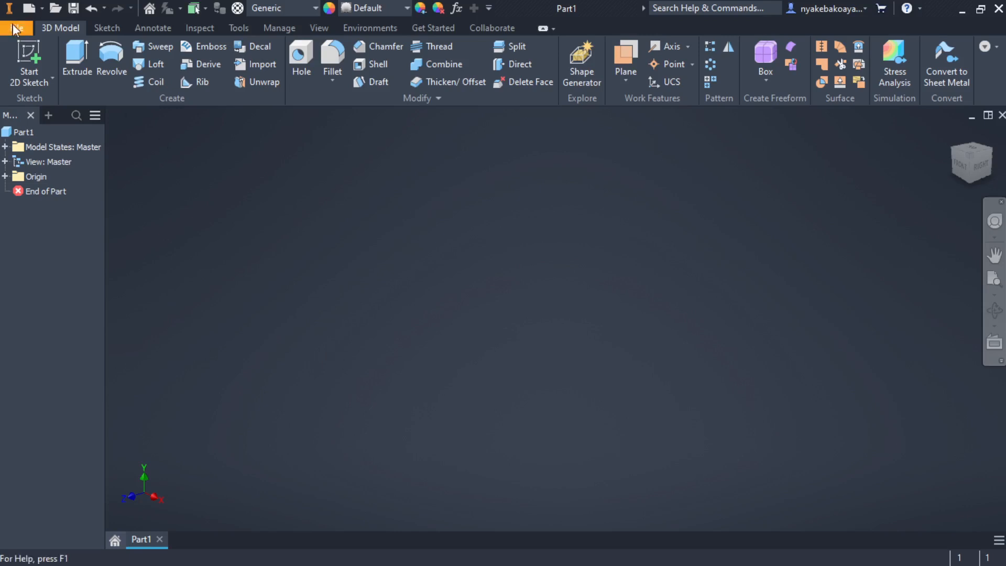
# Start a sketch on the front (XY) plane and draw an open, roughly stepped profile of six connected lines
pyautogui.click(30, 63)
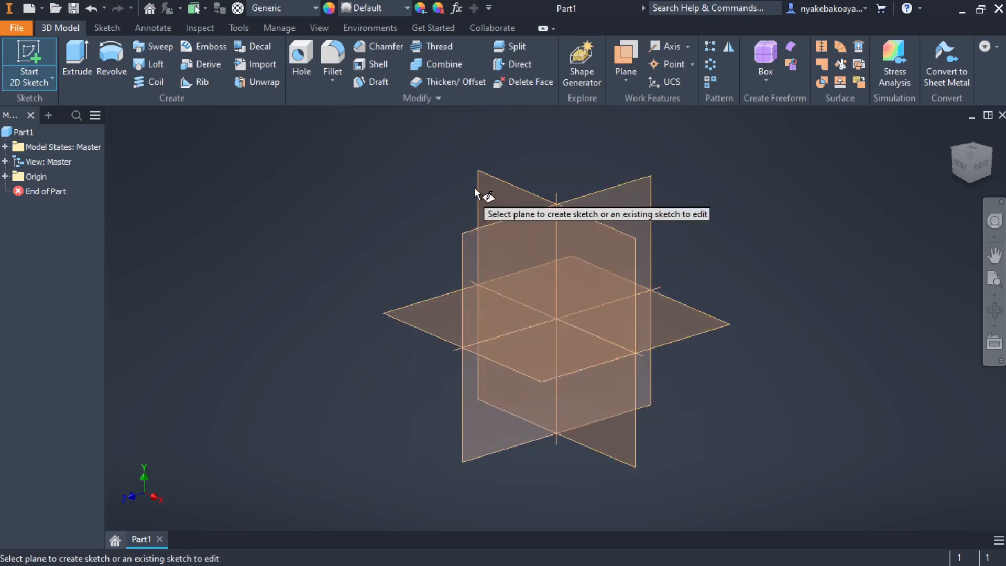
pyautogui.click(484, 201)
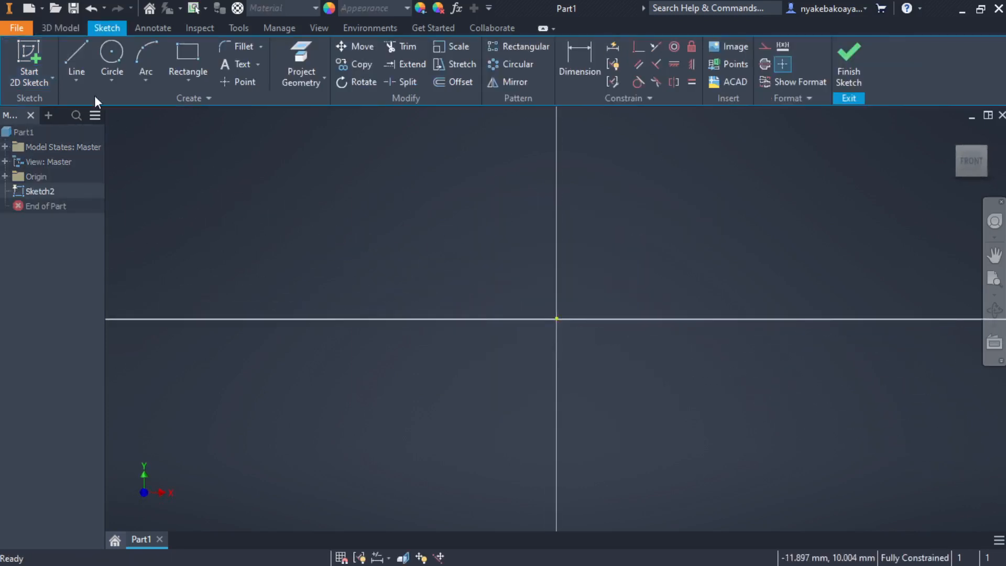
pyautogui.click(80, 51)
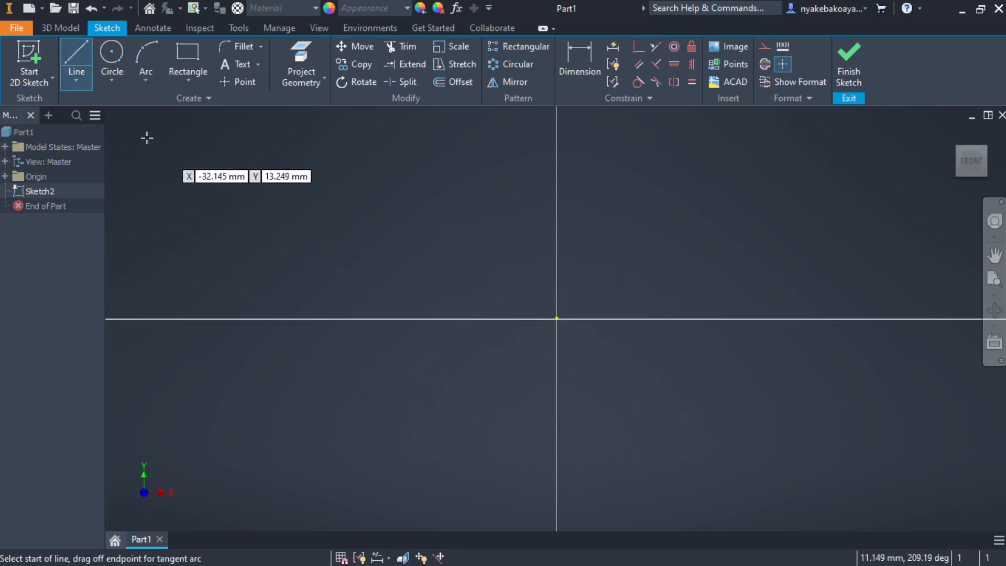
pyautogui.click(405, 279)
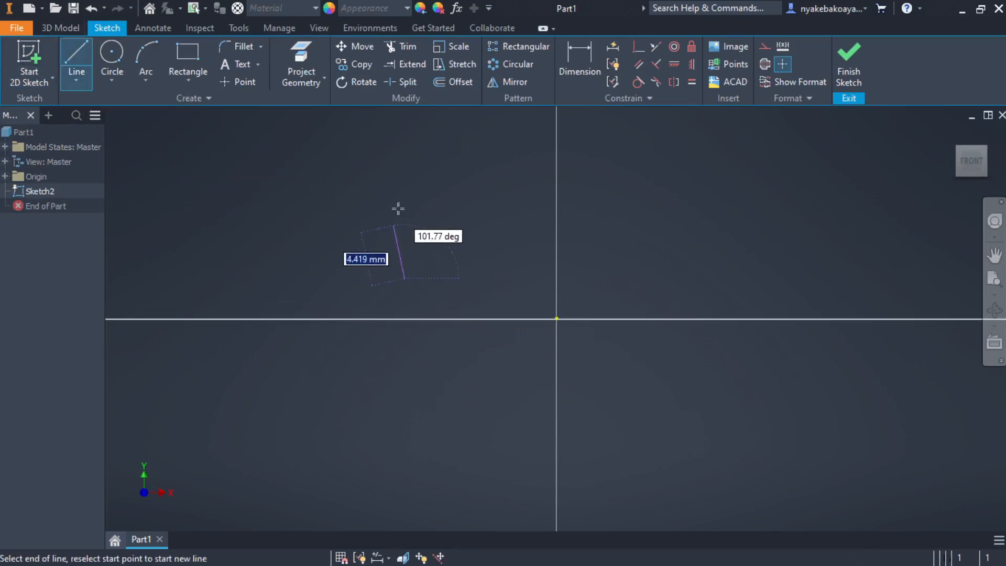
pyautogui.click(421, 176)
pyautogui.click(494, 187)
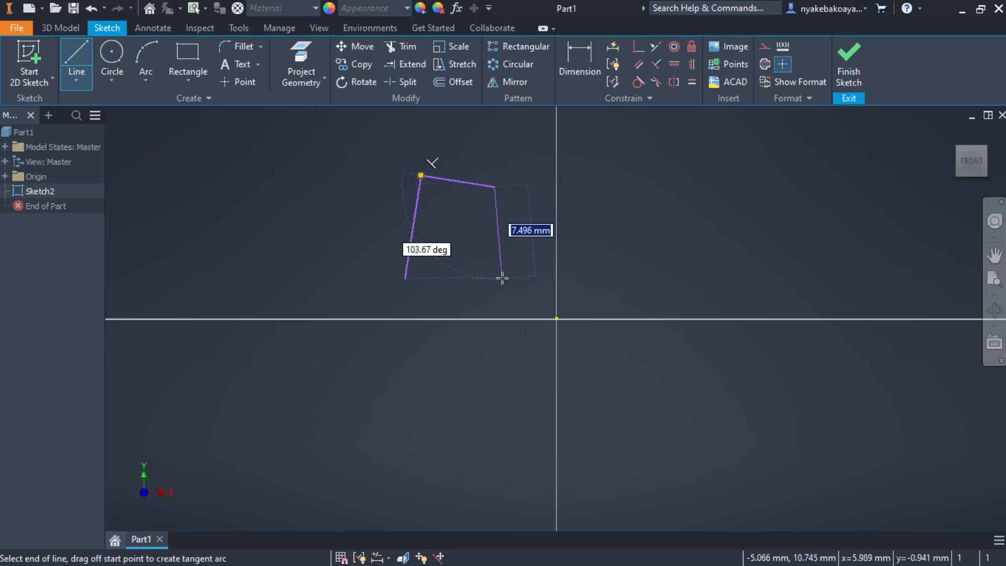
pyautogui.click(502, 279)
pyautogui.doubleClick(593, 267)
pyautogui.click(603, 393)
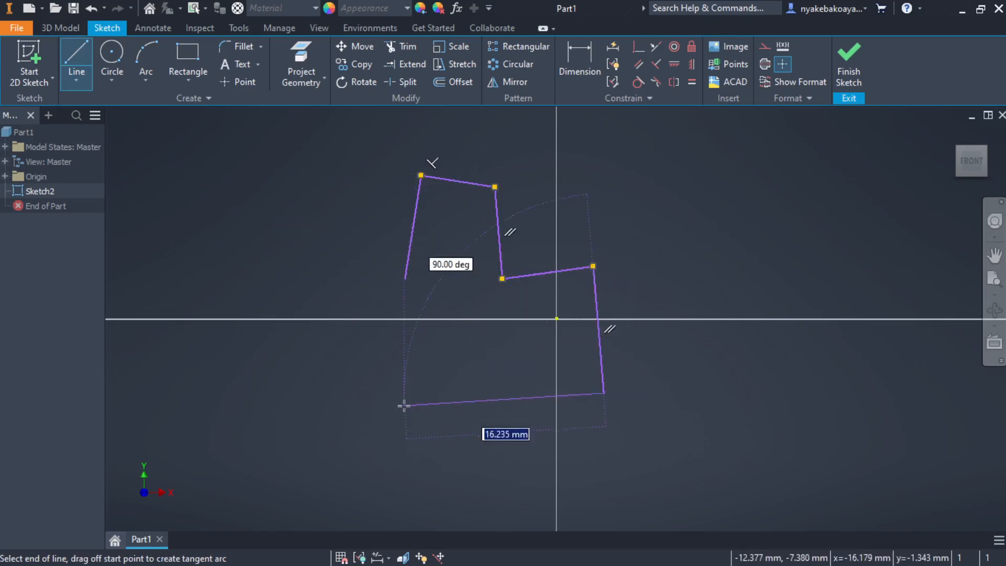
pyautogui.click(405, 406)
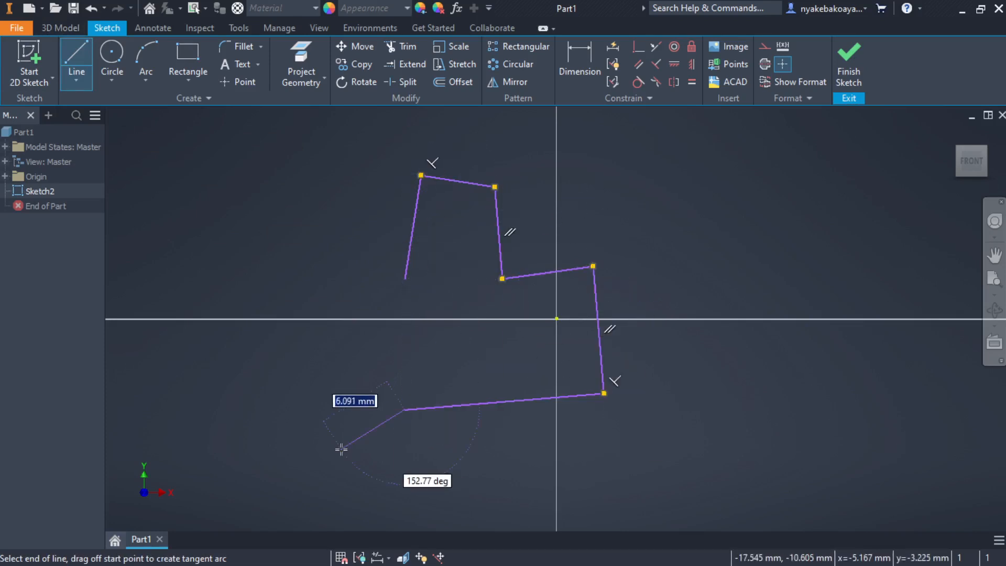
pyautogui.press('Escape')
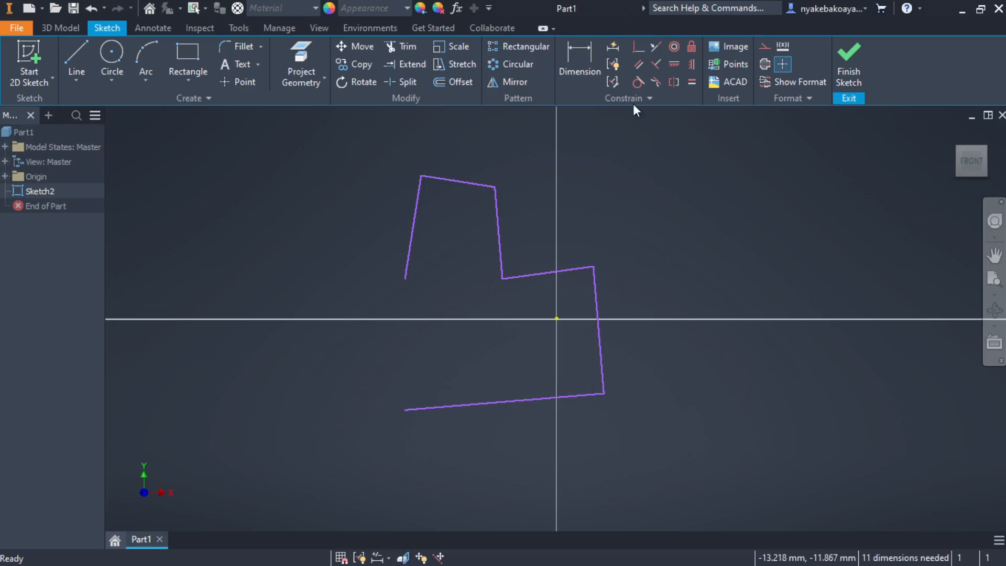
# Close the profile with a coincident constraint between its two open endpoints
pyautogui.click(636, 51)
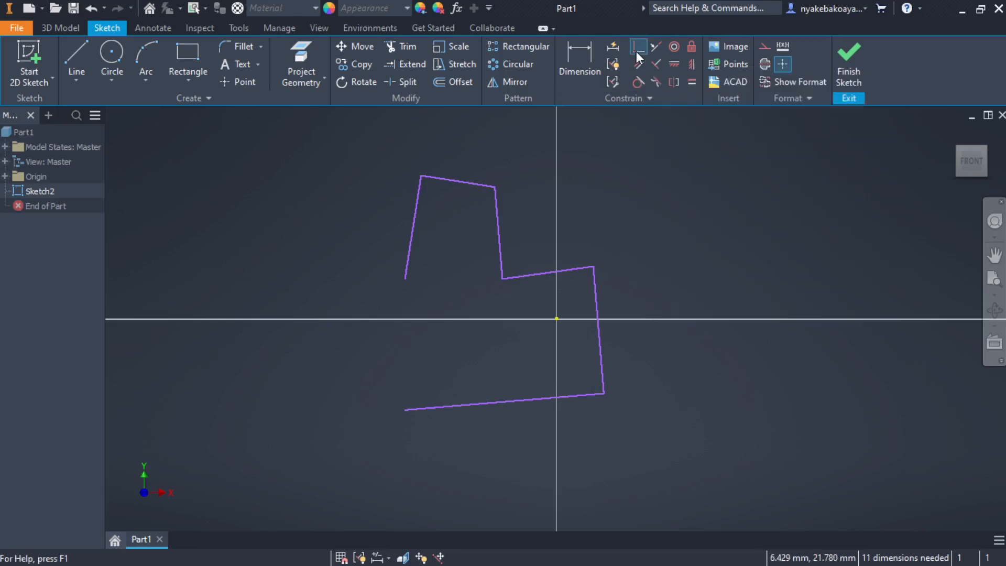
pyautogui.click(404, 279)
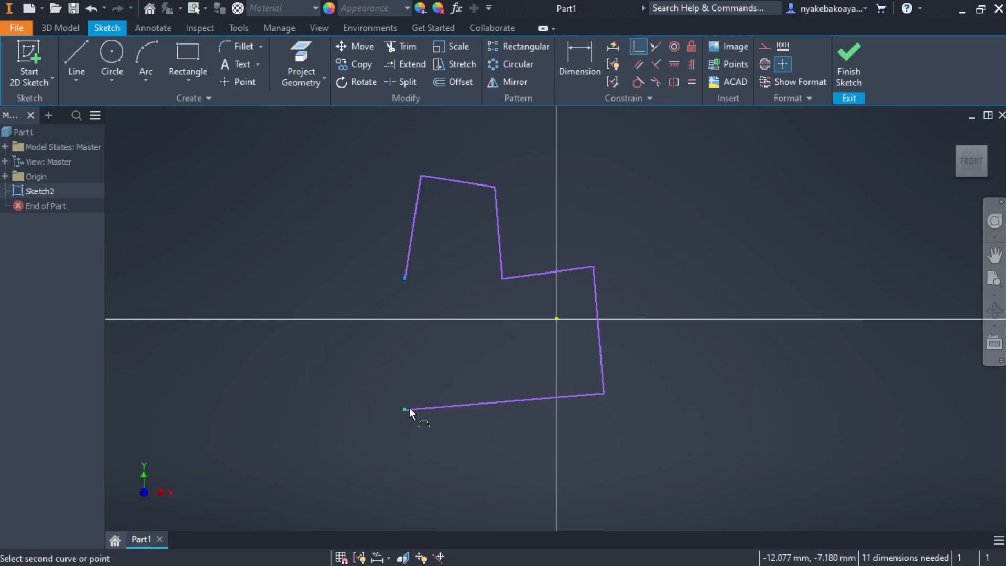
pyautogui.click(404, 410)
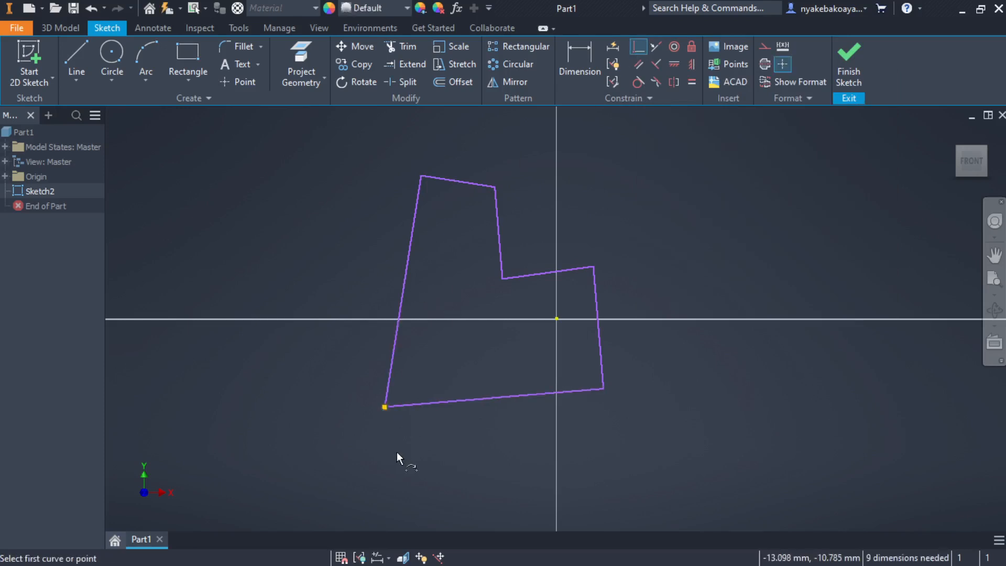
# Make the profile's bottom line perpendicular to its long left edge
pyautogui.click(655, 65)
pyautogui.click(474, 400)
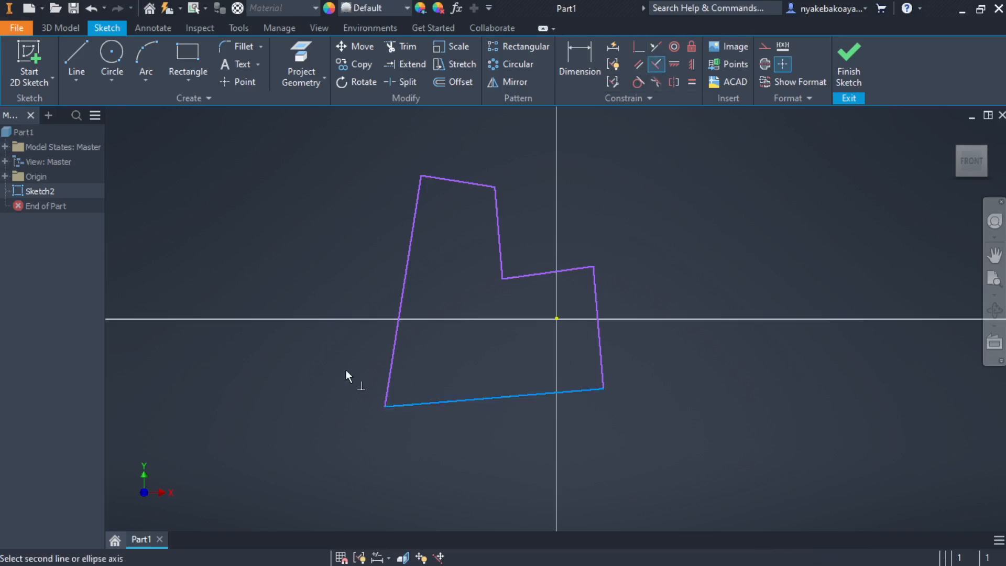
pyautogui.click(395, 362)
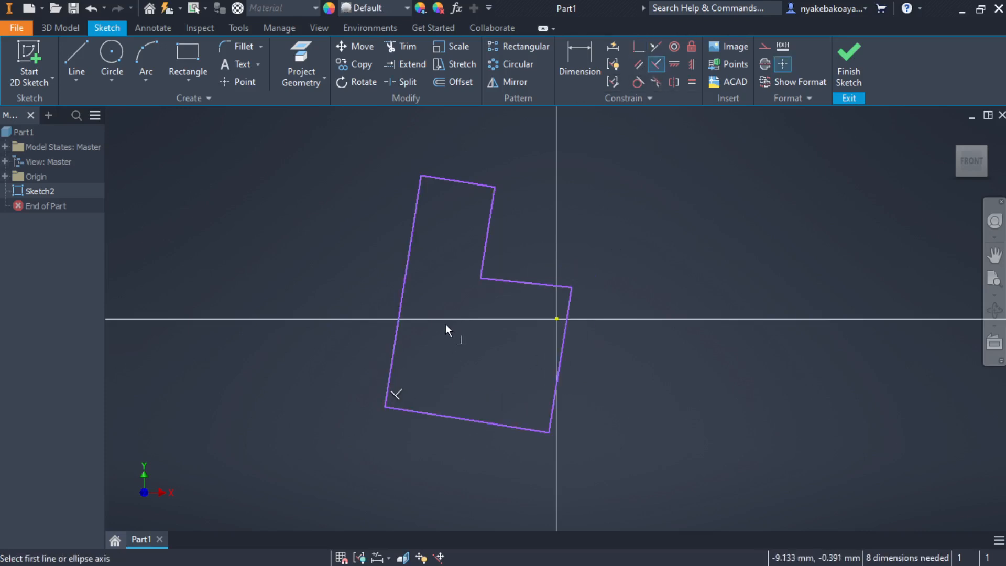
# Try to add a perpendicular constraint between the bottom line and the lower right edge
pyautogui.click(502, 429)
pyautogui.click(552, 401)
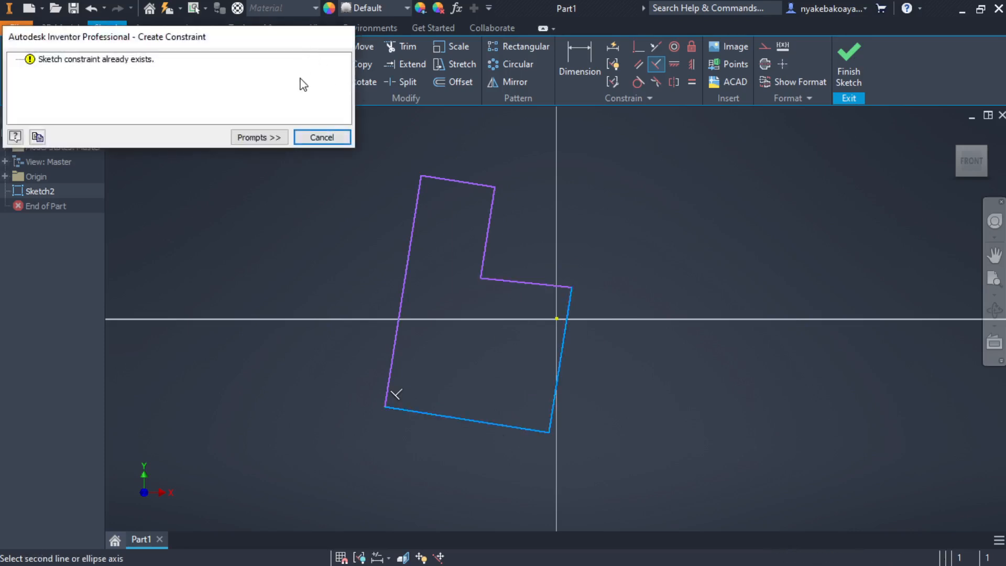
pyautogui.click(325, 135)
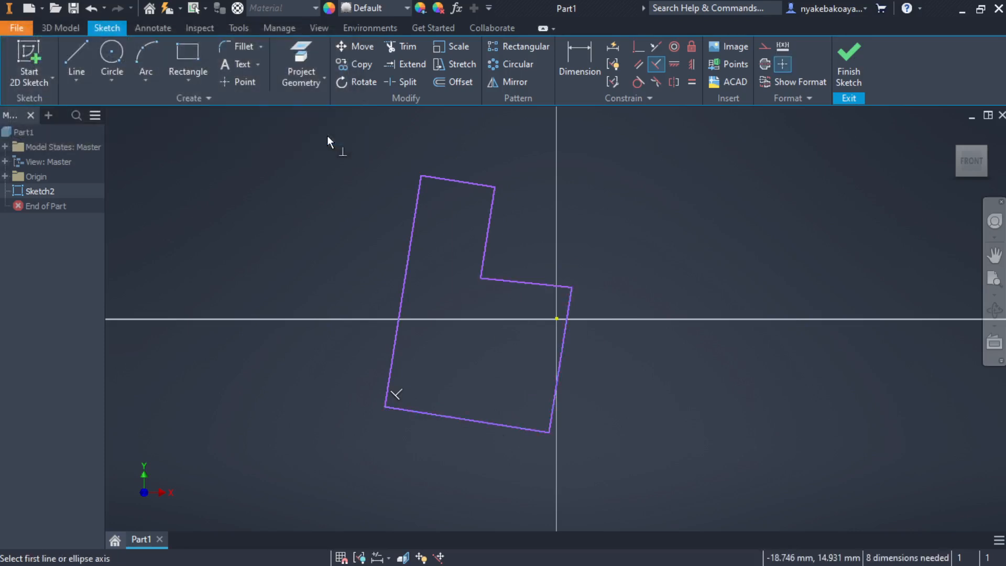
# Place a vertical dimension on the slanted left edge and undo it
pyautogui.click(562, 63)
pyautogui.click(403, 272)
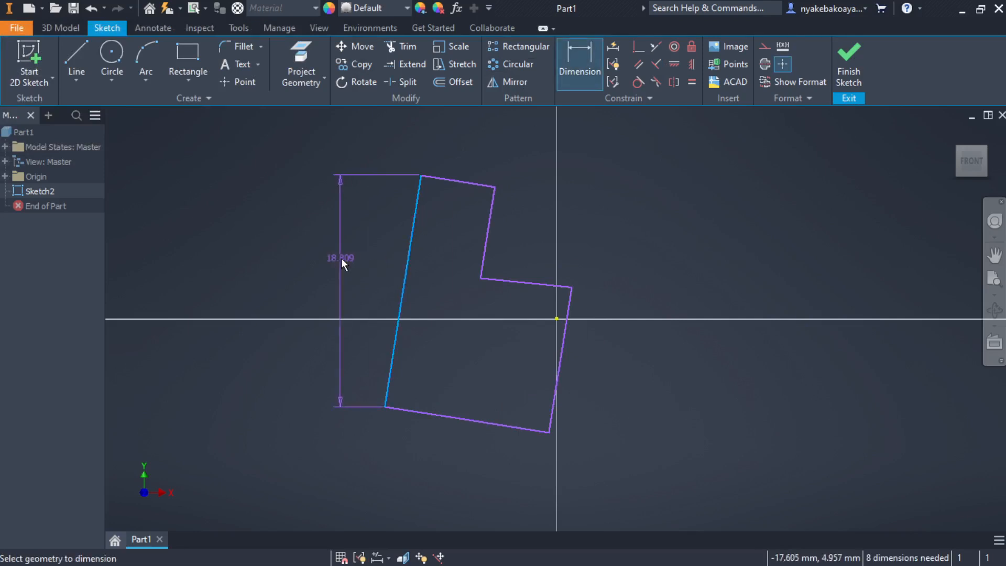
pyautogui.click(341, 258)
pyautogui.click(394, 293)
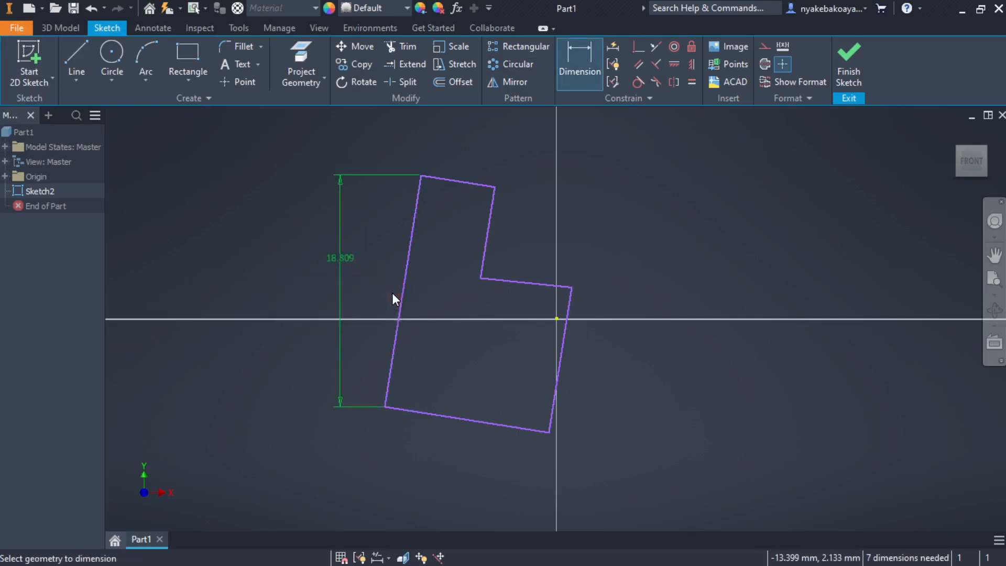
pyautogui.hotkey('ctrl', 'z')
pyautogui.press('Escape')
# Anchor the profile's lower-left corner to the sketch origin with a coincident constraint
pyautogui.moveTo(489, 271); pyautogui.dragTo(496, 243, button='middle')
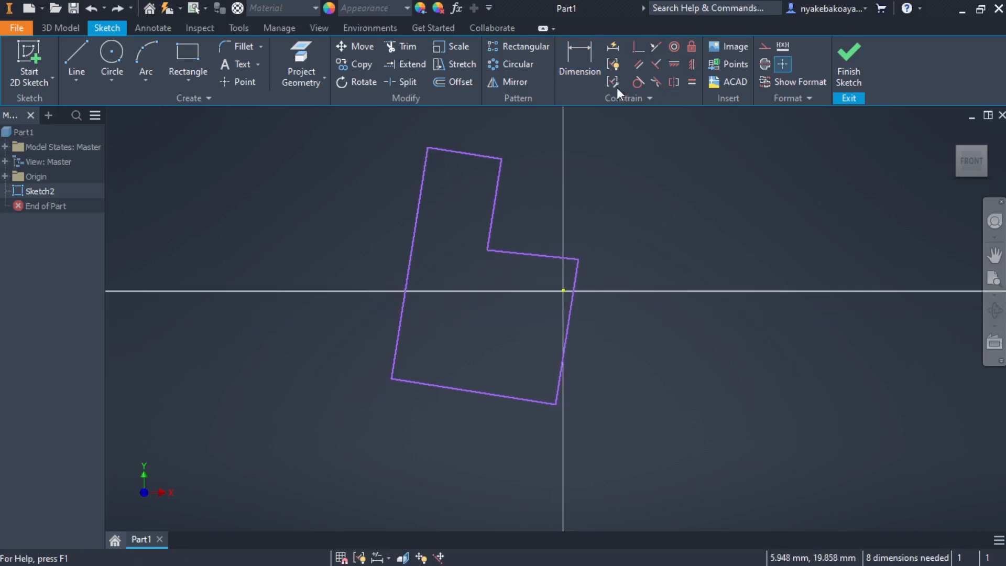
pyautogui.click(638, 47)
pyautogui.click(391, 378)
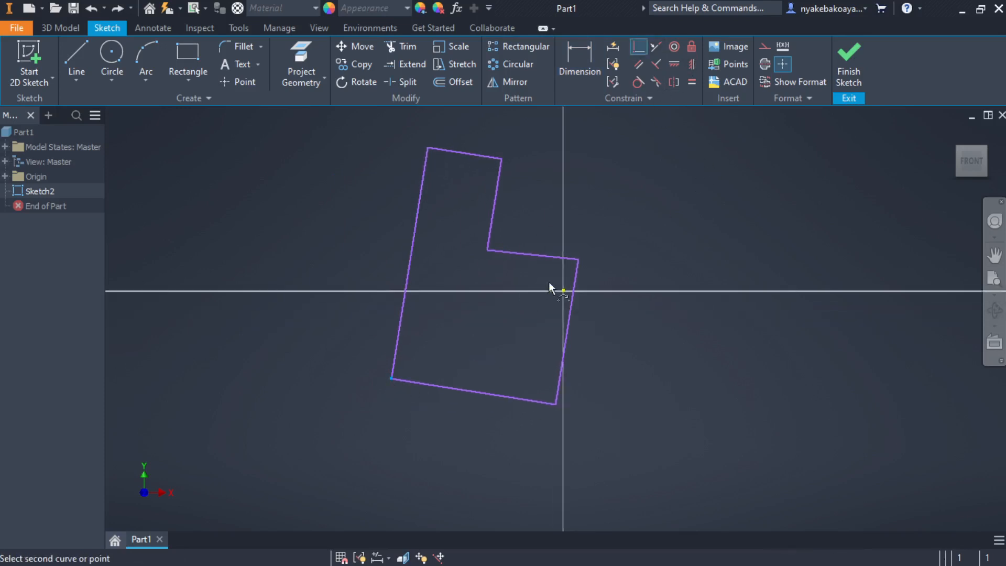
pyautogui.click(564, 290)
pyautogui.moveTo(530, 369); pyautogui.dragTo(519, 429, button='middle')
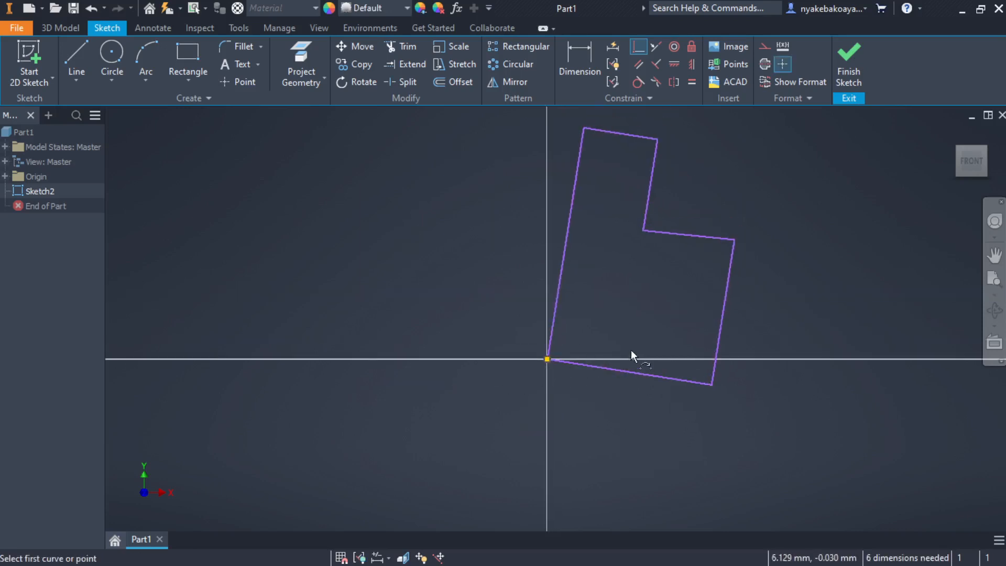
pyautogui.moveTo(631, 350); pyautogui.dragTo(606, 403, button='middle')
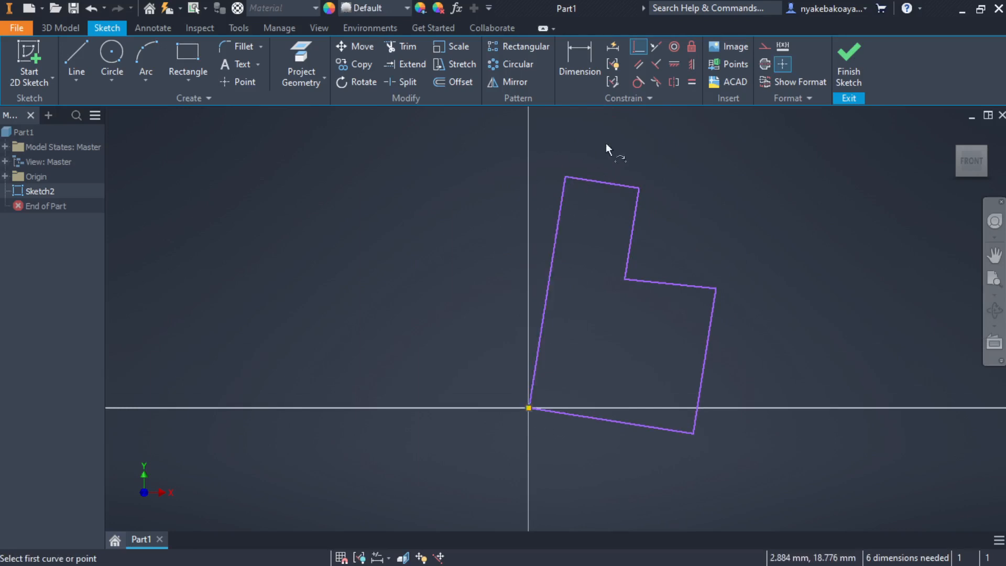
# Align the profile's upper-left corner vertically with the corner at the origin
pyautogui.click(691, 65)
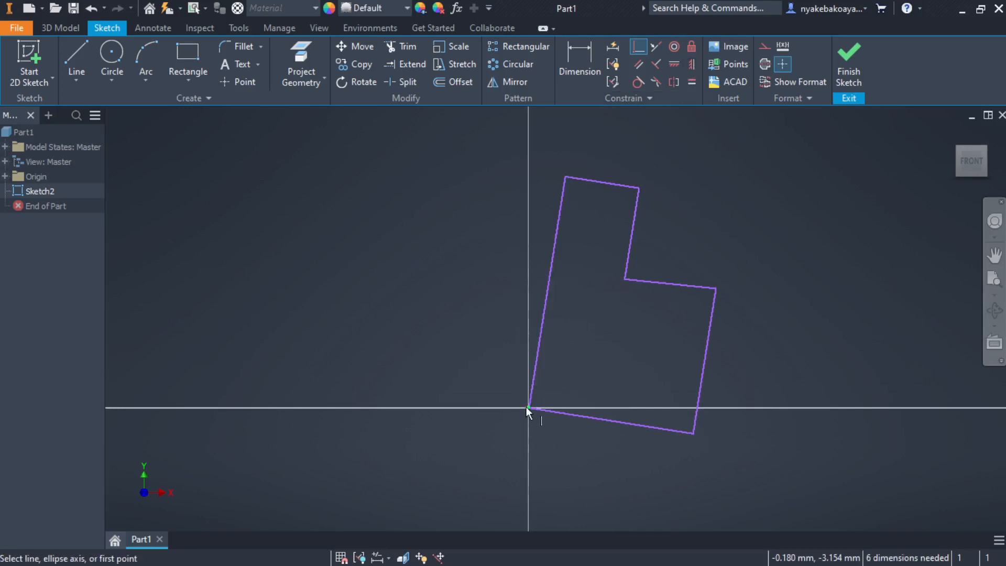
pyautogui.click(528, 407)
pyautogui.click(566, 178)
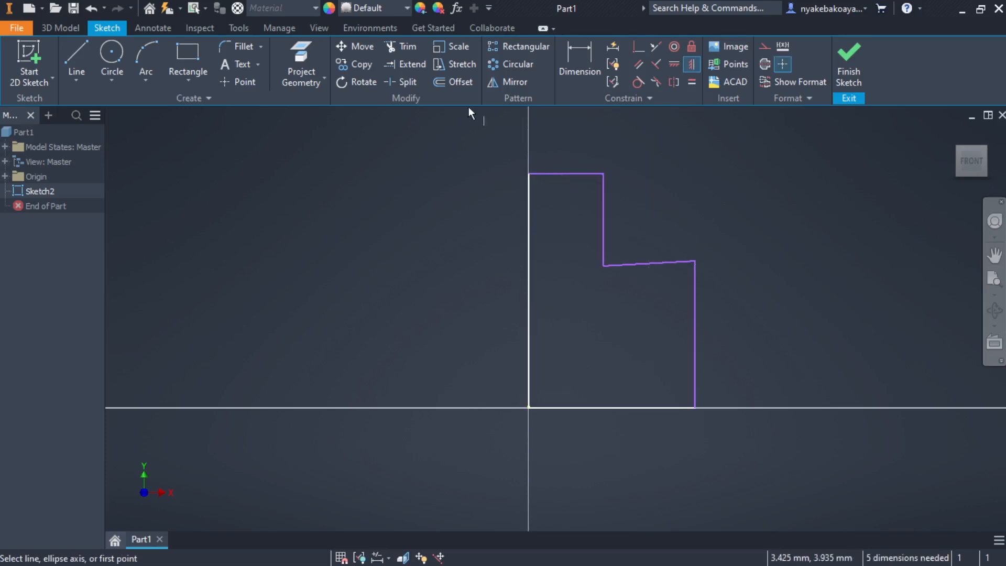
# Dimension the profile's left edge and set its length to 20 mm
pyautogui.click(576, 58)
pyautogui.click(526, 244)
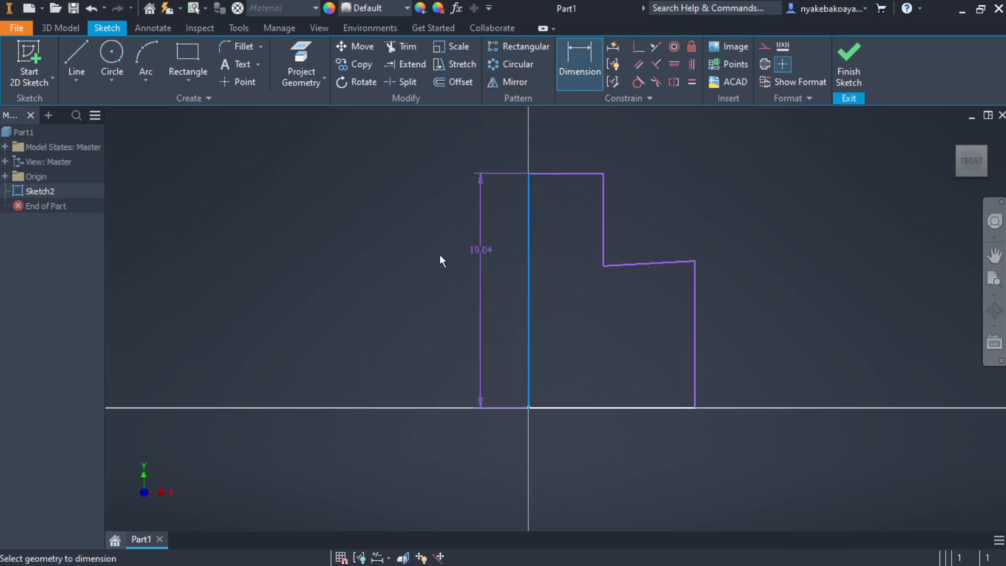
pyautogui.click(423, 262)
pyautogui.write('20')
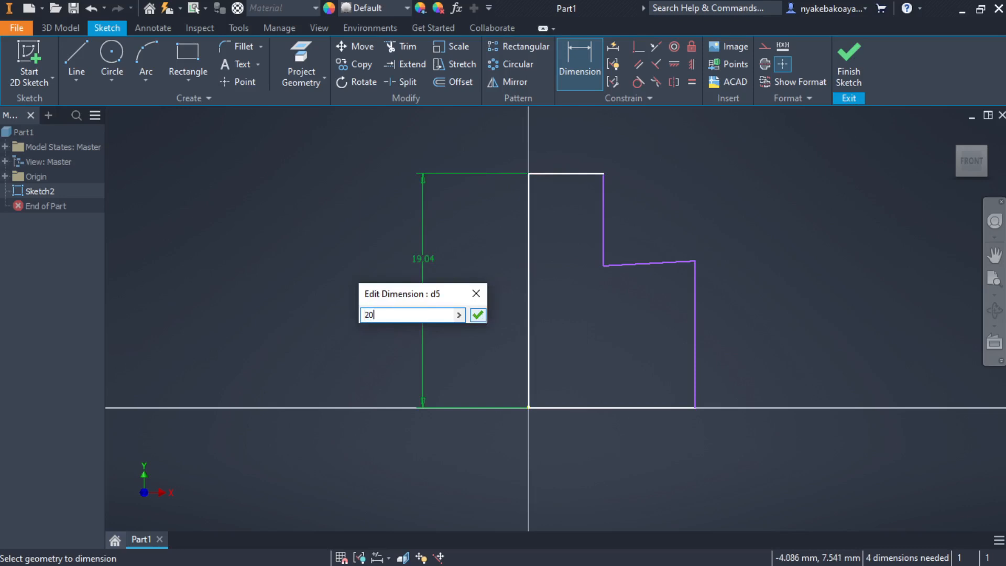
pyautogui.click(478, 315)
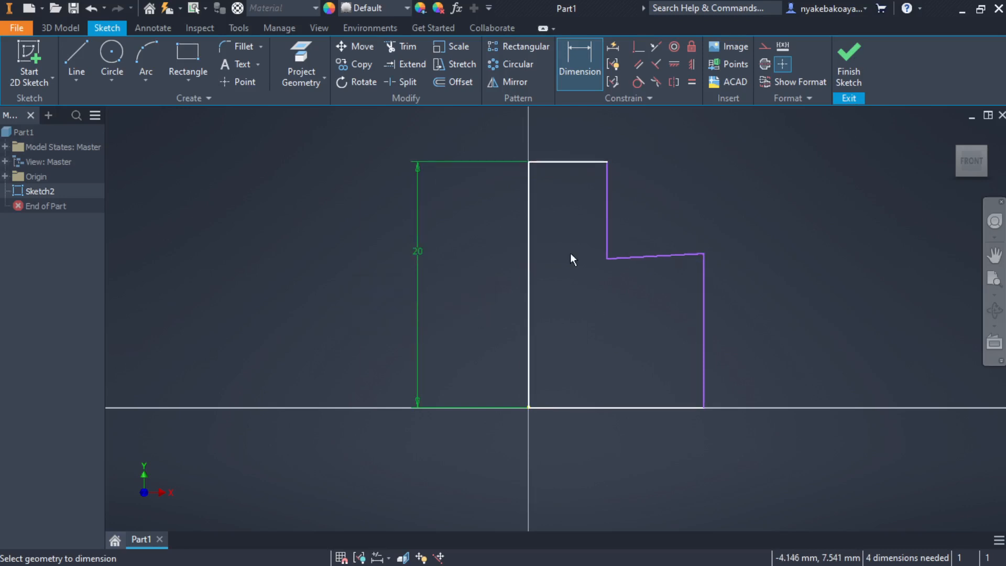
# Dimension the upper right vertical edge as half of the left edge's dimension, using the expression d5/2
pyautogui.click(607, 212)
pyautogui.click(665, 208)
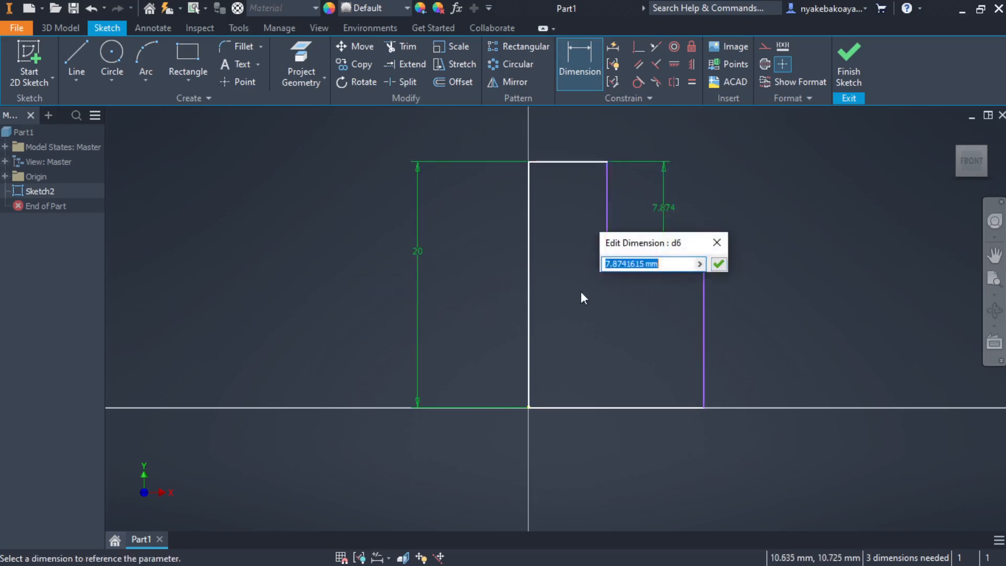
pyautogui.click(425, 255)
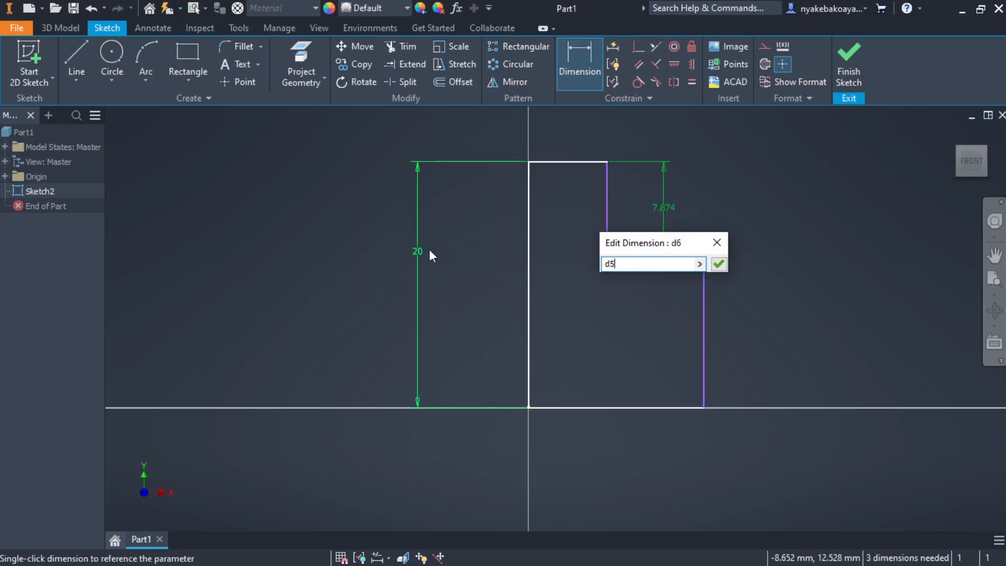
pyautogui.write('/2')
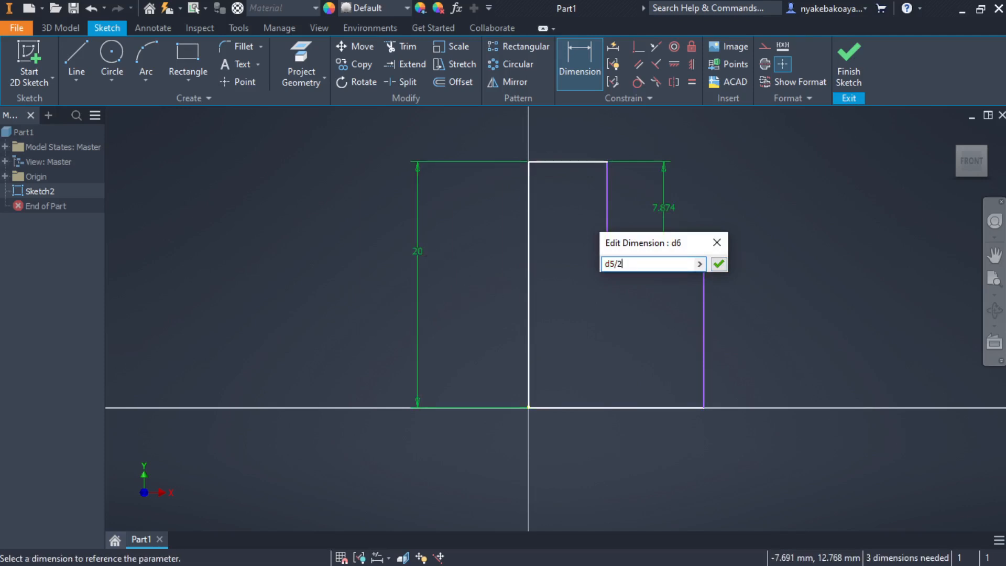
pyautogui.press('Return')
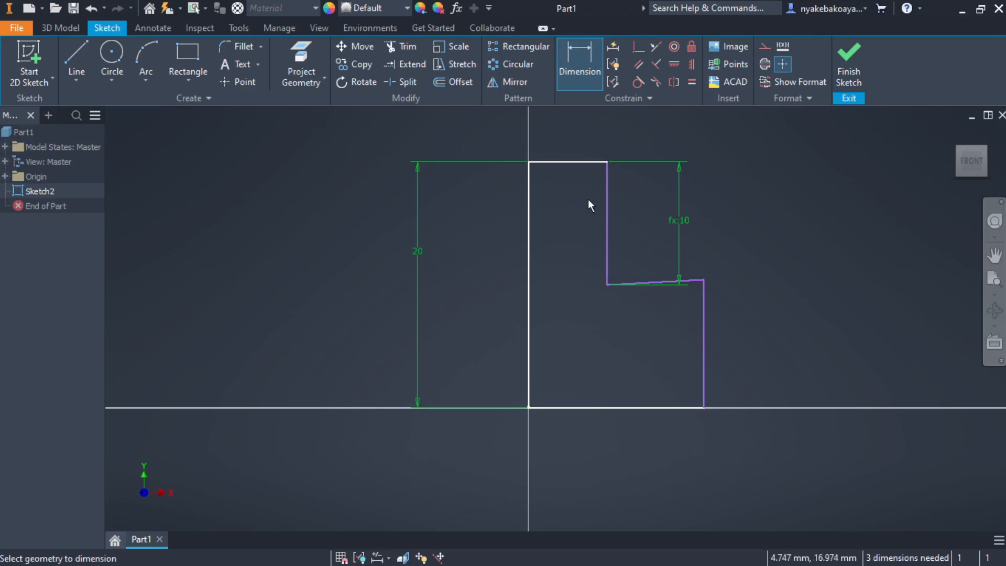
pyautogui.click(704, 329)
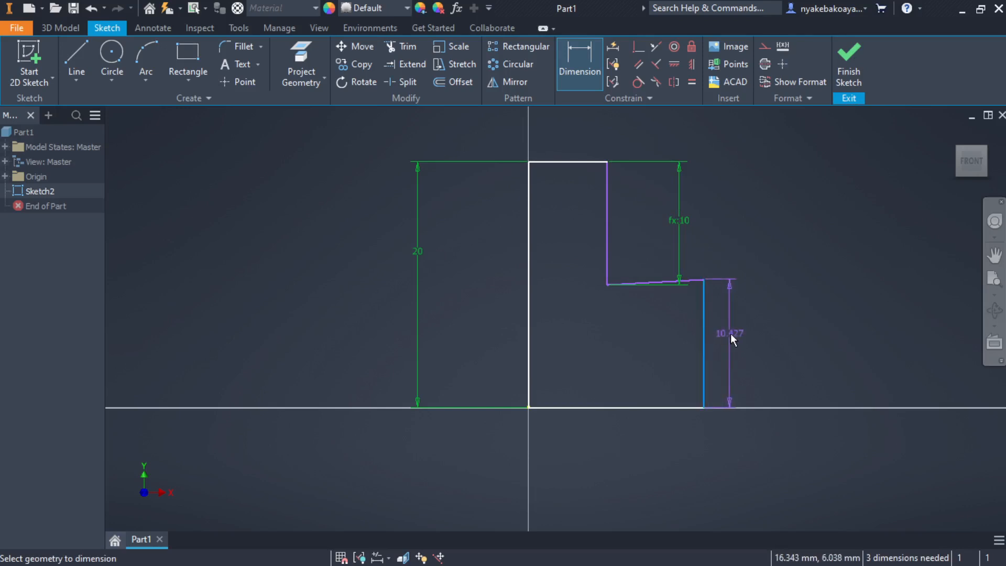
pyautogui.press('Escape')
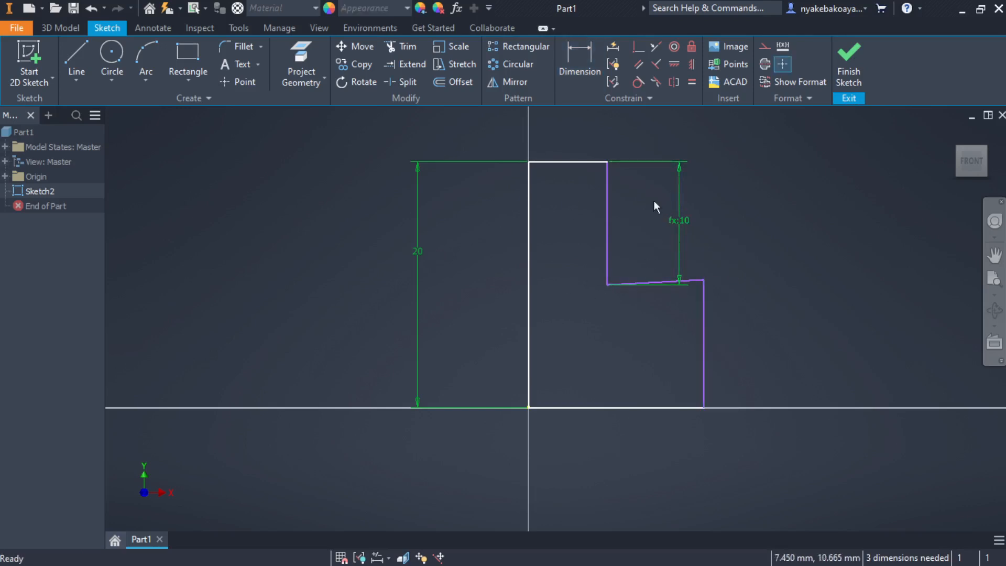
# Make the slightly tilted step line perpendicular to the upper right vertical edge
pyautogui.click(657, 64)
pyautogui.click(641, 283)
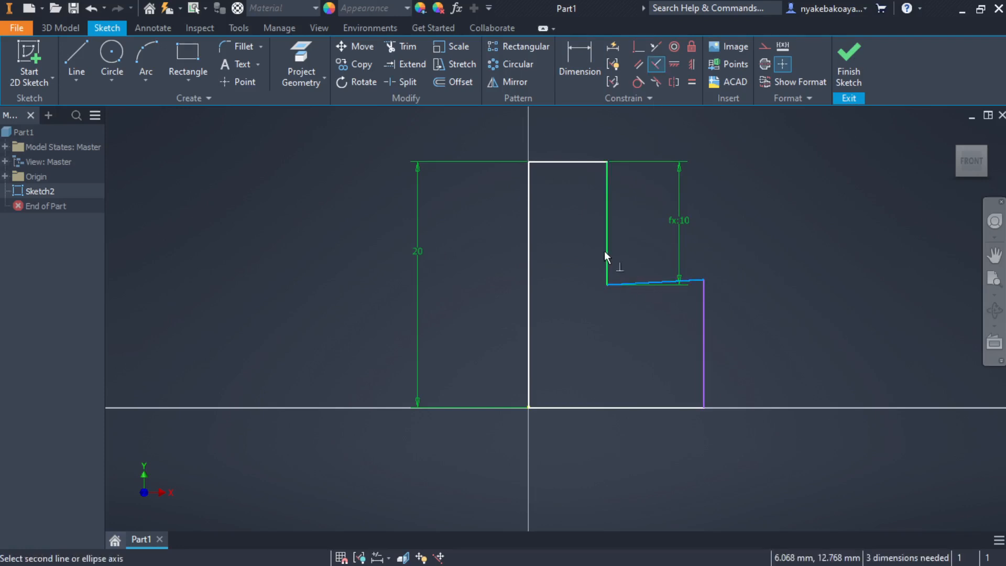
pyautogui.click(606, 252)
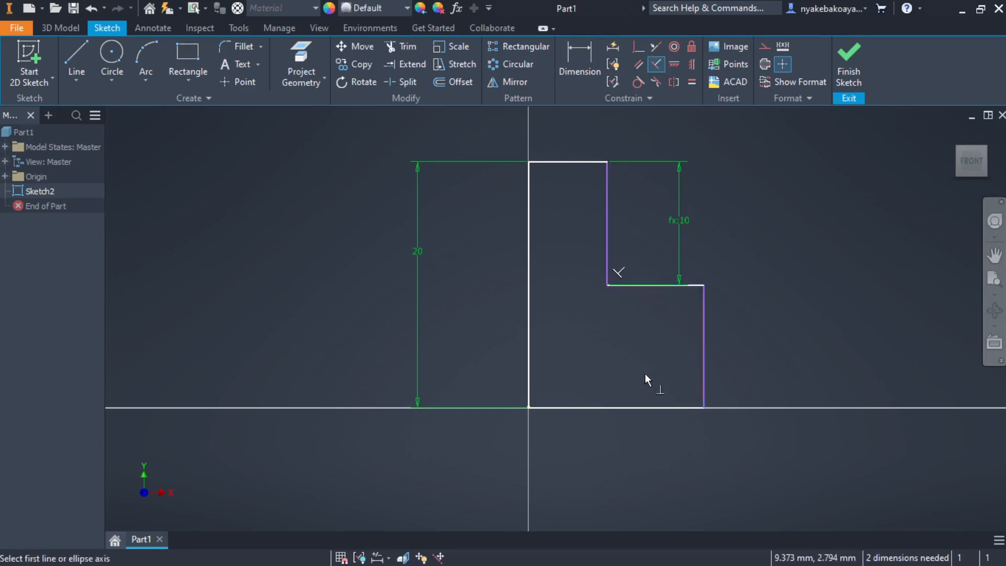
# Dimension the profile's bottom edge and set it equal to the left edge's dimension using the parameter d5
pyautogui.click(576, 62)
pyautogui.click(597, 409)
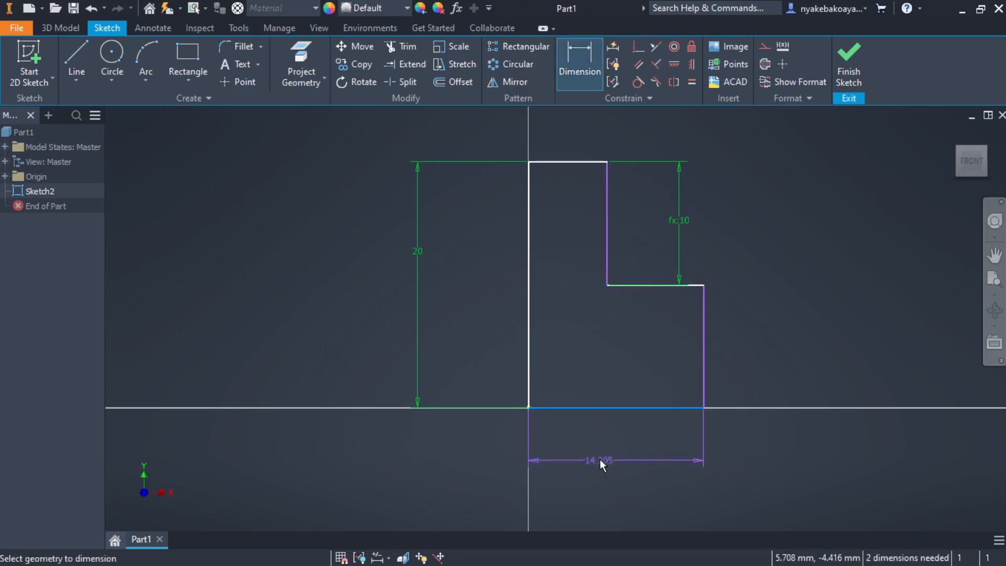
pyautogui.click(599, 459)
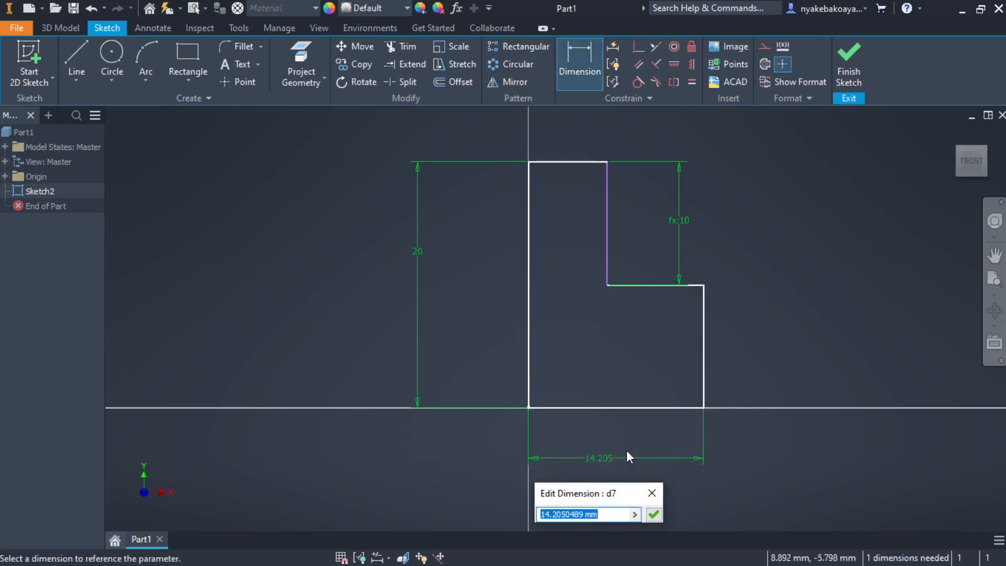
pyautogui.click(419, 257)
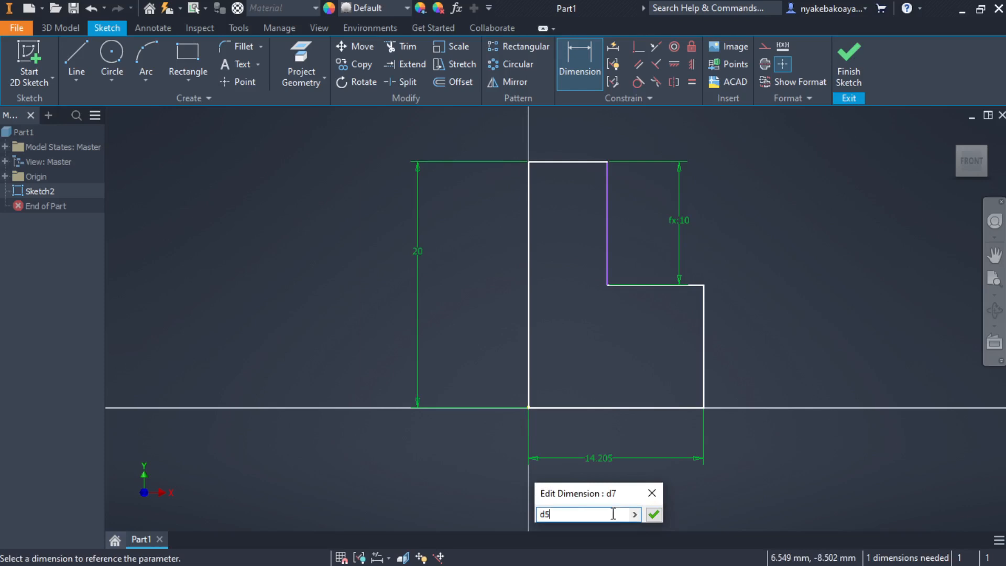
pyautogui.click(653, 515)
# Dimension the profile's top edge as half of the bottom edge's dimension, using the expression d7/2
pyautogui.scroll(-3, 648, 401)
pyautogui.scroll(4, 648, 400)
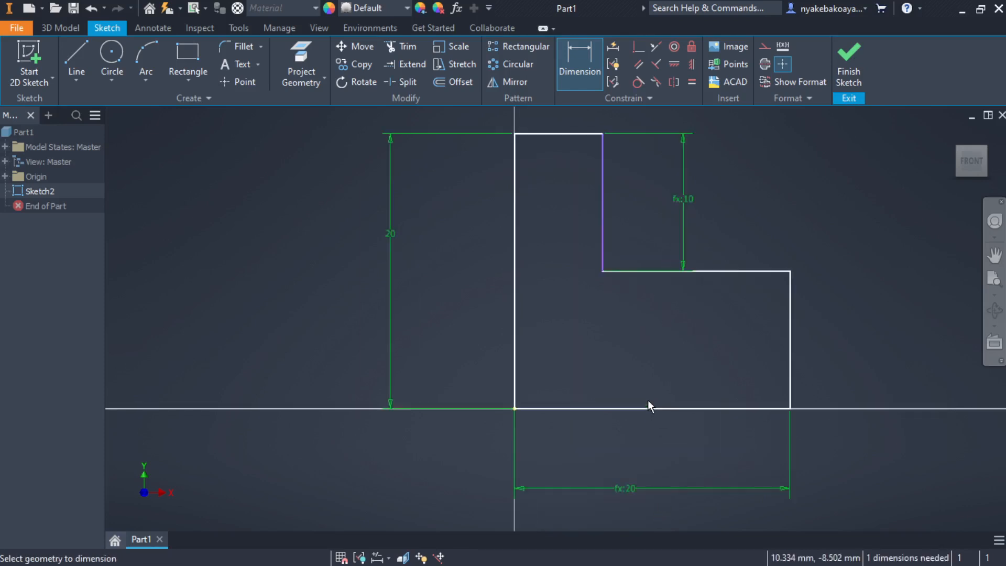
pyautogui.moveTo(647, 400); pyautogui.dragTo(586, 439, button='middle')
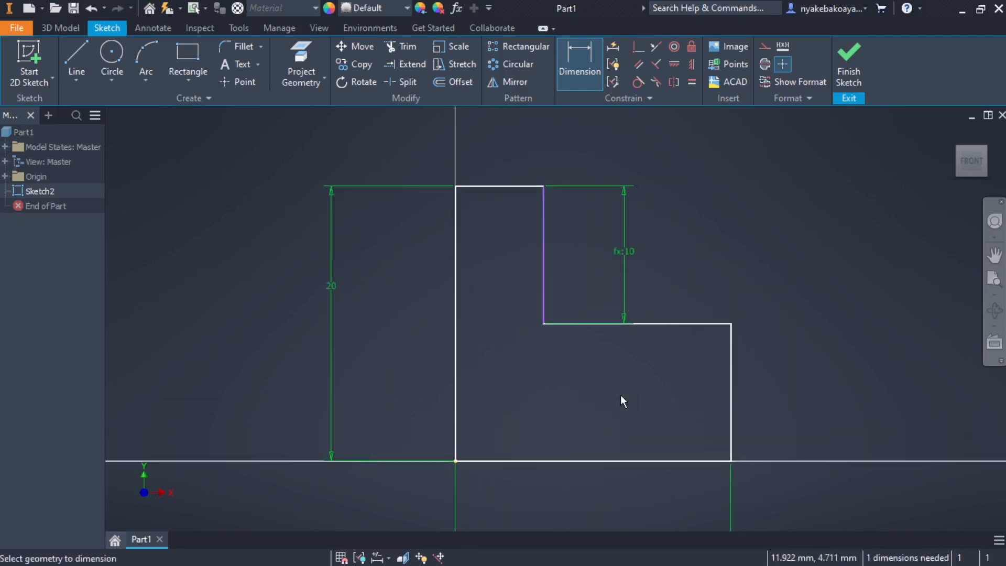
pyautogui.scroll(-2, 621, 393)
pyautogui.scroll(3, 622, 394)
pyautogui.scroll(-3, 624, 394)
pyautogui.scroll(3, 624, 394)
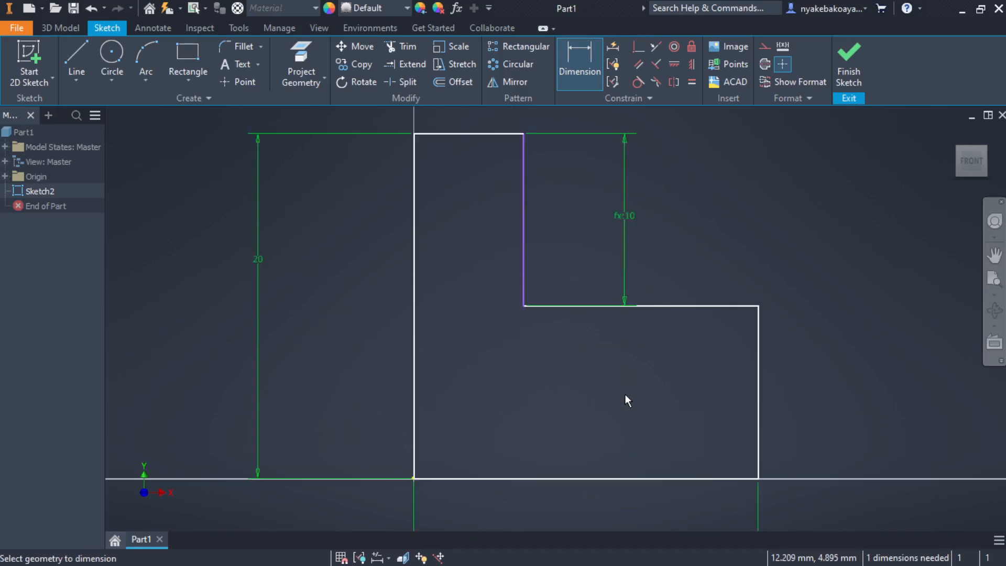
pyautogui.scroll(-2, 625, 394)
pyautogui.click(546, 240)
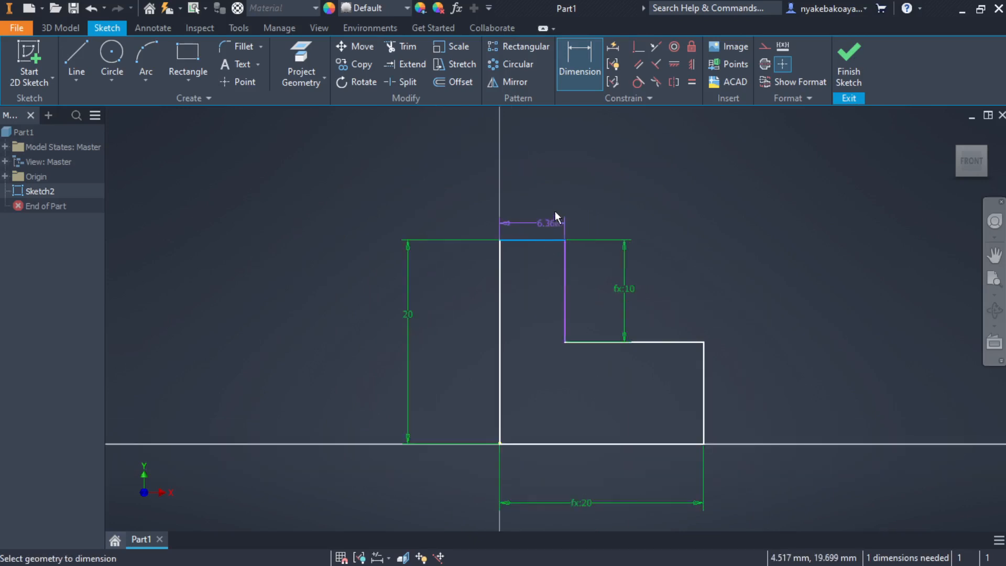
pyautogui.click(624, 159)
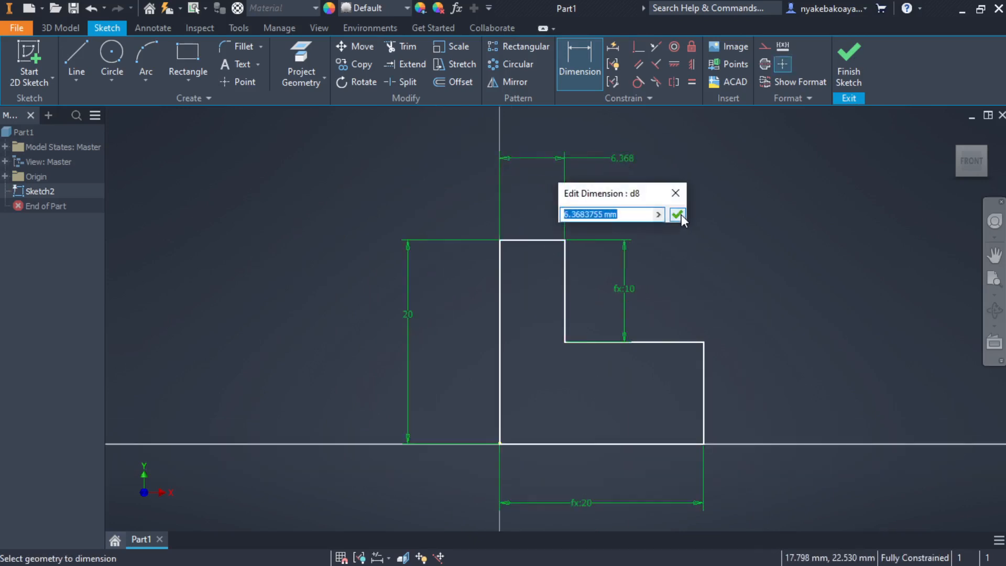
pyautogui.click(595, 503)
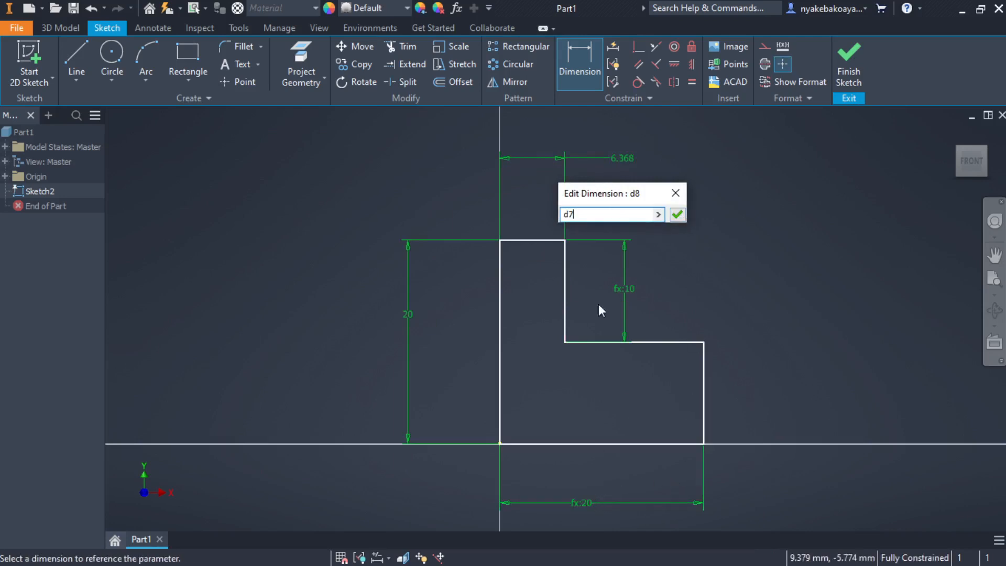
pyautogui.write('/2')
pyautogui.press('Return')
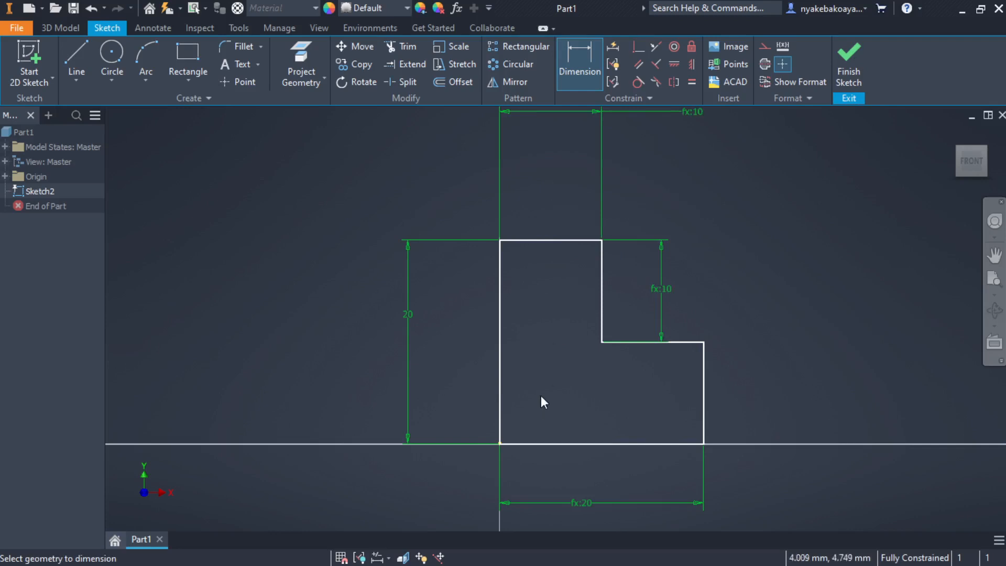
pyautogui.scroll(1, 542, 391)
pyautogui.scroll(-5, 541, 388)
pyautogui.scroll(5, 541, 388)
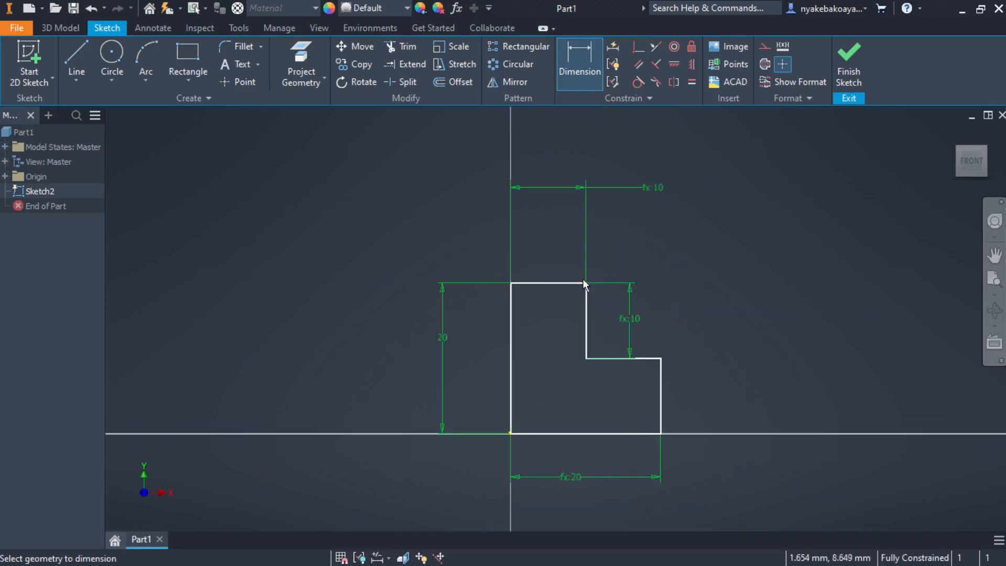
pyautogui.press('Escape')
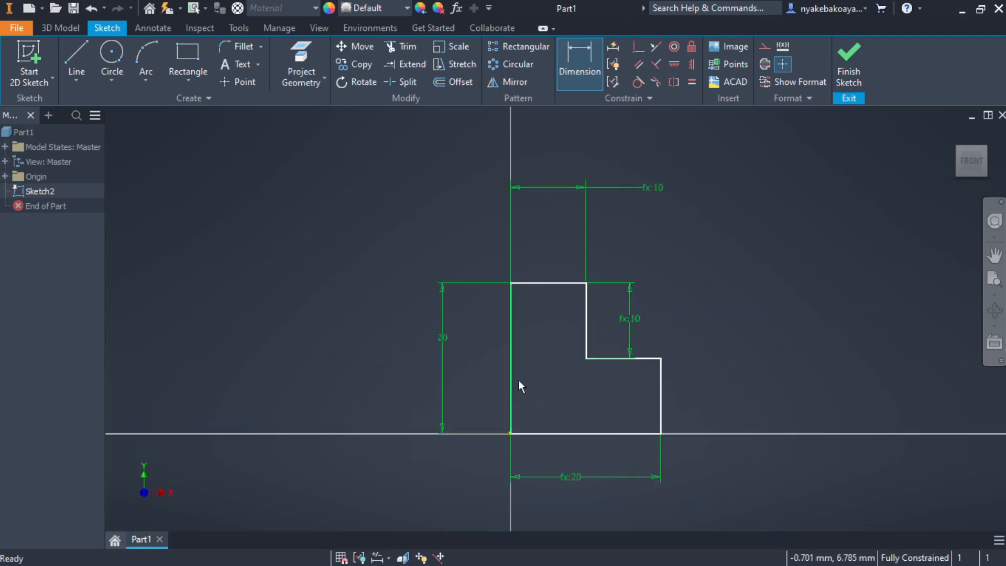
# Check that the constrained left edge cannot be moved and finish the sketch
pyautogui.moveTo(508, 357); pyautogui.dragTo(540, 343)
pyautogui.moveTo(540, 344); pyautogui.dragTo(542, 296, button='middle')
pyautogui.click(542, 297)
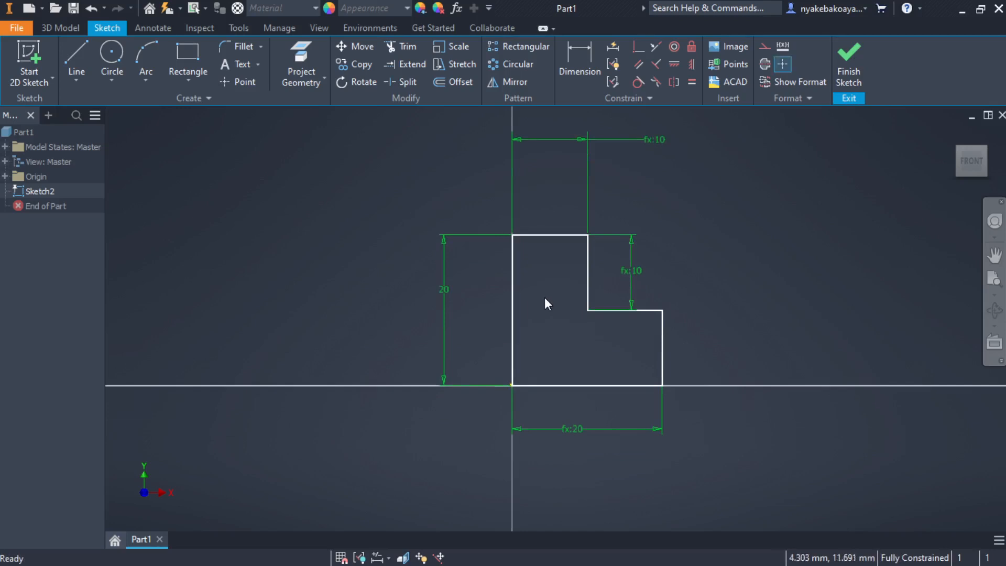
pyautogui.click(853, 70)
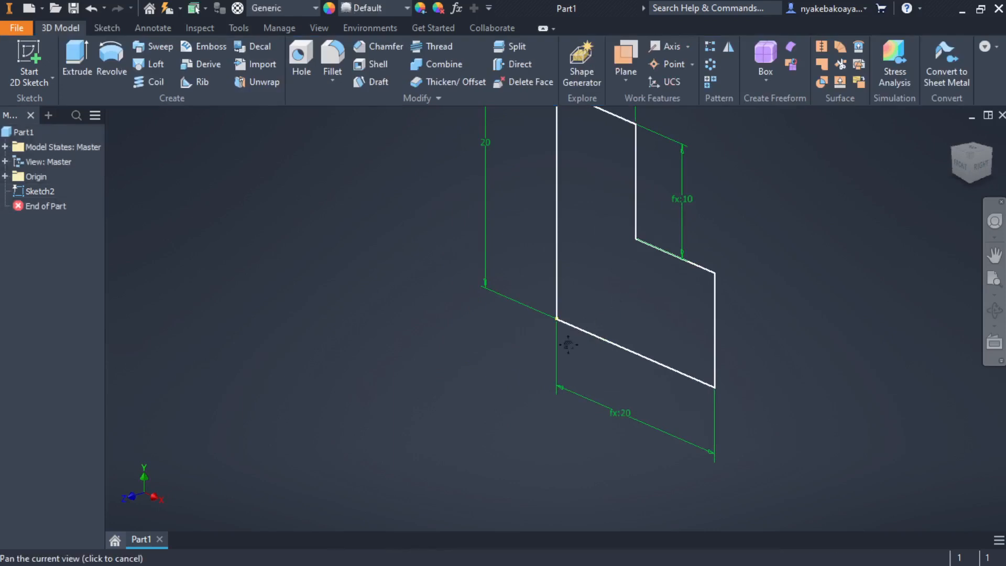
# Start an extrusion of the stepped sketch profile
pyautogui.moveTo(568, 345); pyautogui.dragTo(514, 377, button='middle')
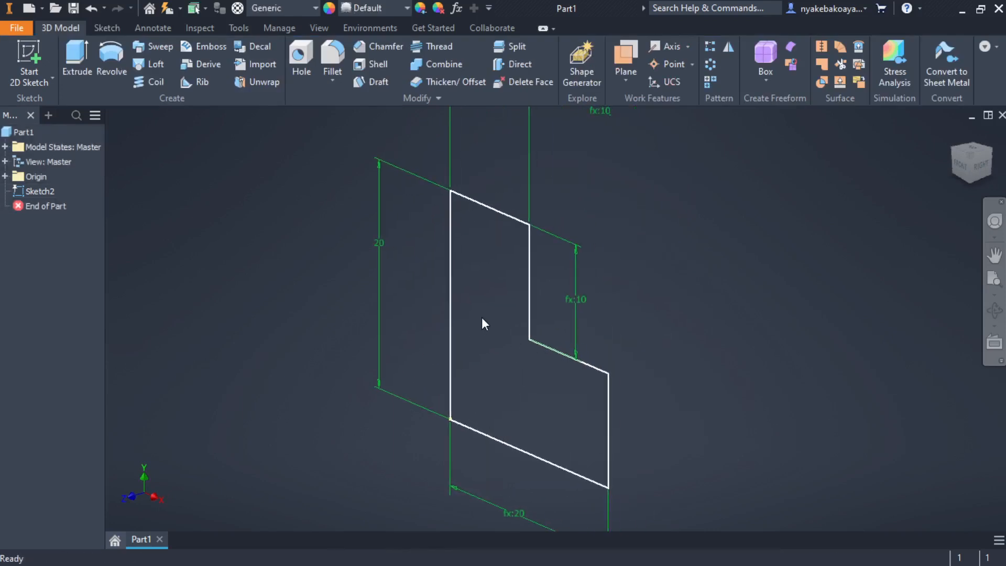
pyautogui.scroll(2, 491, 315)
pyautogui.scroll(-4, 491, 301)
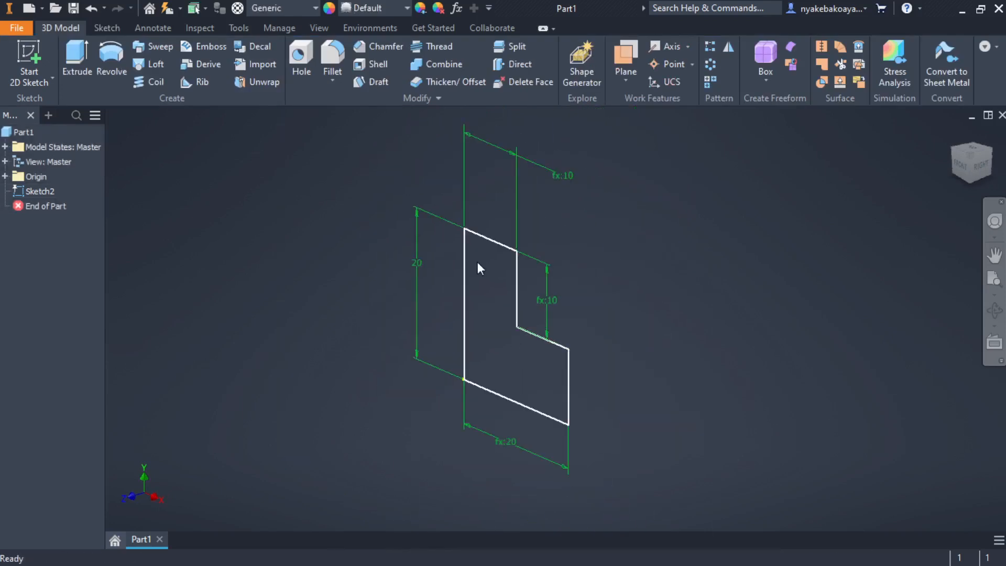
pyautogui.scroll(3, 471, 288)
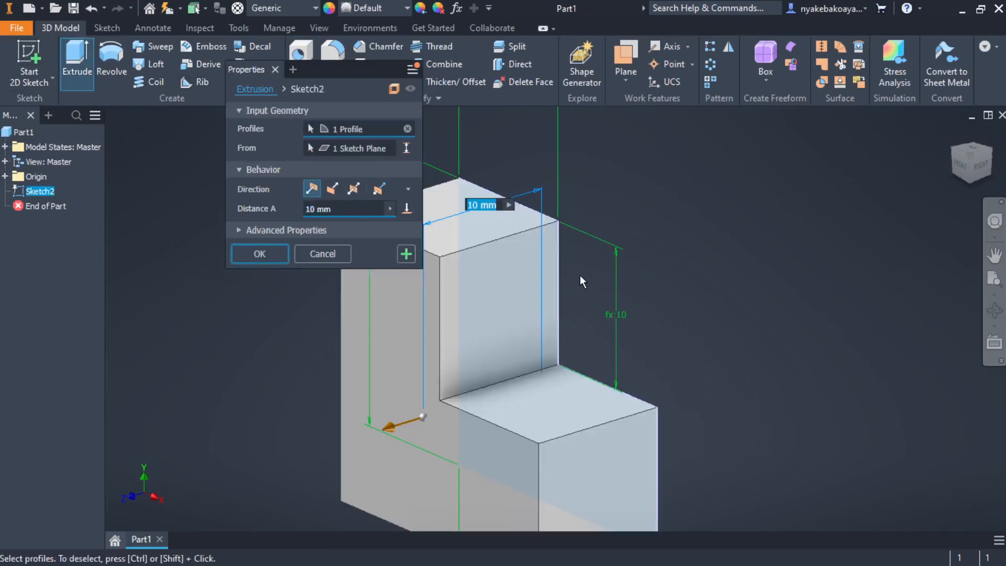
pyautogui.scroll(1, 536, 289)
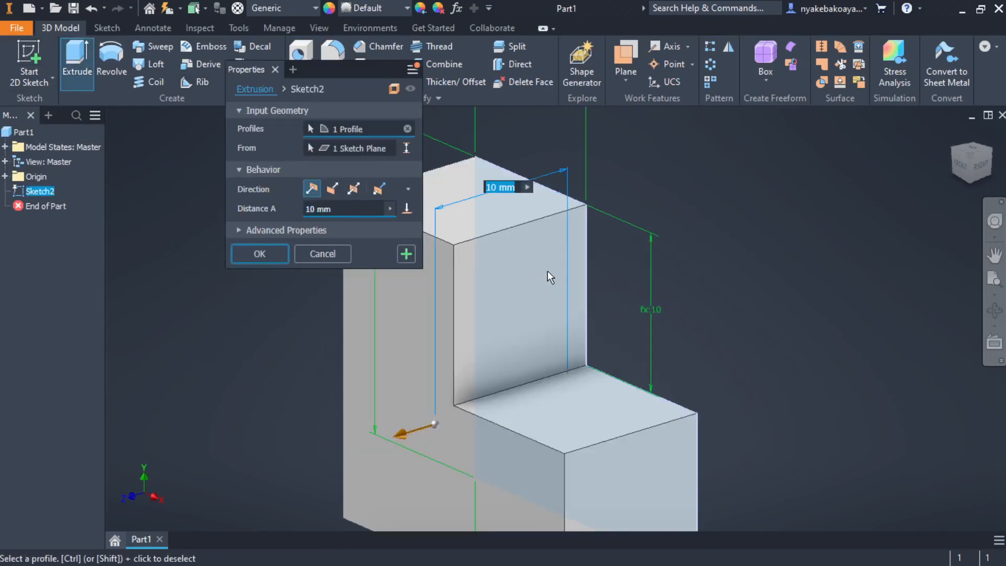
pyautogui.moveTo(547, 271); pyautogui.dragTo(600, 255, button='middle')
pyautogui.scroll(-2, 599, 255)
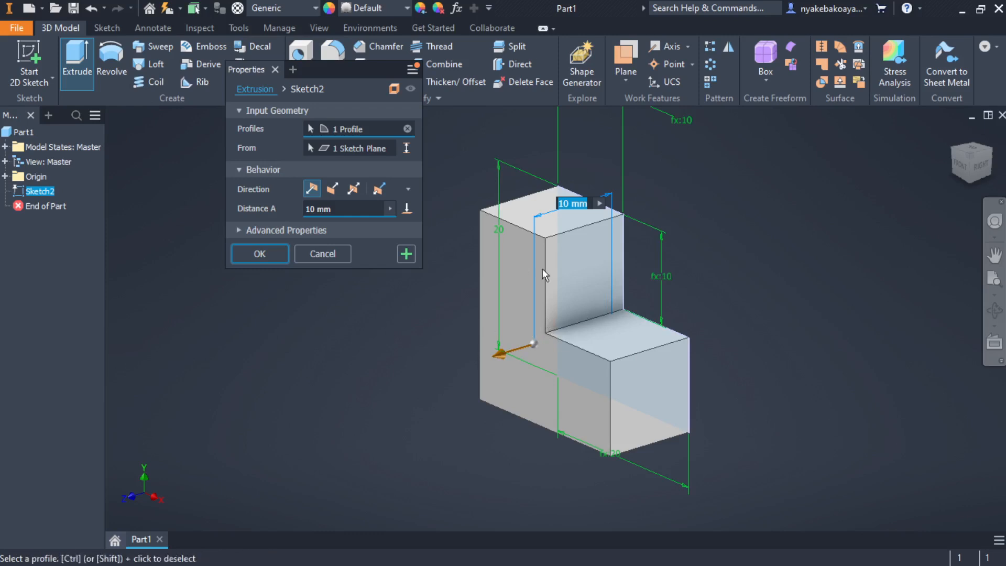
pyautogui.scroll(-5, 588, 275)
pyautogui.scroll(4, 587, 274)
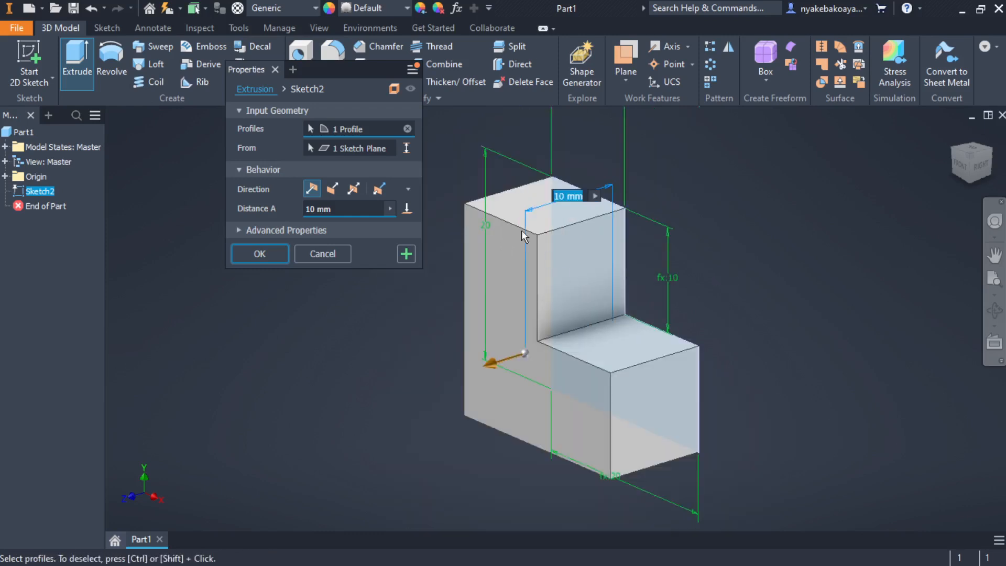
# Preview the extrusion as a surface and switch it back to a solid
pyautogui.click(392, 90)
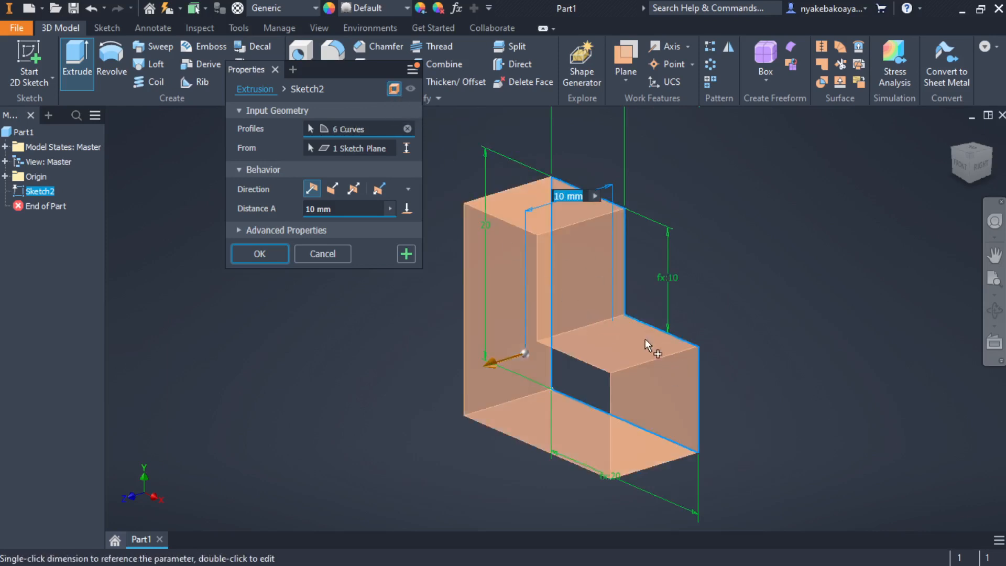
pyautogui.keyDown('shift'); pyautogui.moveTo(691, 355); pyautogui.dragTo(629, 310, button='middle'); pyautogui.keyUp('shift')
pyautogui.click(394, 93)
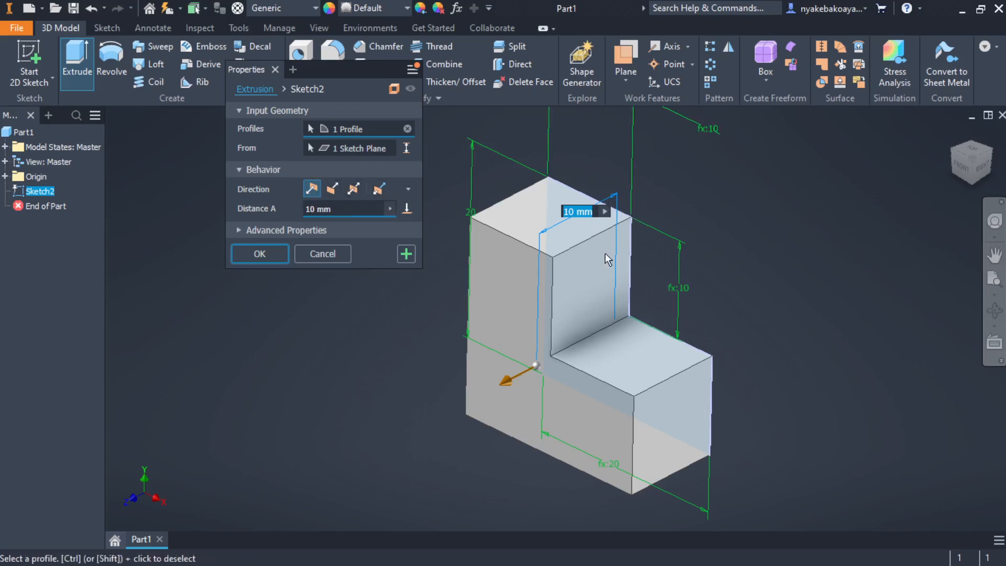
# Try the extrusion in the flipped direction and symmetrically about the sketch plane
pyautogui.click(332, 189)
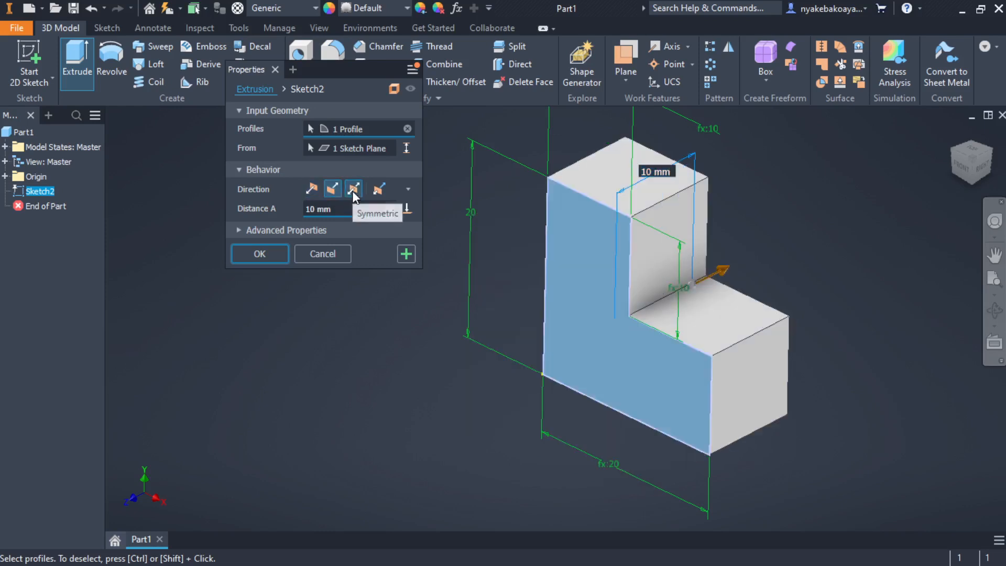
pyautogui.click(353, 189)
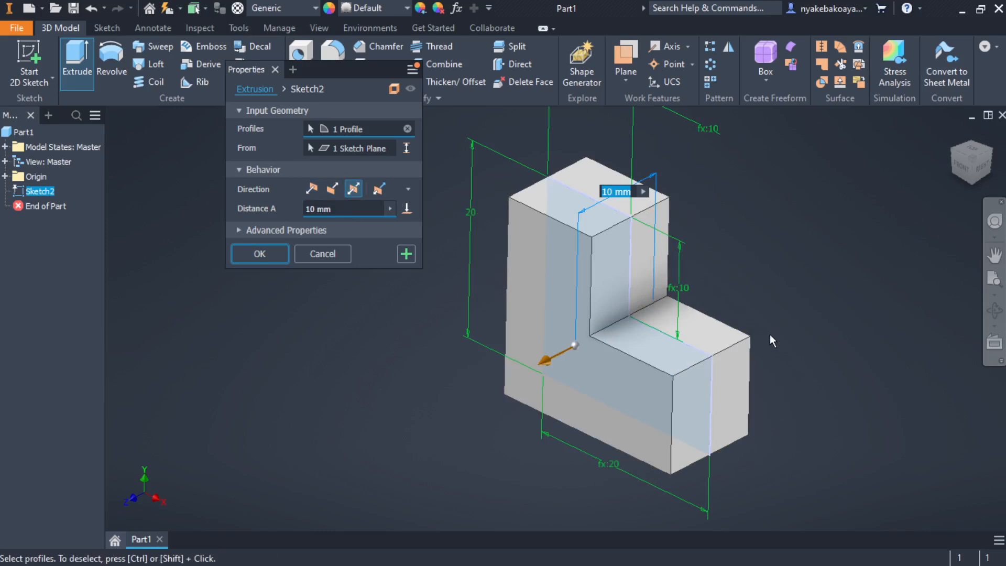
pyautogui.keyDown('shift'); pyautogui.moveTo(773, 342); pyautogui.dragTo(717, 333, button='middle'); pyautogui.keyUp('shift')
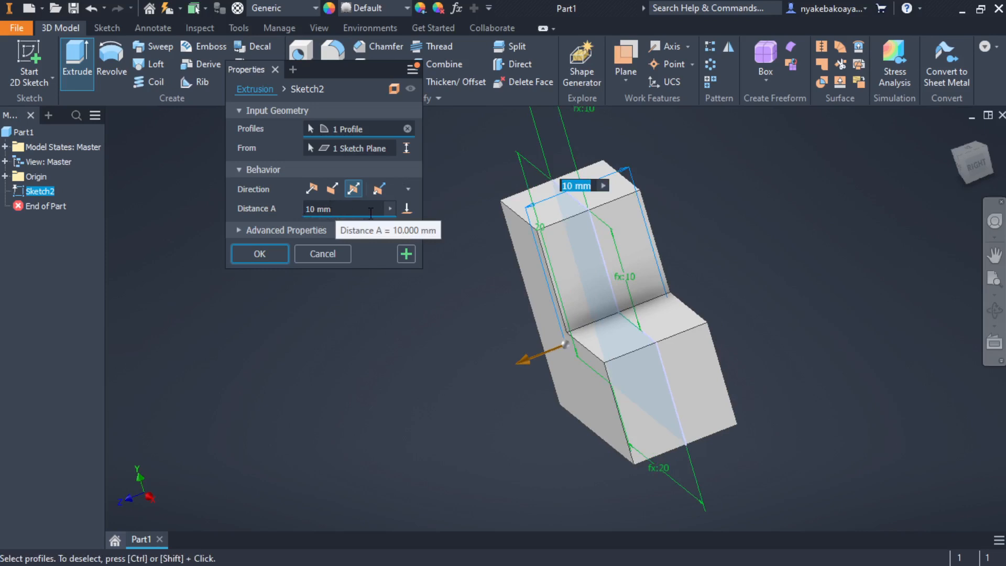
pyautogui.keyDown('shift'); pyautogui.moveTo(602, 278); pyautogui.dragTo(621, 286, button='middle'); pyautogui.keyUp('shift')
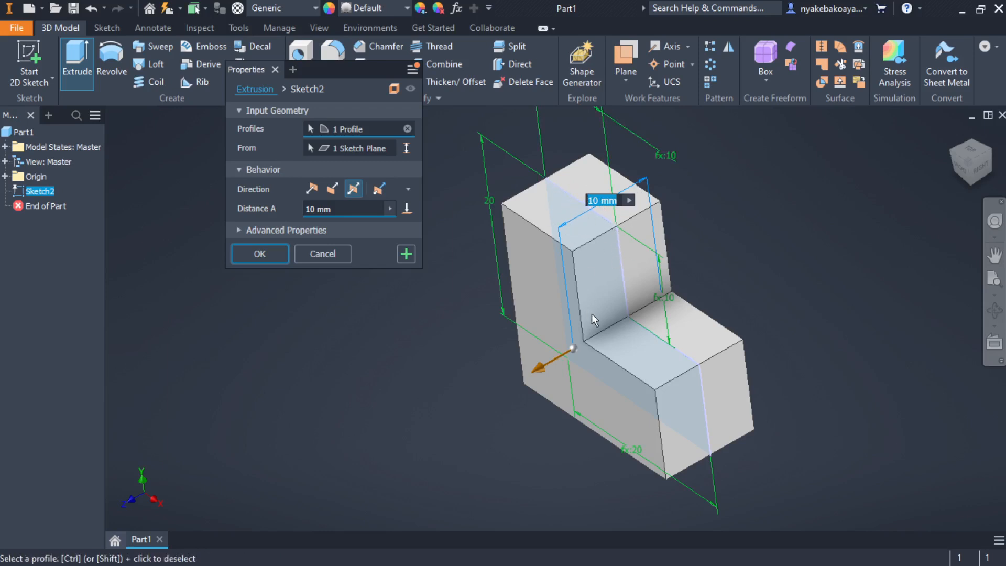
# Try an asymmetric extrusion with Distance B set to 15 mm, and swap the two distances
pyautogui.click(378, 189)
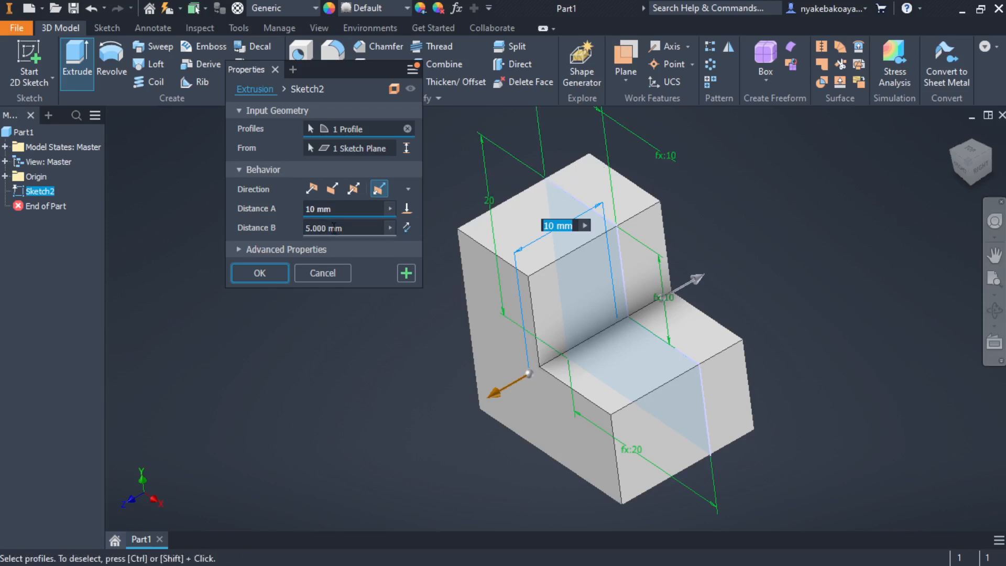
pyautogui.click(308, 229)
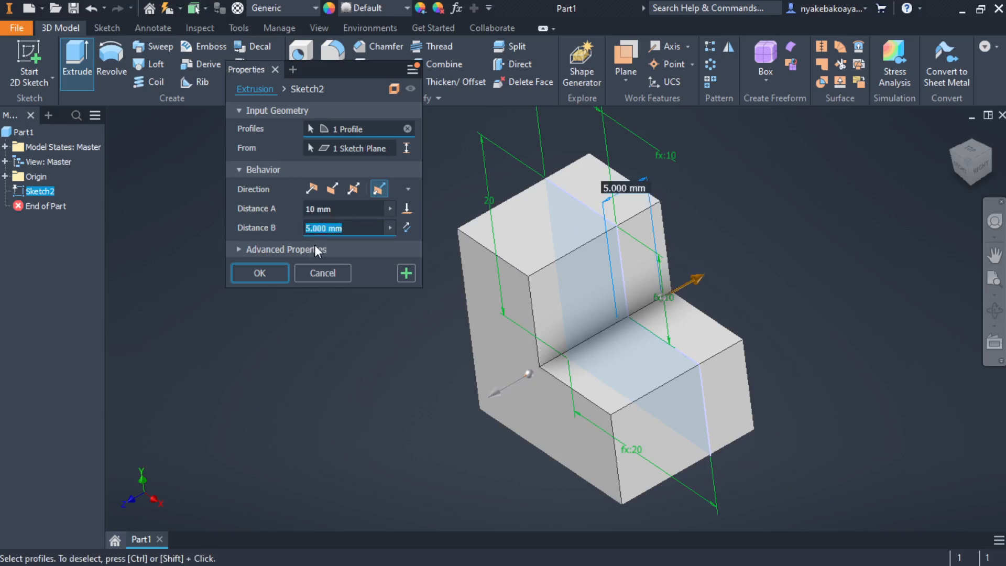
pyautogui.write('15')
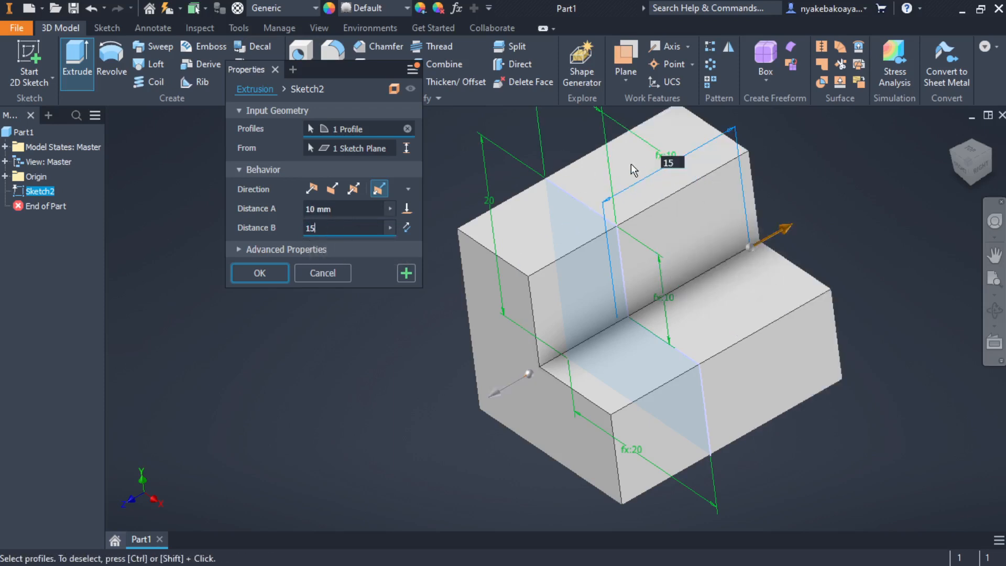
pyautogui.click(406, 229)
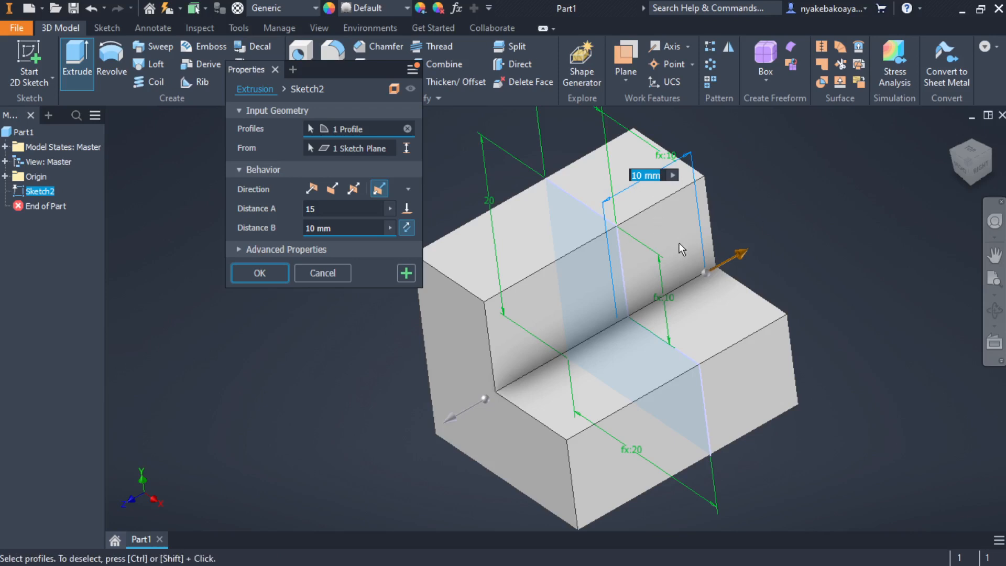
# Extrude the stepped profile symmetrically about the sketch plane with a distance of 20 mm
pyautogui.click(354, 189)
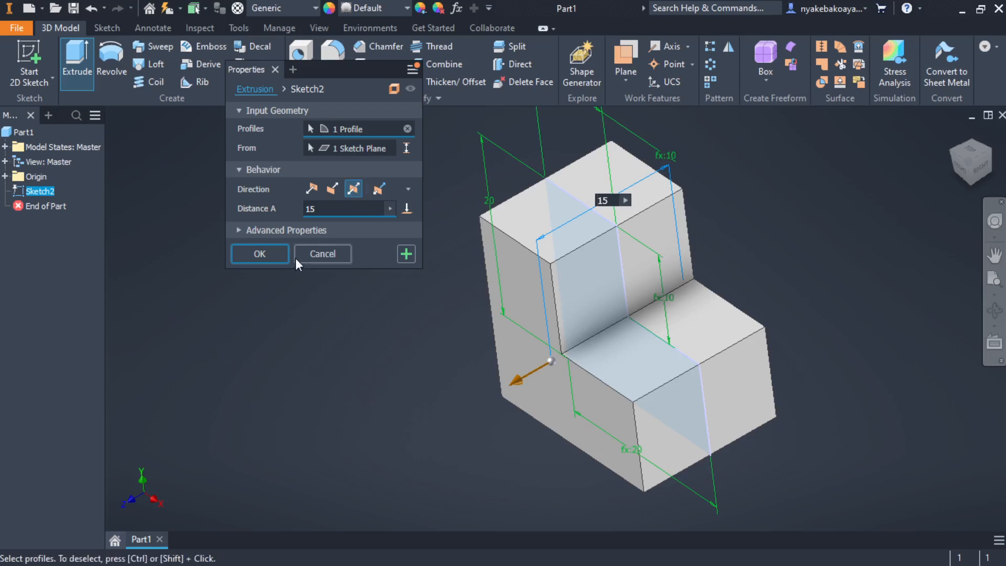
pyautogui.click(334, 209)
pyautogui.write('20')
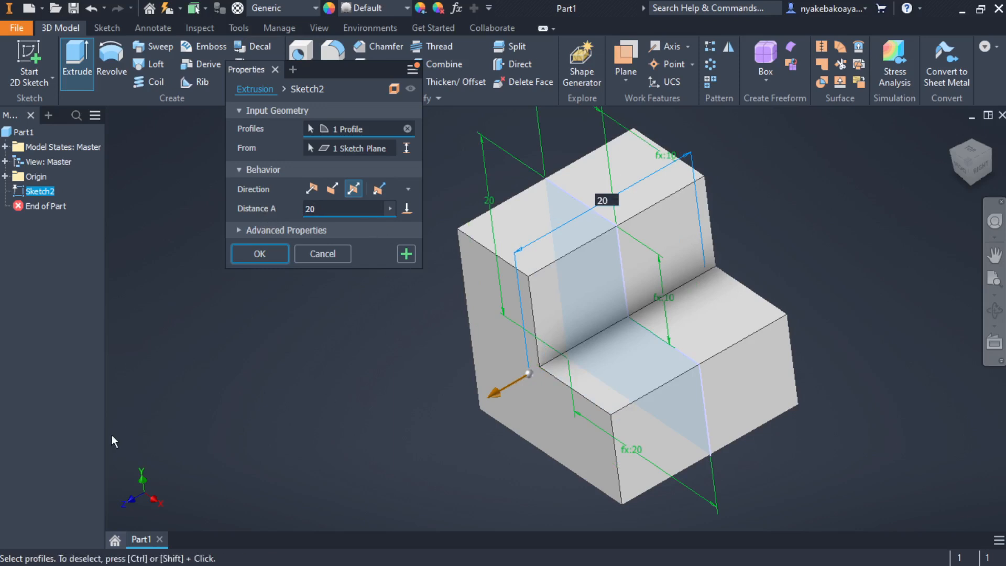
pyautogui.click(261, 254)
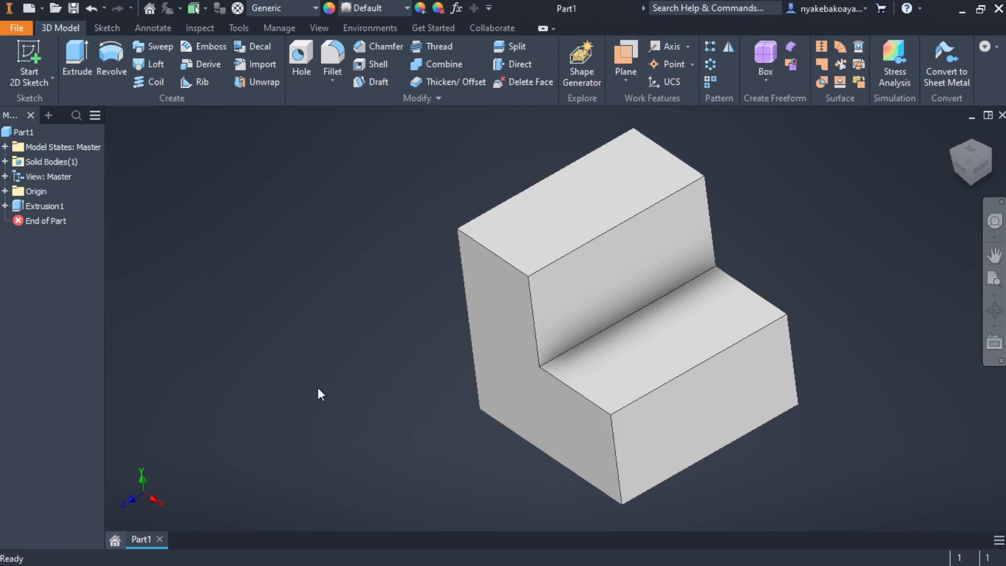
pyautogui.moveTo(342, 373); pyautogui.dragTo(388, 371)
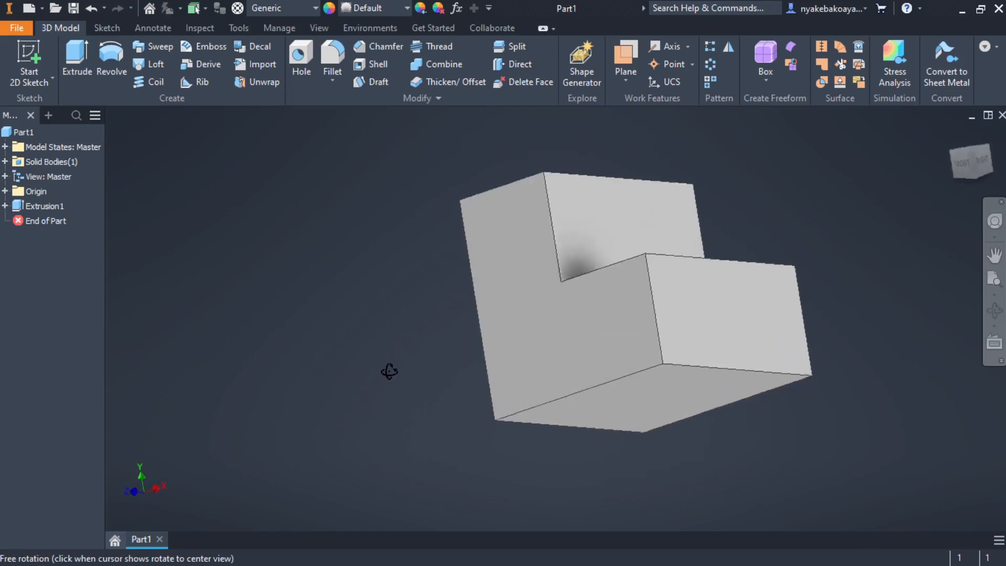
pyautogui.press('Escape')
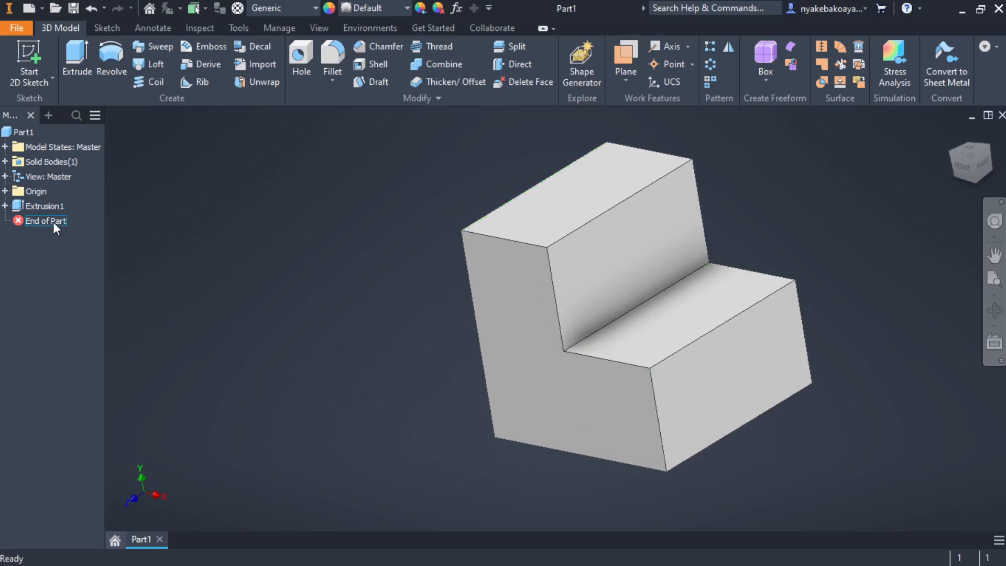
# Open the extrusion's consumed sketch for editing to examine its profile, and close it without changes
pyautogui.moveTo(407, 346)
pyautogui.keyDown('shift'); pyautogui.mouseDown(button='middle')
pyautogui.moveTo(420, 307)
pyautogui.moveTo(413, 343)
pyautogui.mouseUp(button='middle'); pyautogui.keyUp('shift')
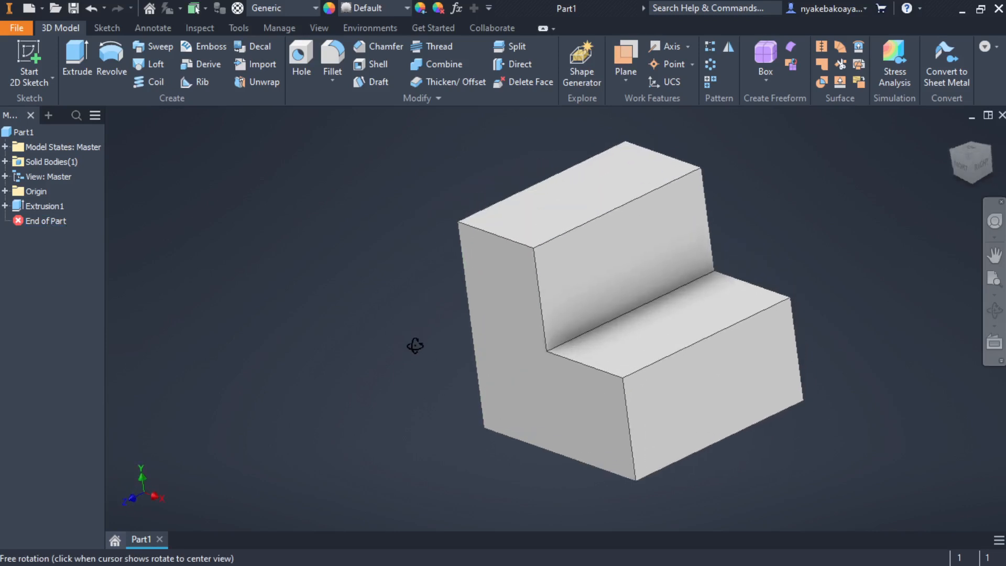
pyautogui.click(5, 206)
pyautogui.click(49, 218)
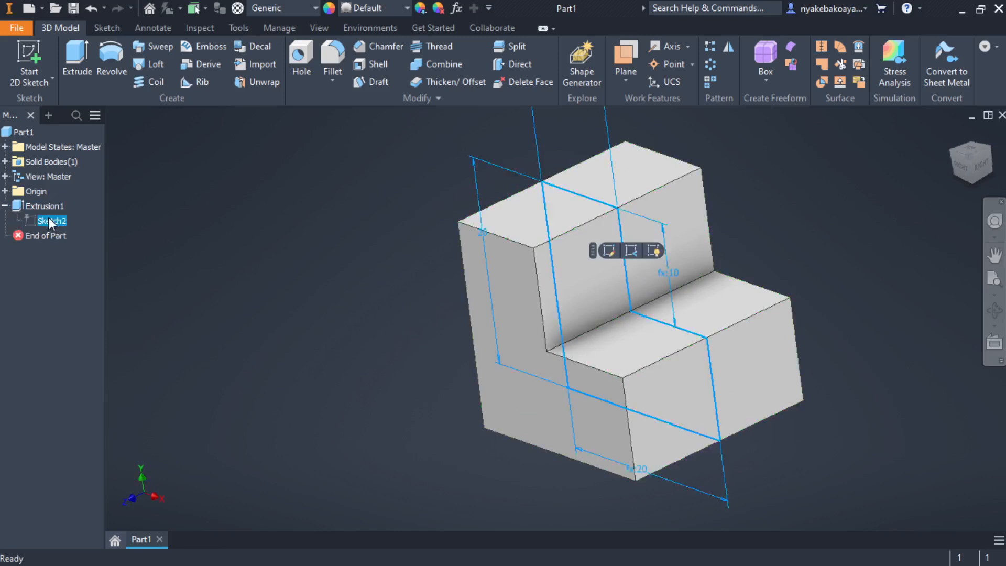
pyautogui.rightClick(48, 218)
pyautogui.press('Escape')
pyautogui.press('s')
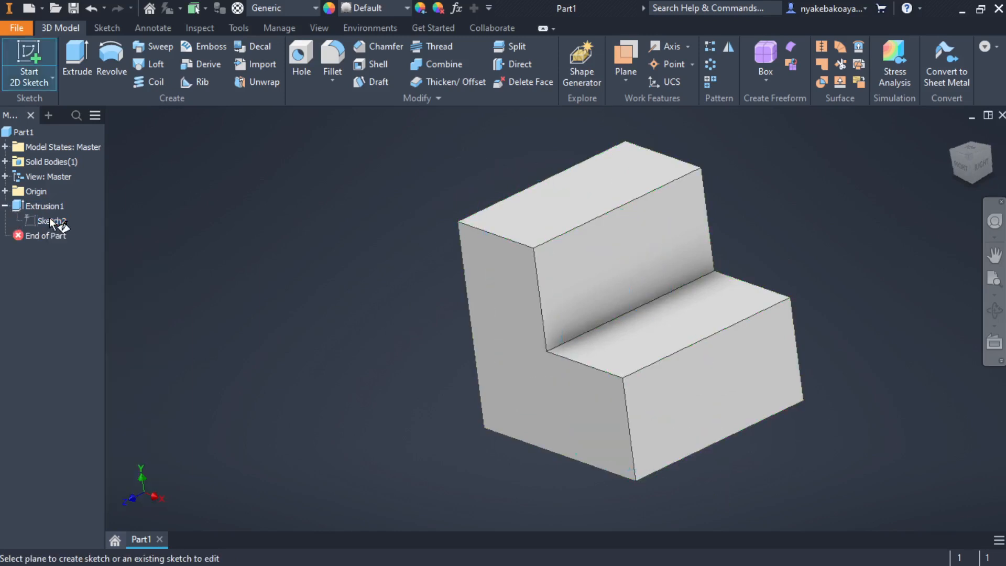
pyautogui.click(49, 219)
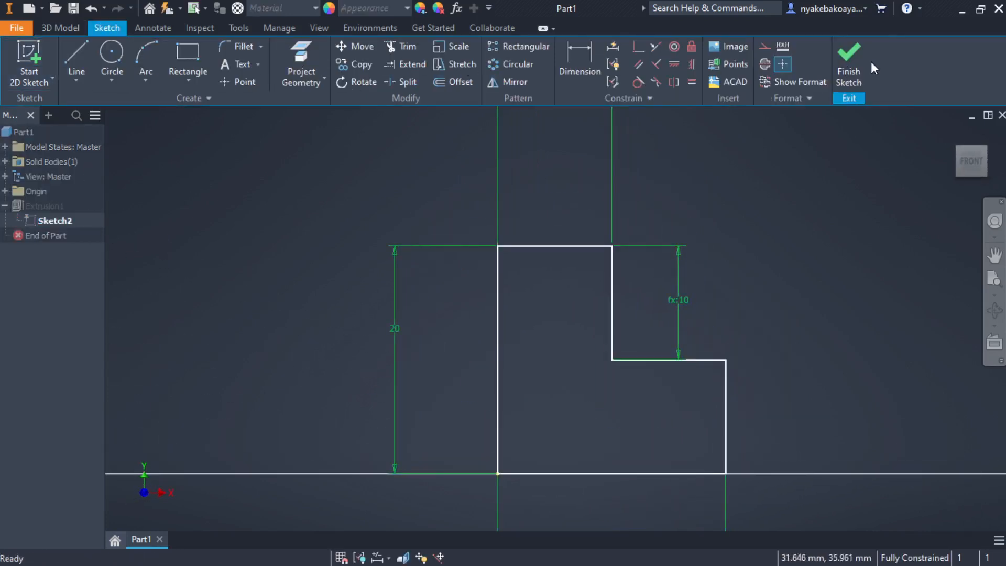
pyautogui.click(849, 61)
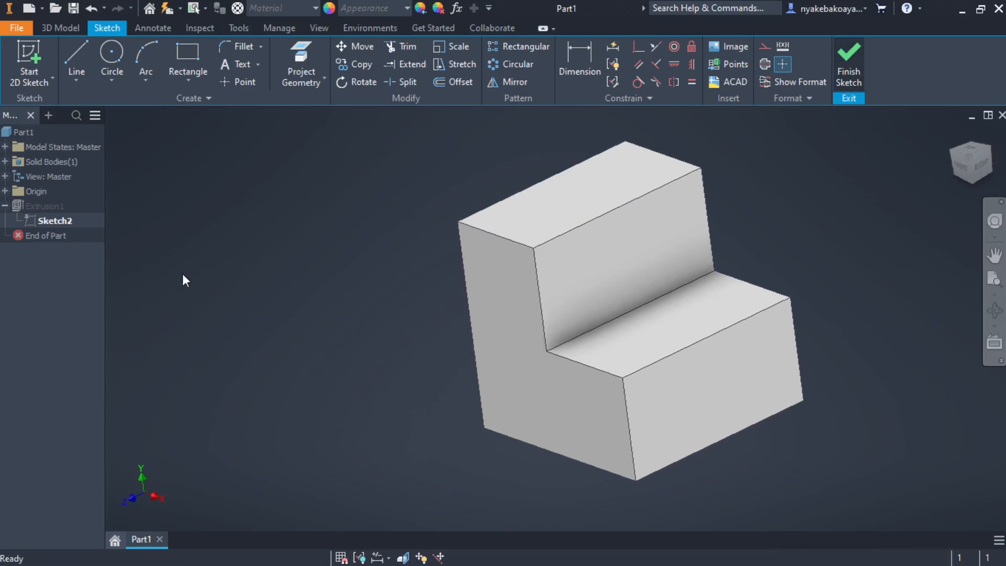
# Share the extrusion's sketch so it is available outside the feature, and collapse the extrusion's entry in the model tree
pyautogui.click(59, 222)
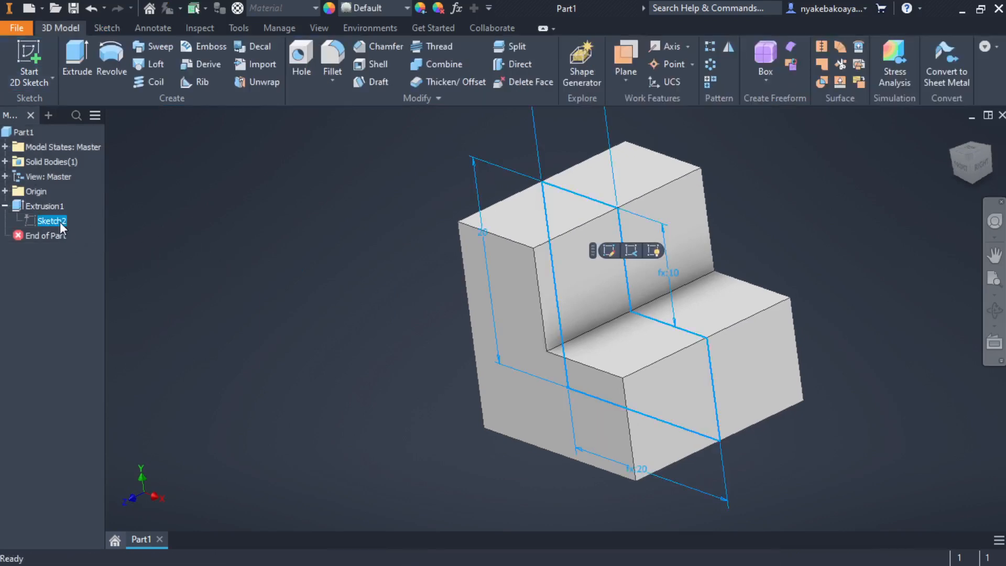
pyautogui.click(631, 251)
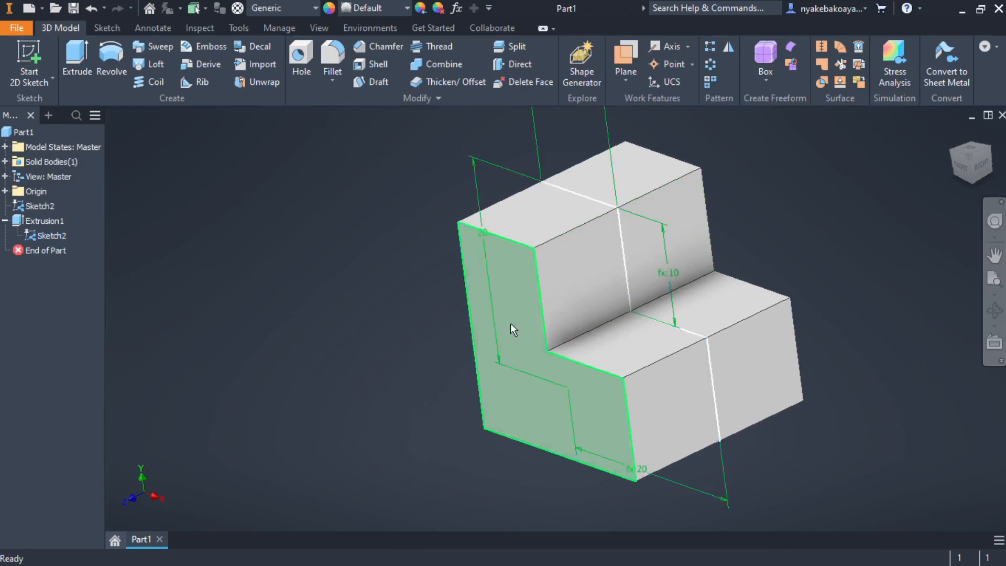
pyautogui.rightClick(51, 221)
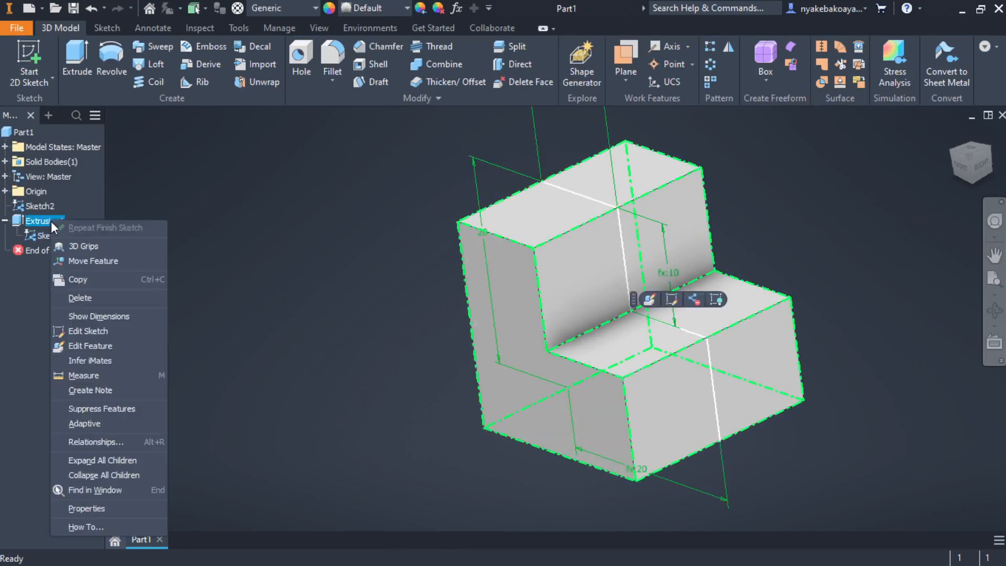
pyautogui.click(107, 461)
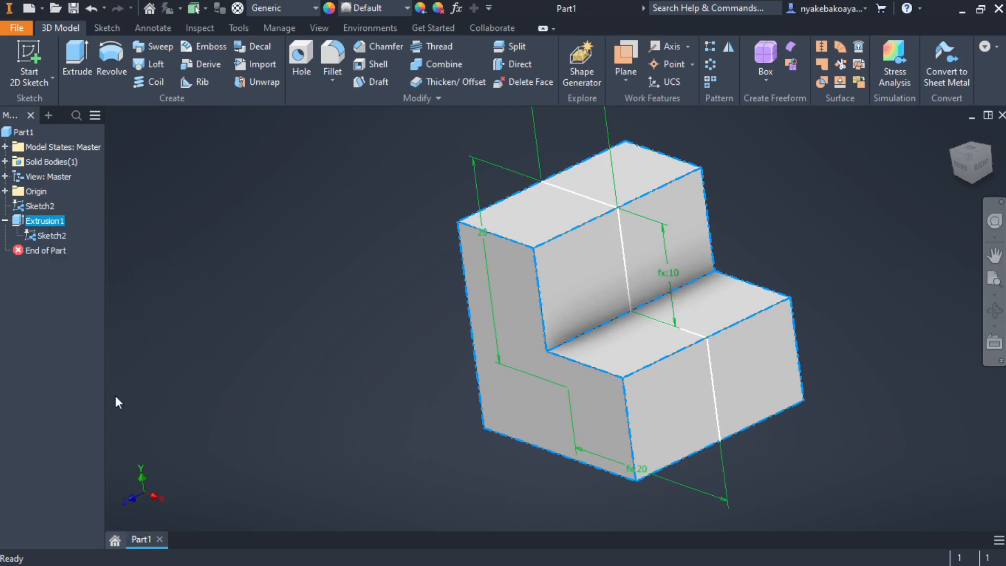
pyautogui.click(115, 402)
pyautogui.click(6, 221)
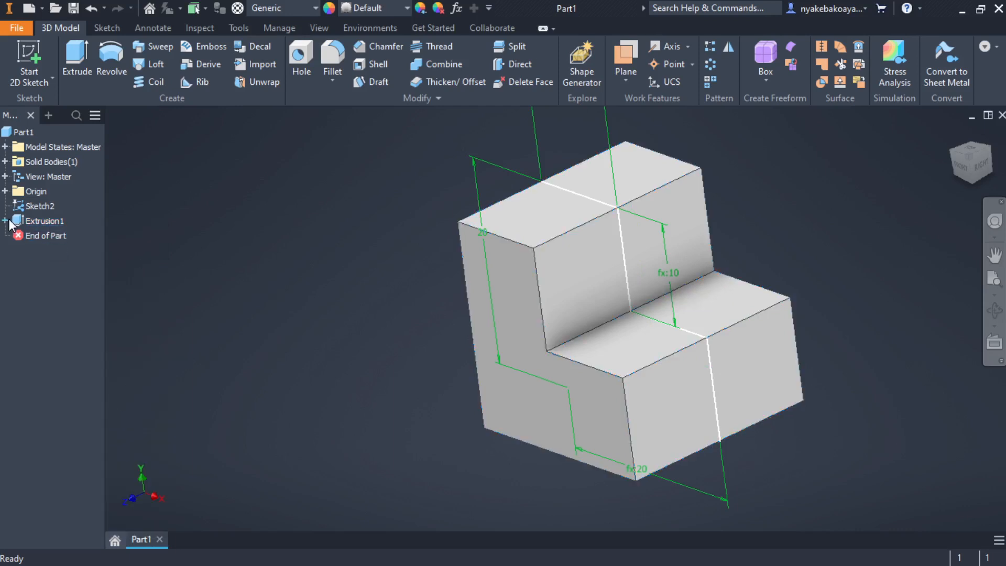
# Delete the extrusion feature while keeping the shared stepped-profile sketch
pyautogui.click(30, 220)
pyautogui.rightClick(30, 220)
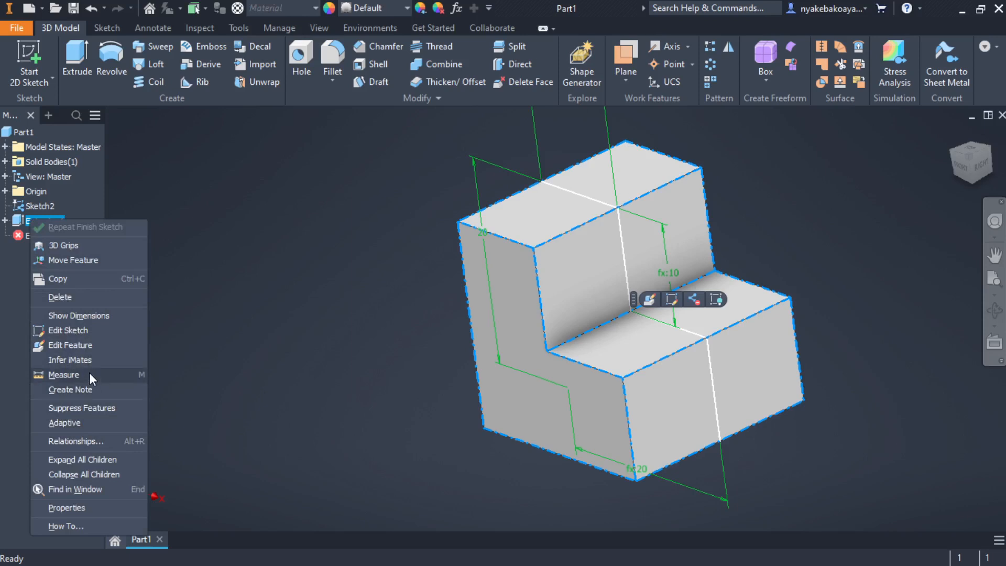
pyautogui.click(71, 298)
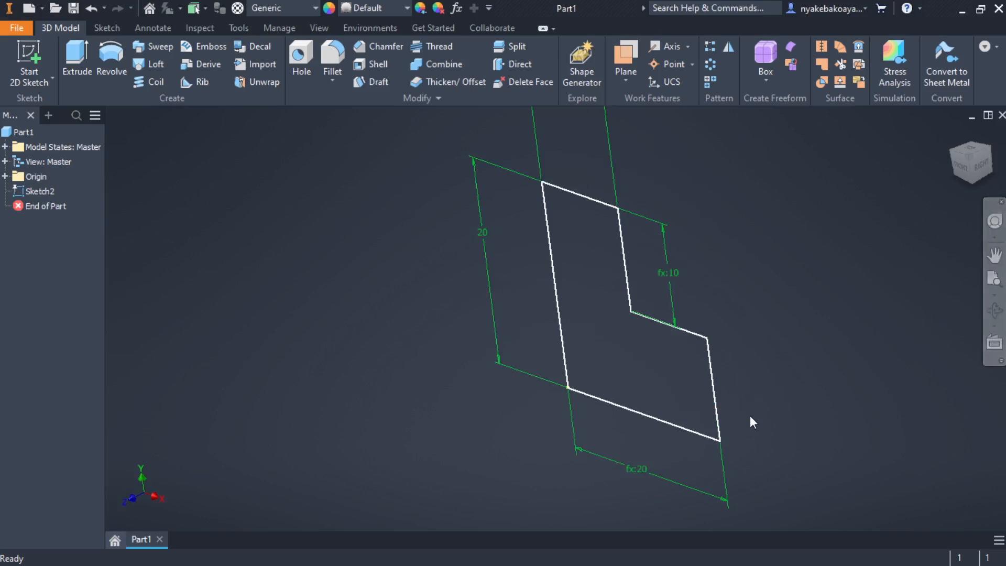
pyautogui.moveTo(750, 416)
pyautogui.keyDown('shift'); pyautogui.mouseDown(button='middle')
pyautogui.moveTo(759, 341)
pyautogui.moveTo(758, 399)
pyautogui.mouseUp(button='middle'); pyautogui.keyUp('shift')
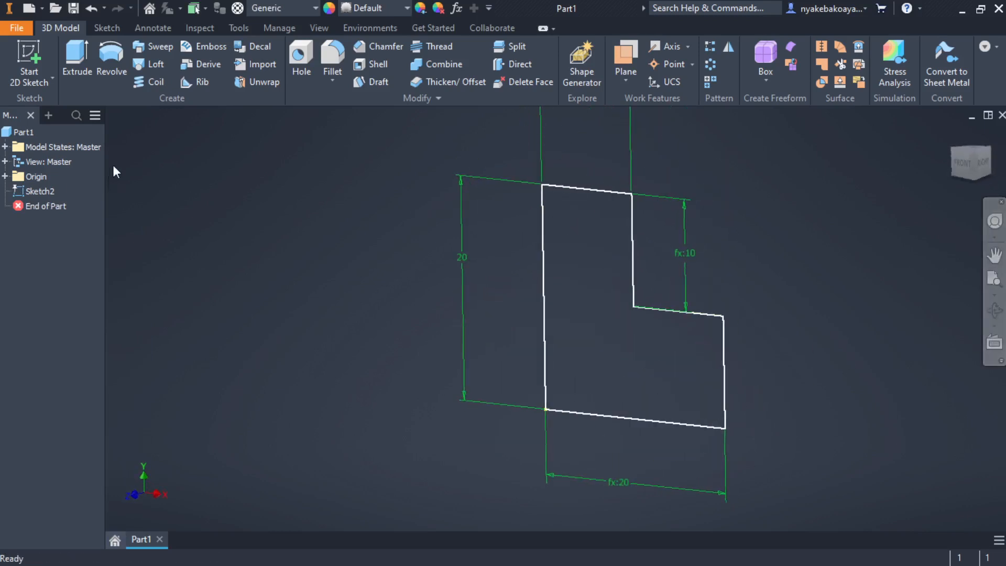
# Reopen the profile sketch and draw a vertical centerline about 15 mm to the left of the stepped profile
pyautogui.click(543, 278)
pyautogui.click(606, 267)
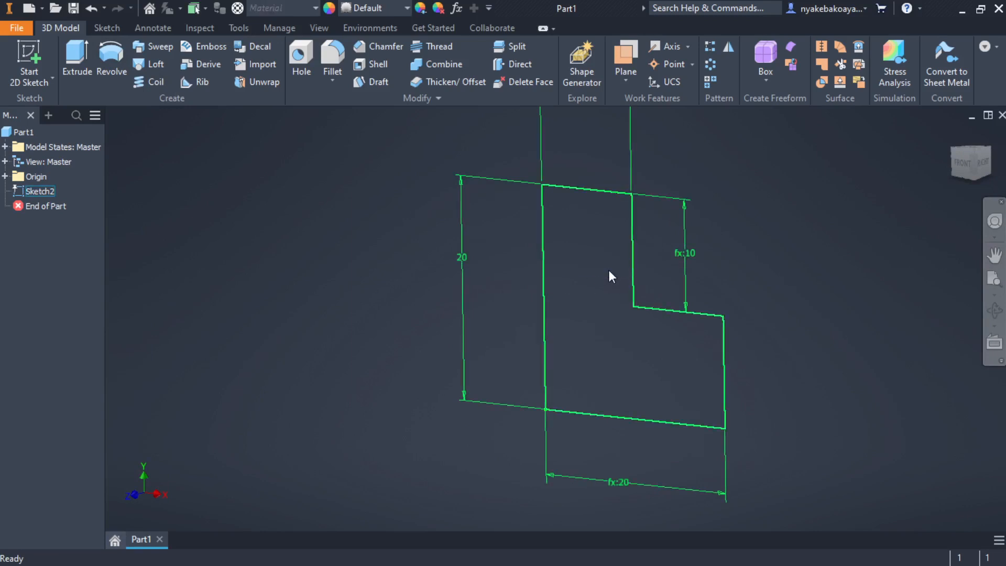
pyautogui.moveTo(593, 357); pyautogui.dragTo(615, 294, button='middle')
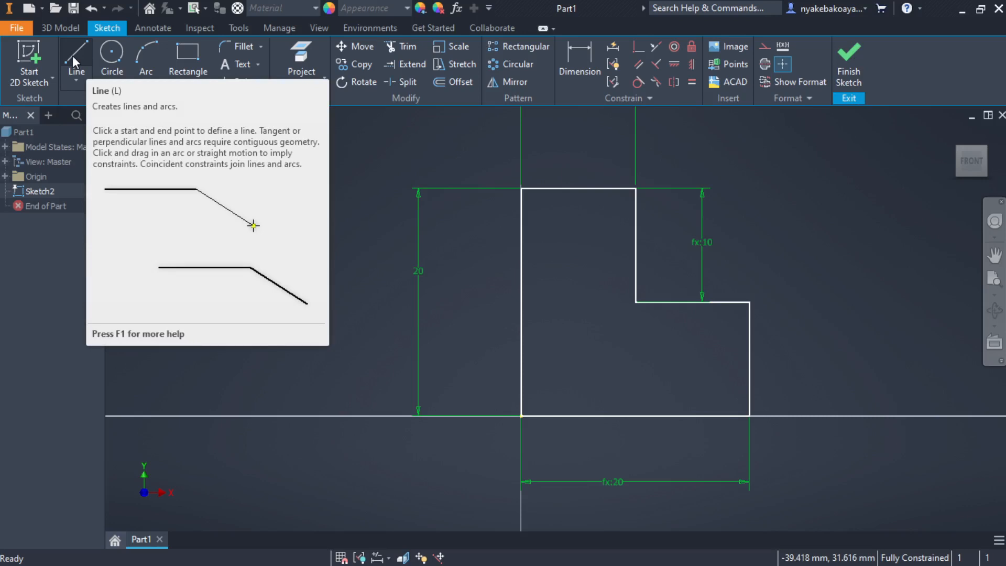
pyautogui.click(72, 56)
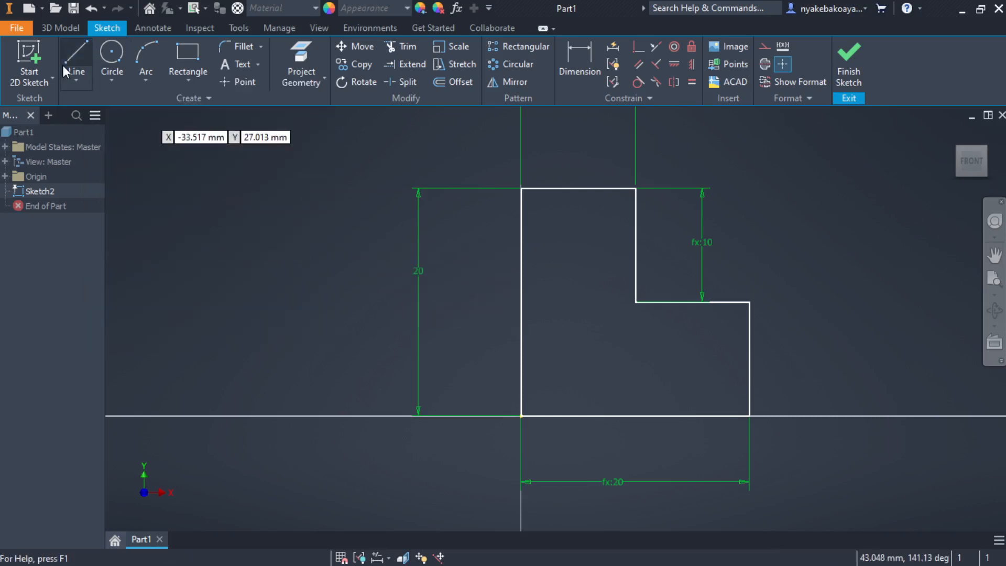
pyautogui.click(769, 69)
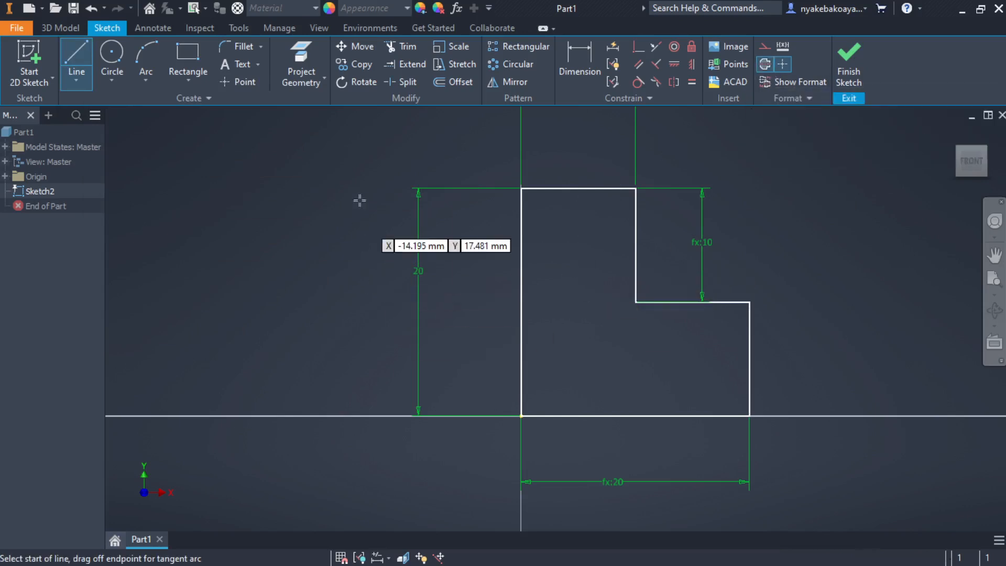
pyautogui.click(355, 179)
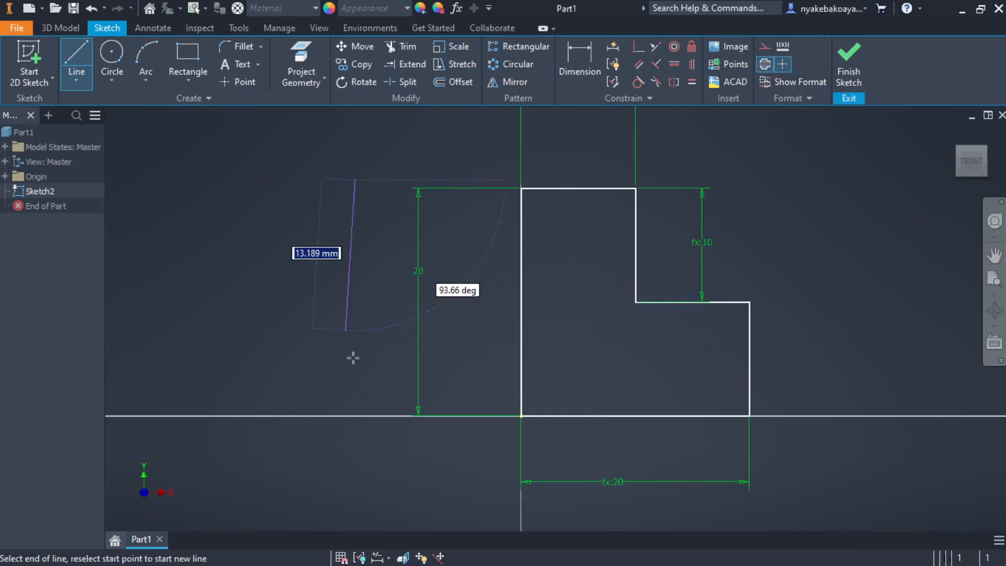
pyautogui.click(355, 403)
pyautogui.press('Escape')
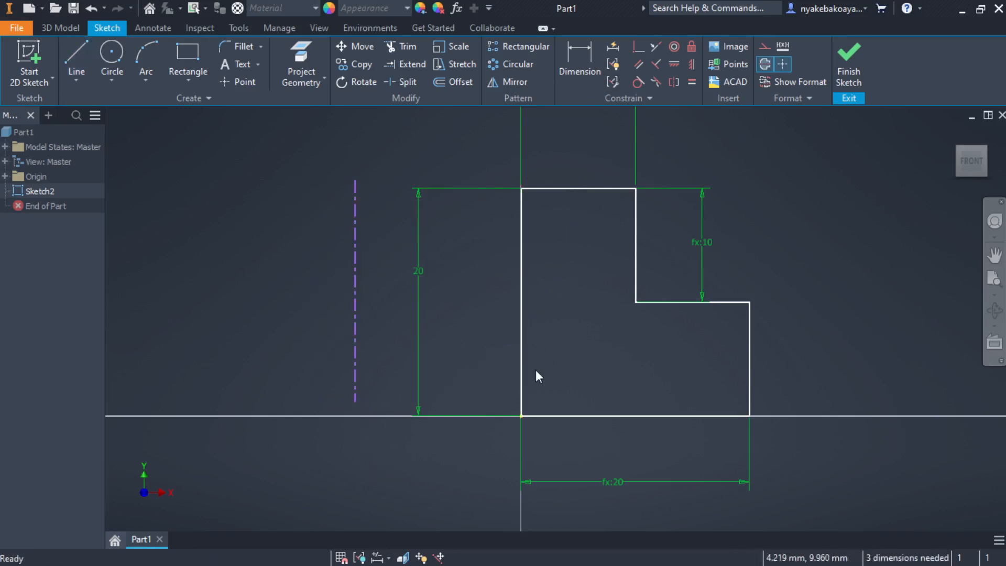
# Add a 10 mm diameter dimension between the centerline and the profile's long vertical edge
pyautogui.click(568, 59)
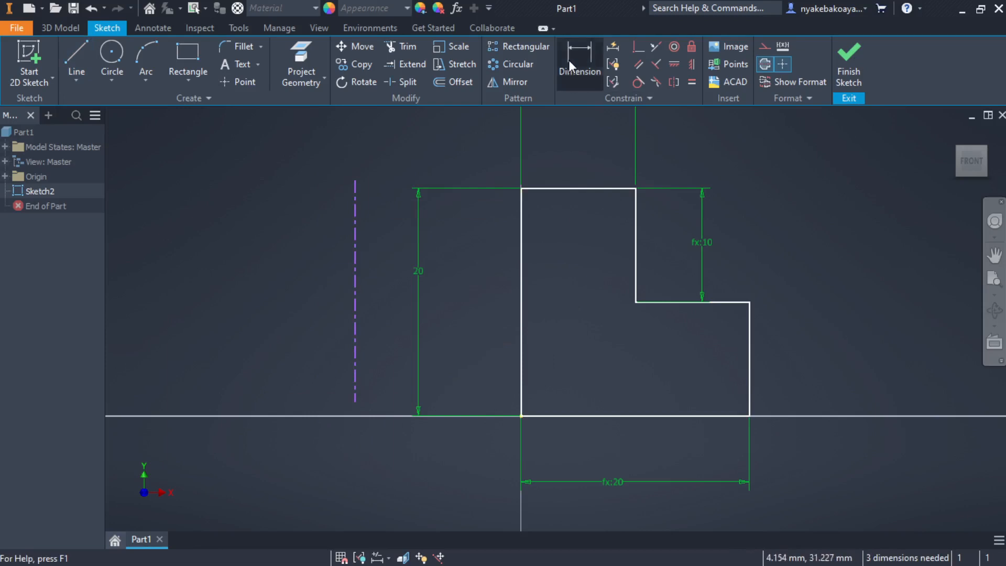
pyautogui.click(358, 317)
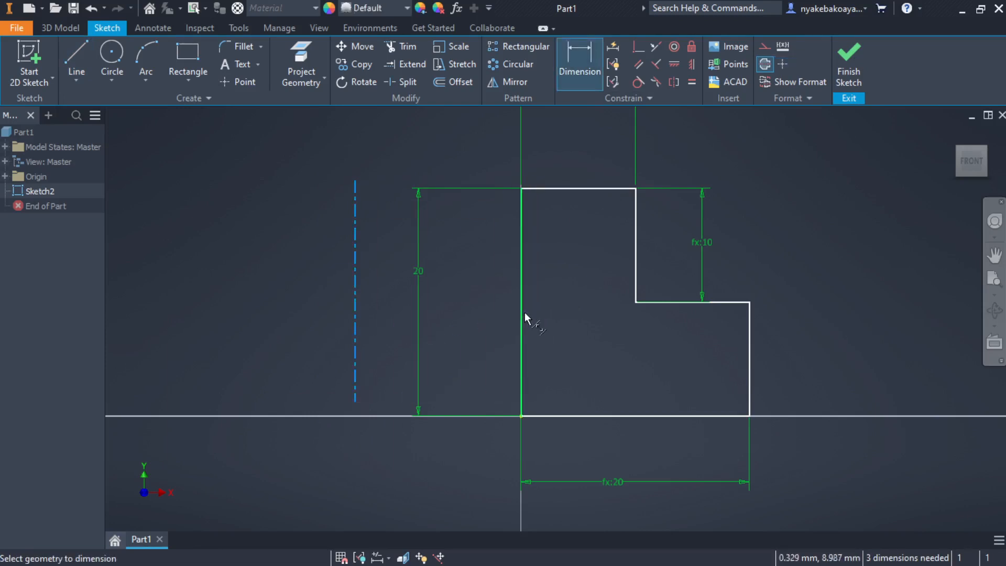
pyautogui.click(522, 320)
pyautogui.click(374, 452)
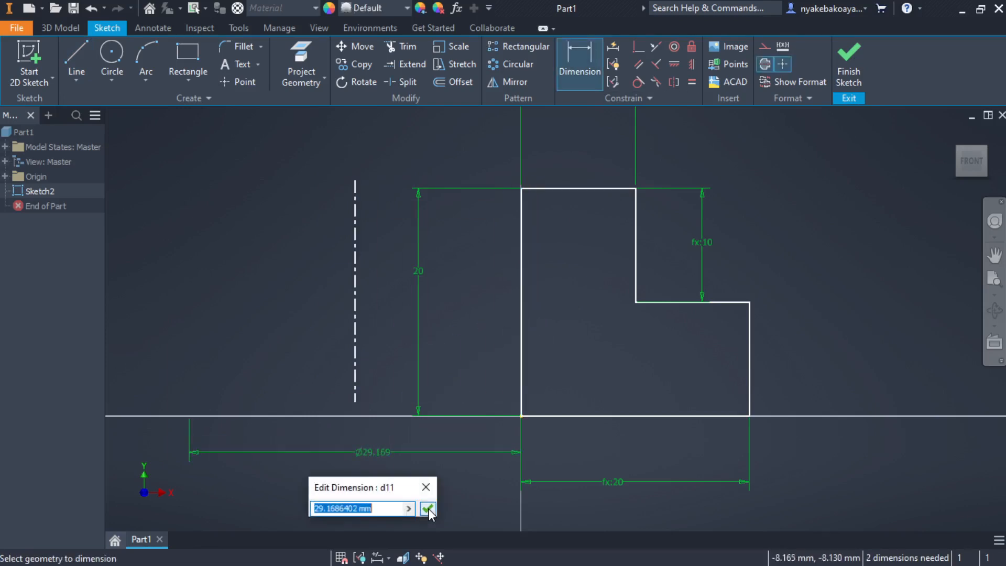
pyautogui.write('10')
pyautogui.click(428, 509)
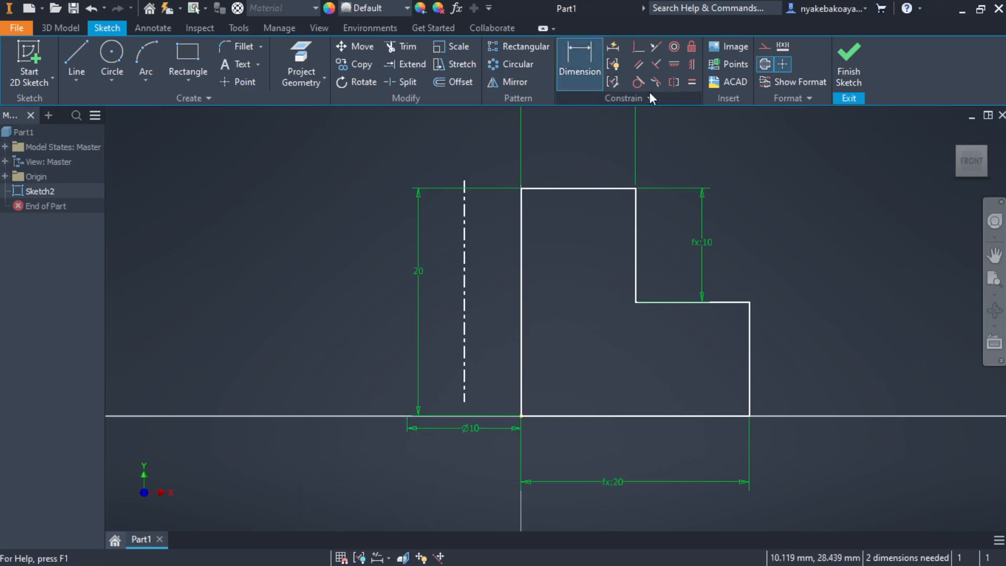
# Align the centerline's lower endpoint horizontally with the profile's corner at the origin, and finish the sketch
pyautogui.click(684, 64)
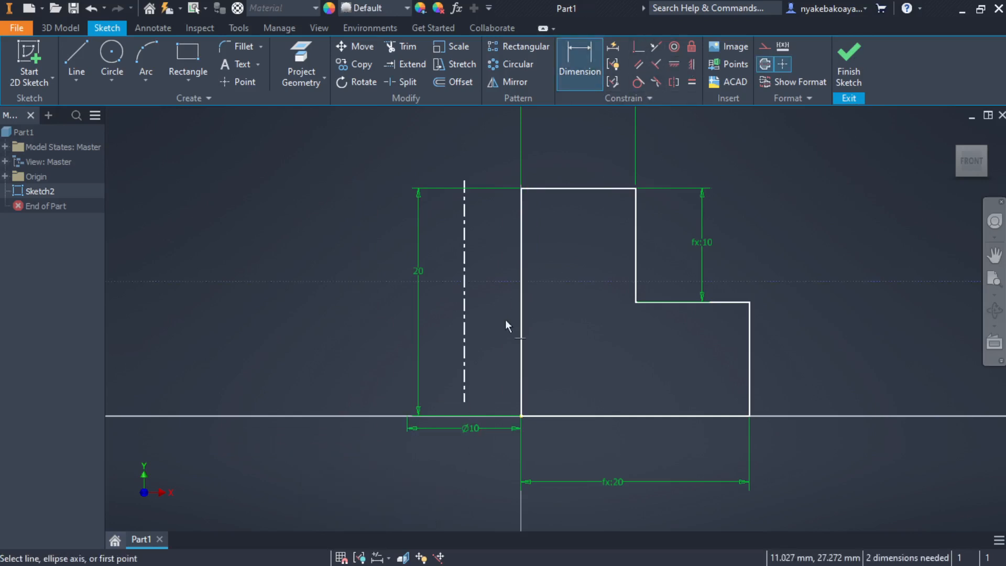
pyautogui.click(465, 402)
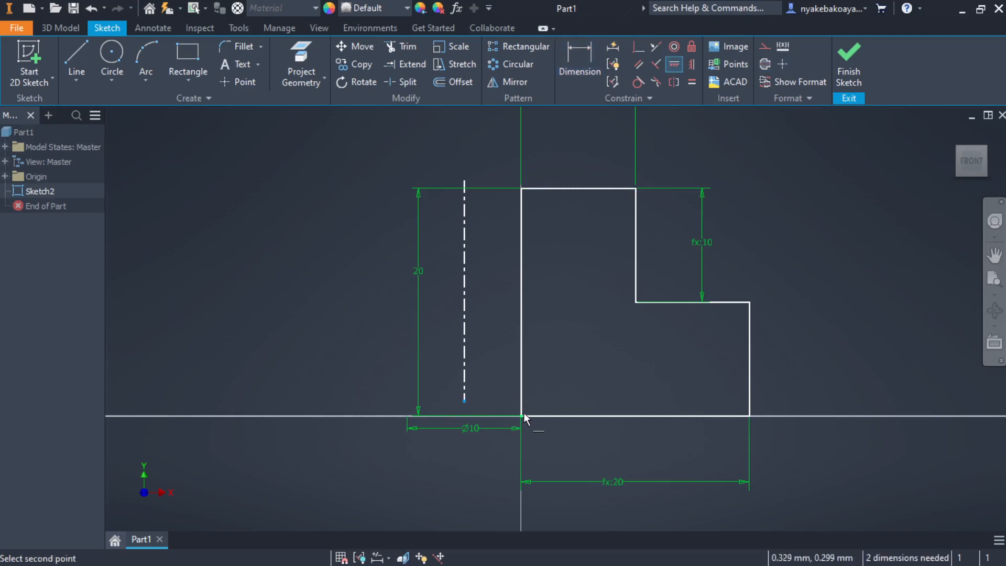
pyautogui.click(521, 416)
pyautogui.press('Escape')
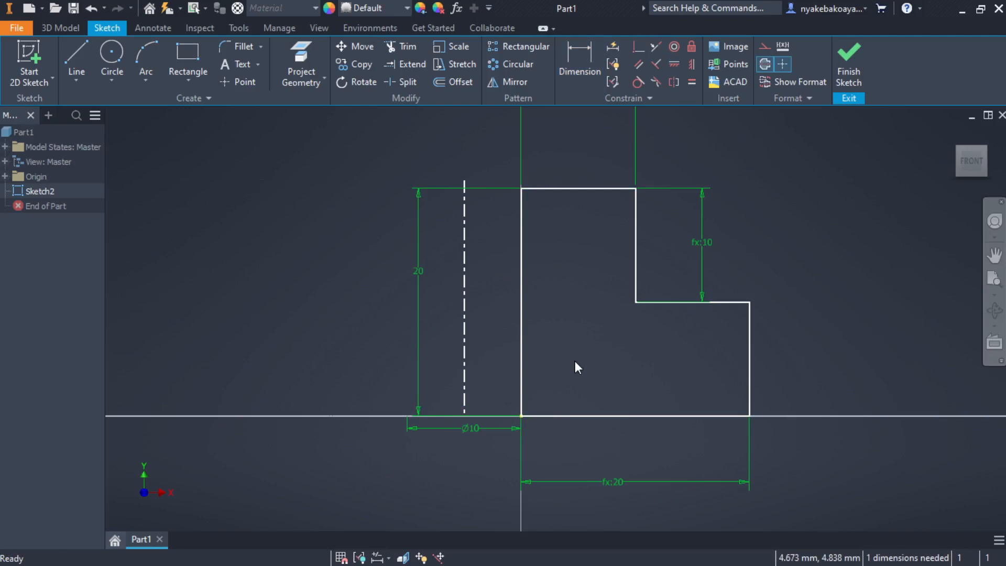
pyautogui.click(849, 60)
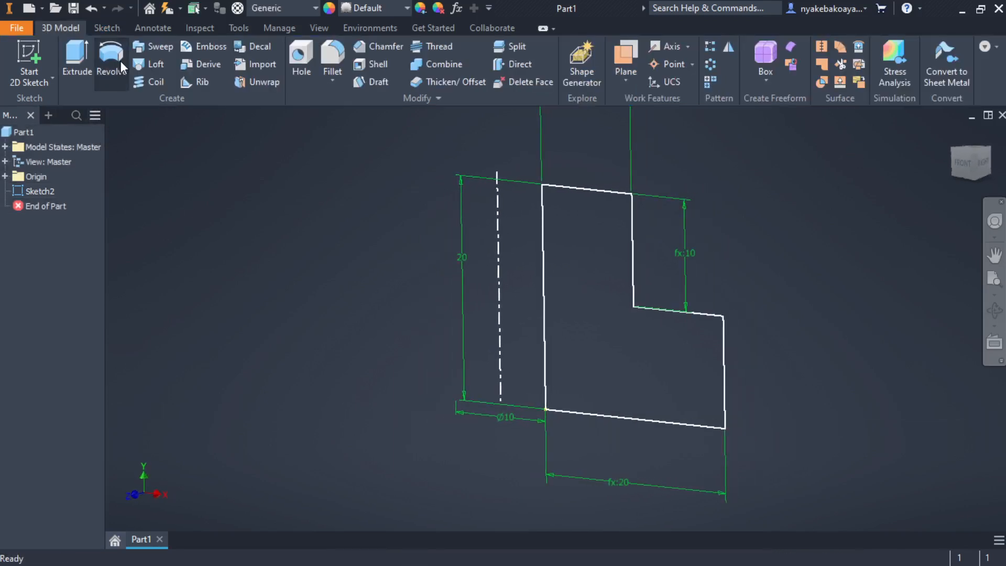
# Start a full 360-degree Revolve of the stepped profile about the centerline and inspect its preview
pyautogui.click(121, 61)
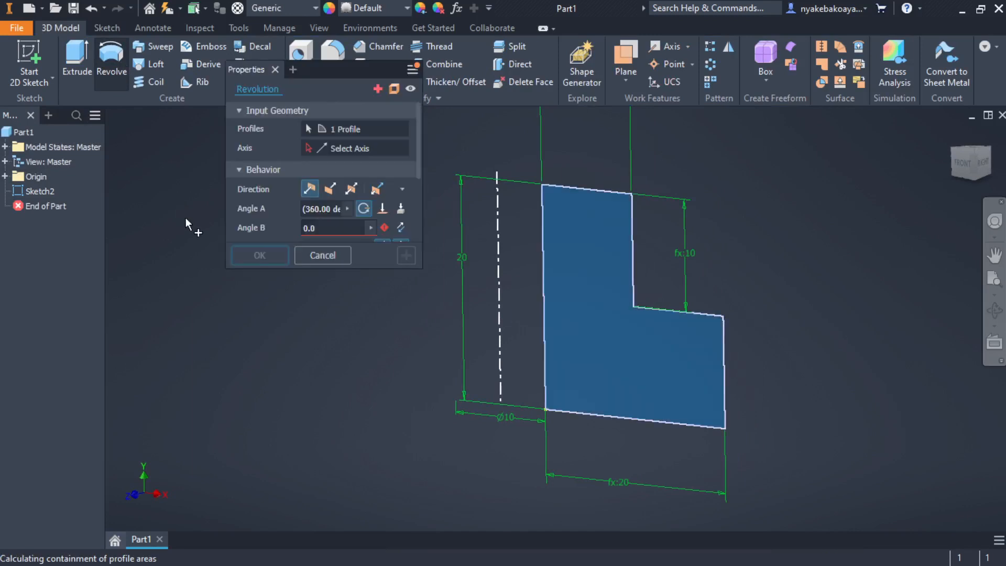
pyautogui.scroll(-5, 704, 281)
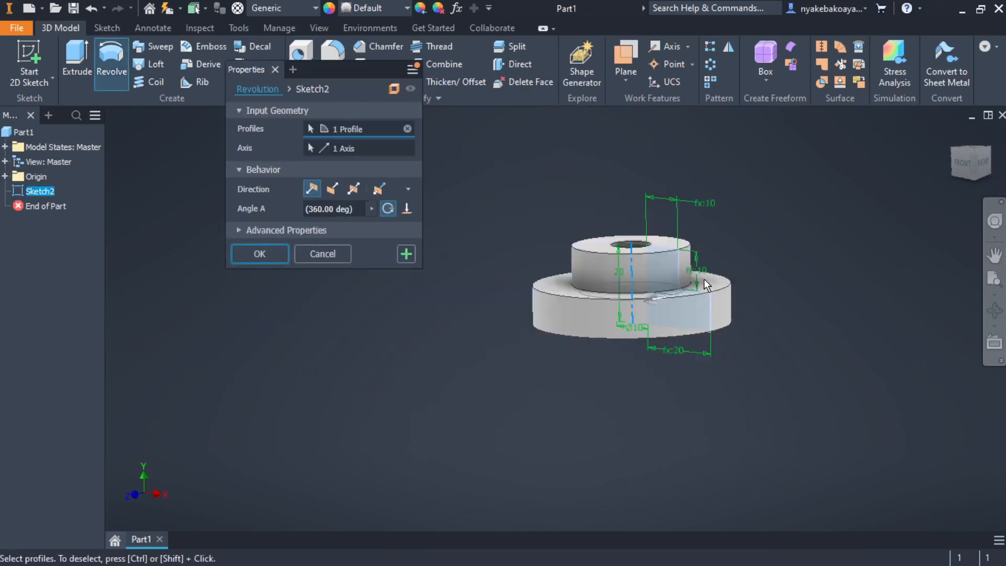
pyautogui.keyDown('shift'); pyautogui.moveTo(712, 287); pyautogui.dragTo(755, 307, button='middle'); pyautogui.keyUp('shift')
pyautogui.scroll(5, 644, 279)
pyautogui.scroll(-6, 674, 285)
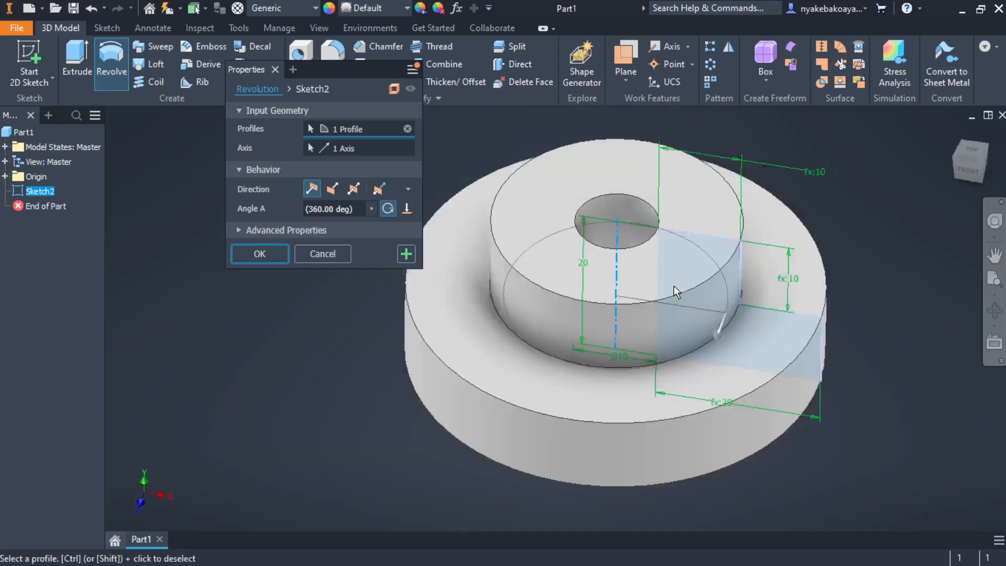
pyautogui.scroll(3, 701, 289)
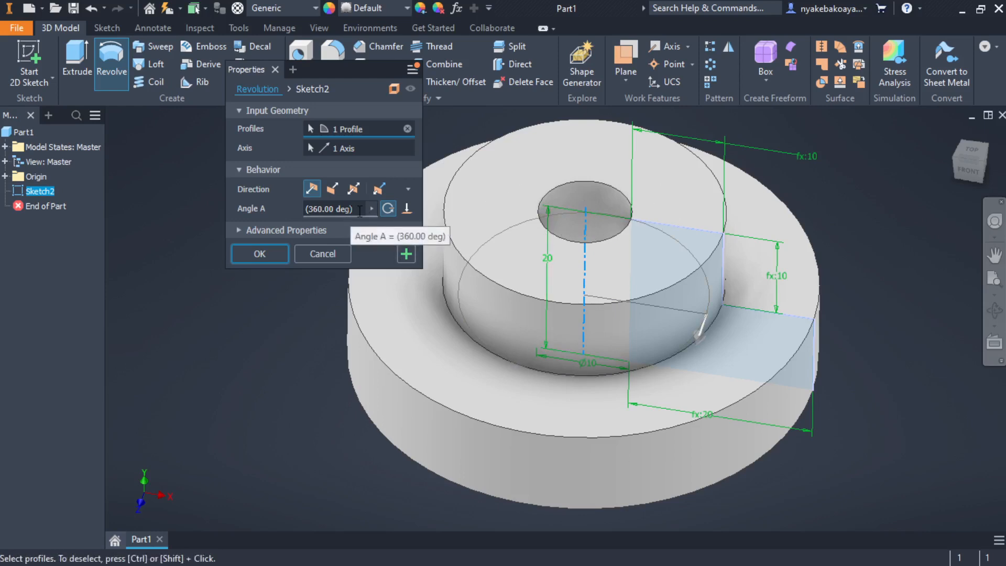
# Try partial Revolve angles of 180 and 90 degrees on the stepped profile
pyautogui.click(306, 213)
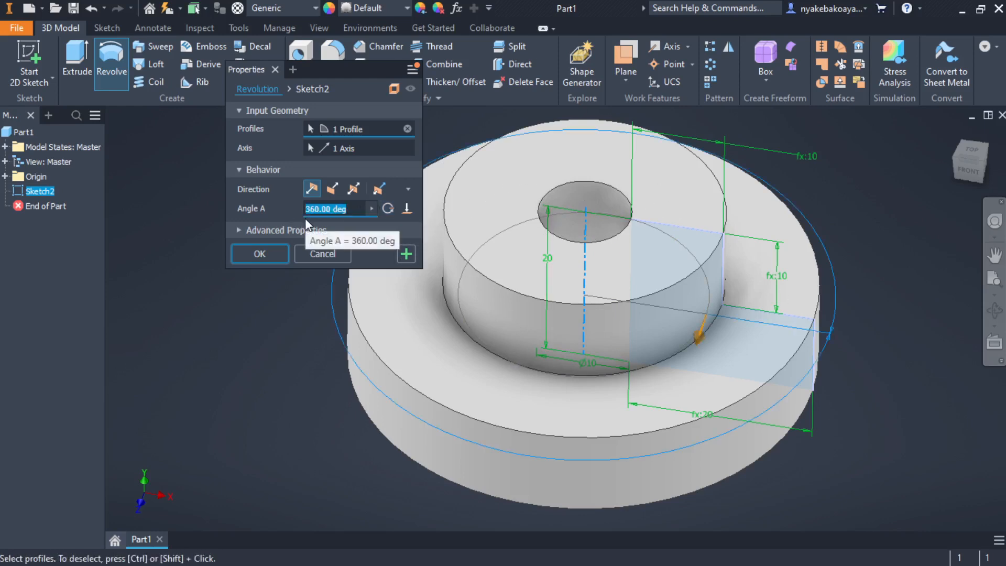
pyautogui.write('180')
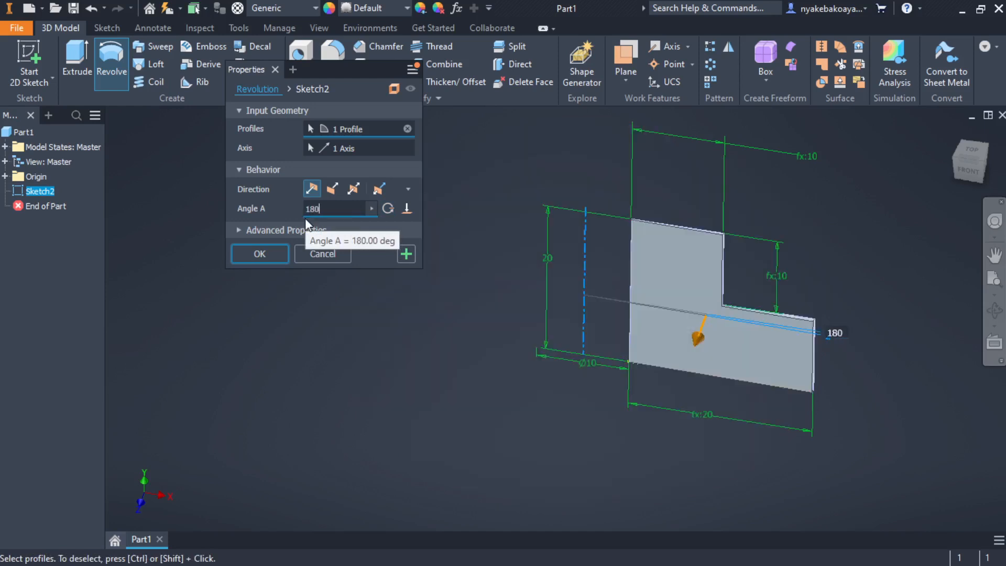
pyautogui.scroll(-4, 588, 271)
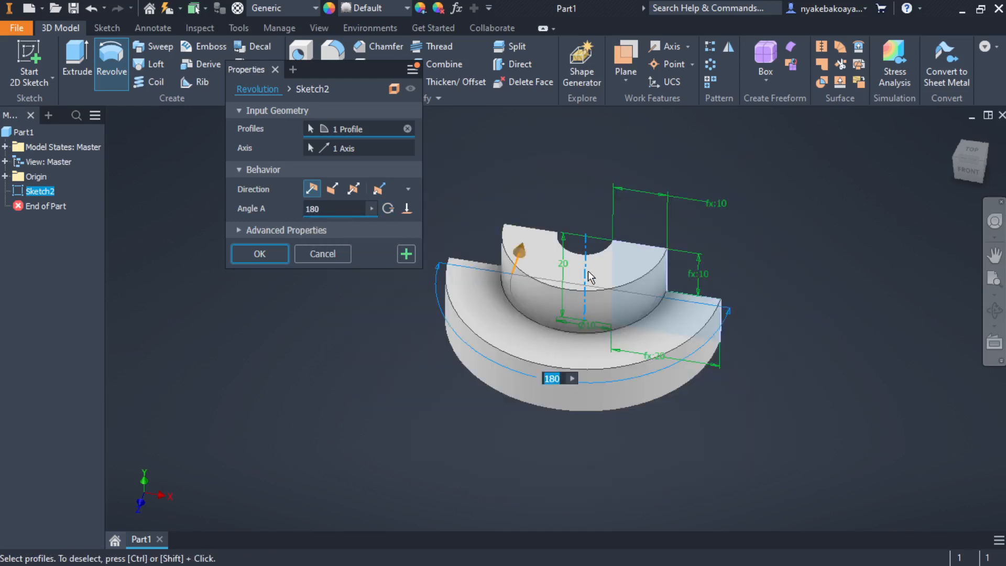
pyautogui.scroll(5, 588, 272)
pyautogui.moveTo(326, 210); pyautogui.dragTo(255, 218)
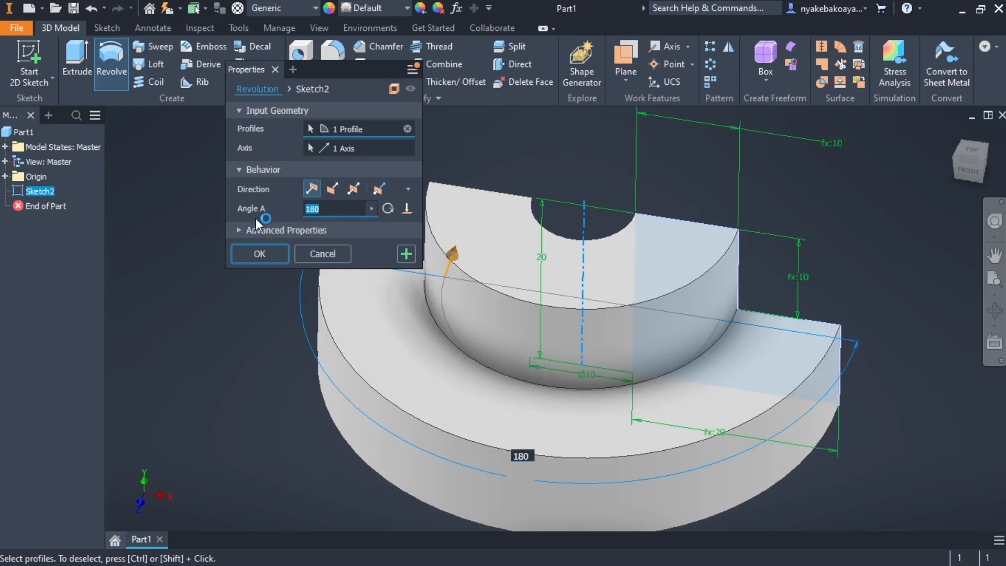
pyautogui.write('90')
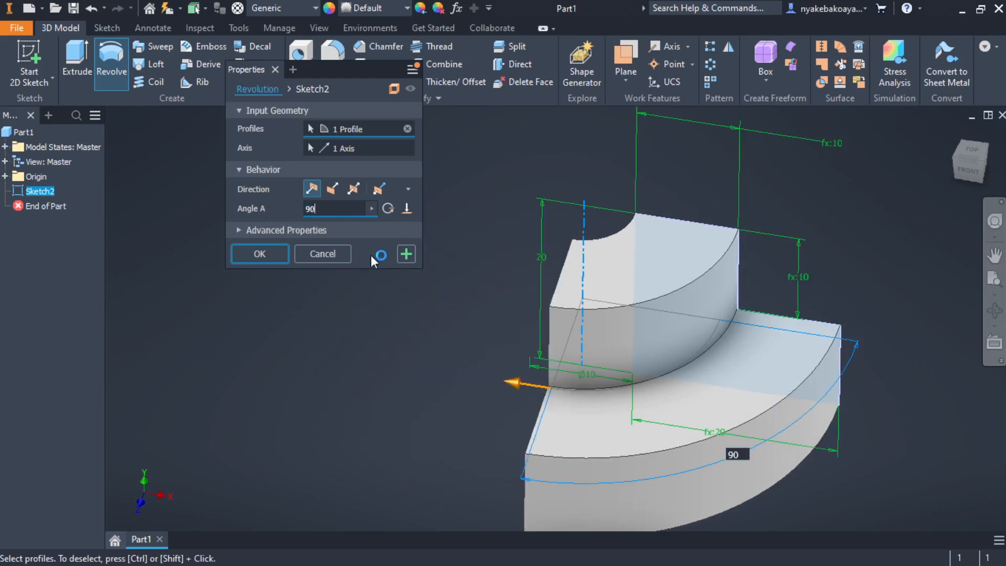
# Preview the 90-degree revolve in the flipped, symmetric and asymmetric directions, and restore the default direction with a full revolution
pyautogui.click(335, 196)
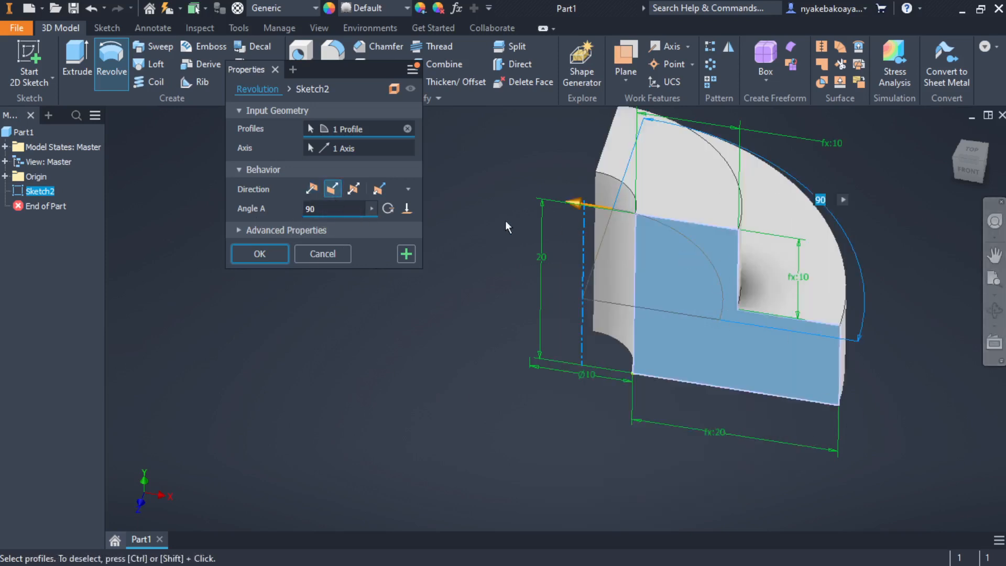
pyautogui.click(353, 189)
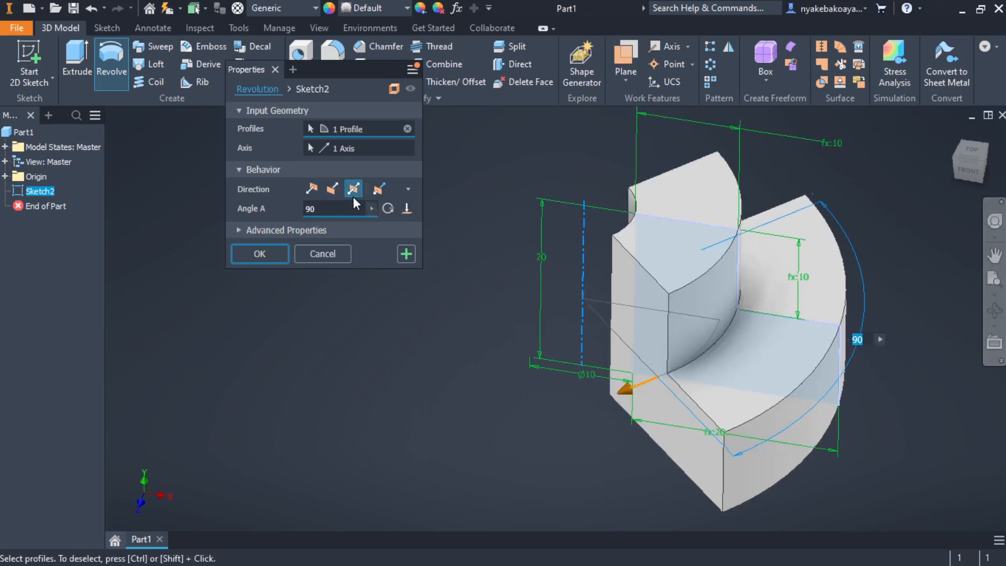
pyautogui.click(380, 188)
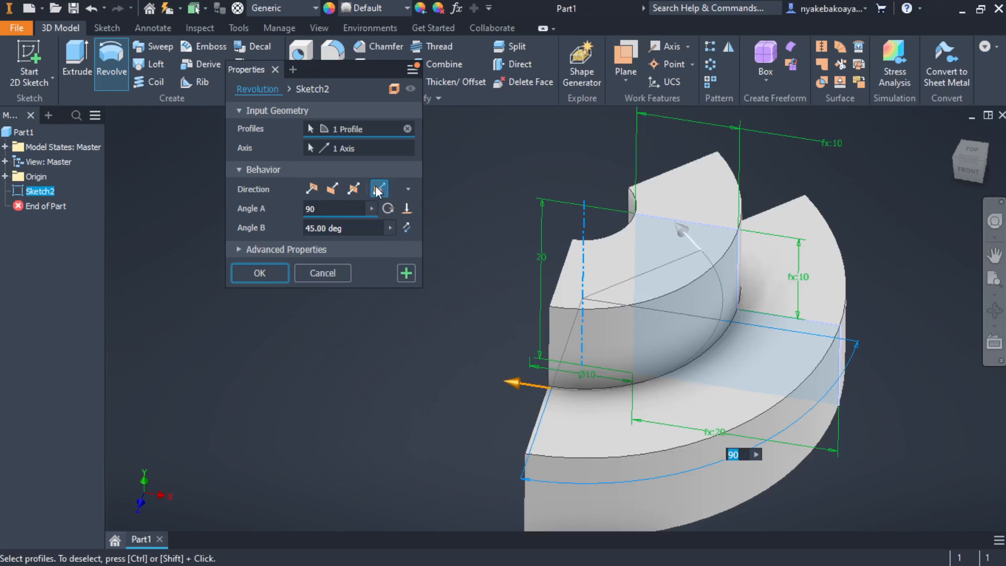
pyautogui.click(312, 190)
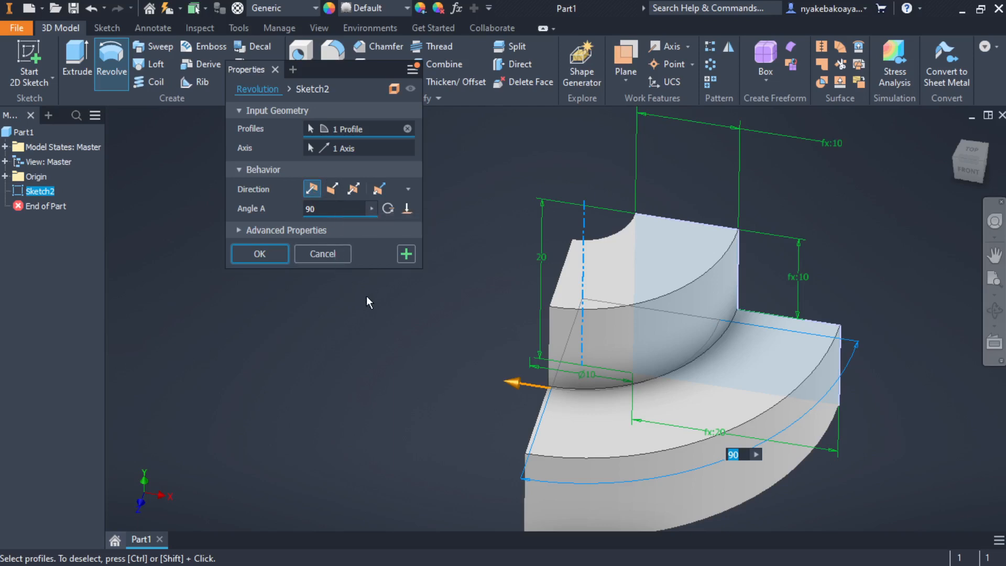
pyautogui.click(387, 211)
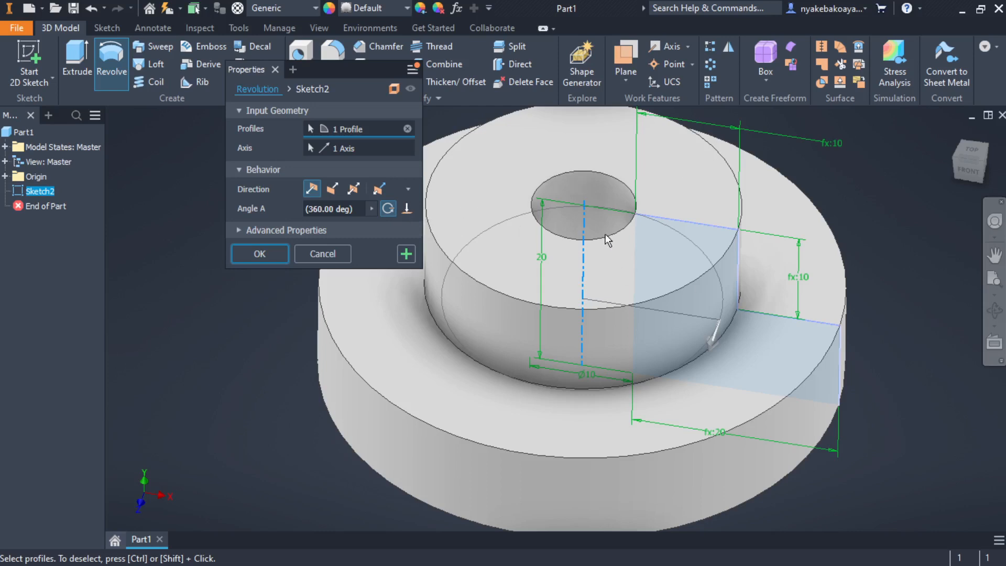
# Preview the revolve with surface output, inspect the hollow result, and switch back to solid output
pyautogui.click(392, 94)
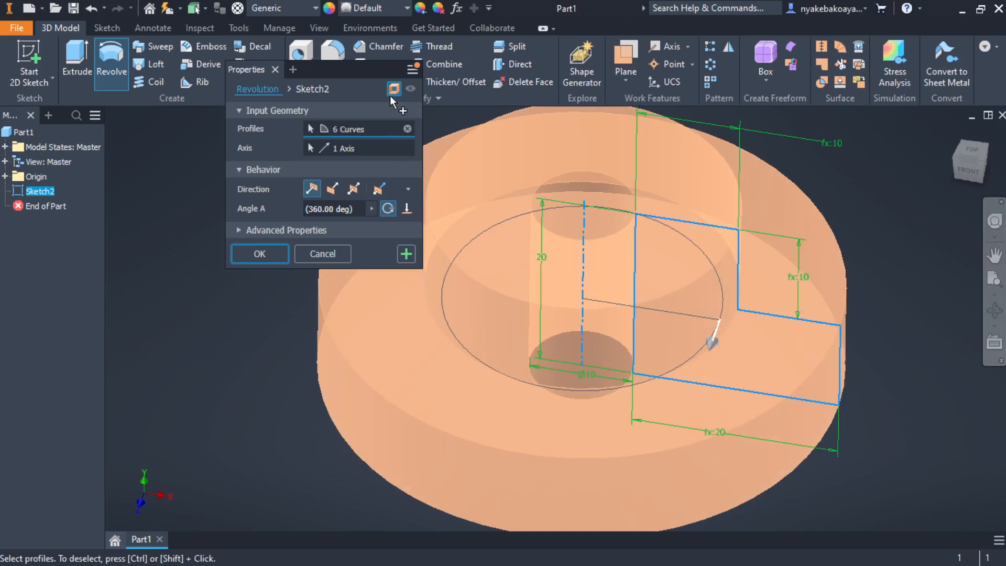
pyautogui.scroll(-2, 623, 227)
pyautogui.scroll(3, 624, 226)
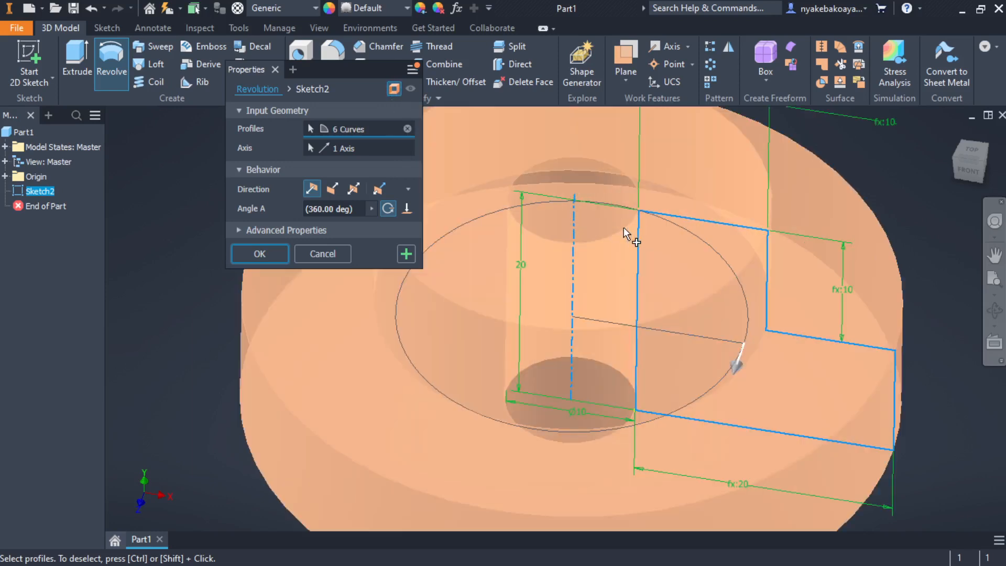
pyautogui.scroll(-3, 623, 228)
pyautogui.moveTo(541, 283); pyautogui.dragTo(600, 302, button='middle')
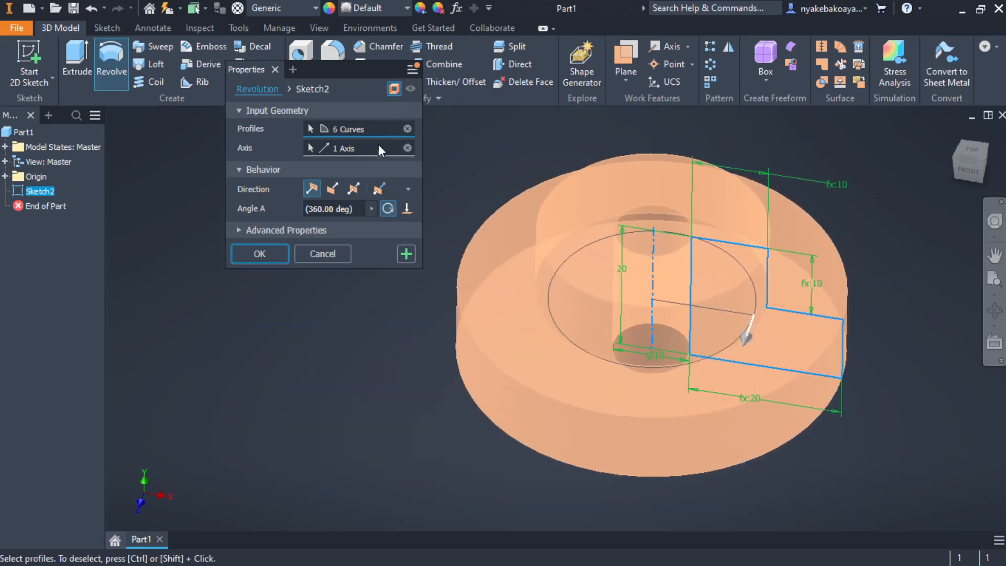
pyautogui.click(394, 88)
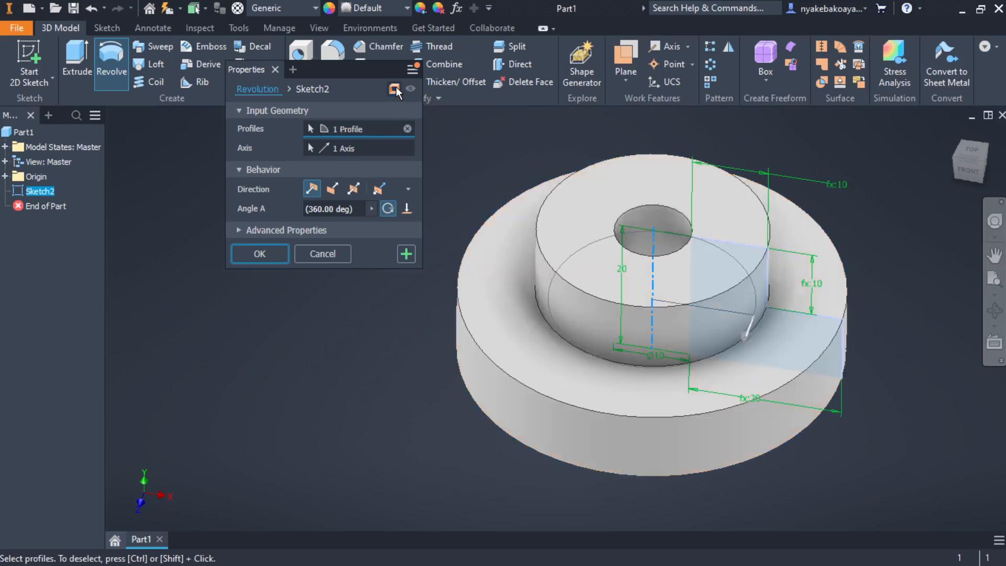
# Create the full 360-degree revolved solid and inspect it from above
pyautogui.click(263, 254)
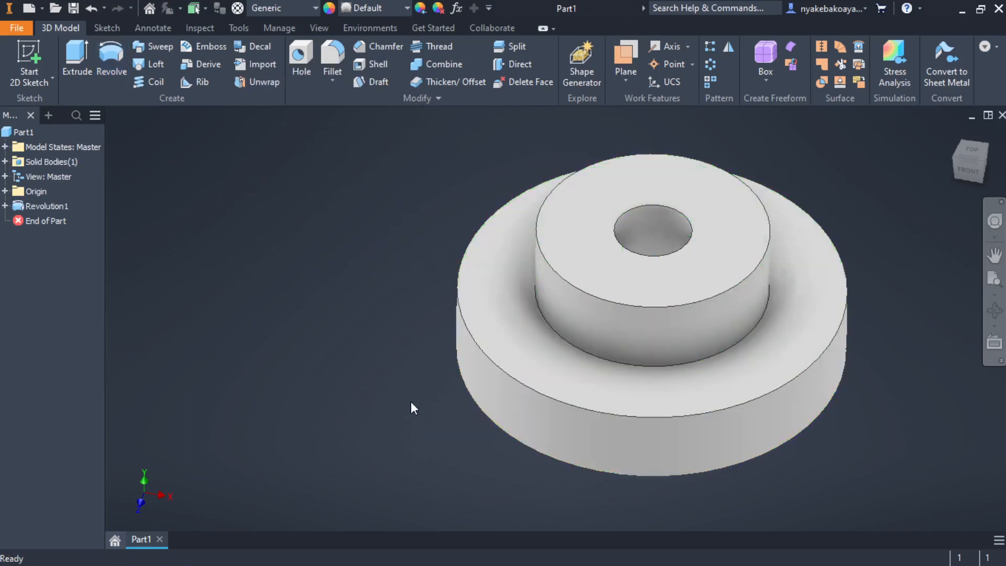
pyautogui.keyDown('shift'); pyautogui.moveTo(411, 402); pyautogui.dragTo(332, 432, button='middle'); pyautogui.keyUp('shift')
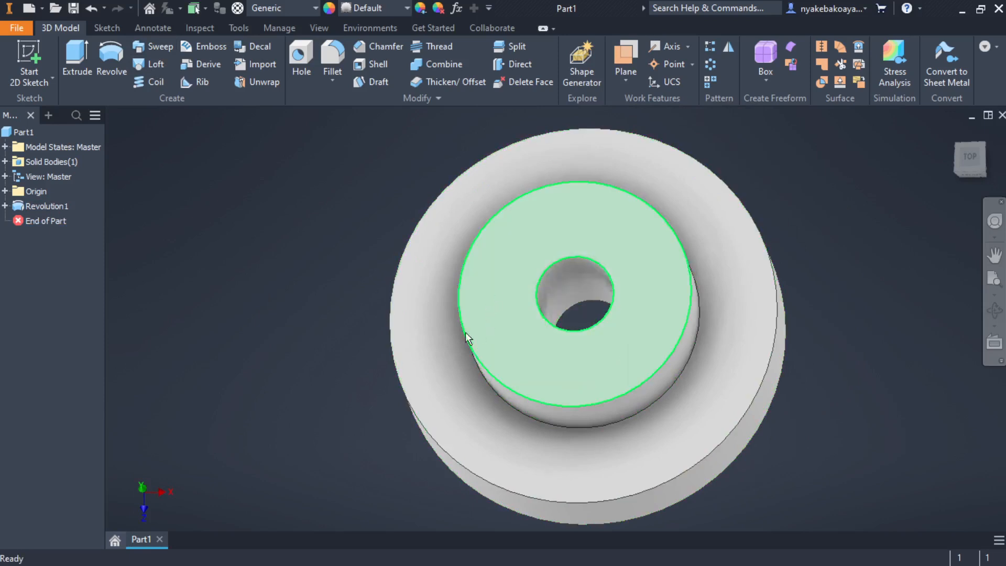
# Delete the revolved feature together with its consumed sketch
pyautogui.click(43, 206)
pyautogui.rightClick(43, 207)
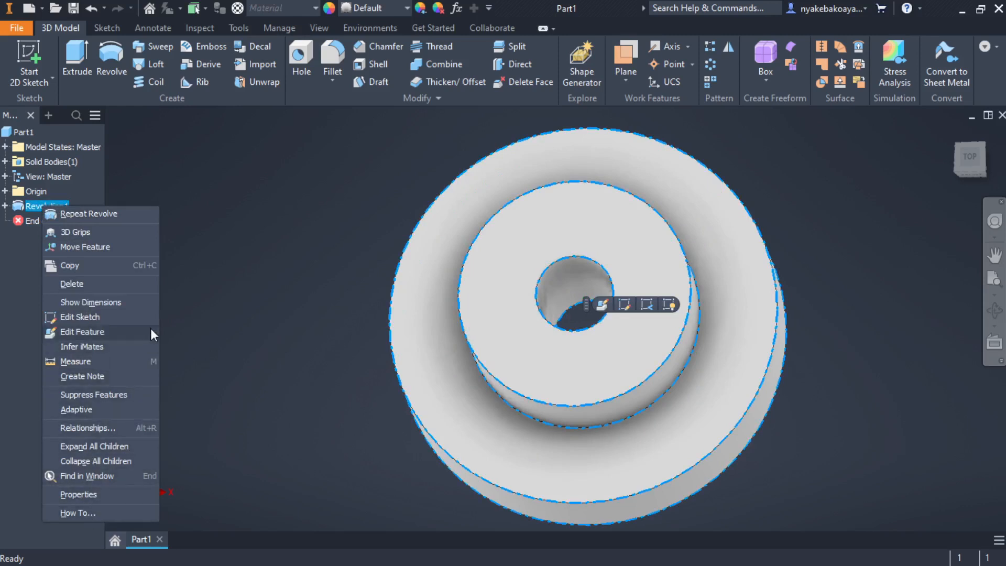
pyautogui.click(98, 283)
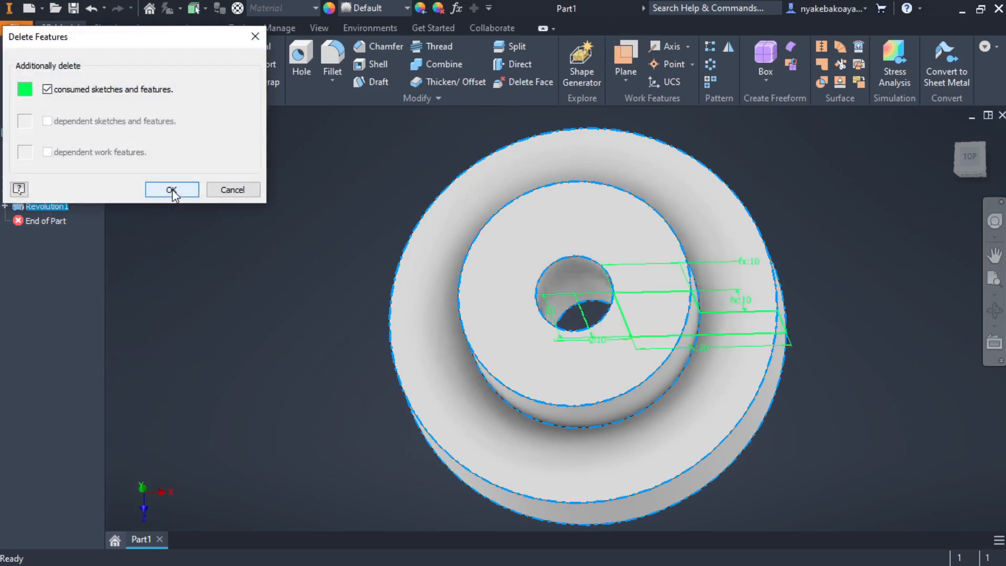
pyautogui.click(172, 190)
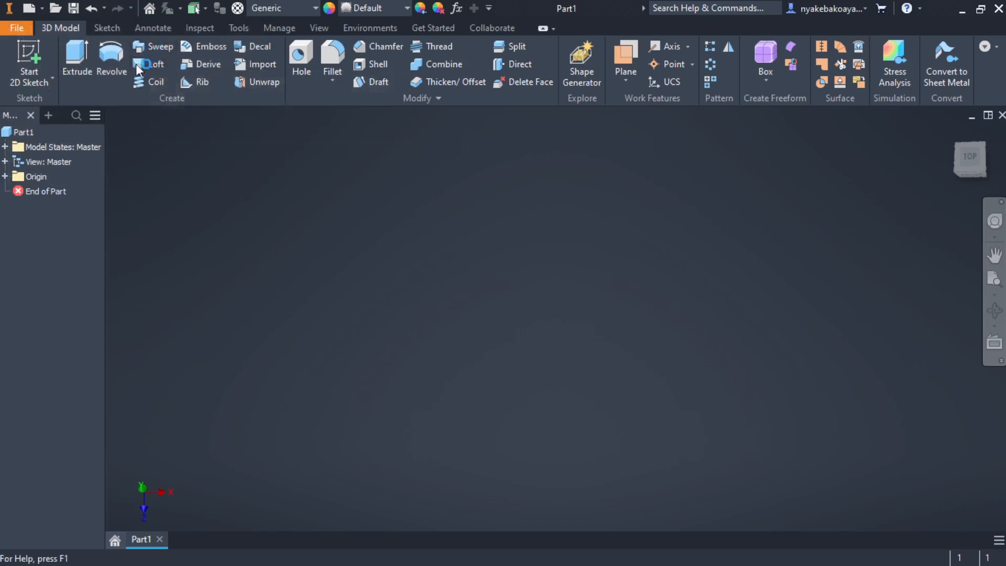
# Start a sketch on the XY plane and draw a horizontal line about 41 mm long, continued by a line sloping down to the right
pyautogui.click(21, 54)
pyautogui.click(487, 180)
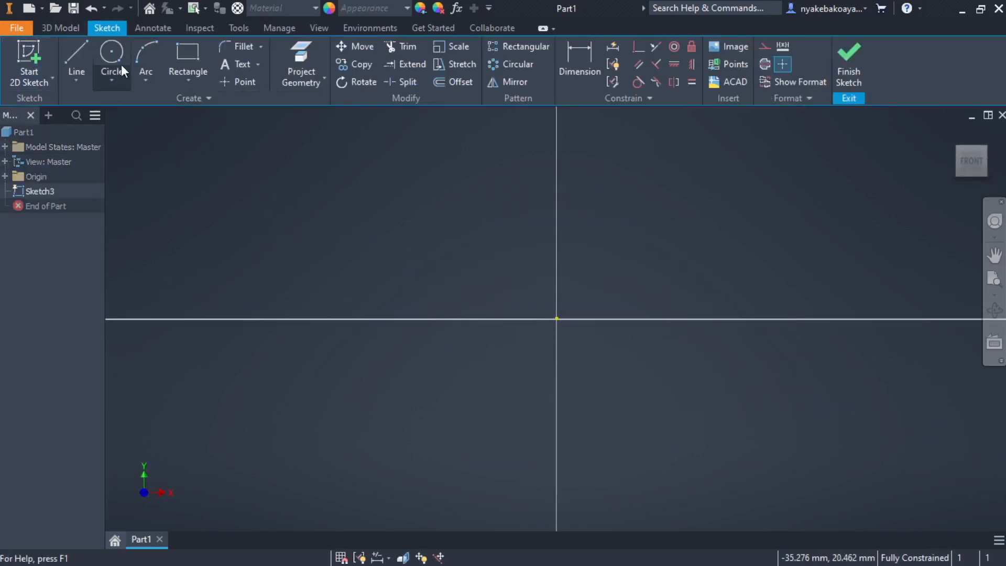
pyautogui.click(78, 57)
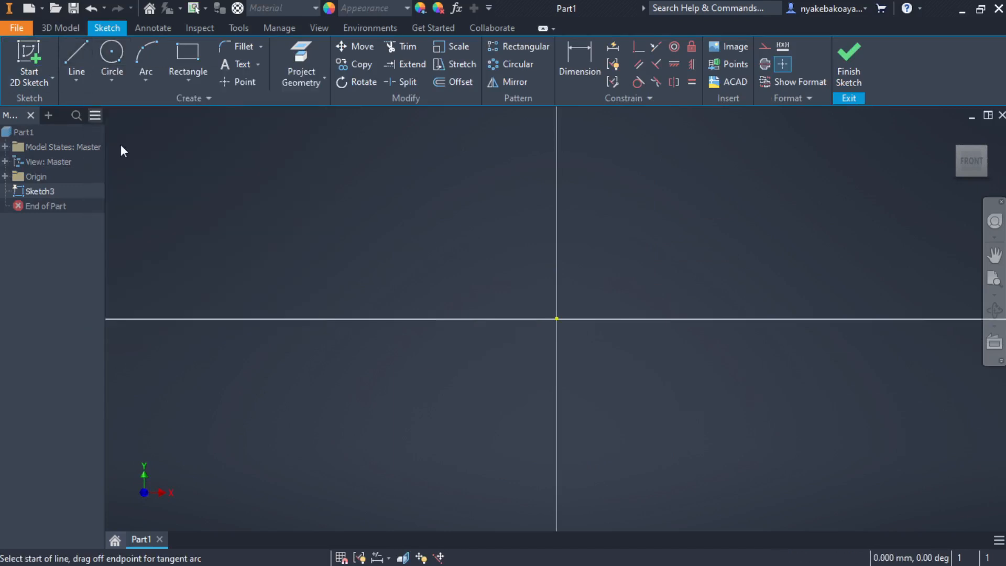
pyautogui.click(251, 256)
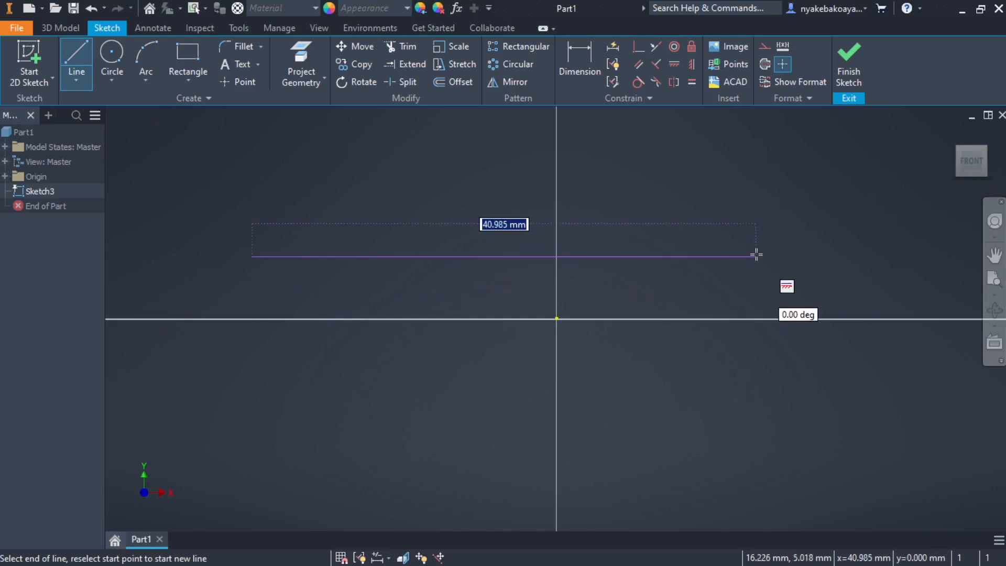
pyautogui.click(756, 255)
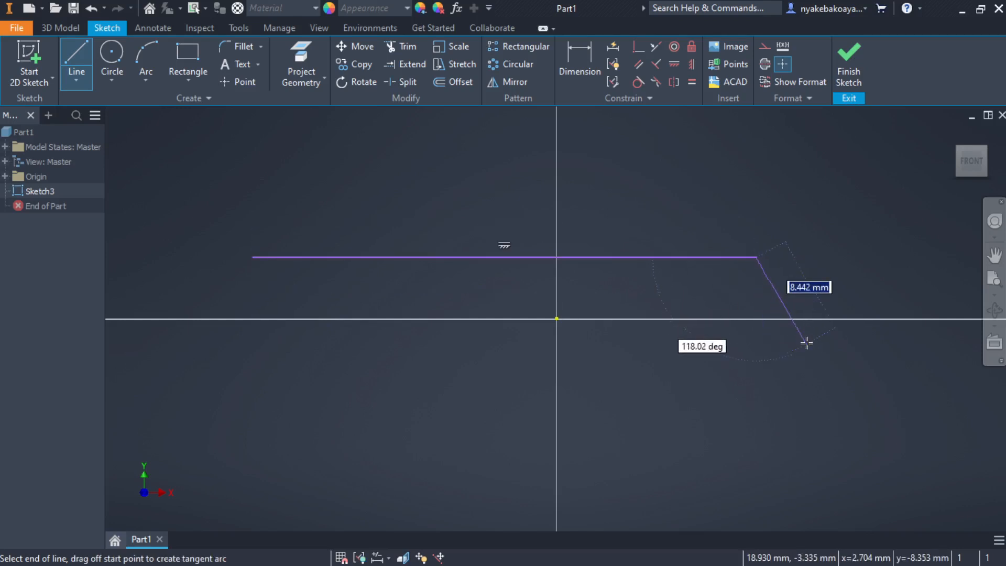
pyautogui.click(870, 363)
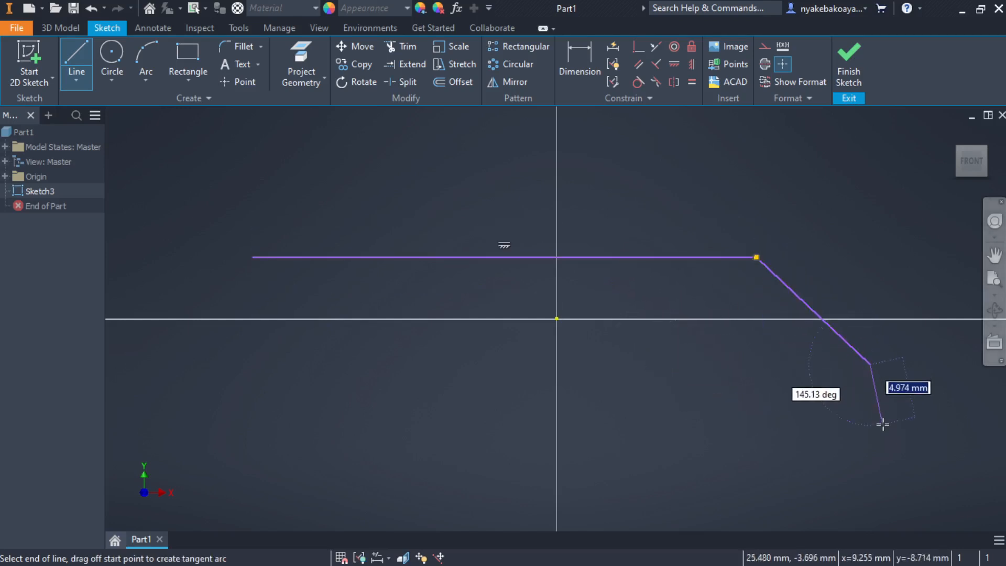
pyautogui.press('Escape')
pyautogui.press('Escape')
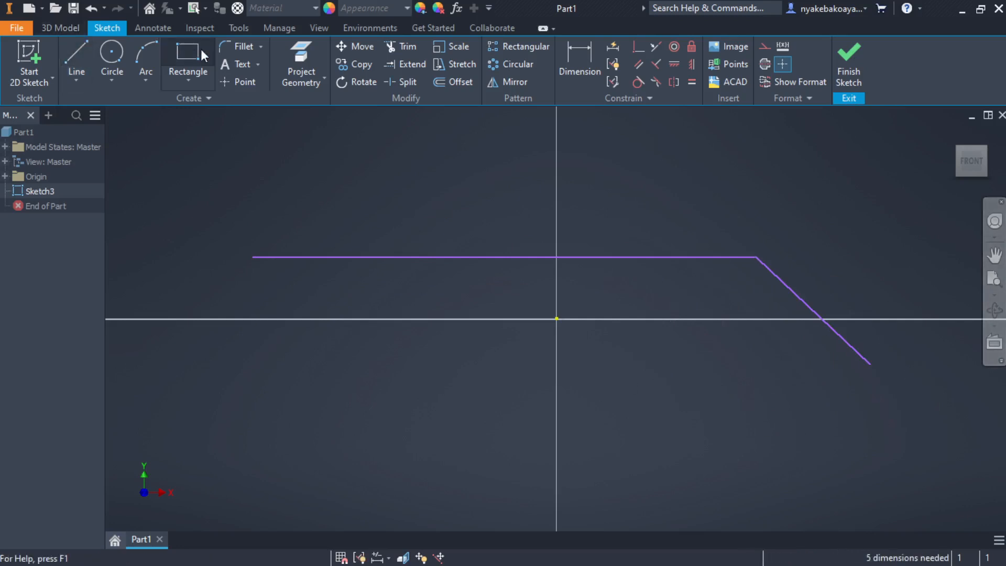
# Round the corner between the two lines with a 5 mm fillet and finish the sketch
pyautogui.click(238, 46)
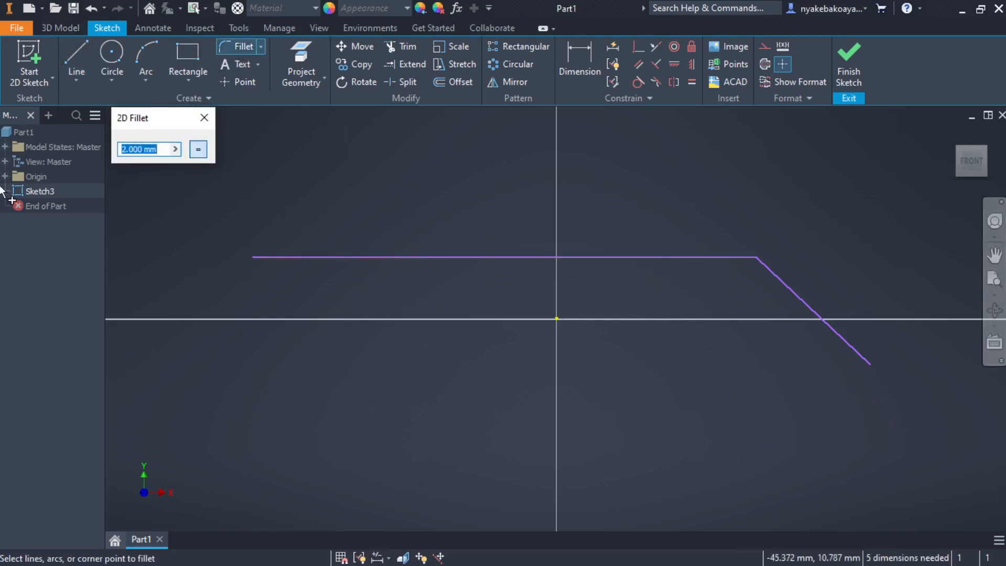
pyautogui.write('1')
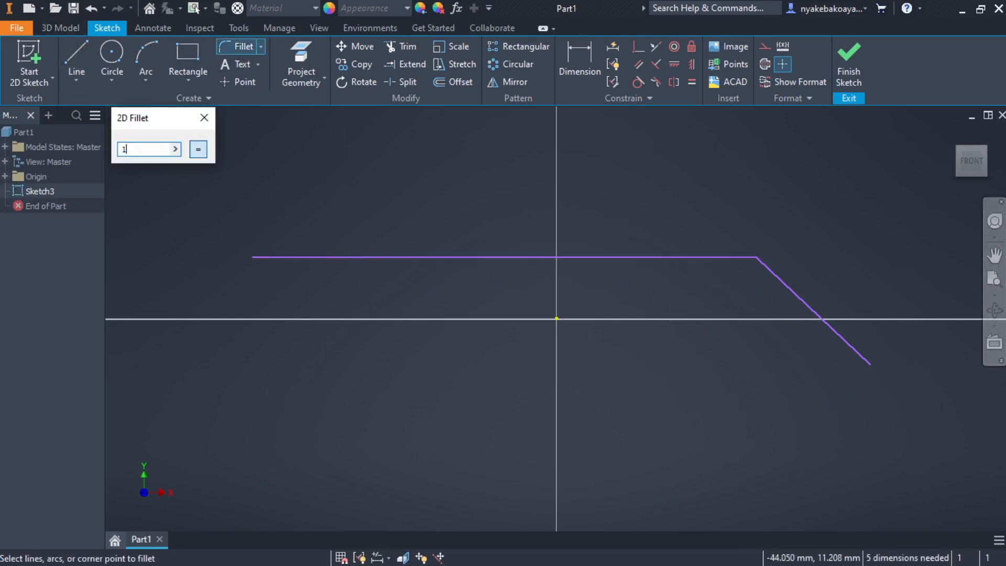
pyautogui.write('5')
pyautogui.click(691, 257)
pyautogui.click(780, 273)
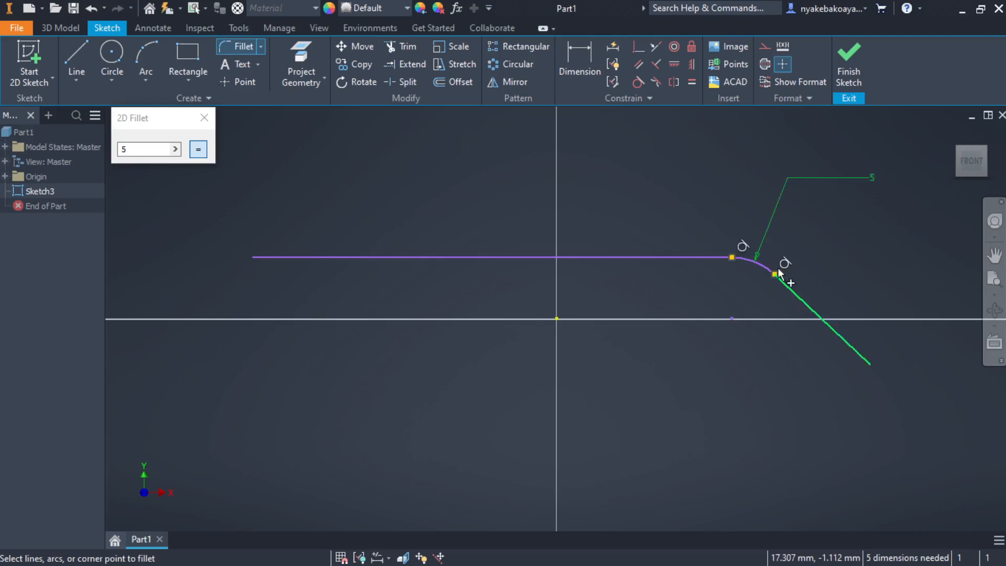
pyautogui.scroll(5, 753, 261)
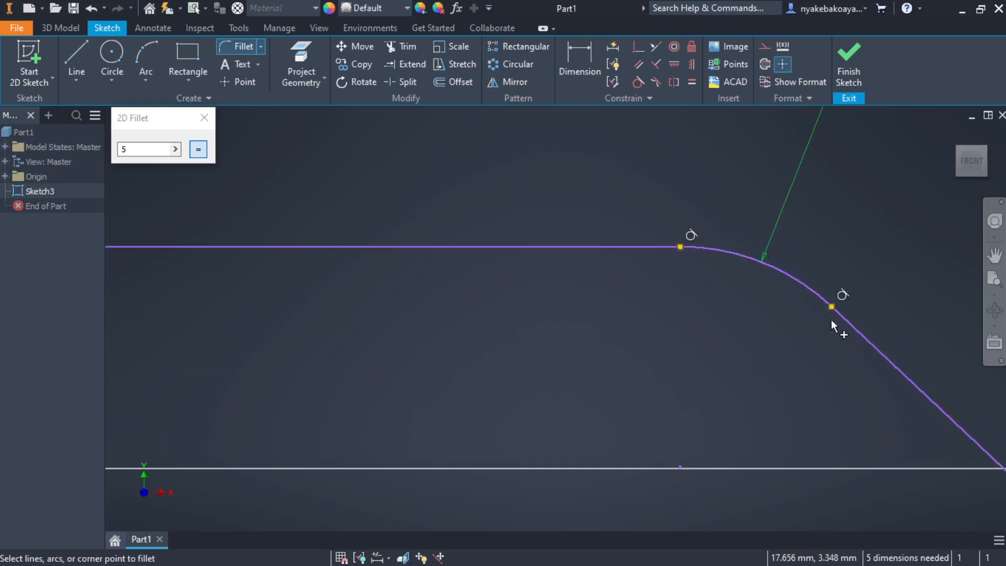
pyautogui.scroll(-4, 831, 319)
pyautogui.moveTo(831, 333); pyautogui.dragTo(790, 337, button='middle')
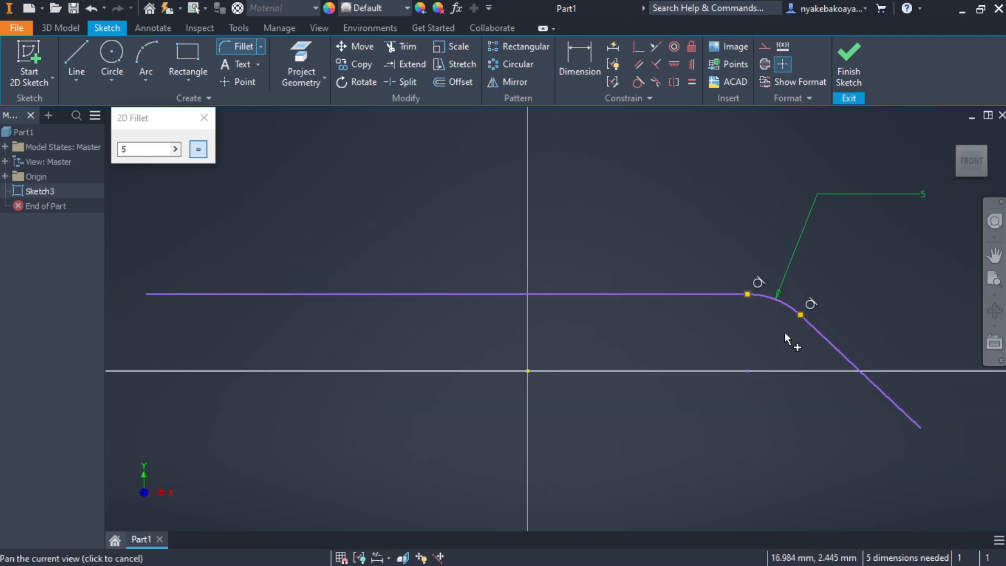
pyautogui.click(198, 118)
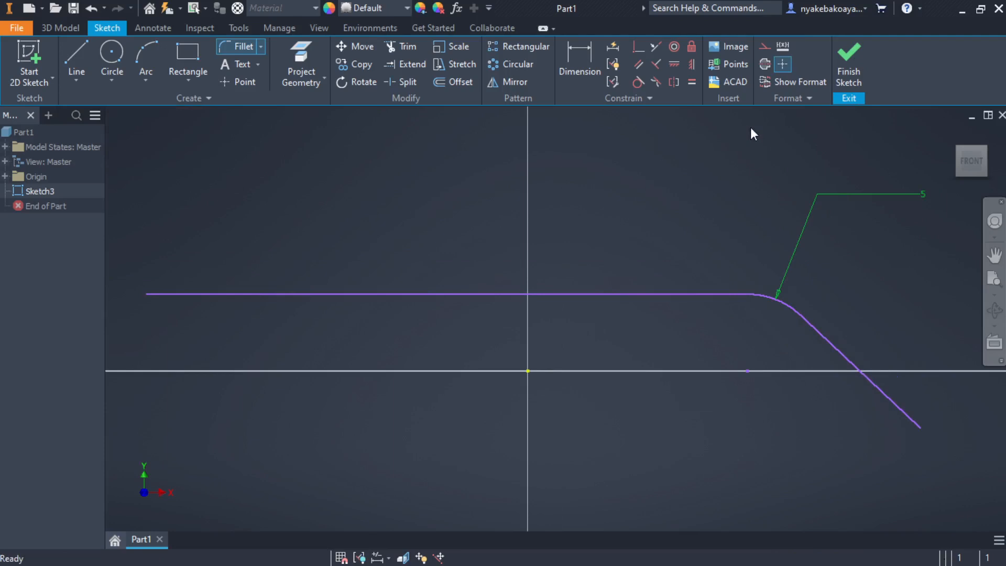
pyautogui.click(846, 71)
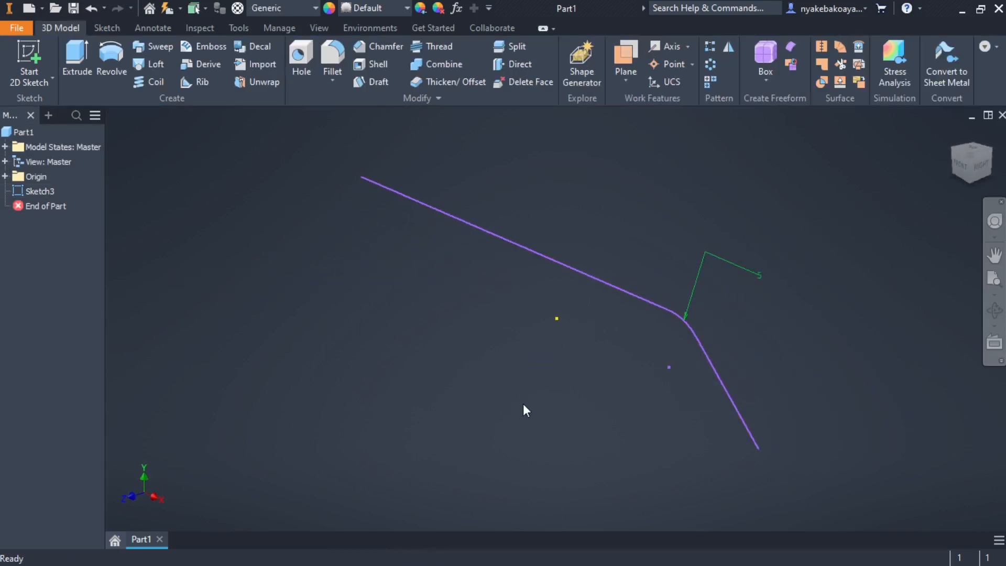
pyautogui.moveTo(526, 410); pyautogui.dragTo(456, 399, button='middle')
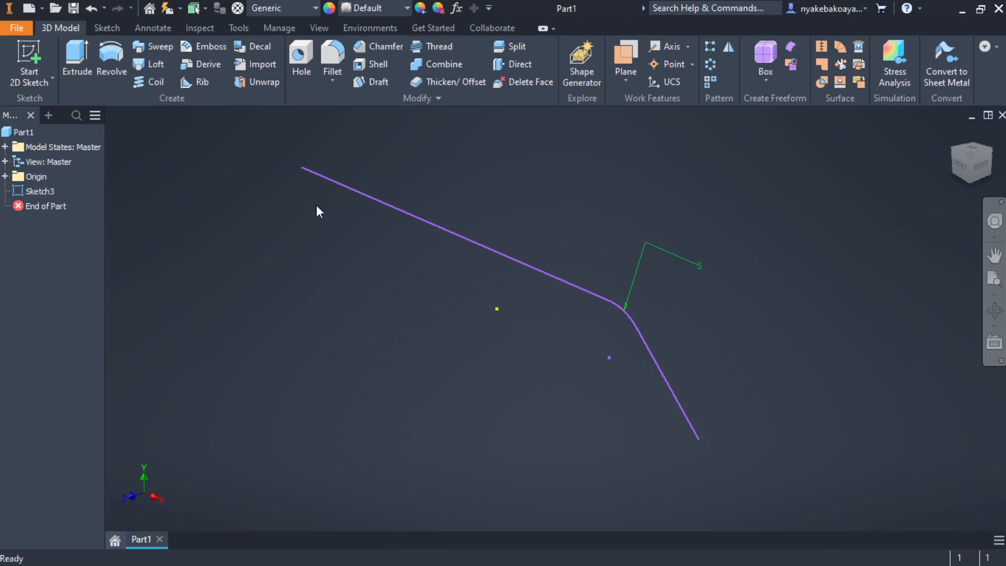
pyautogui.moveTo(690, 415); pyautogui.dragTo(673, 405, button='middle')
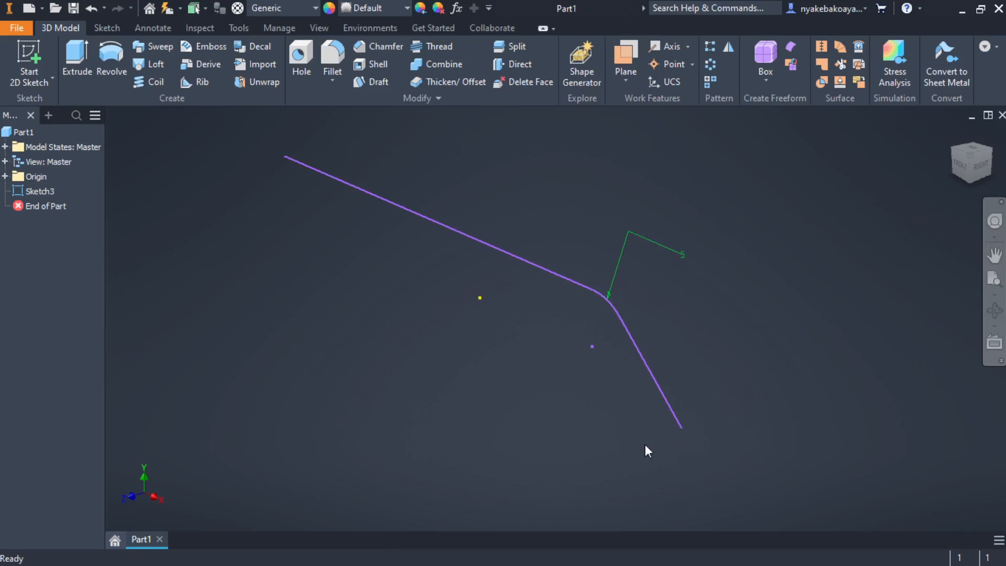
pyautogui.scroll(3, 675, 443)
pyautogui.scroll(-3, 675, 445)
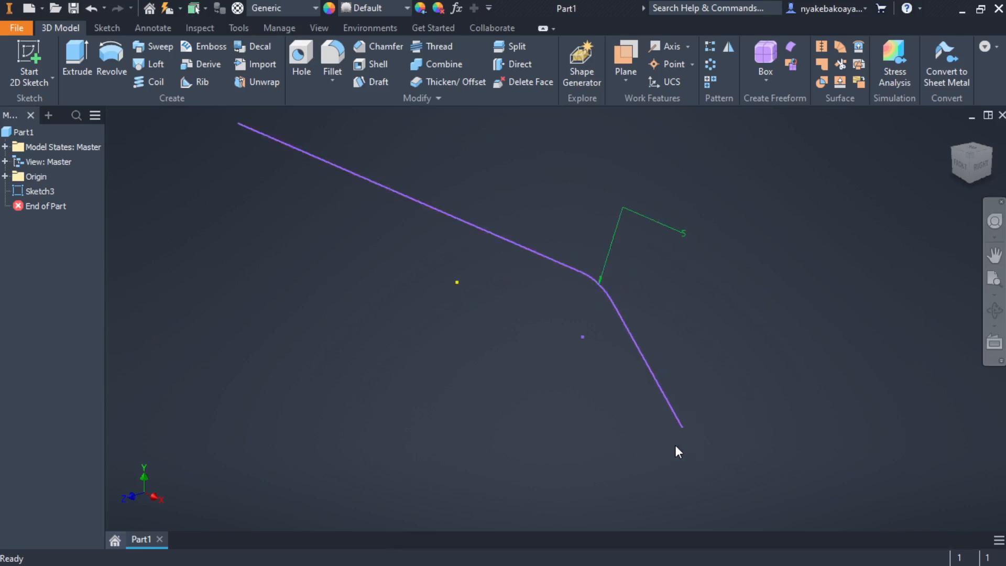
# Create a work plane perpendicular to the sloping line at its free end point
pyautogui.scroll(-2, 675, 445)
pyautogui.scroll(3, 675, 446)
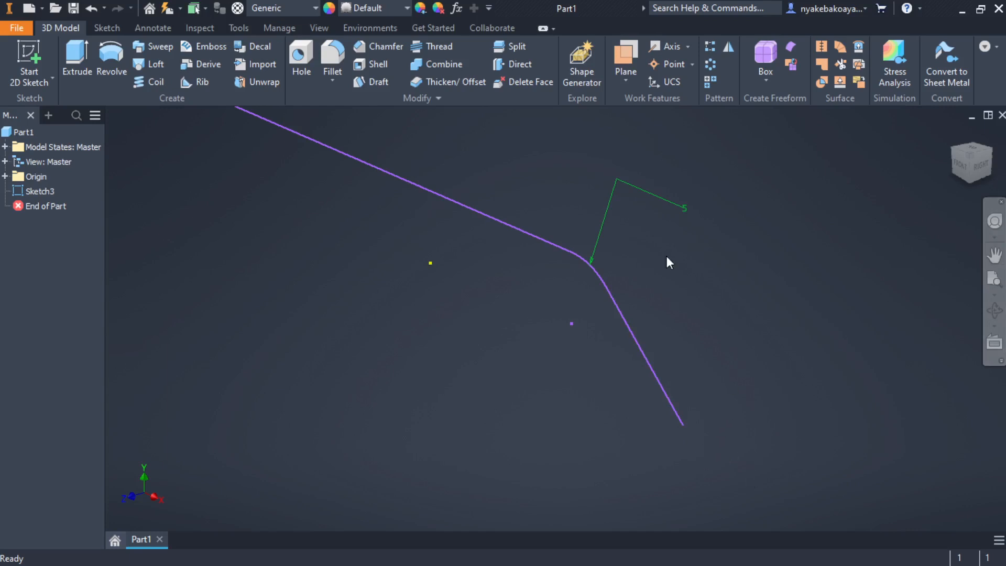
pyautogui.click(624, 58)
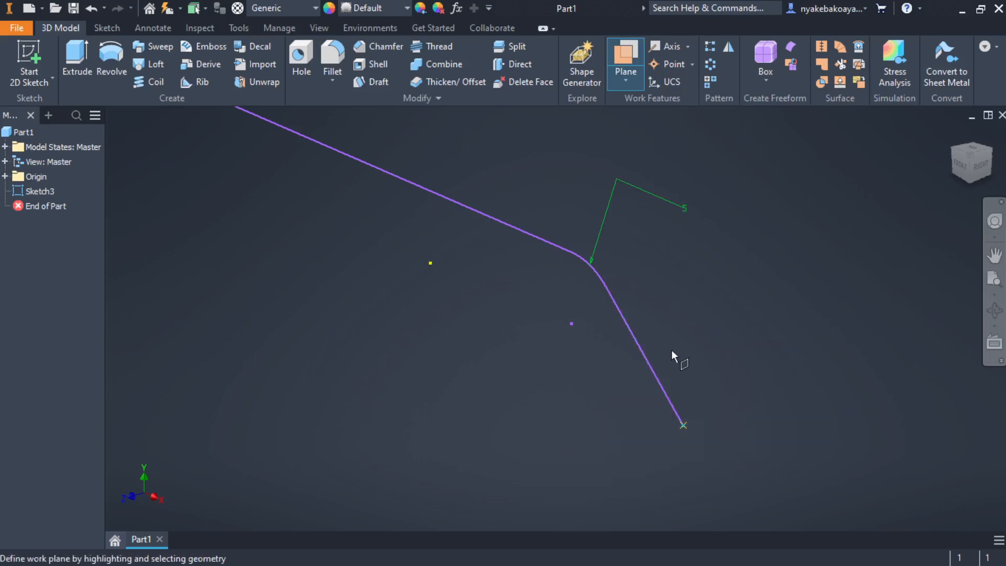
pyautogui.click(652, 371)
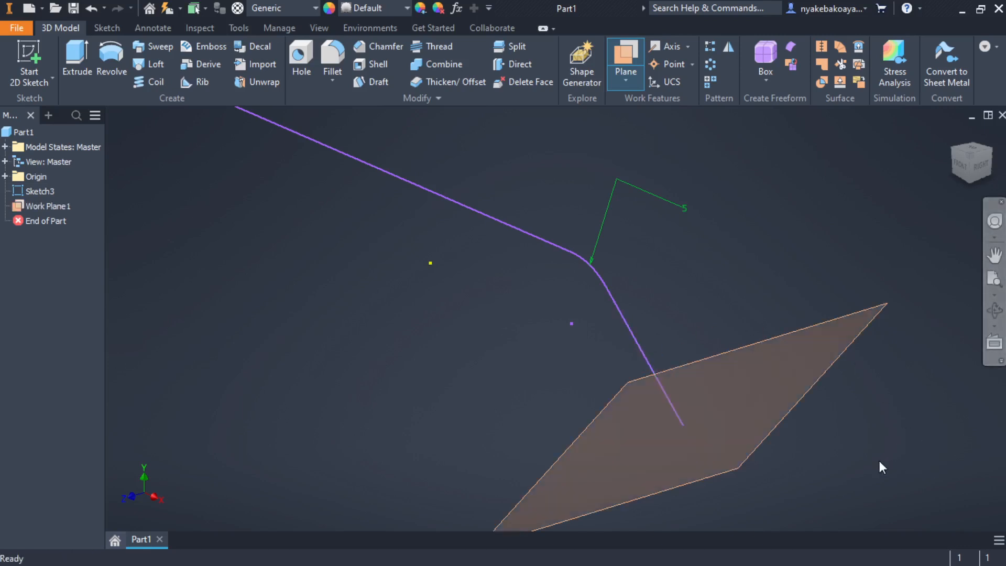
# Inspect the work plane from the front and start a new sketch on it
pyautogui.moveTo(829, 479)
pyautogui.keyDown('shift'); pyautogui.mouseDown(button='middle')
pyautogui.moveTo(807, 445)
pyautogui.moveTo(835, 481)
pyautogui.moveTo(865, 481)
pyautogui.moveTo(799, 407)
pyautogui.moveTo(779, 405)
pyautogui.moveTo(798, 420)
pyautogui.mouseUp(button='middle'); pyautogui.keyUp('shift')
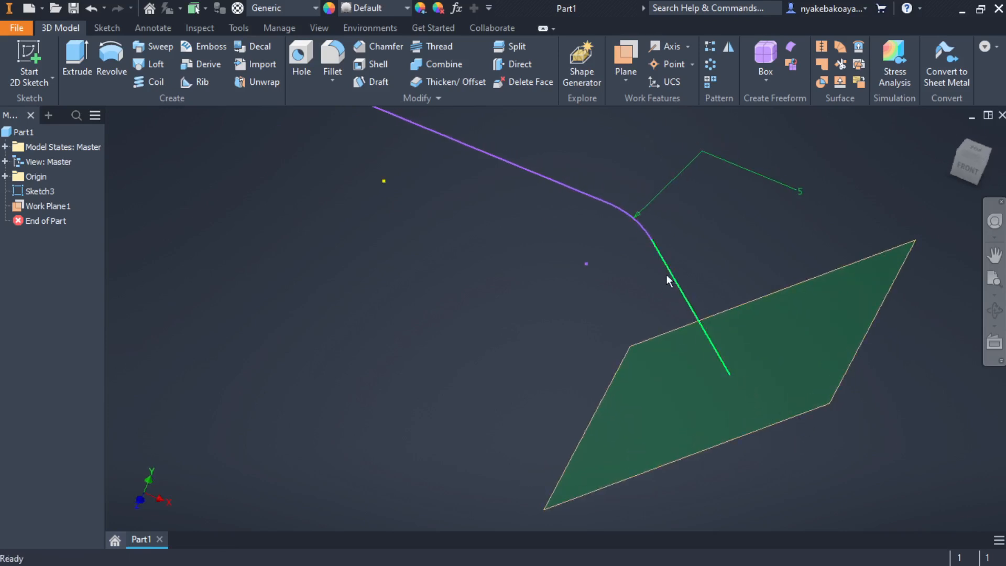
pyautogui.keyDown('shift'); pyautogui.moveTo(713, 335); pyautogui.dragTo(719, 317, button='middle'); pyautogui.keyUp('shift')
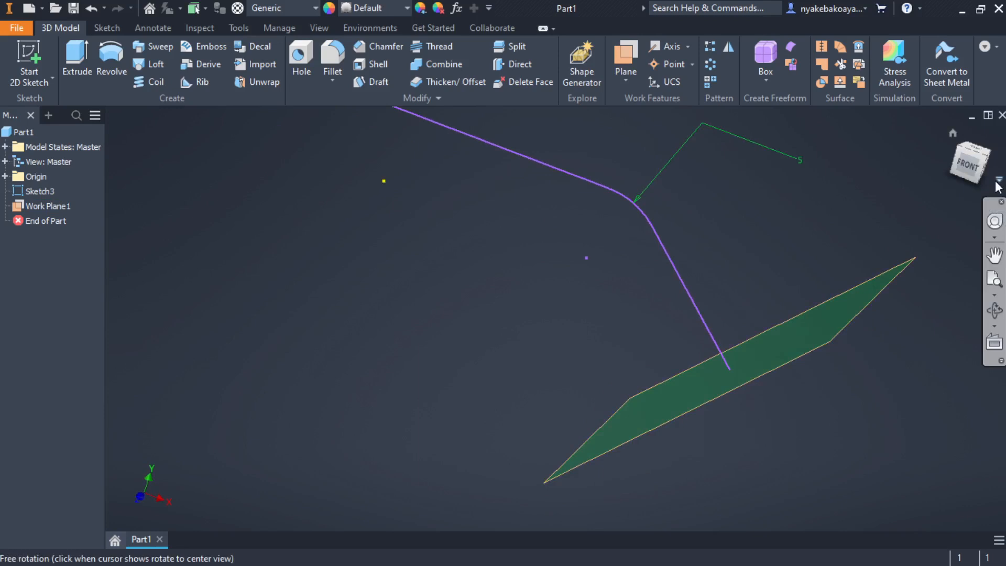
pyautogui.click(970, 169)
pyautogui.scroll(3, 681, 337)
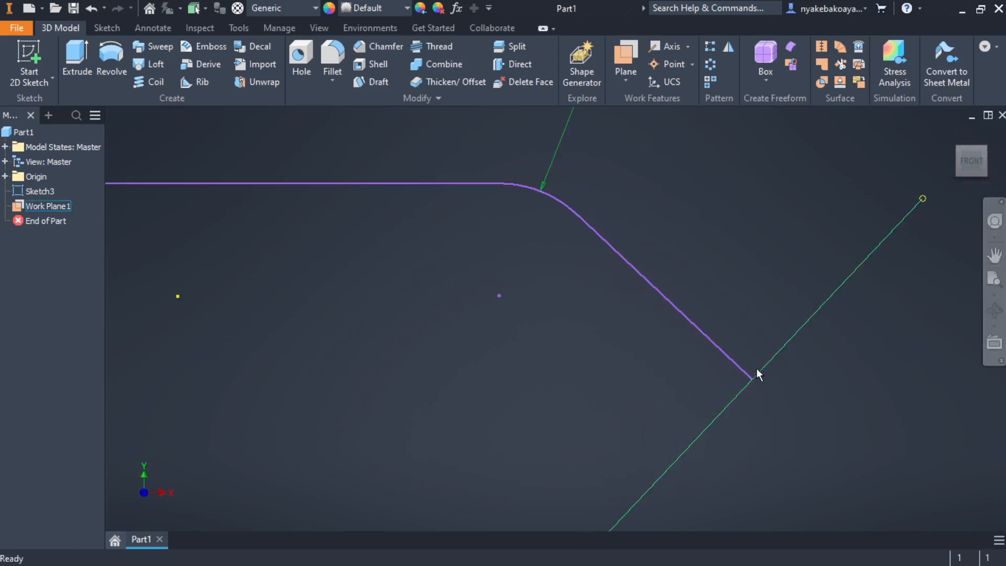
pyautogui.keyDown('shift'); pyautogui.moveTo(791, 375); pyautogui.dragTo(763, 370, button='middle'); pyautogui.keyUp('shift')
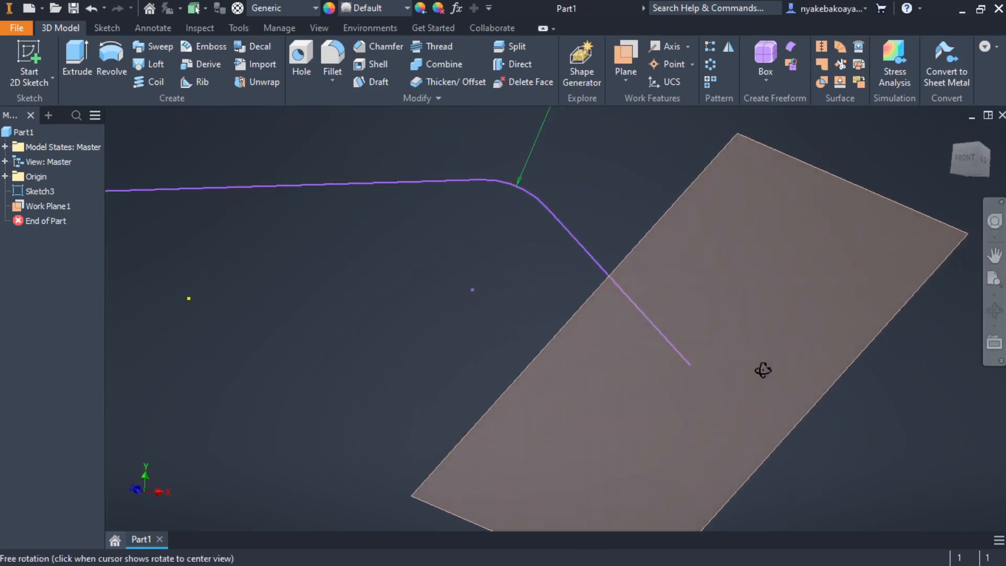
pyautogui.click(702, 178)
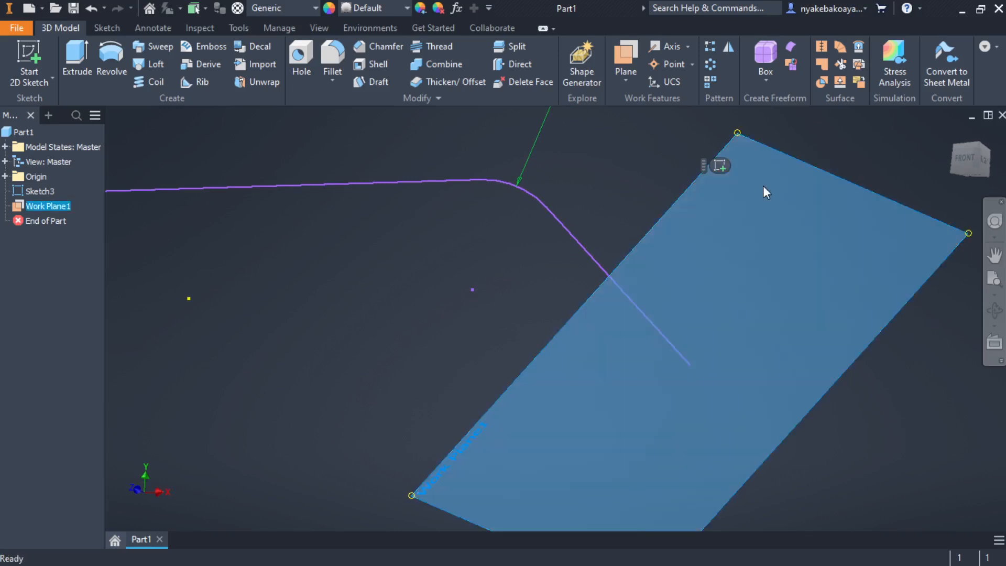
pyautogui.click(723, 167)
pyautogui.press('F2')
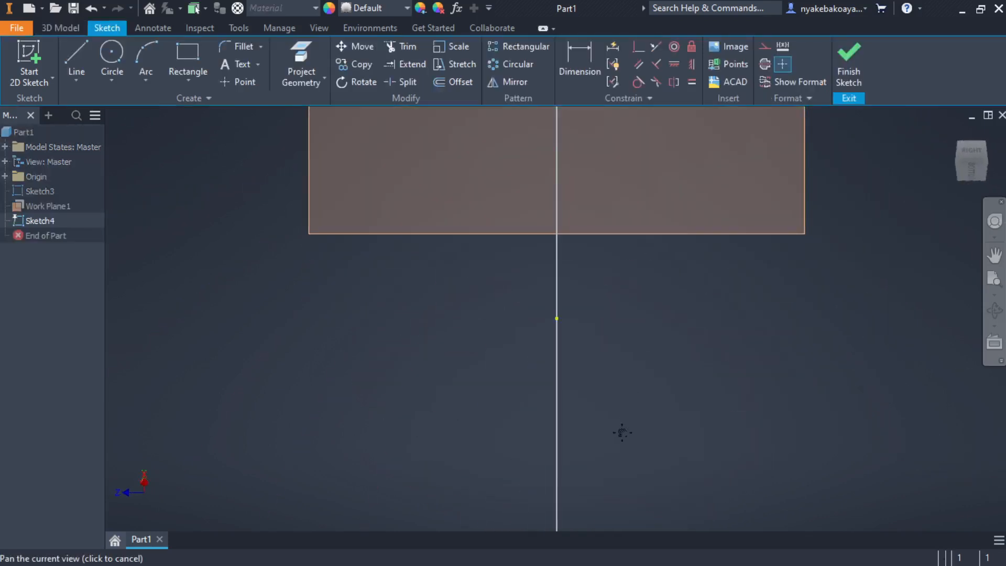
pyautogui.moveTo(622, 433); pyautogui.dragTo(608, 423, button='middle')
pyautogui.scroll(5, 609, 422)
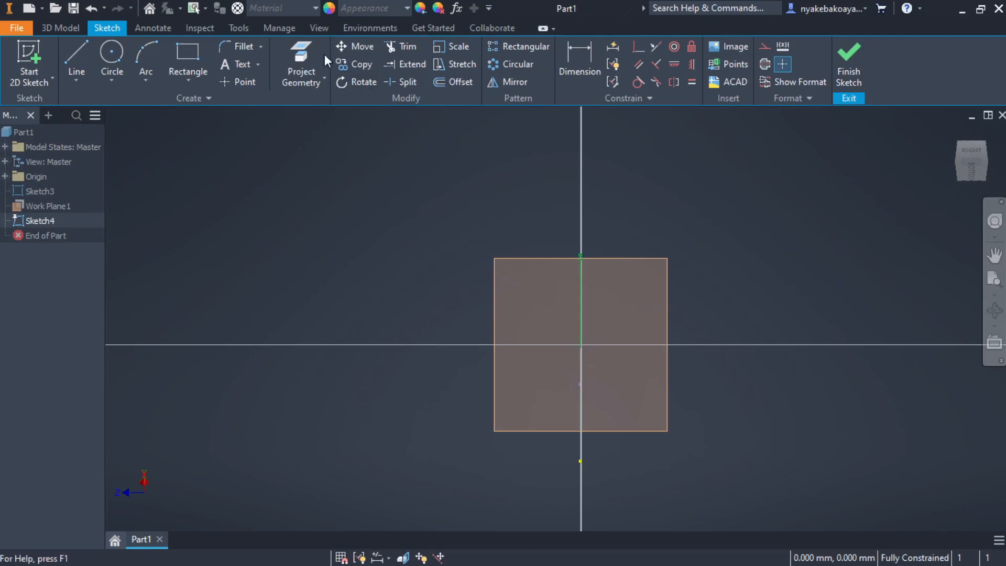
# Draw a circle about 9.5 mm in diameter centred on the path's lower end point
pyautogui.click(302, 61)
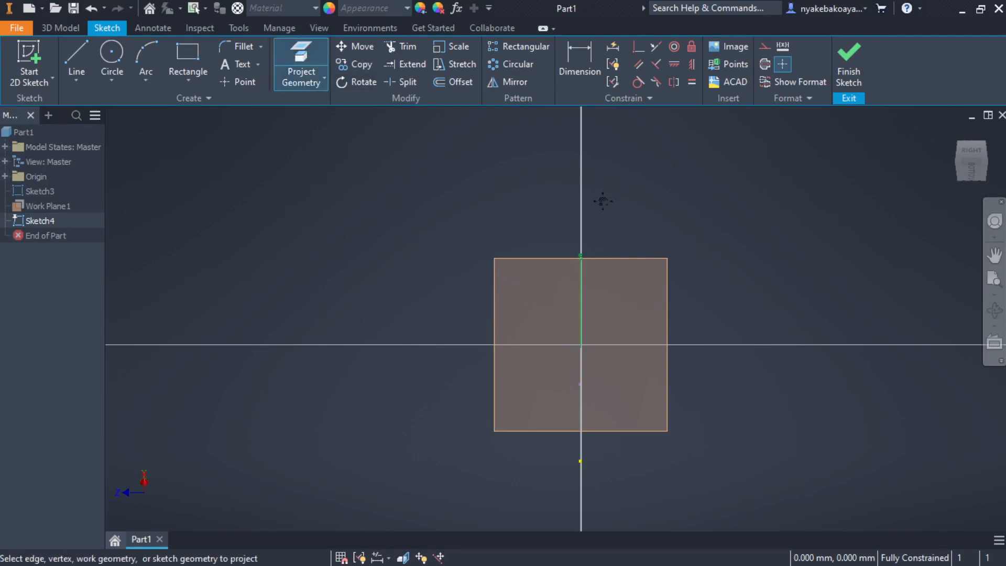
pyautogui.moveTo(602, 199)
pyautogui.mouseDown(button='middle')
pyautogui.moveTo(613, 251)
pyautogui.moveTo(646, 258)
pyautogui.moveTo(647, 377)
pyautogui.mouseUp(button='middle')
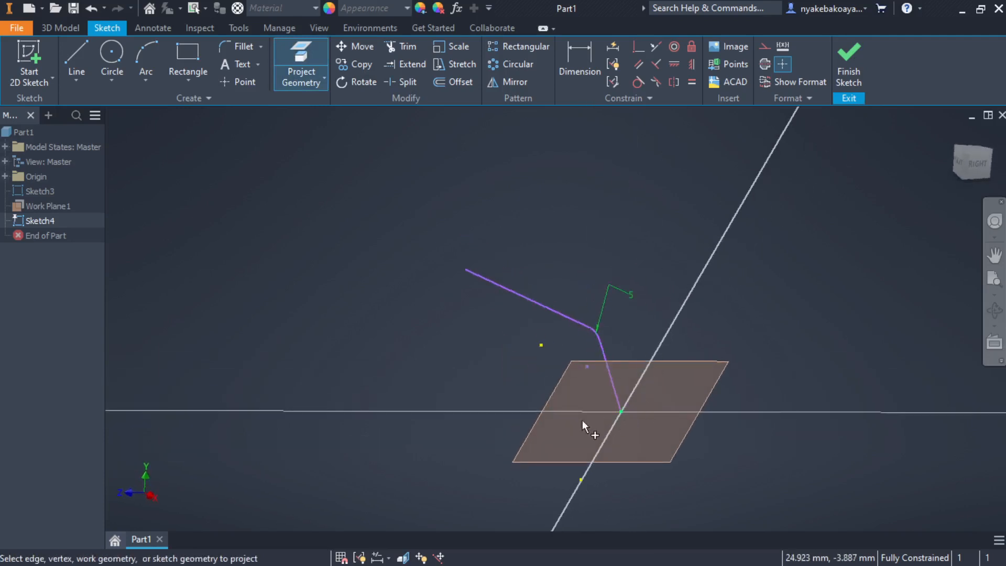
pyautogui.press('c')
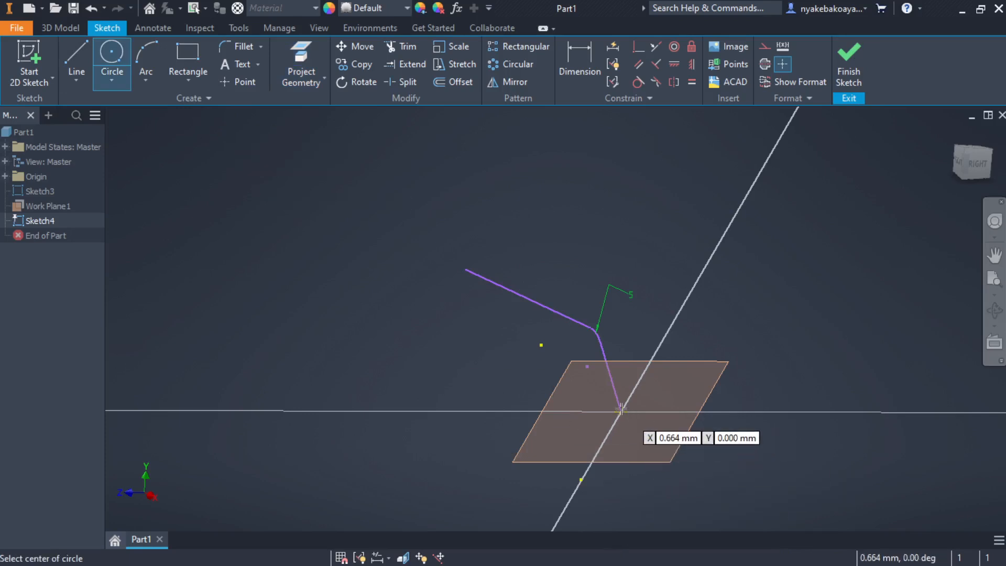
pyautogui.scroll(-5, 624, 423)
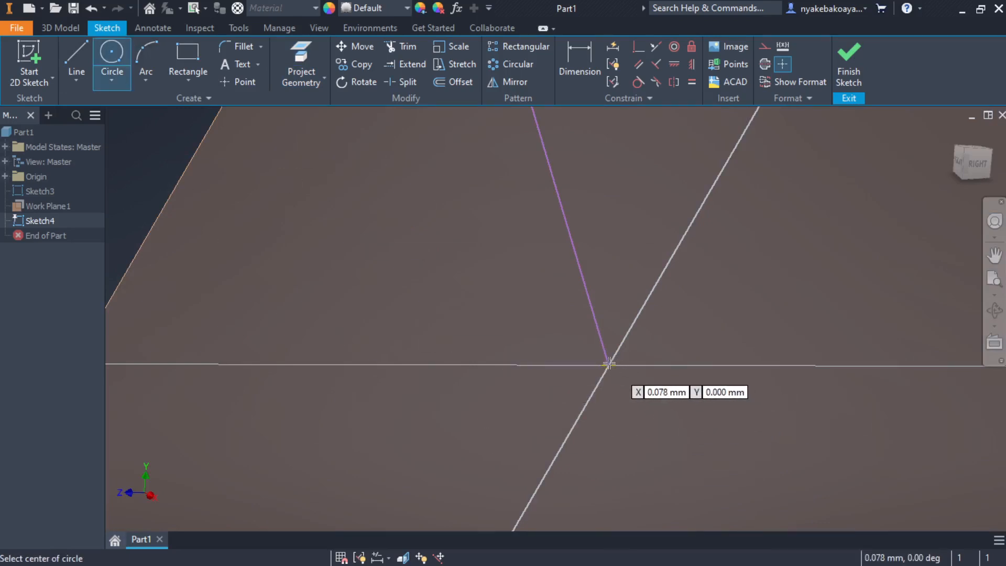
pyautogui.click(301, 60)
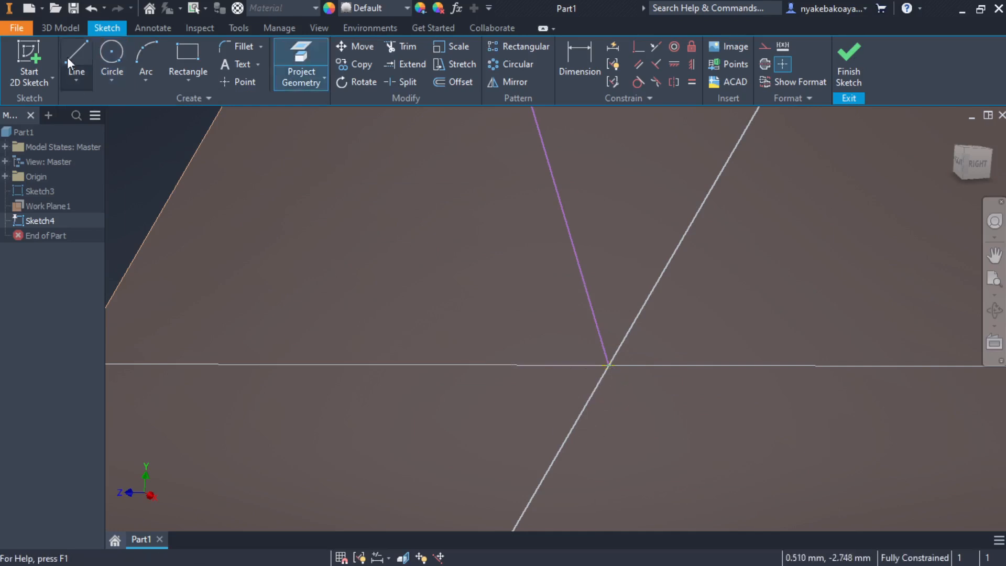
pyautogui.click(107, 56)
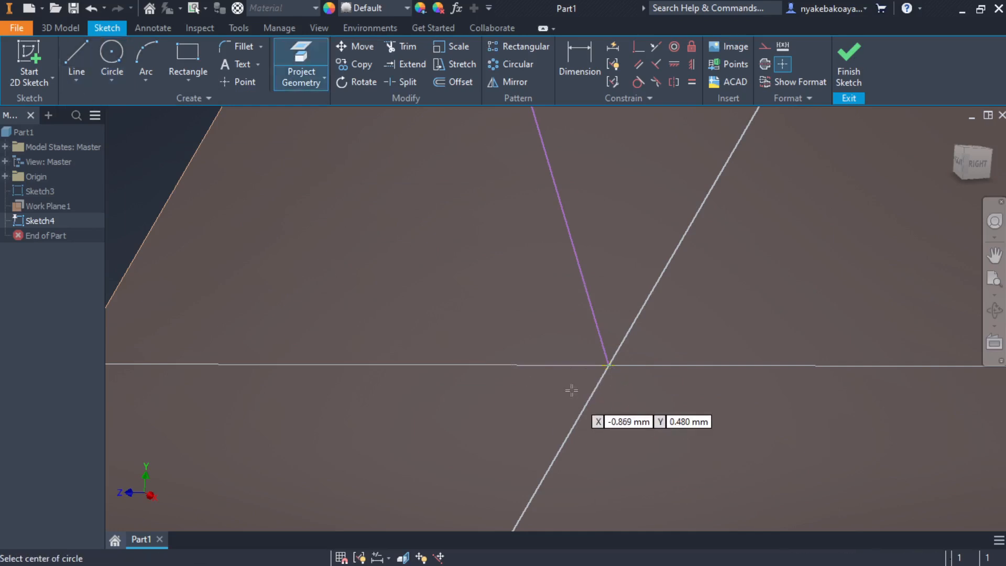
pyautogui.click(606, 362)
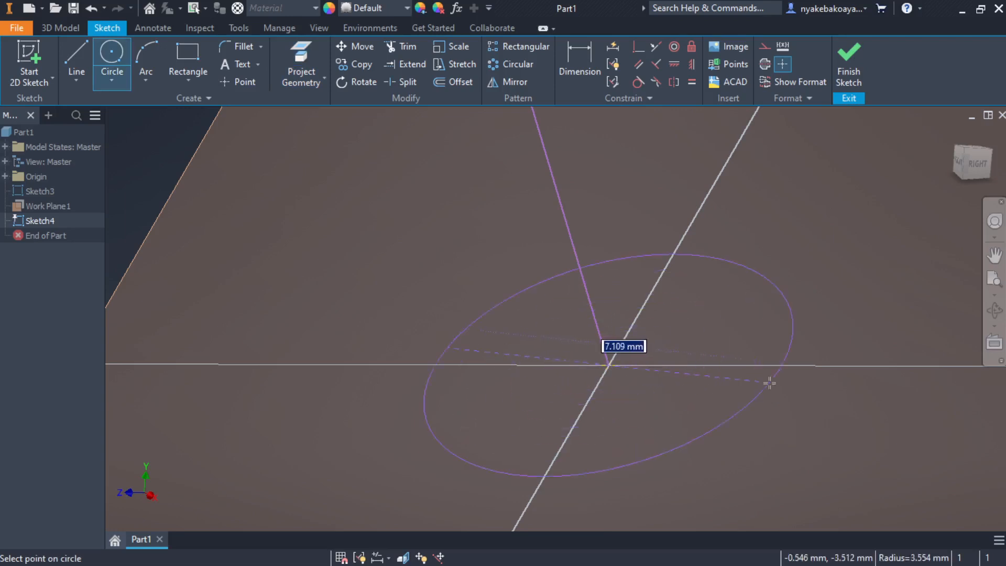
pyautogui.click(820, 388)
pyautogui.scroll(-5, 588, 378)
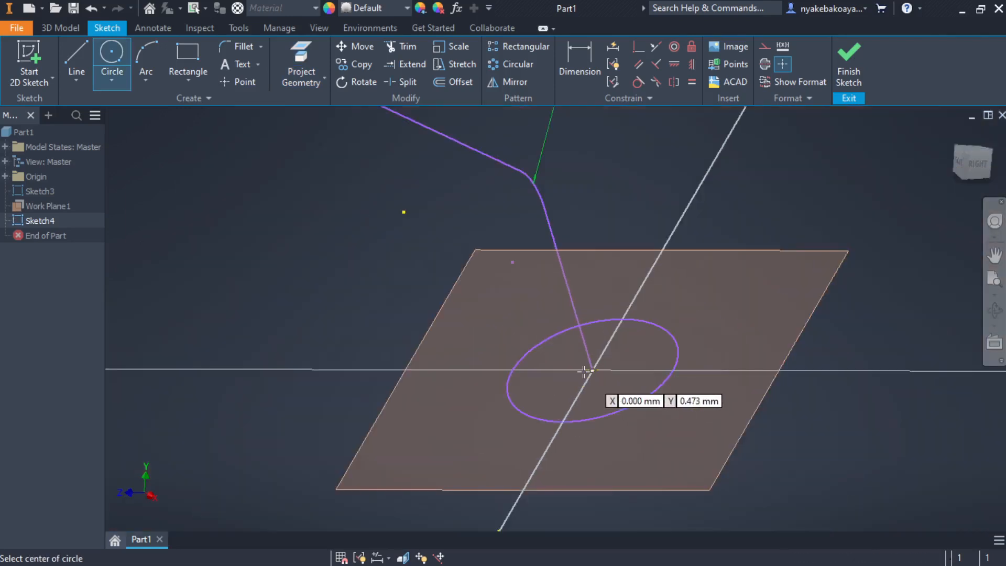
pyautogui.press('Escape')
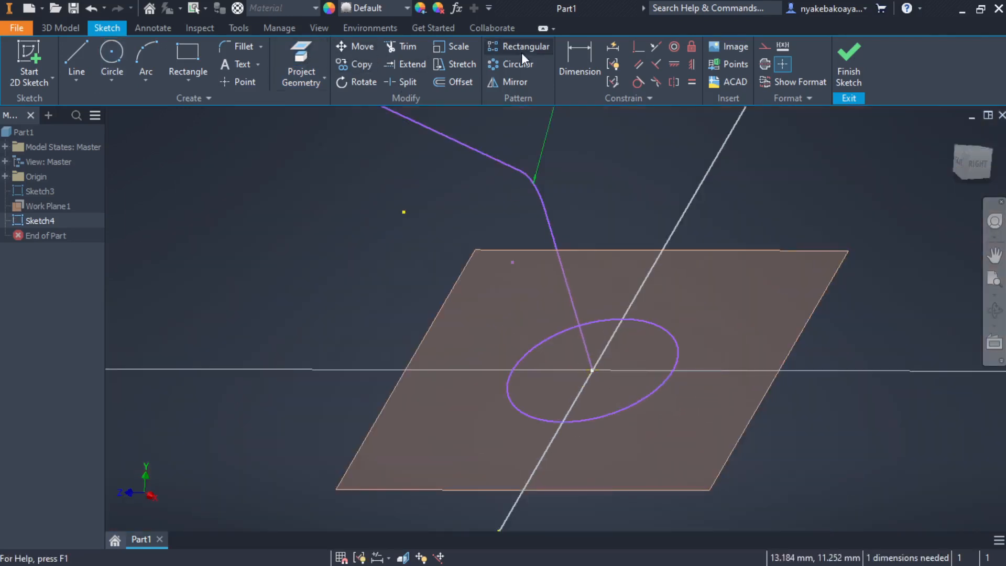
# Dimension the circle's diameter to 2 mm and finish the sketch
pyautogui.click(576, 55)
pyautogui.click(573, 330)
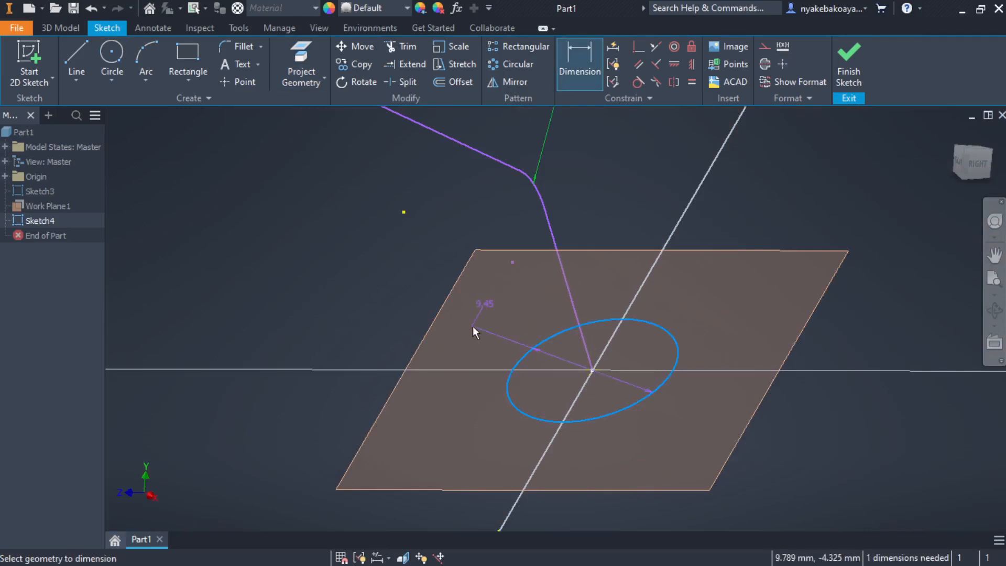
pyautogui.click(474, 327)
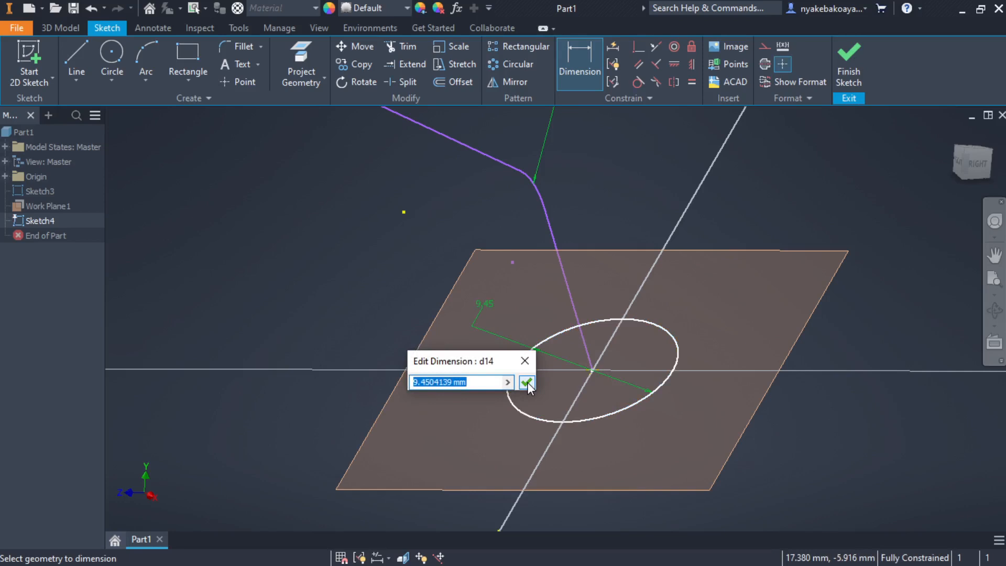
pyautogui.write('2')
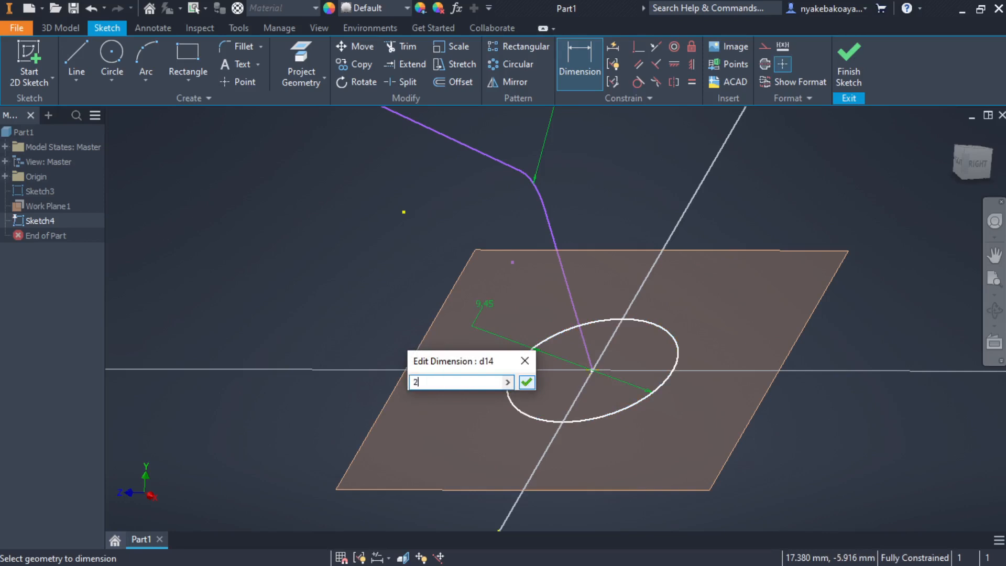
pyautogui.click(527, 382)
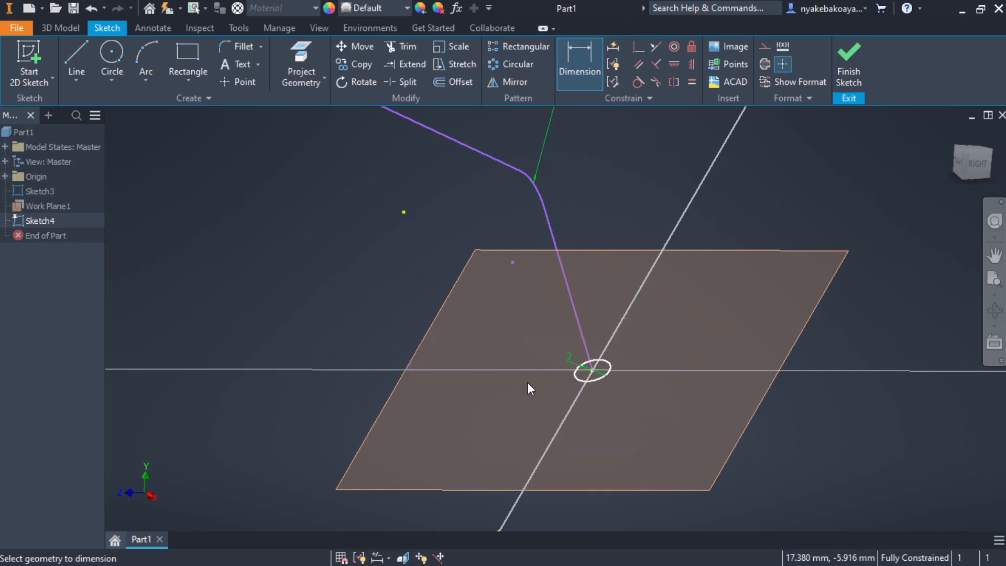
pyautogui.click(862, 57)
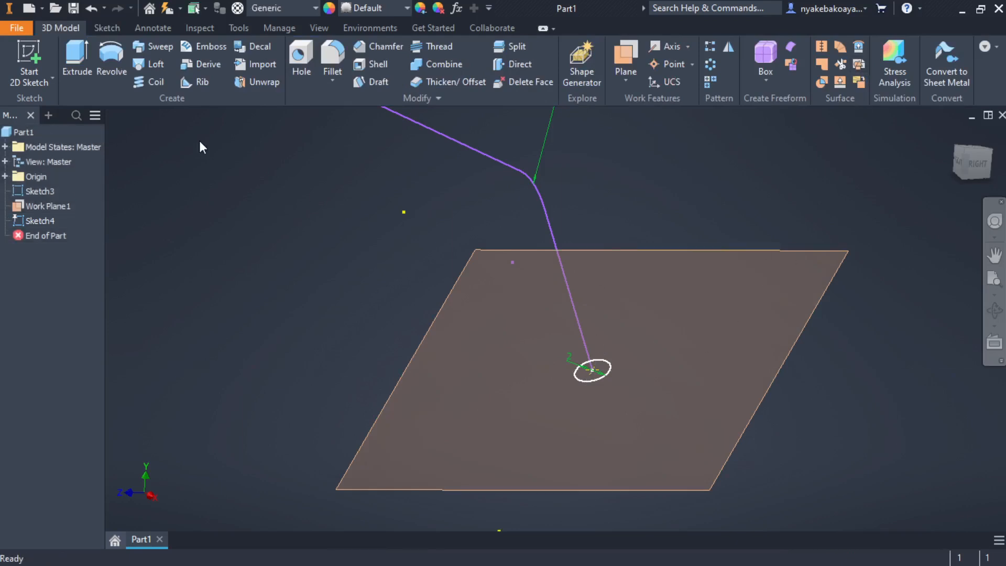
# Start a Sweep of the circular profile and choose the filleted line chain as its path
pyautogui.click(152, 46)
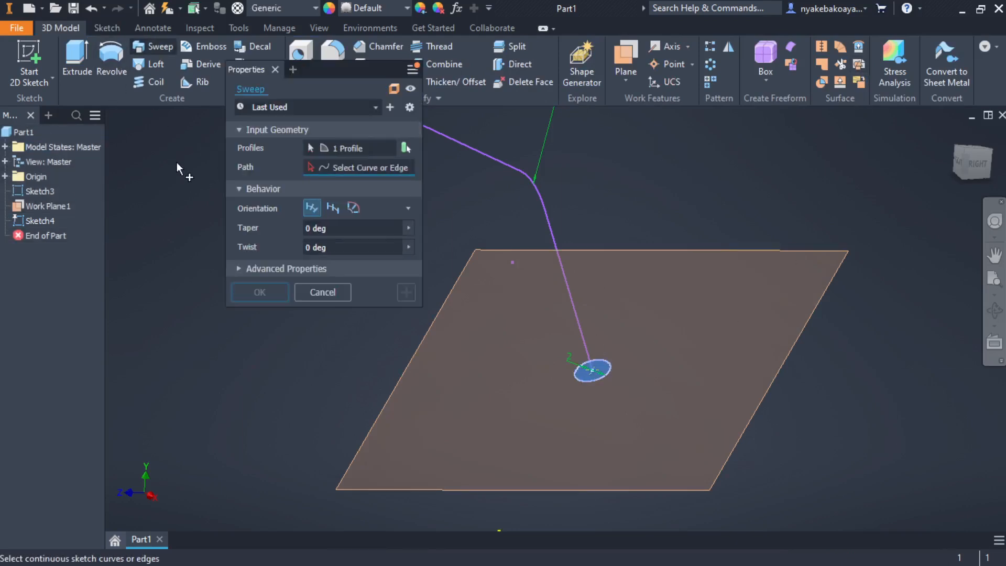
pyautogui.moveTo(565, 359); pyautogui.dragTo(605, 381, button='middle')
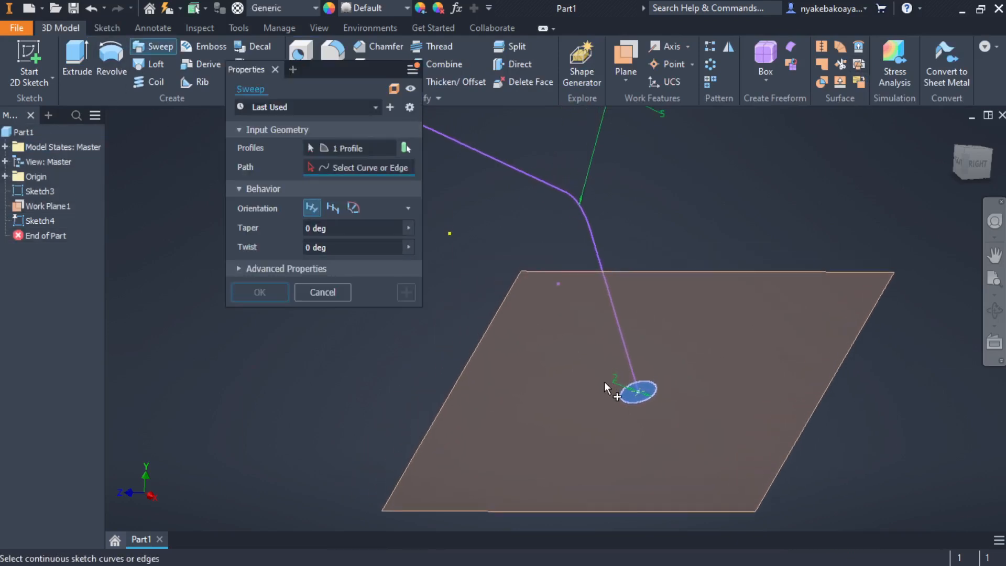
pyautogui.scroll(4, 611, 372)
pyautogui.scroll(-2, 608, 372)
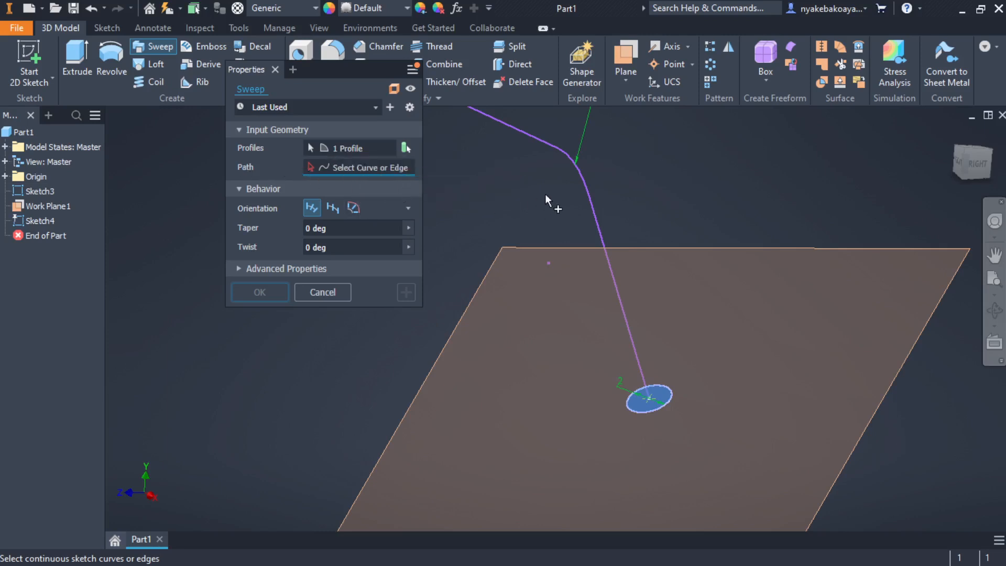
pyautogui.click(592, 200)
pyautogui.scroll(-3, 687, 246)
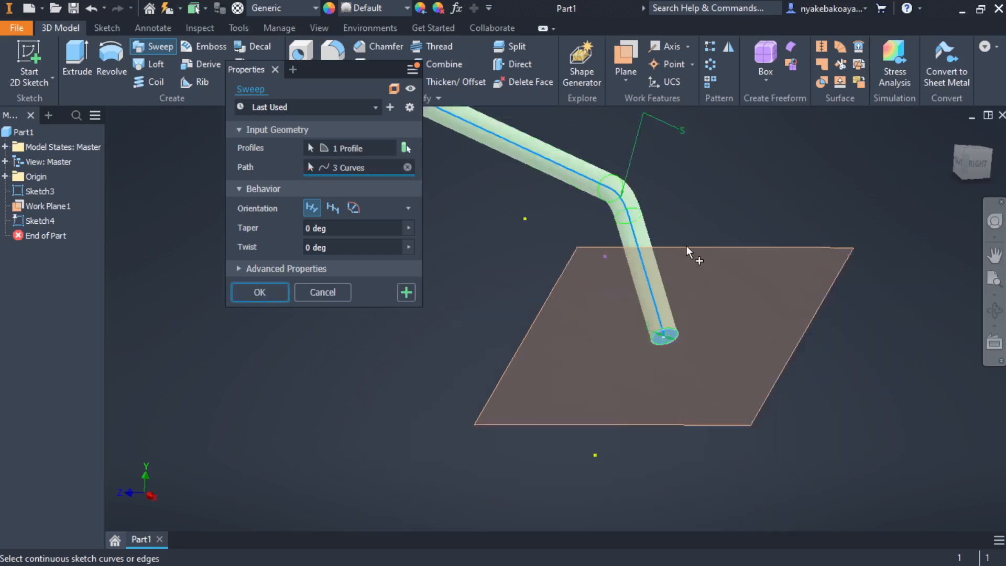
# Inspect the sweep preview along the whole path, switch its output to a surface and return it to a solid
pyautogui.scroll(3, 687, 246)
pyautogui.moveTo(690, 256); pyautogui.dragTo(730, 339, button='middle')
pyautogui.scroll(-3, 731, 338)
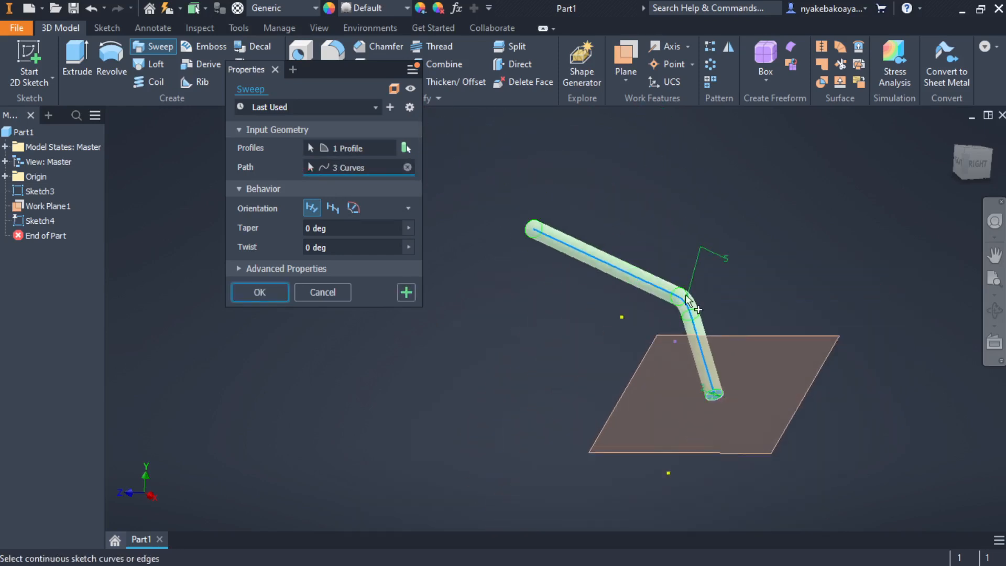
pyautogui.scroll(3, 557, 279)
pyautogui.moveTo(558, 279); pyautogui.dragTo(506, 172, button='middle')
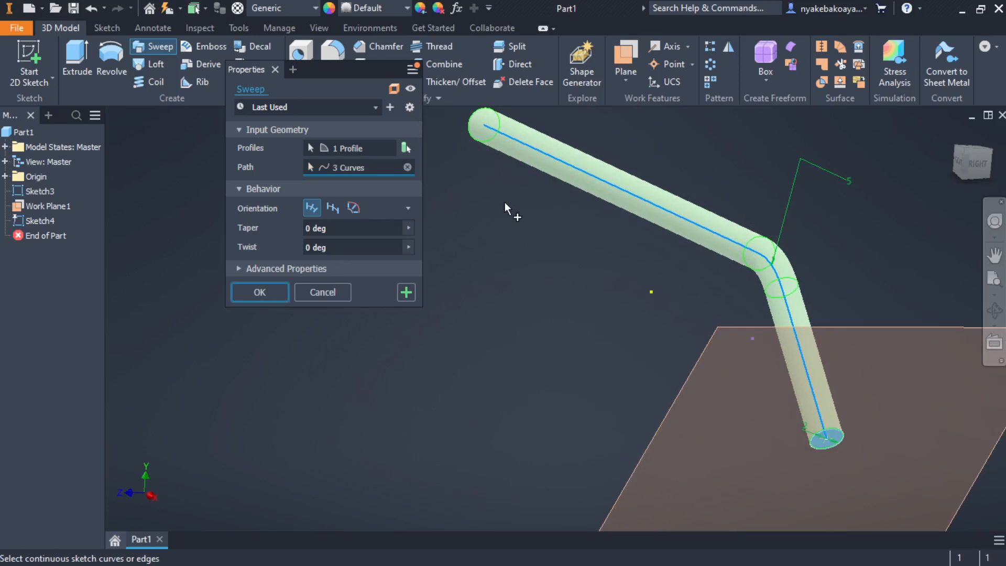
pyautogui.click(386, 92)
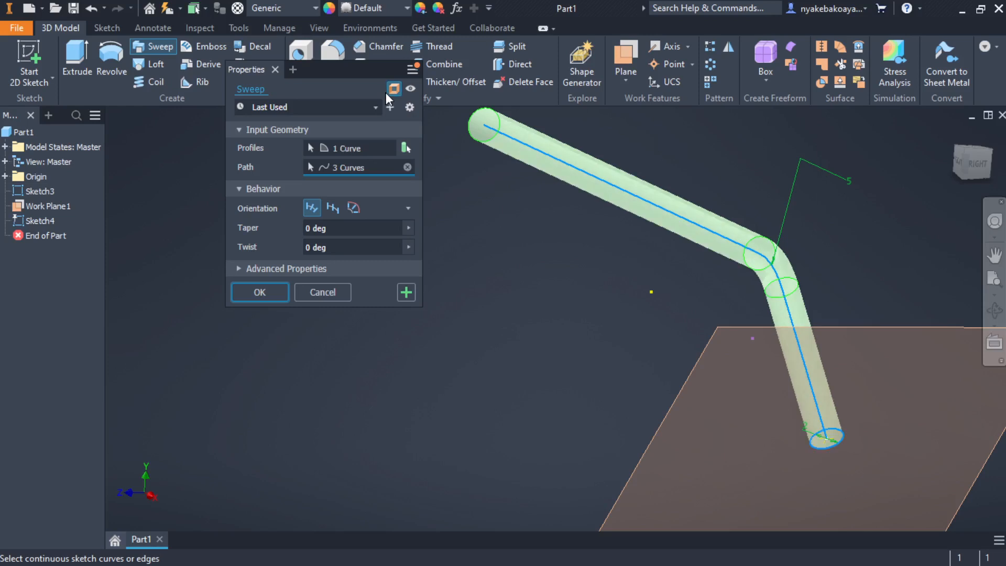
pyautogui.click(385, 92)
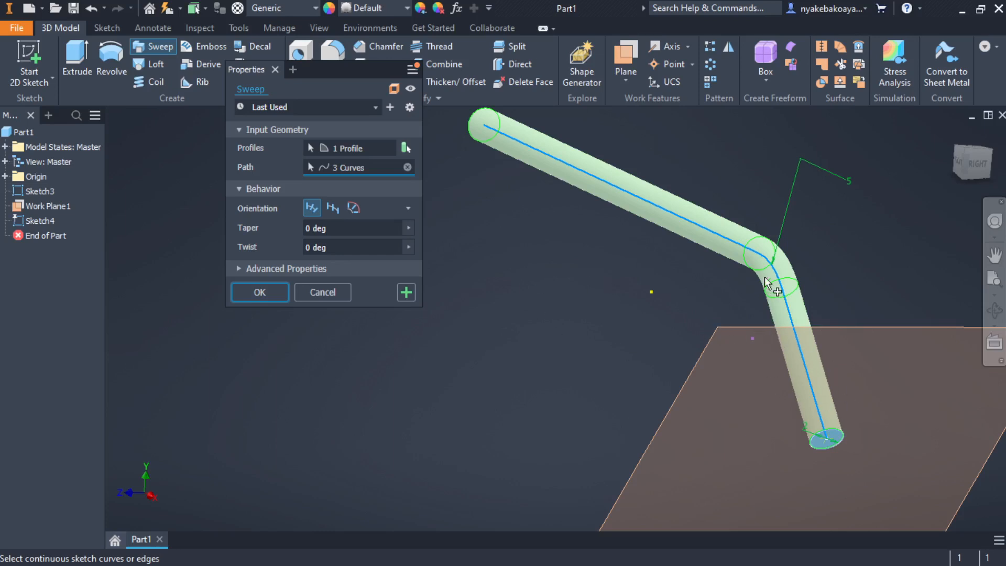
# Set the sweep orientation to Fixed and examine the preview at the far end of the path
pyautogui.click(333, 208)
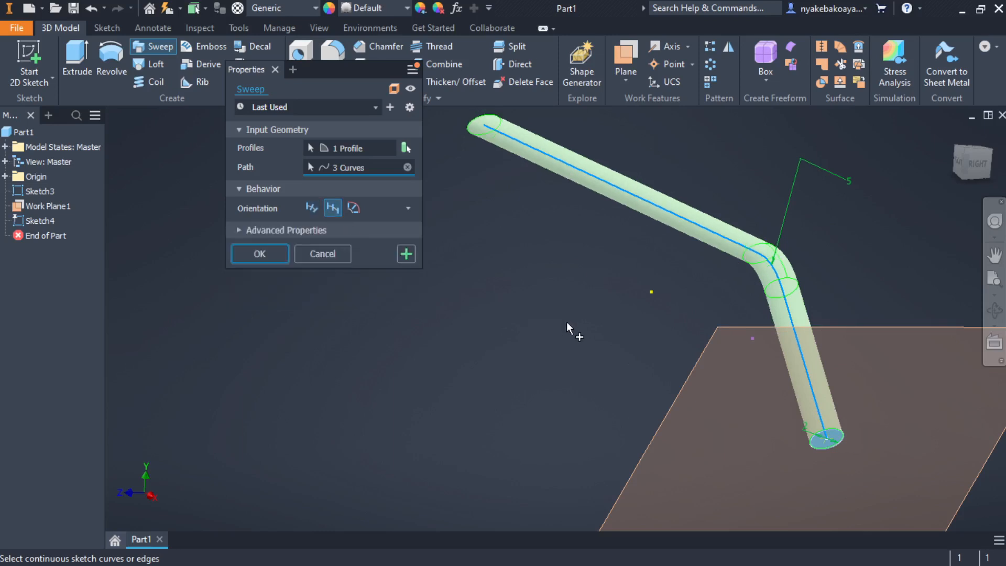
pyautogui.keyDown('shift'); pyautogui.moveTo(570, 322); pyautogui.dragTo(636, 339, button='middle'); pyautogui.keyUp('shift')
pyautogui.scroll(-5, 637, 338)
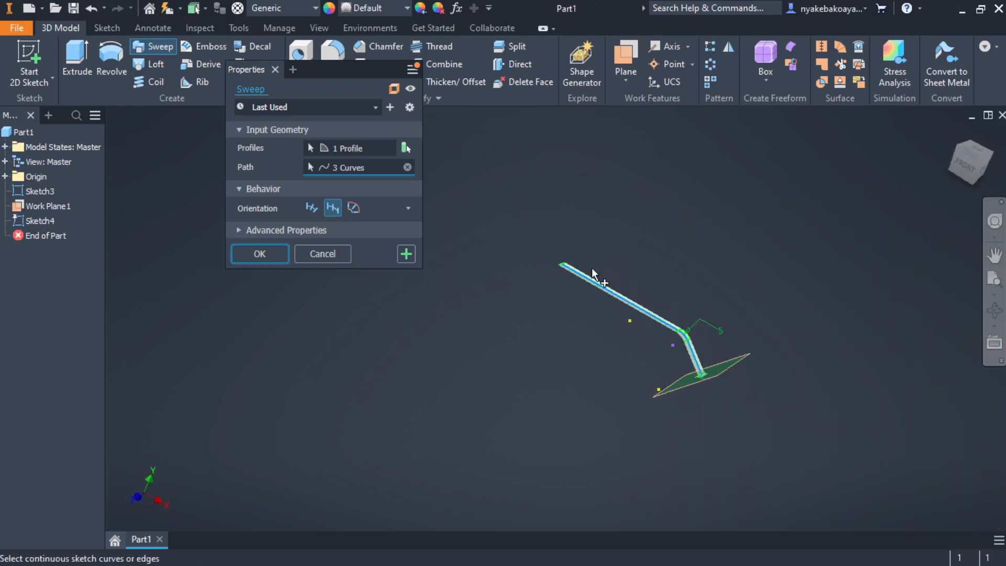
pyautogui.scroll(5, 593, 268)
pyautogui.moveTo(659, 407); pyautogui.dragTo(686, 389, button='middle')
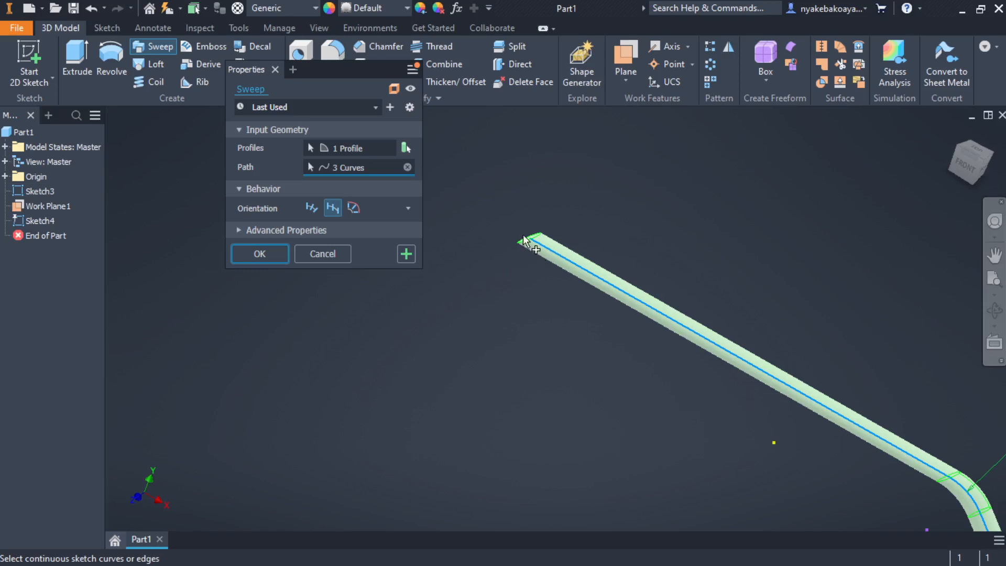
# Try the Guide orientation for the sweep without choosing a rail, and cancel the command
pyautogui.scroll(5, 524, 257)
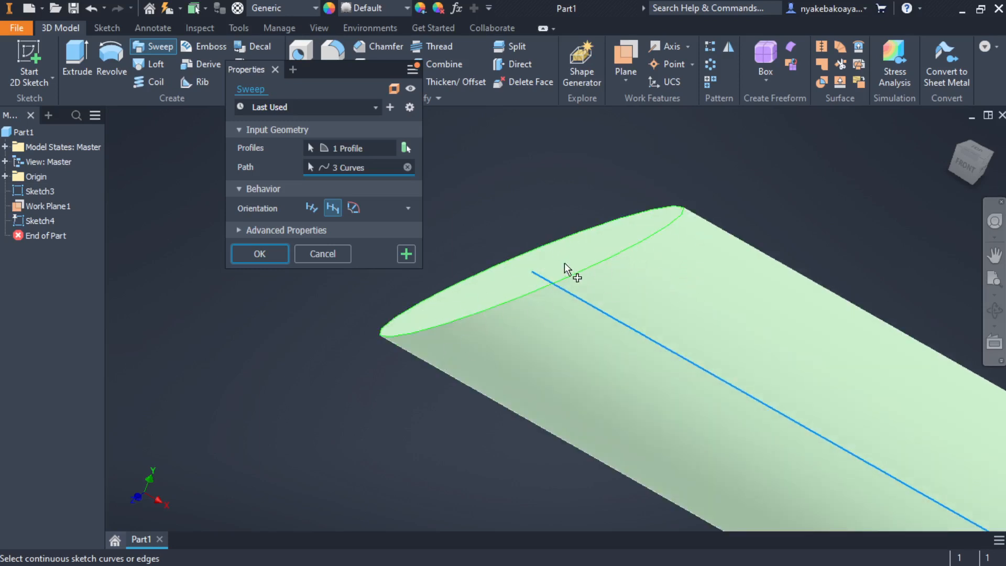
pyautogui.click(354, 208)
pyautogui.scroll(6, 602, 231)
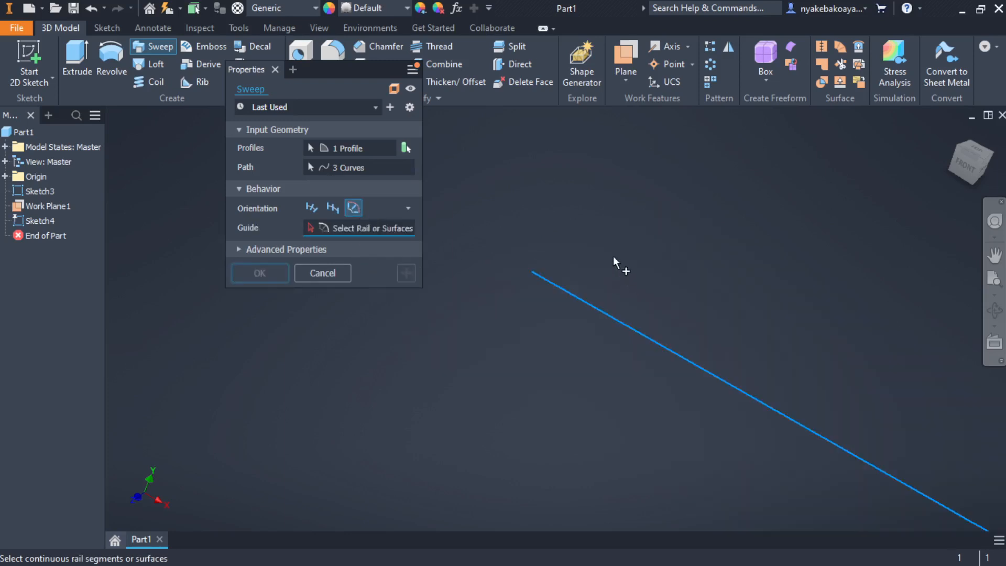
pyautogui.scroll(-4, 662, 226)
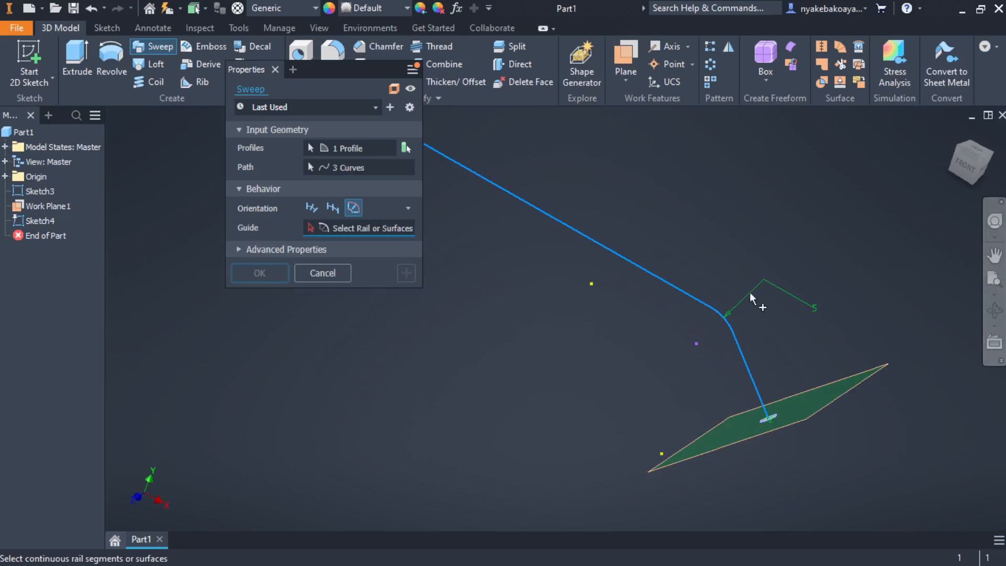
pyautogui.moveTo(663, 265); pyautogui.dragTo(689, 312, button='middle')
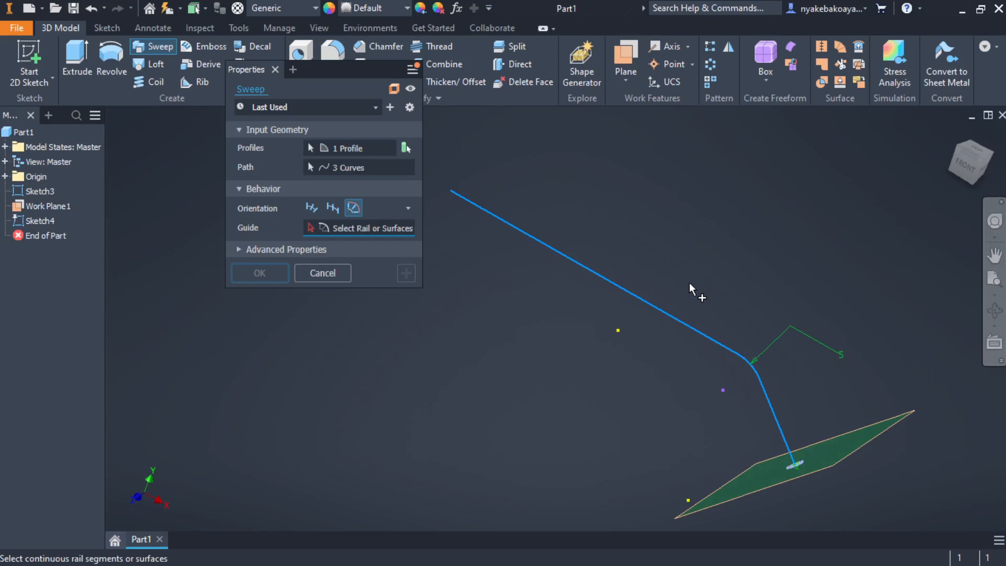
pyautogui.click(323, 273)
# Edit the path sketch and draw a control vertex spline with three vertices above the filleted path
pyautogui.scroll(3, 482, 371)
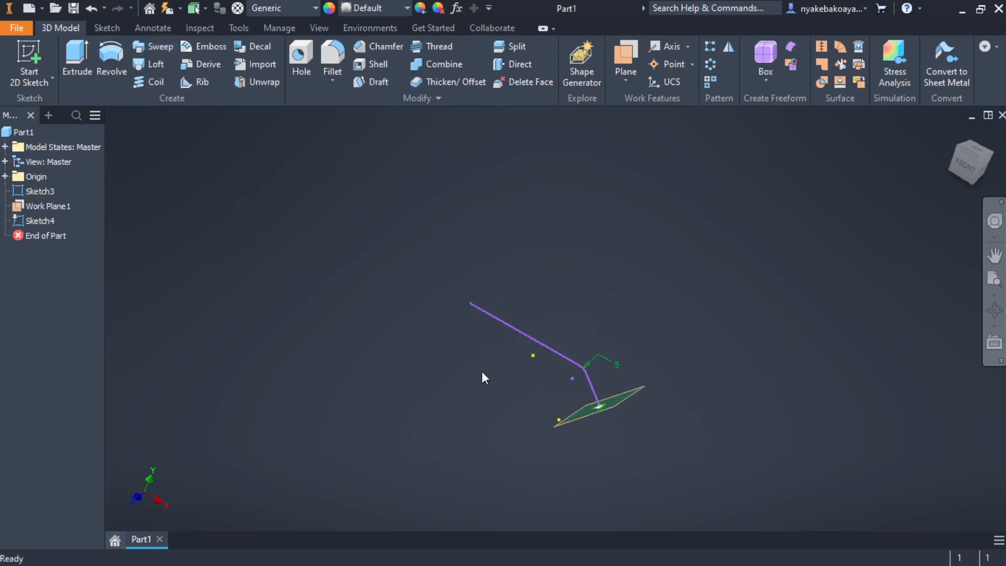
pyautogui.scroll(-2, 497, 370)
pyautogui.click(529, 301)
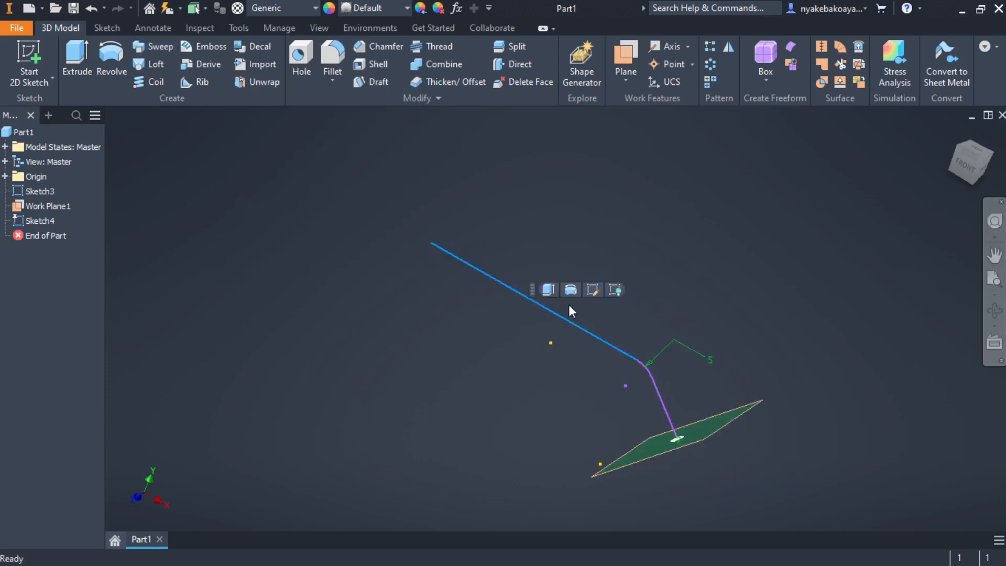
pyautogui.click(595, 291)
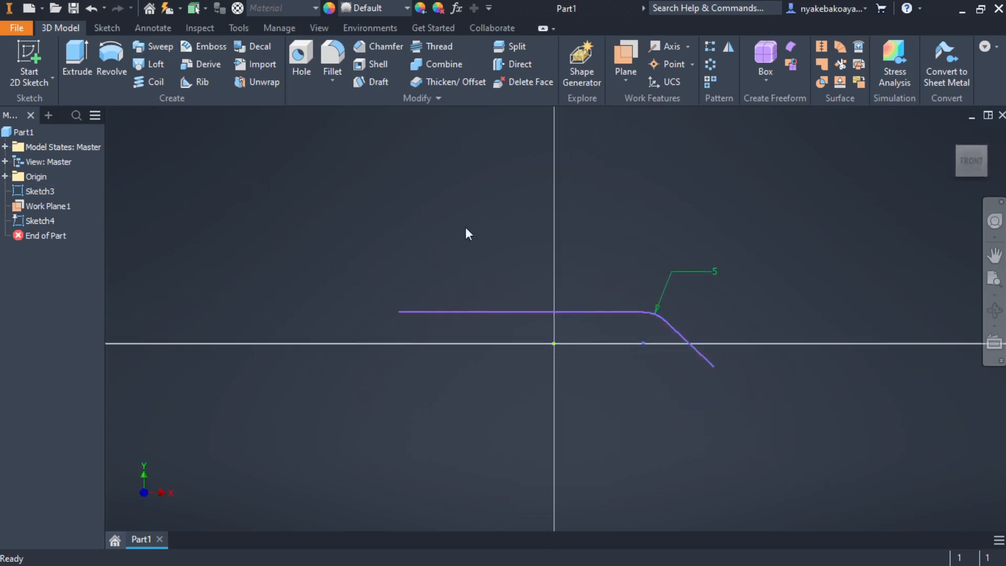
pyautogui.click(77, 55)
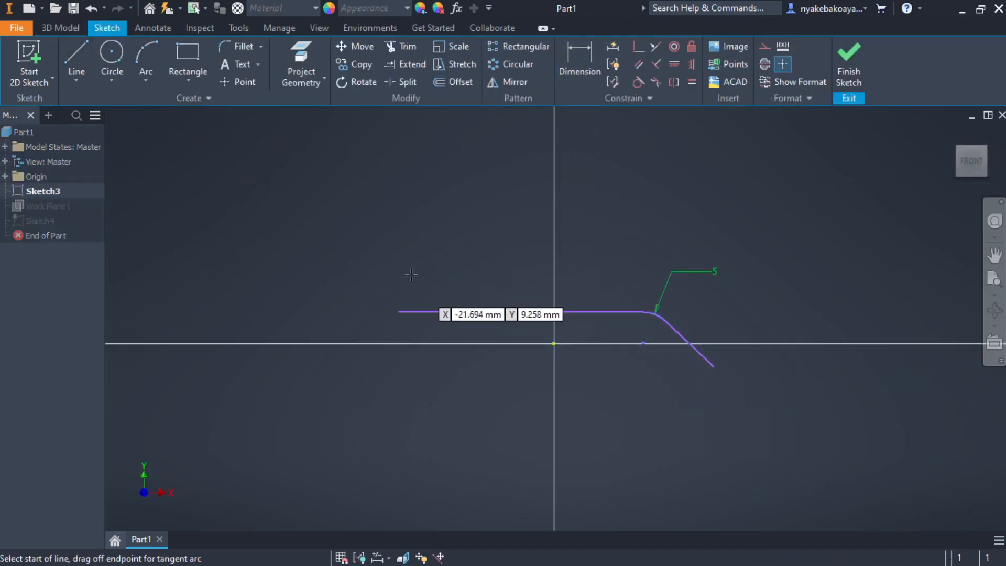
pyautogui.click(77, 85)
pyautogui.click(109, 131)
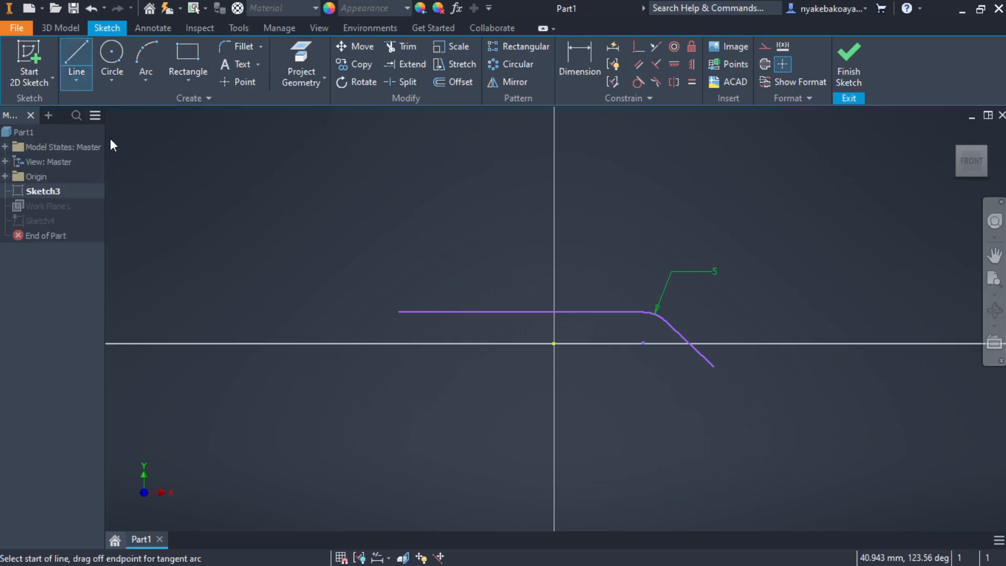
pyautogui.click(400, 288)
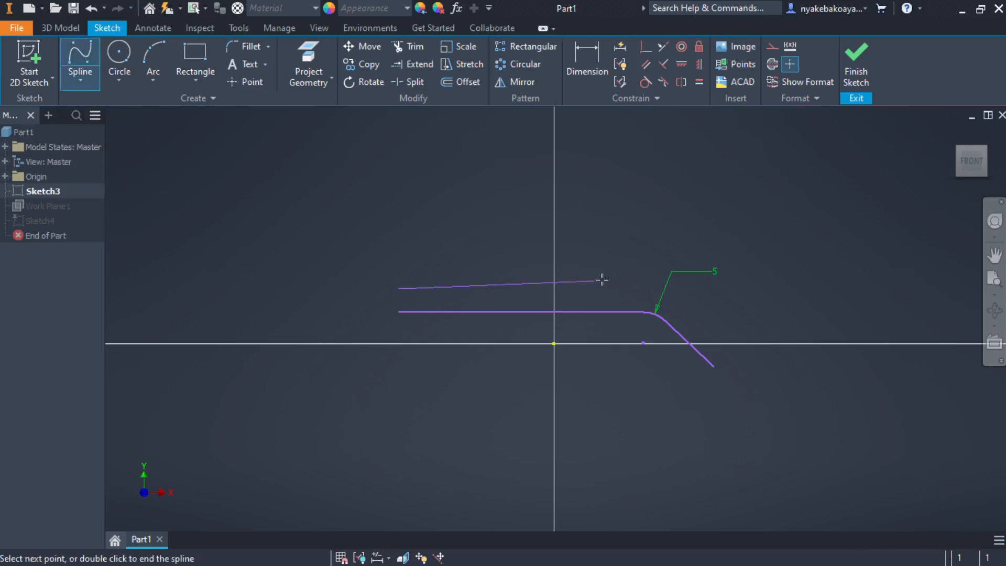
pyautogui.click(628, 288)
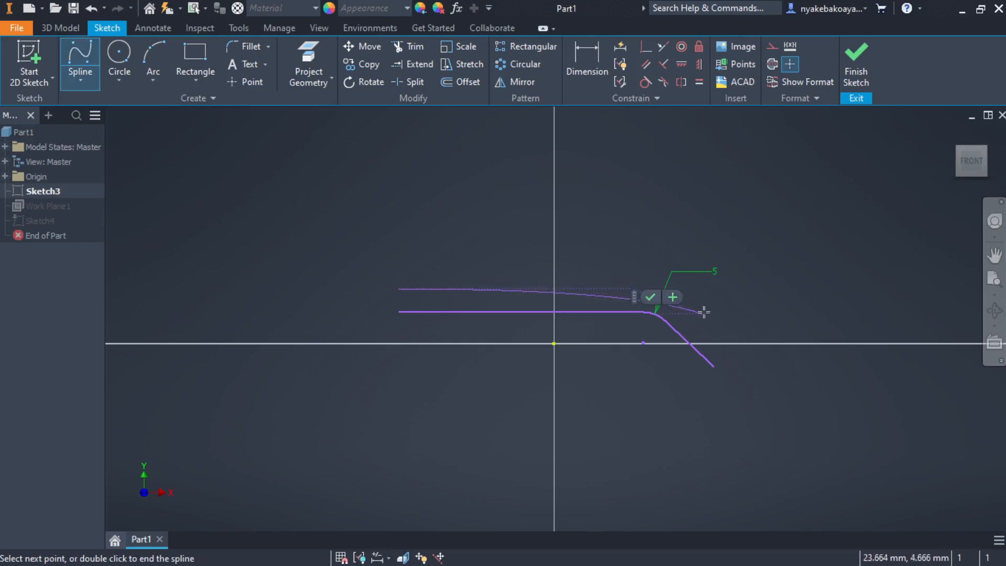
pyautogui.click(726, 347)
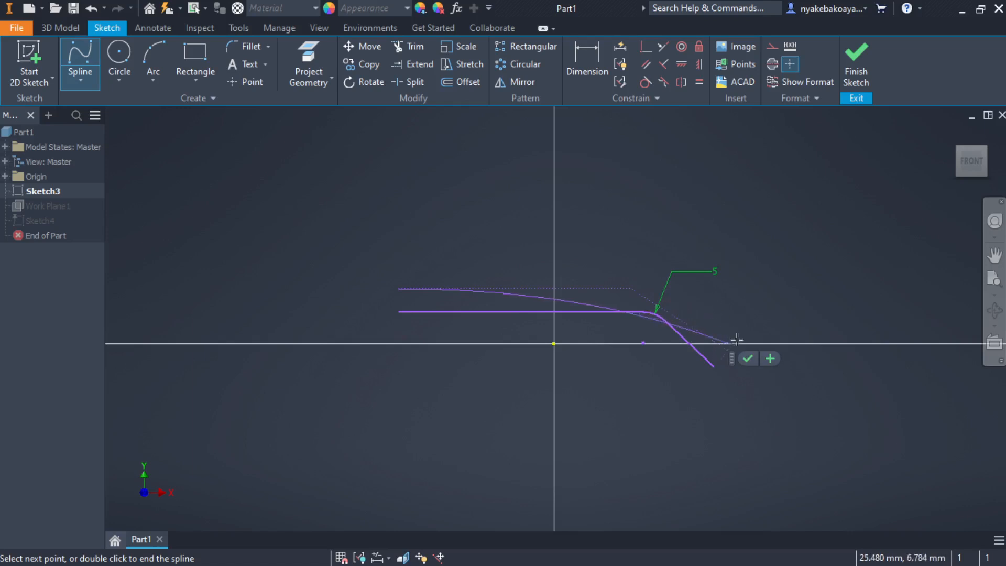
pyautogui.click(746, 358)
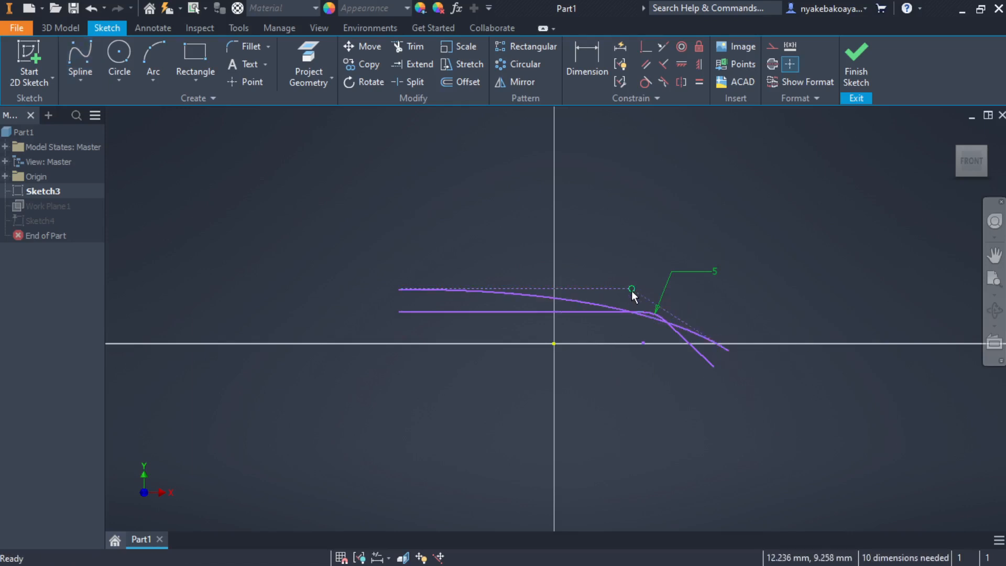
# Raise the spline's middle control vertex so the curve clears the filleted path, and finish the sketch
pyautogui.moveTo(631, 288); pyautogui.dragTo(655, 253)
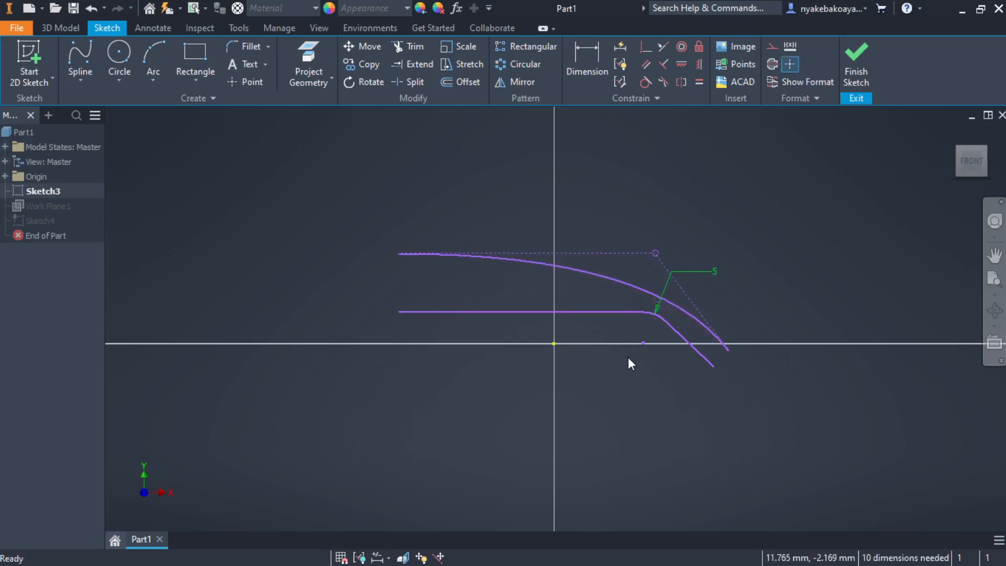
pyautogui.click(855, 66)
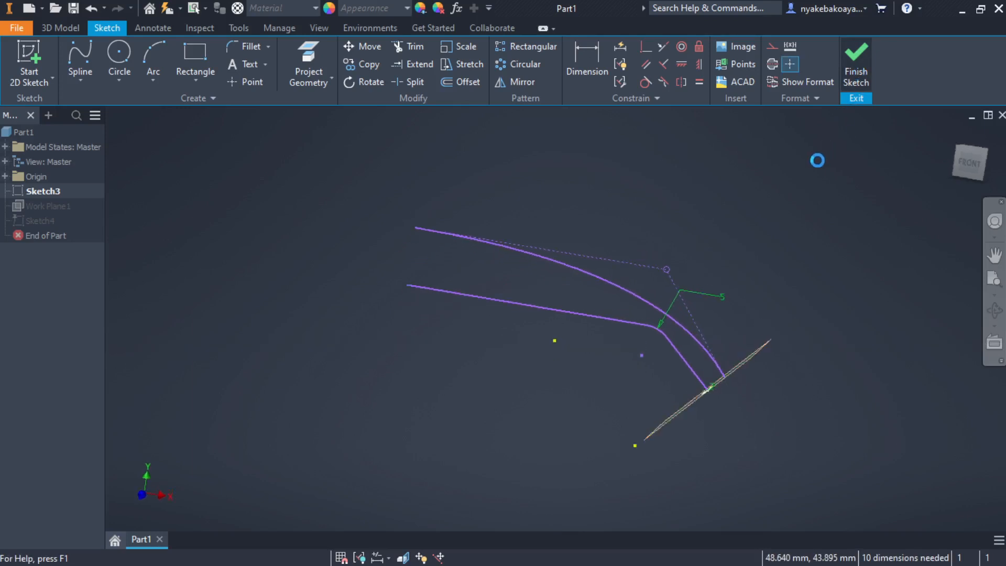
# Sweep the circular profile along the filleted line chain with Guide orientation, using the new spline as the guide rail
pyautogui.keyDown('shift'); pyautogui.moveTo(760, 465); pyautogui.dragTo(735, 441, button='middle'); pyautogui.keyUp('shift')
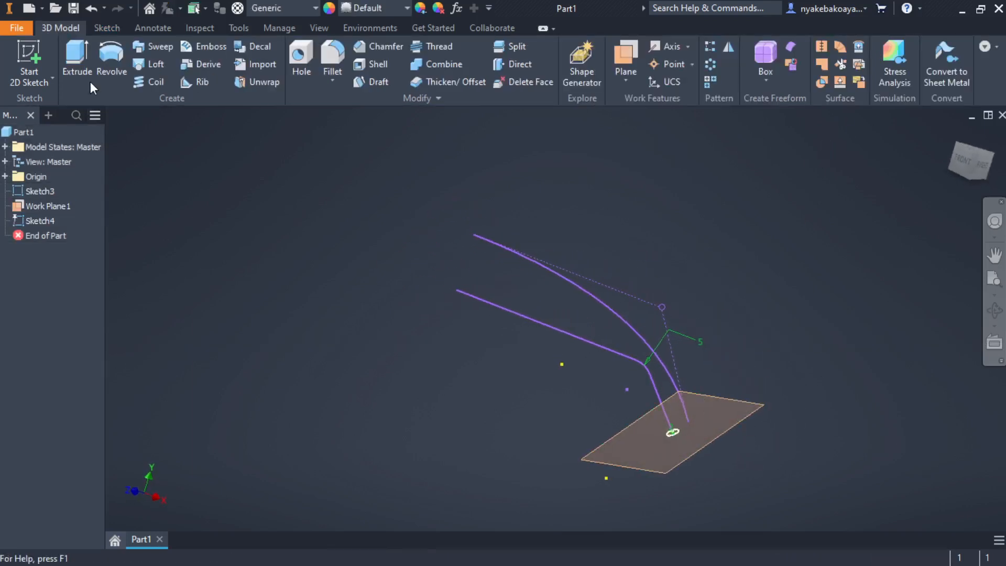
pyautogui.click(156, 47)
pyautogui.scroll(3, 670, 439)
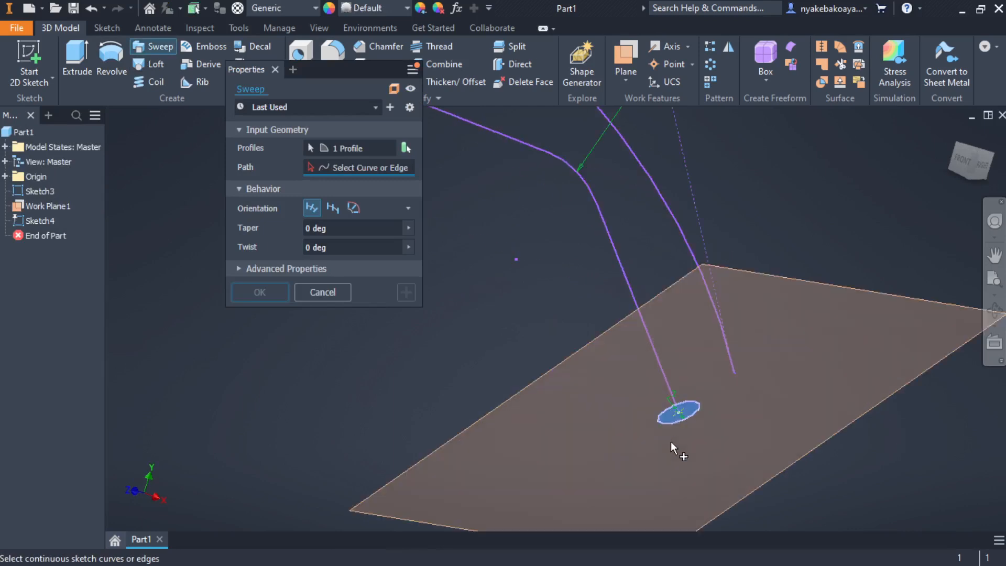
pyautogui.click(605, 226)
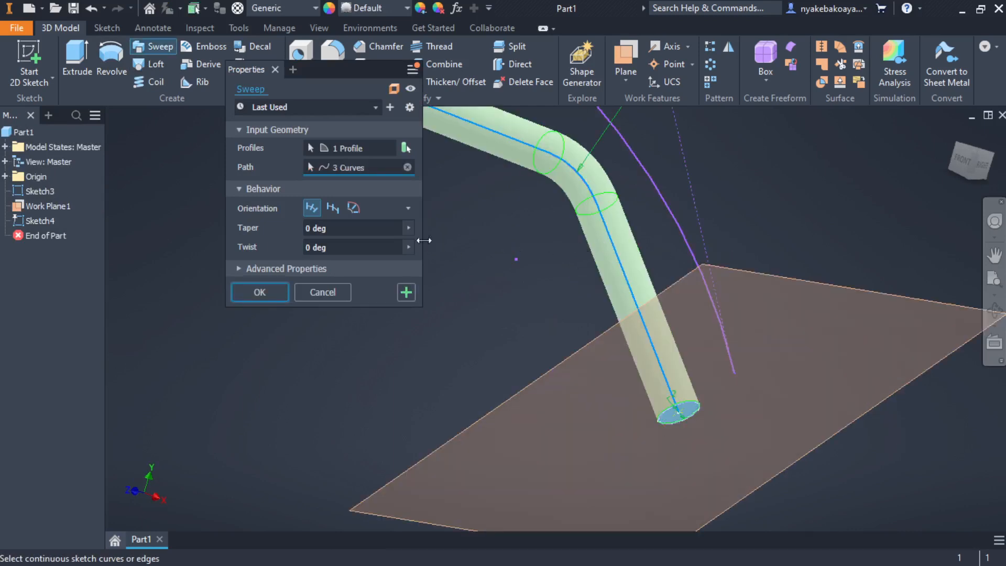
pyautogui.click(351, 208)
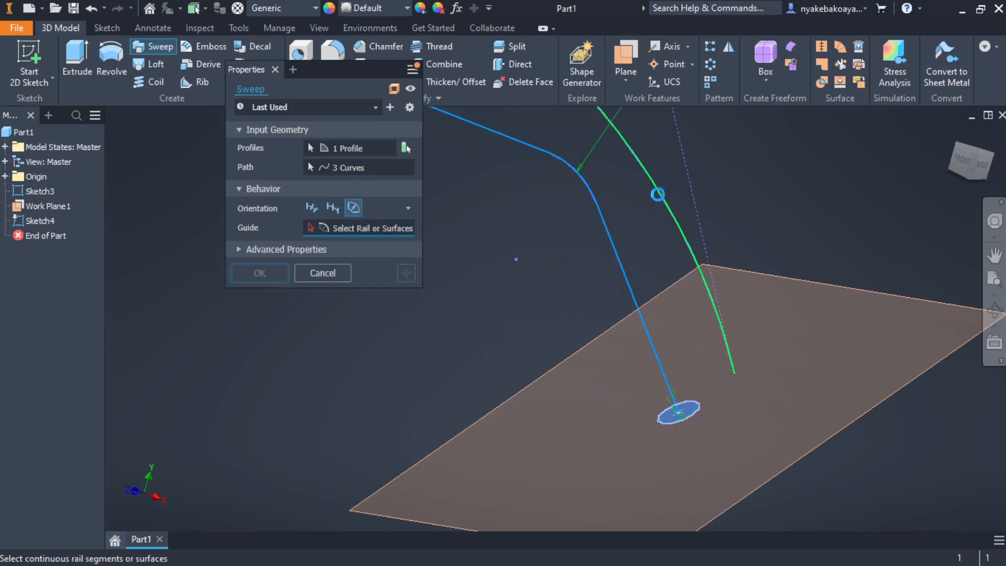
pyautogui.click(659, 200)
# Examine from the front how the sweep preview's thickness follows the guide rail between the work plane and the far end
pyautogui.scroll(3, 662, 277)
pyautogui.moveTo(662, 280); pyautogui.dragTo(748, 312, button='middle')
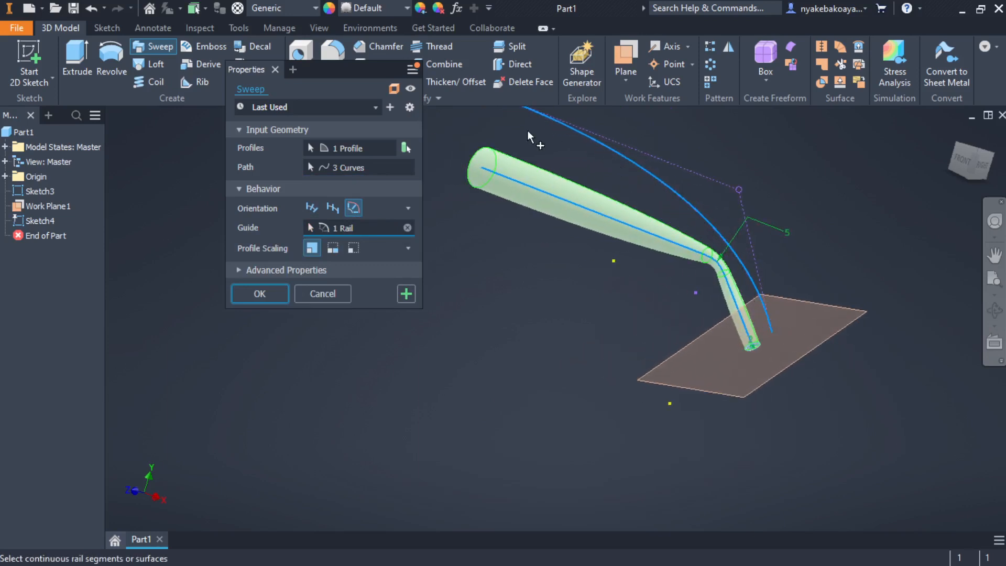
pyautogui.scroll(-3, 667, 218)
pyautogui.scroll(5, 668, 218)
pyautogui.moveTo(685, 221); pyautogui.dragTo(756, 255, button='middle')
pyautogui.scroll(-3, 727, 297)
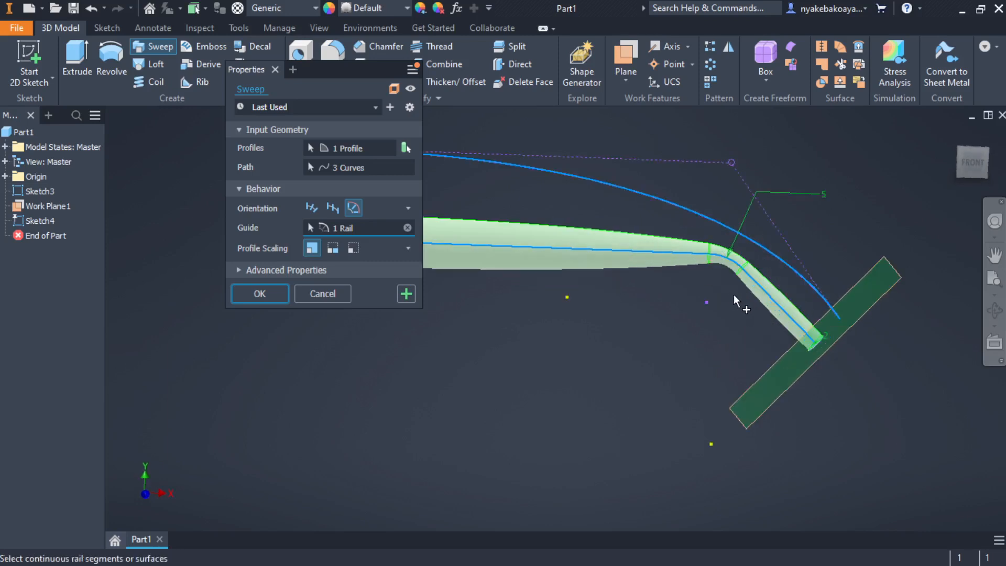
pyautogui.moveTo(735, 295); pyautogui.dragTo(815, 302, button='middle')
pyautogui.scroll(3, 826, 288)
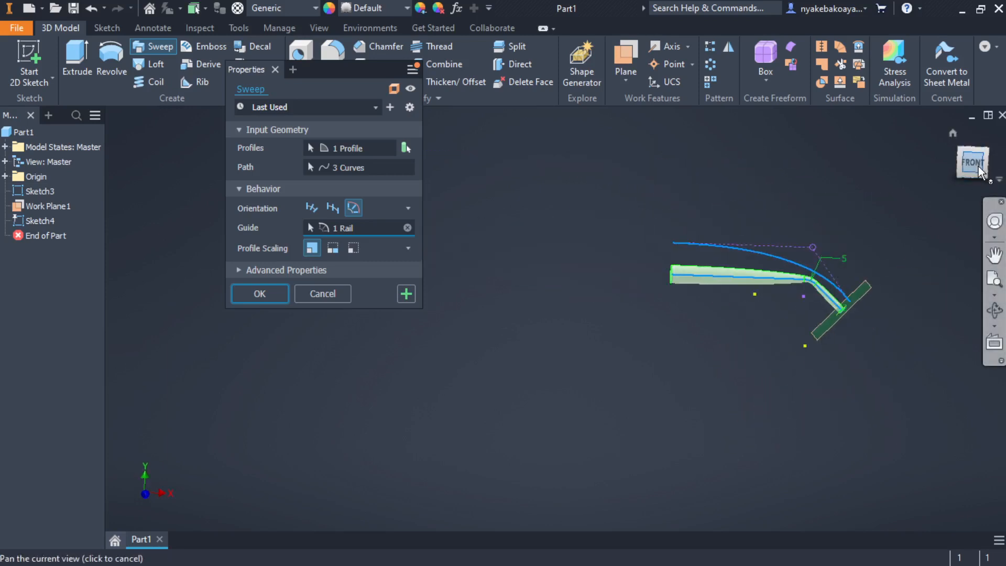
pyautogui.moveTo(564, 289); pyautogui.dragTo(756, 272, button='middle')
pyautogui.scroll(-2, 796, 293)
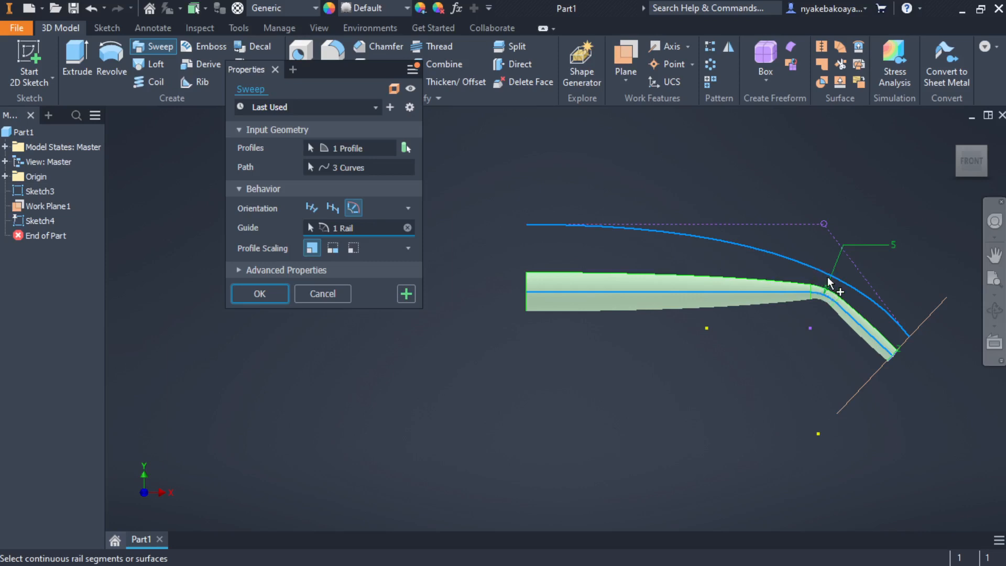
pyautogui.scroll(-2, 817, 297)
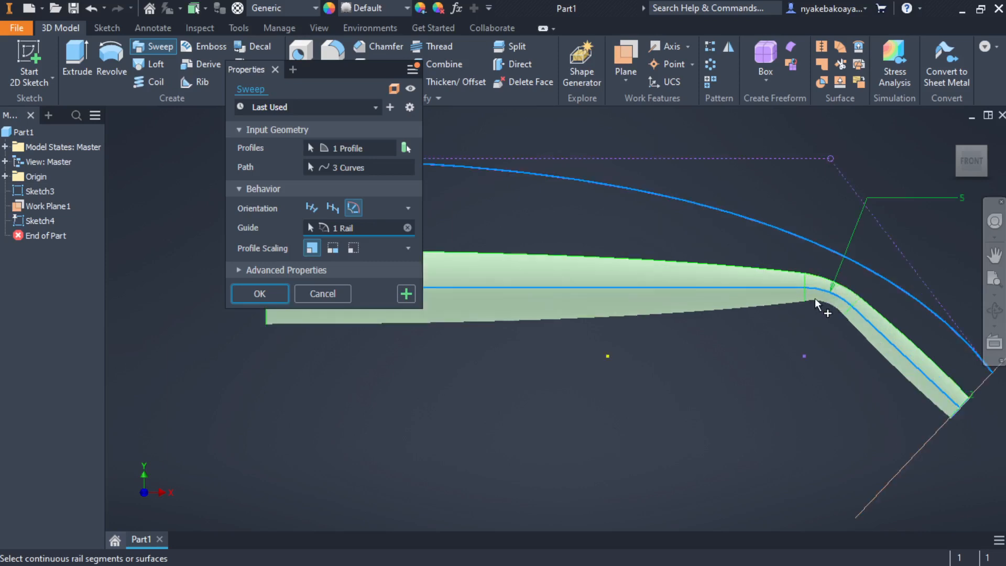
pyautogui.scroll(1, 816, 291)
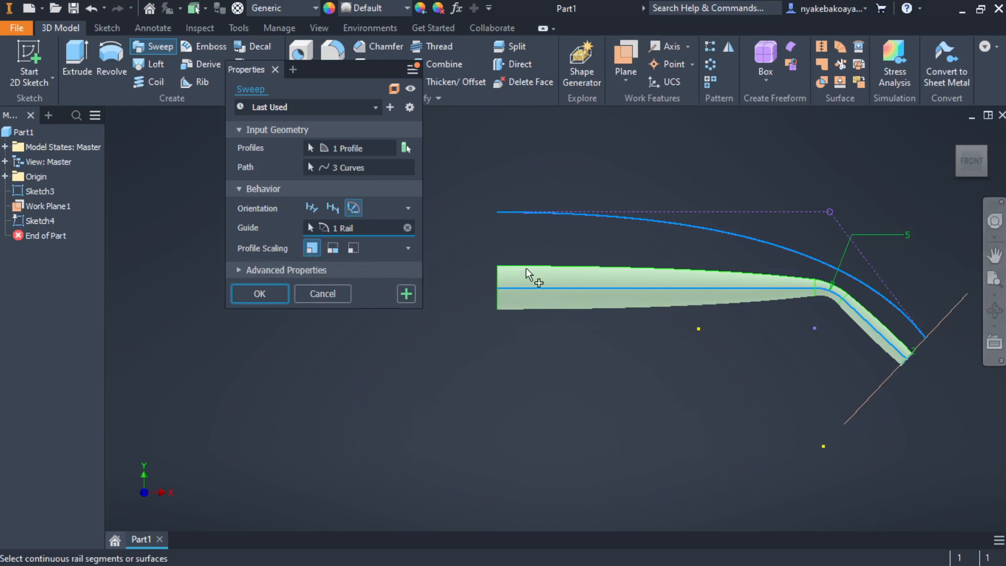
# Set the profile scaling to the X direction only and inspect the preview's far end section at an angle
pyautogui.click(332, 249)
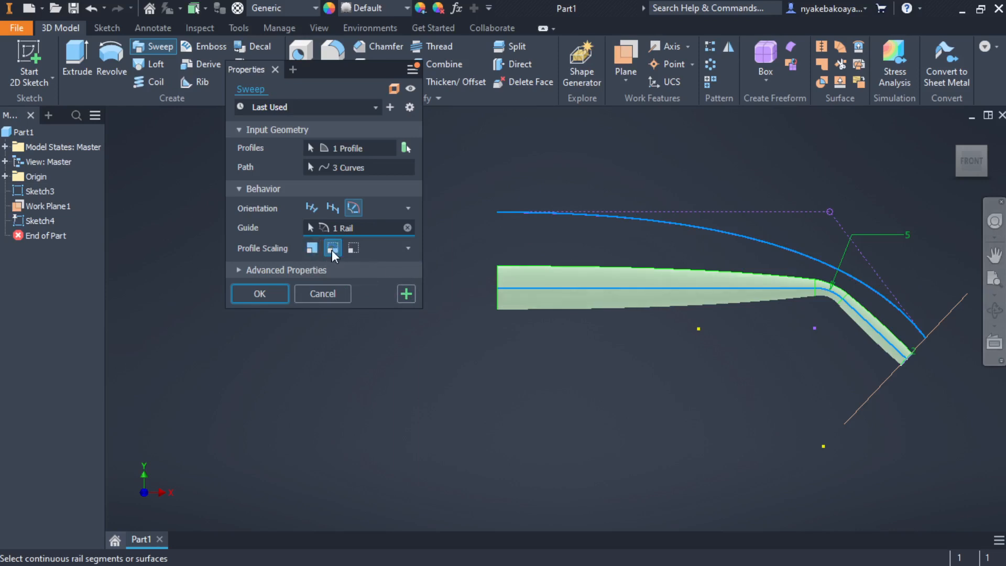
pyautogui.moveTo(647, 359); pyautogui.dragTo(753, 385, button='middle')
pyautogui.keyDown('shift'); pyautogui.moveTo(694, 365); pyautogui.dragTo(562, 333, button='middle'); pyautogui.keyUp('shift')
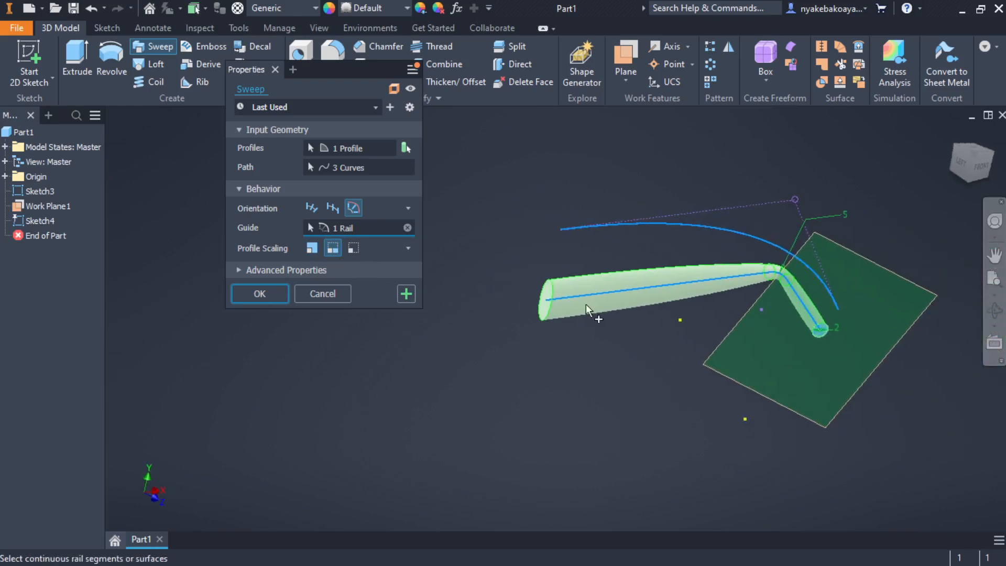
pyautogui.scroll(-5, 545, 288)
pyautogui.scroll(5, 553, 292)
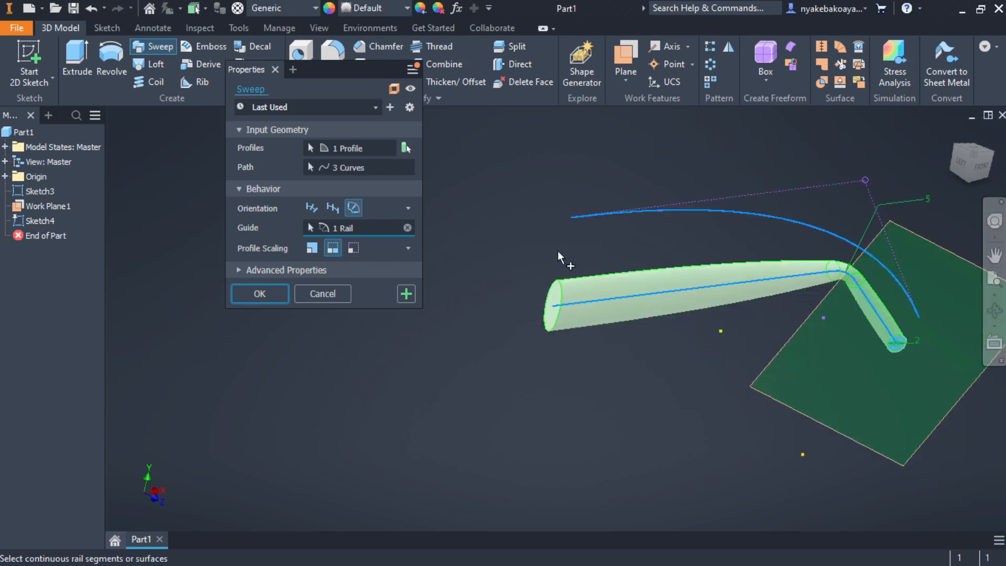
# Set the profile scaling to None, check the preview from the front along the path, and complete the sweep
pyautogui.click(352, 248)
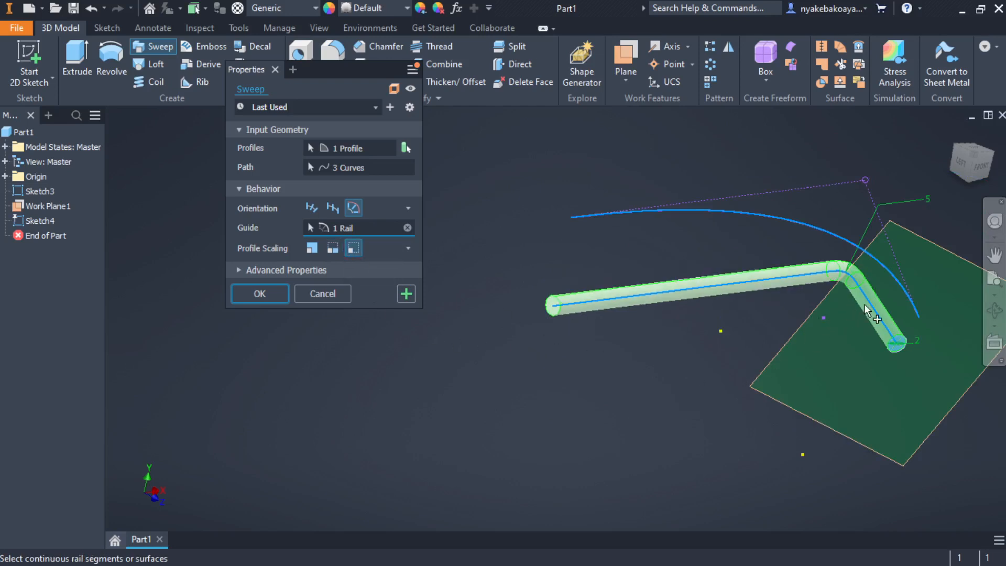
pyautogui.moveTo(683, 380); pyautogui.dragTo(688, 272, button='middle')
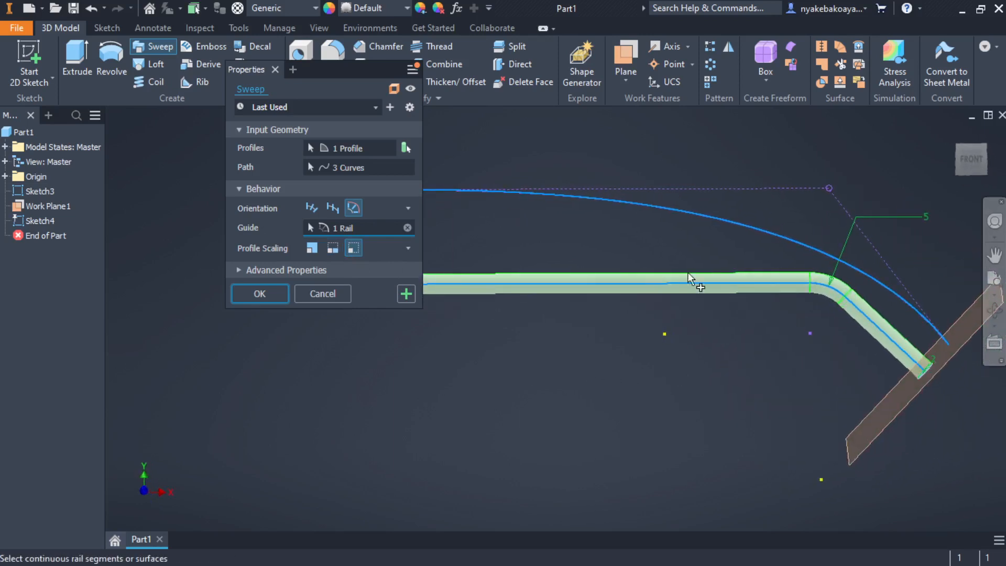
pyautogui.click(970, 166)
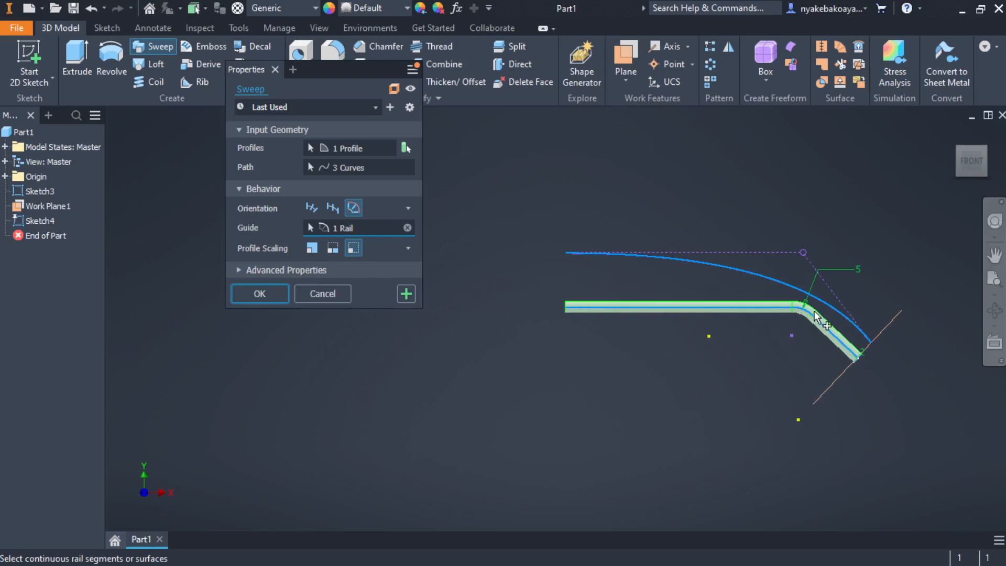
pyautogui.scroll(-4, 813, 312)
pyautogui.scroll(3, 812, 310)
pyautogui.scroll(-3, 557, 316)
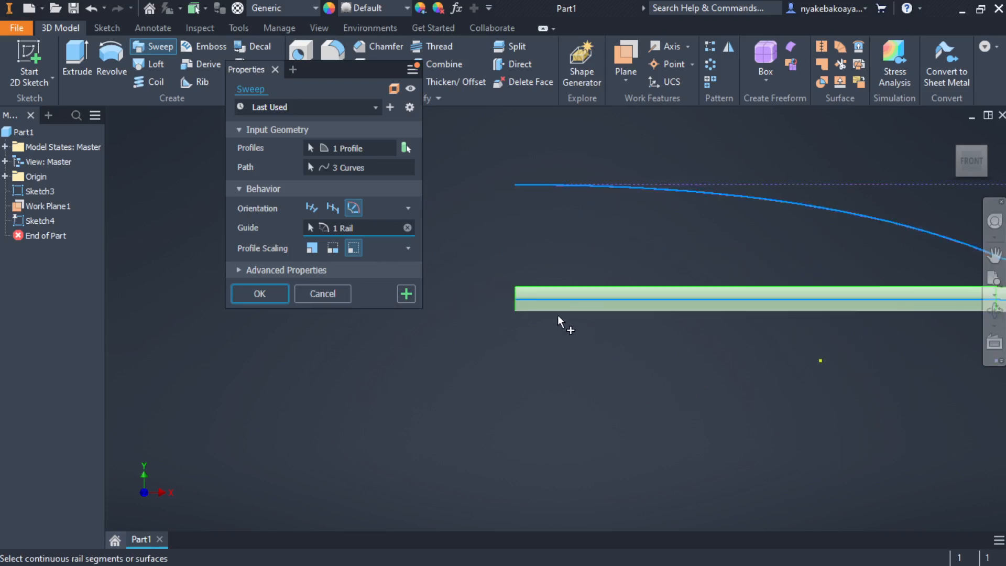
pyautogui.scroll(4, 557, 315)
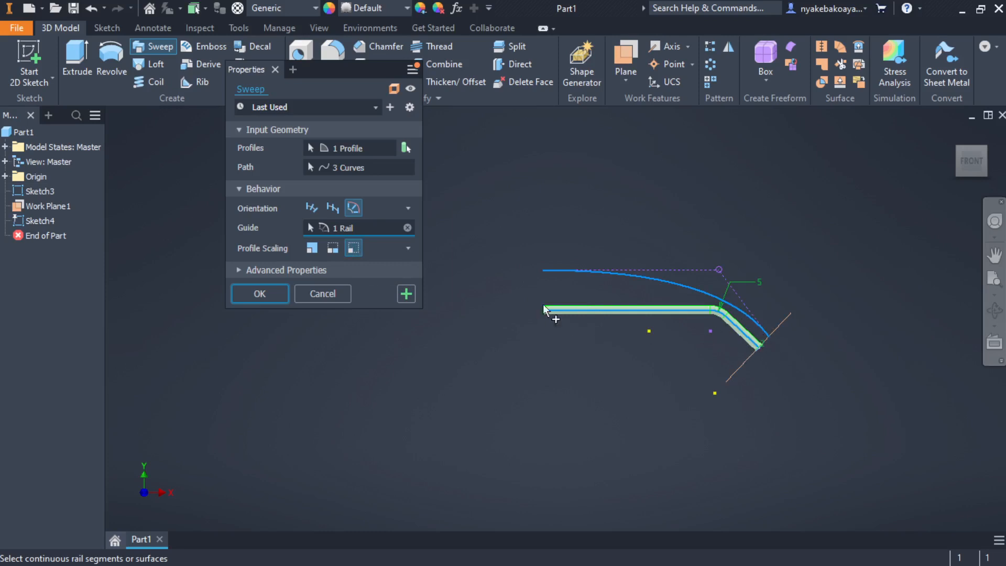
pyautogui.scroll(-2, 712, 330)
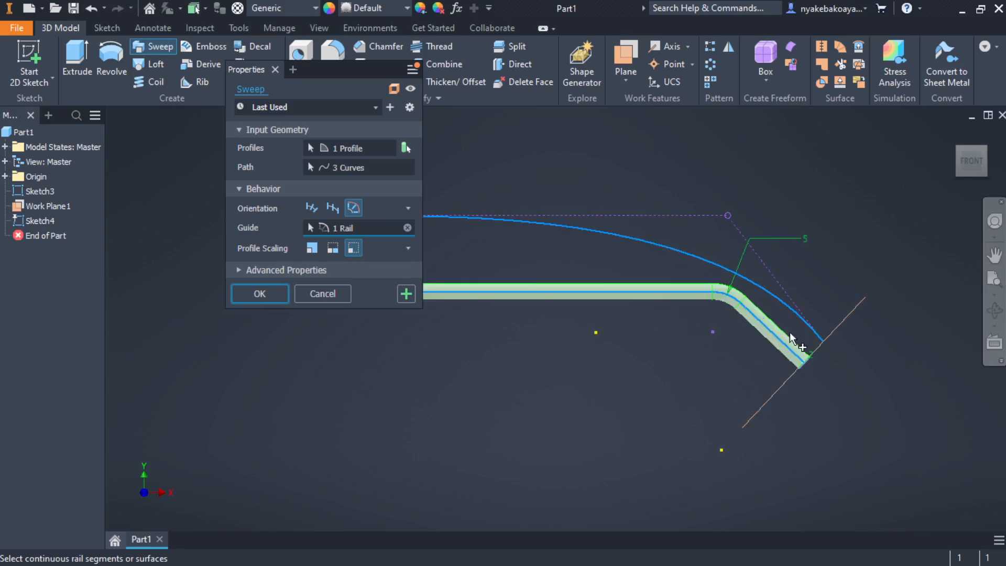
pyautogui.scroll(2, 765, 323)
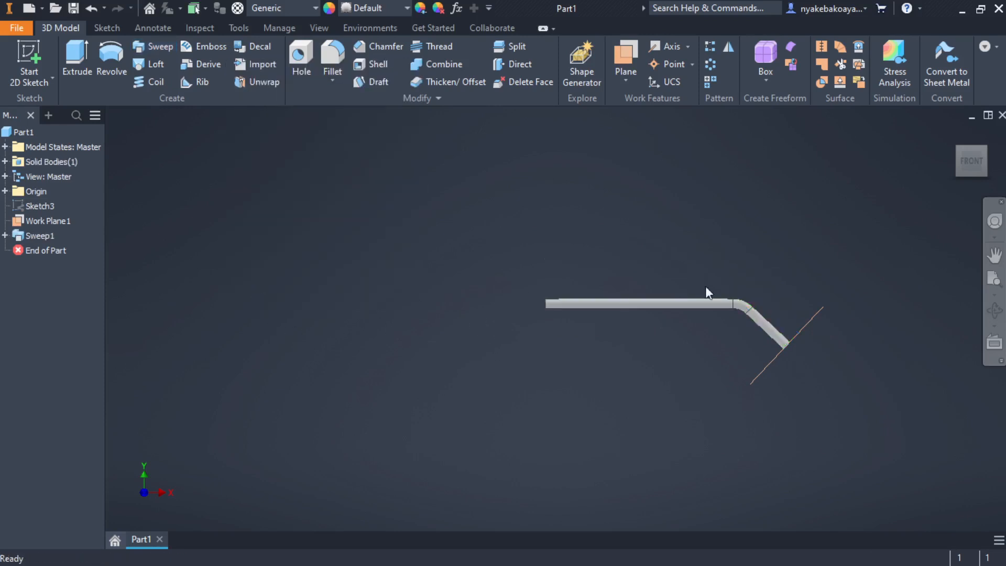
# Delete the sweep feature together with its consumed sketches and features
pyautogui.keyDown('shift'); pyautogui.moveTo(831, 401); pyautogui.dragTo(719, 348, button='middle'); pyautogui.keyUp('shift')
pyautogui.scroll(3, 650, 325)
pyautogui.moveTo(646, 331); pyautogui.dragTo(487, 349, button='middle')
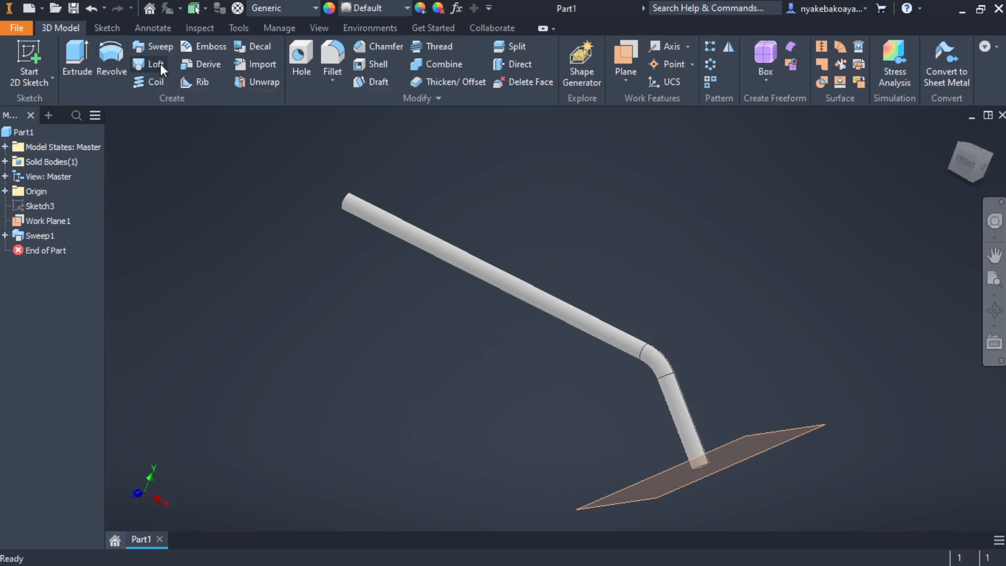
pyautogui.rightClick(25, 234)
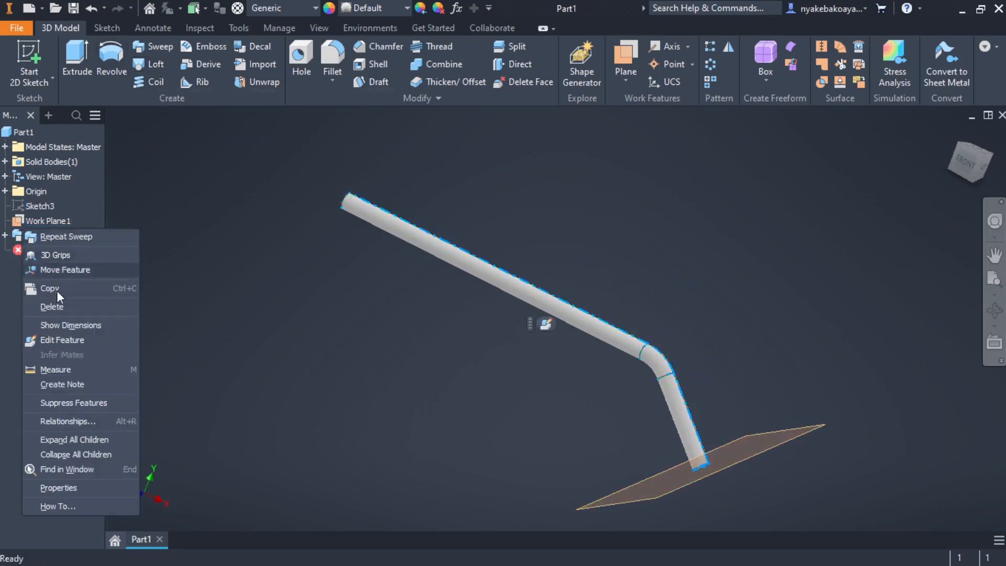
pyautogui.click(62, 306)
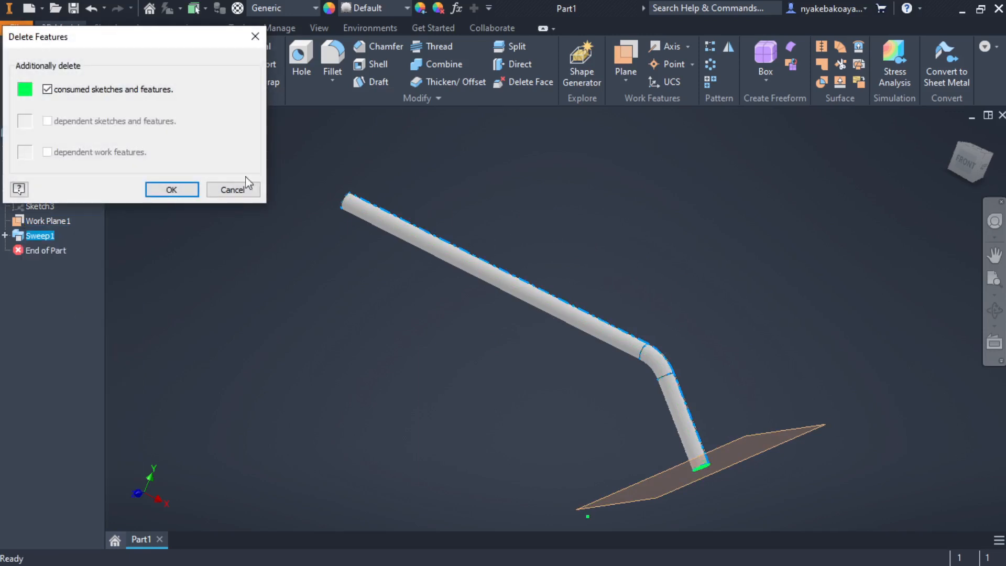
pyautogui.click(178, 190)
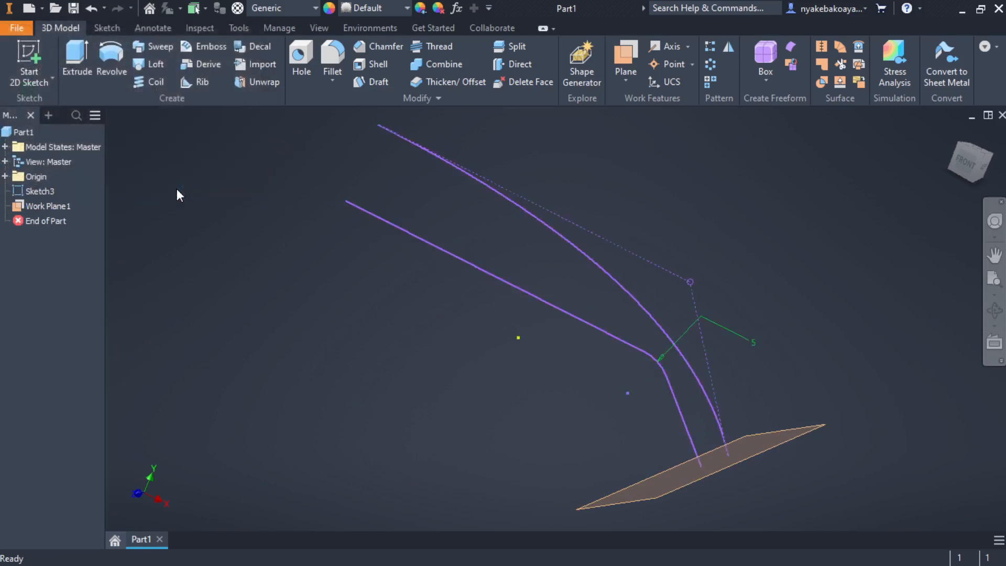
# Delete the remaining path and guide rail sketch and the work plane to leave the part empty
pyautogui.click(45, 190)
pyautogui.rightClick(46, 191)
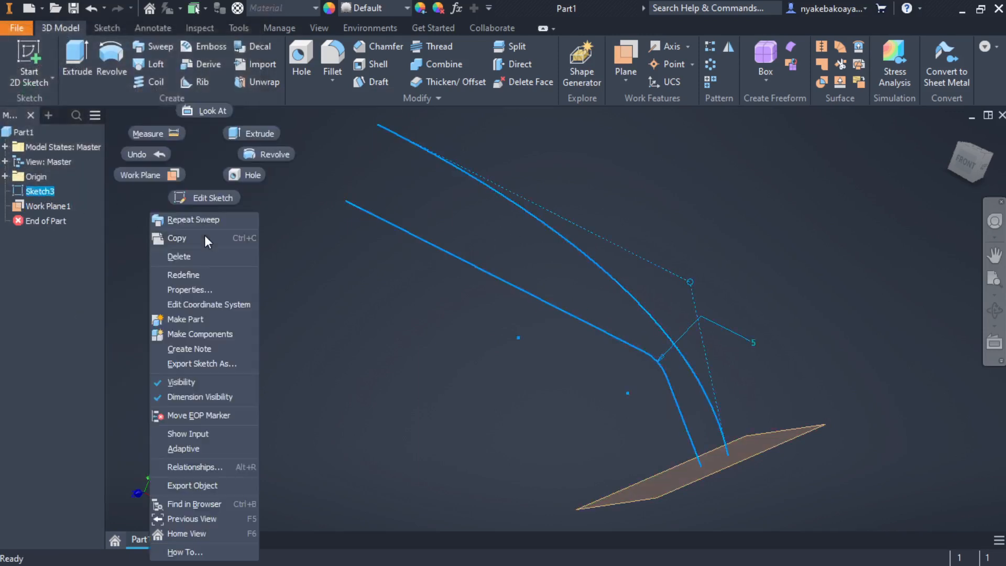
pyautogui.click(199, 256)
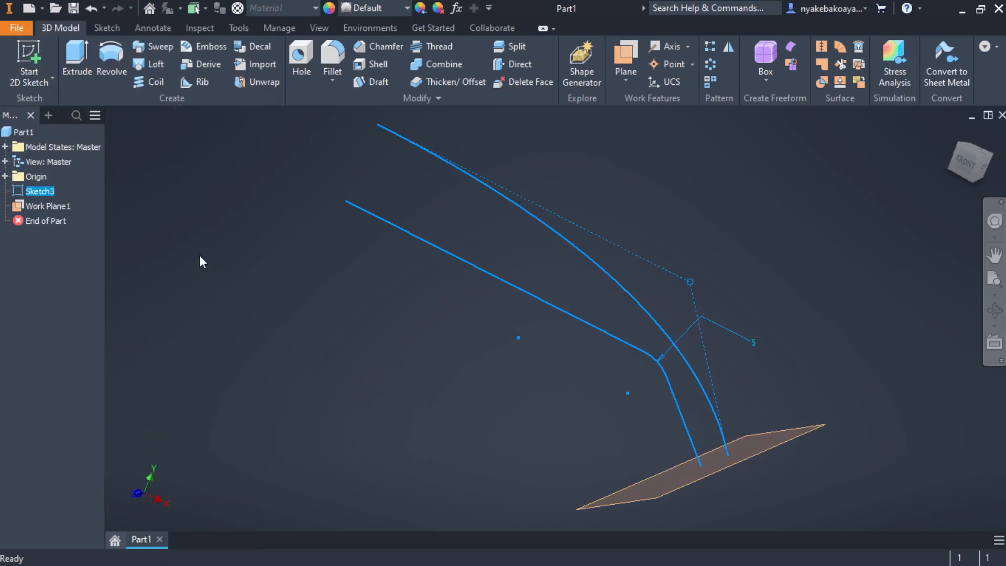
pyautogui.click(154, 189)
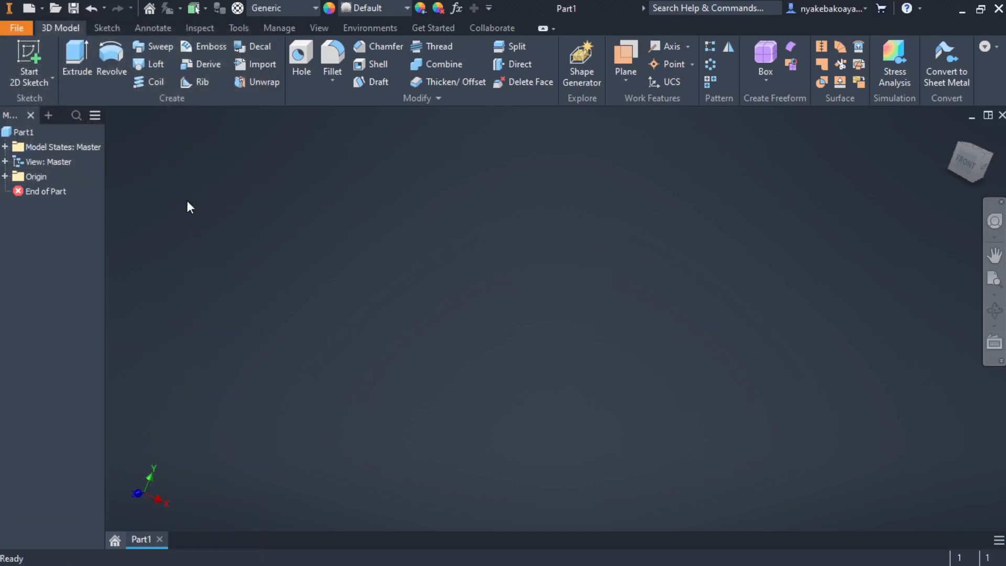
# Start a sketch on the XY plane and draw a rectangle 30 mm wide and 40 mm high around the origin
pyautogui.click(28, 60)
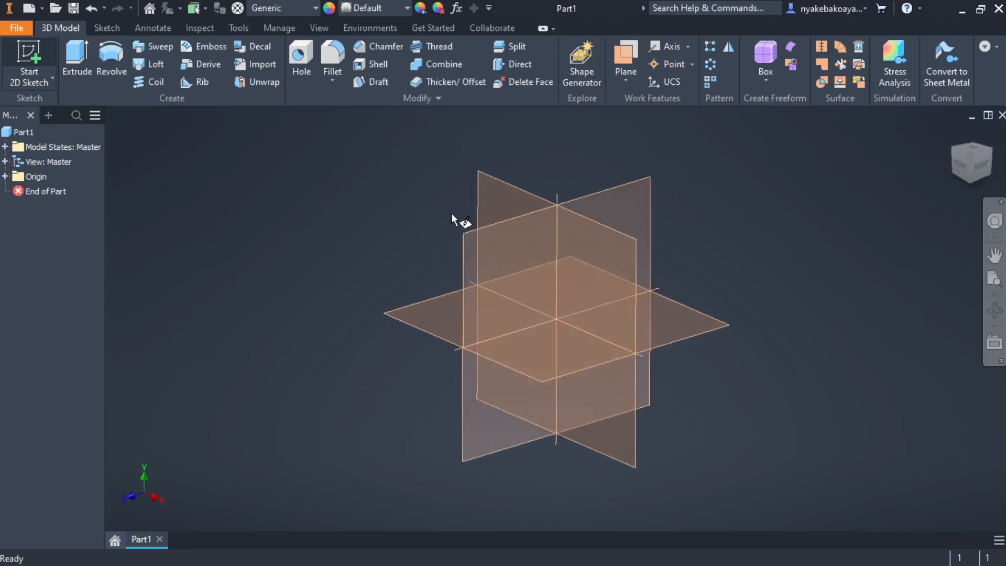
pyautogui.click(496, 196)
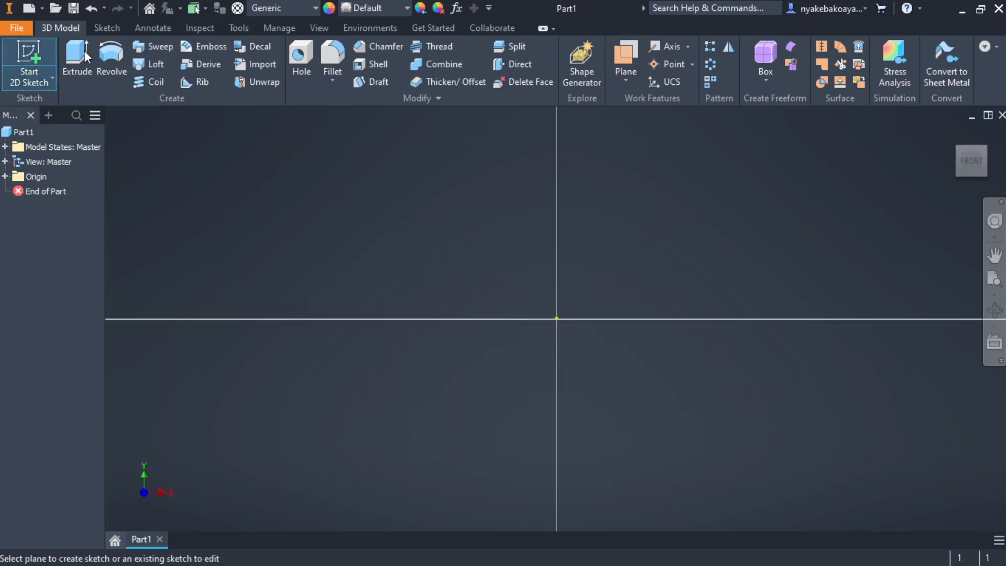
pyautogui.click(195, 55)
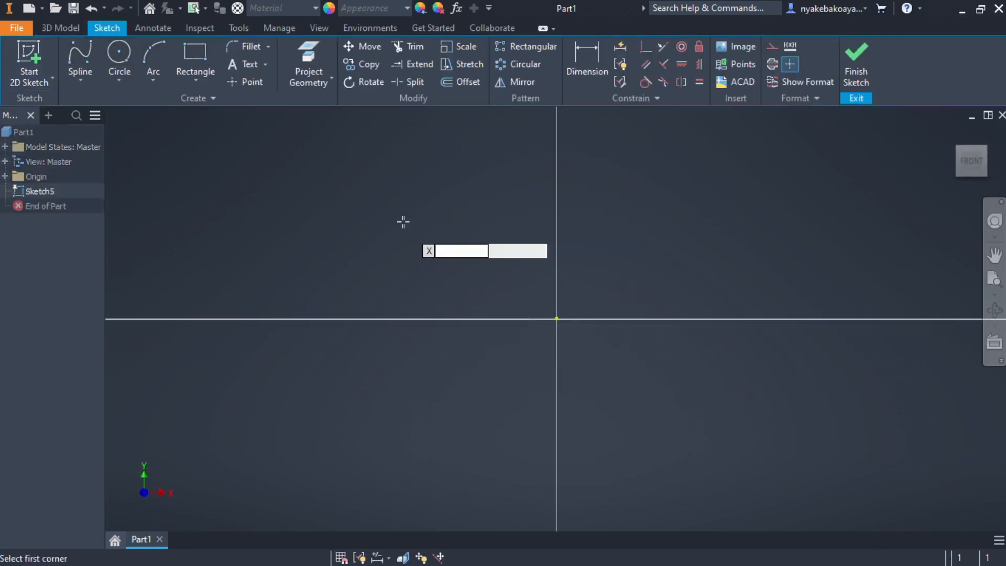
pyautogui.click(405, 221)
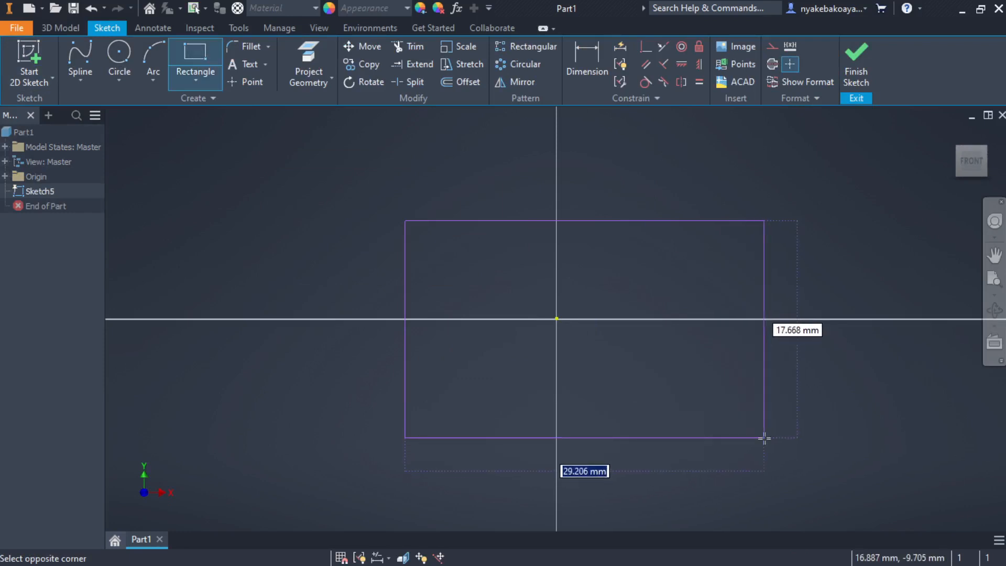
pyautogui.write('30')
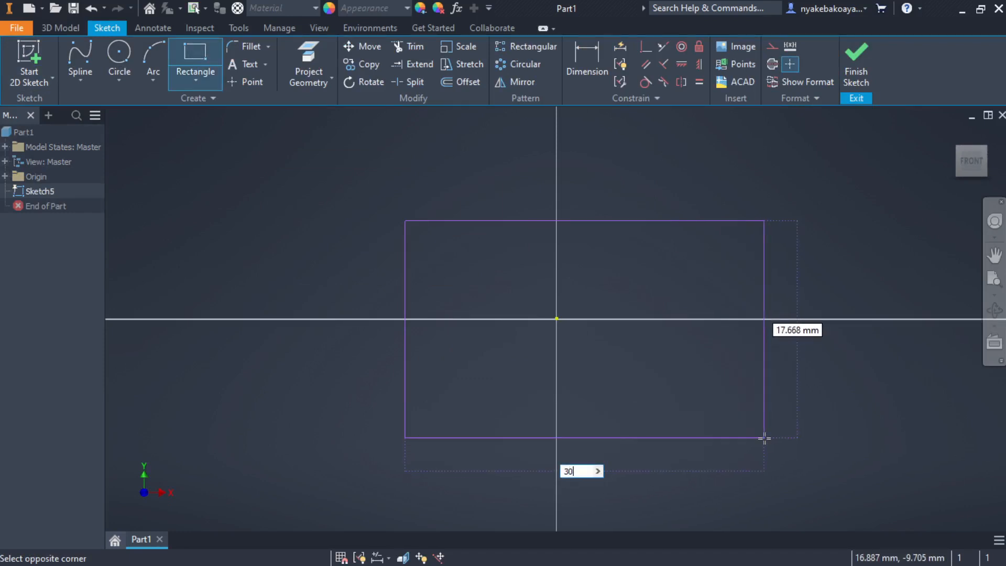
pyautogui.press('Tab')
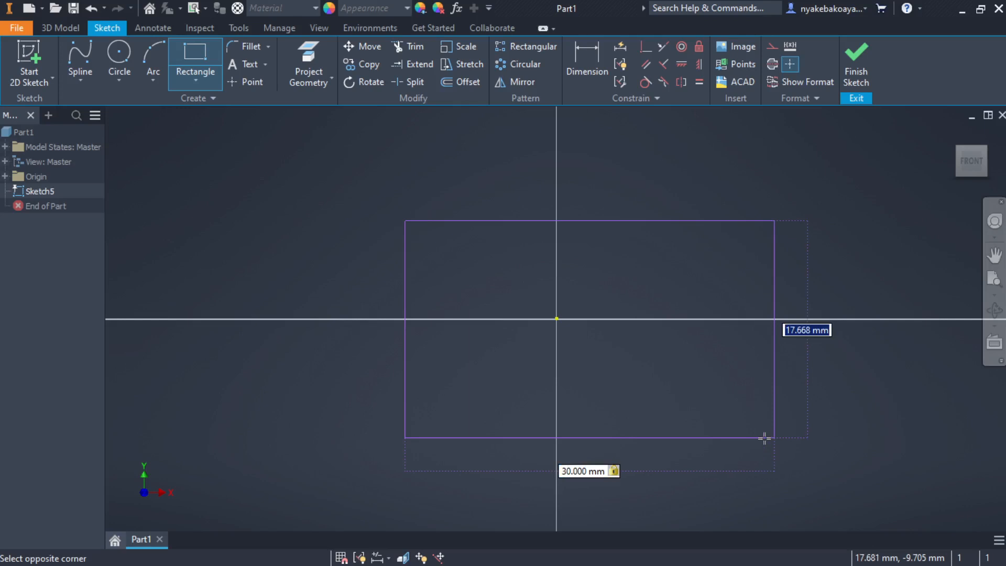
pyautogui.write('40')
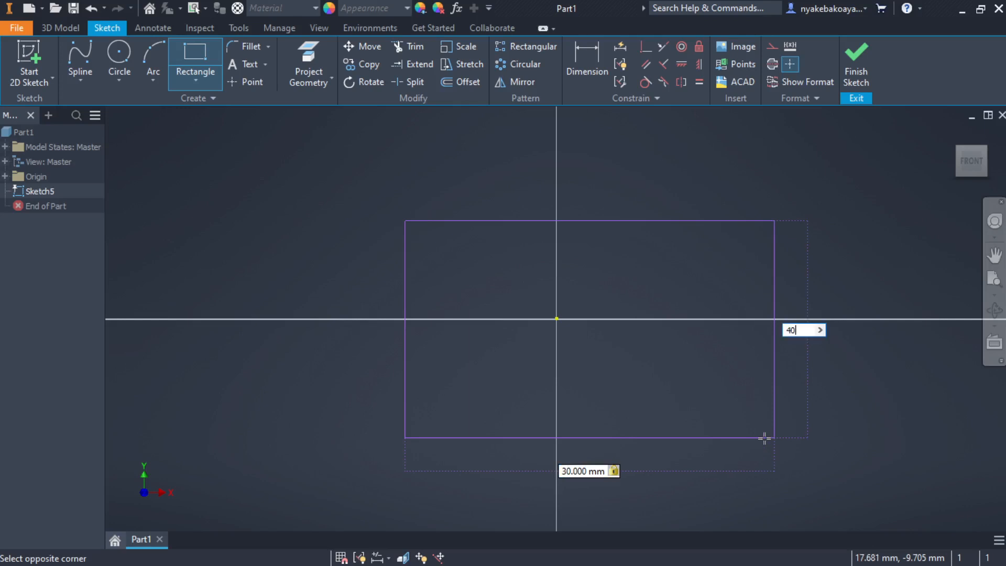
pyautogui.press('Return')
pyautogui.scroll(-4, 683, 364)
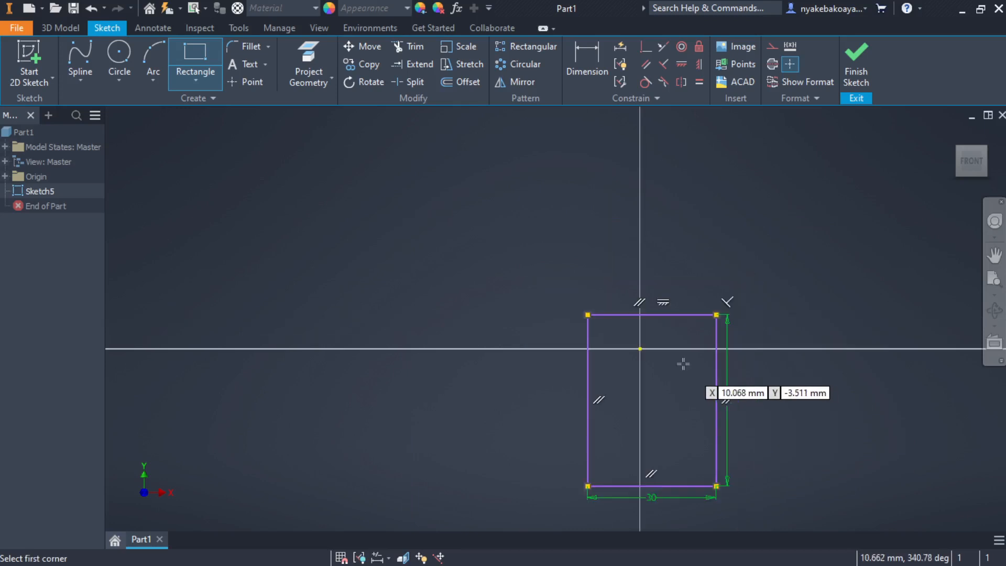
# Centre the rectangle by aligning its top edge midpoint vertically and its left edge midpoint horizontally with the origin, and finish the sketch
pyautogui.scroll(8, 676, 335)
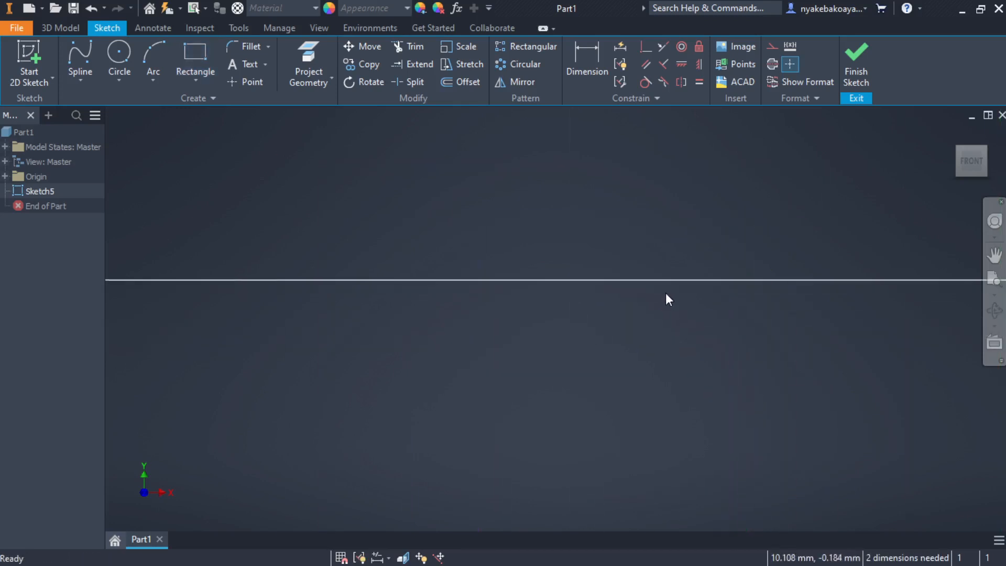
pyautogui.scroll(-6, 665, 298)
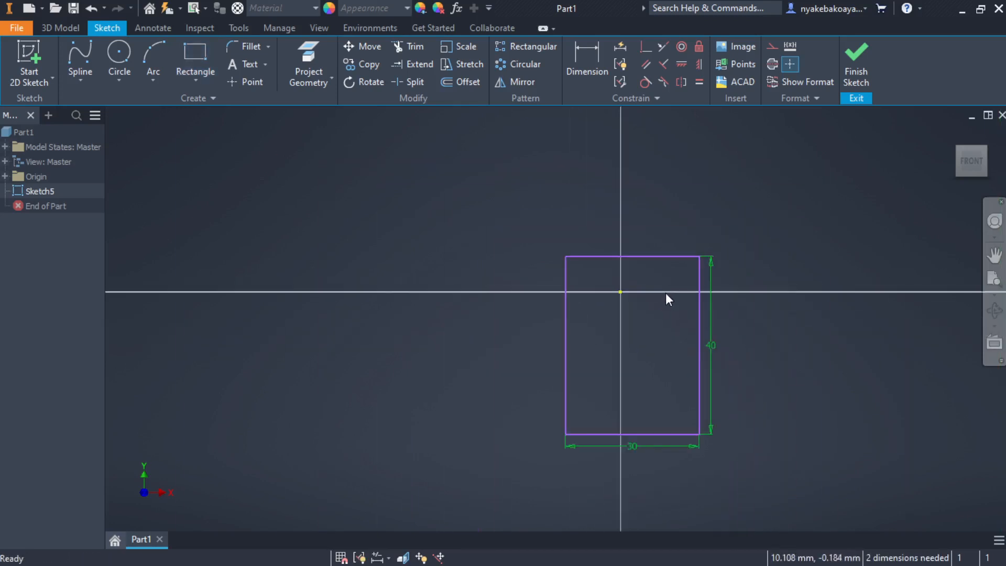
pyautogui.click(699, 66)
pyautogui.click(587, 272)
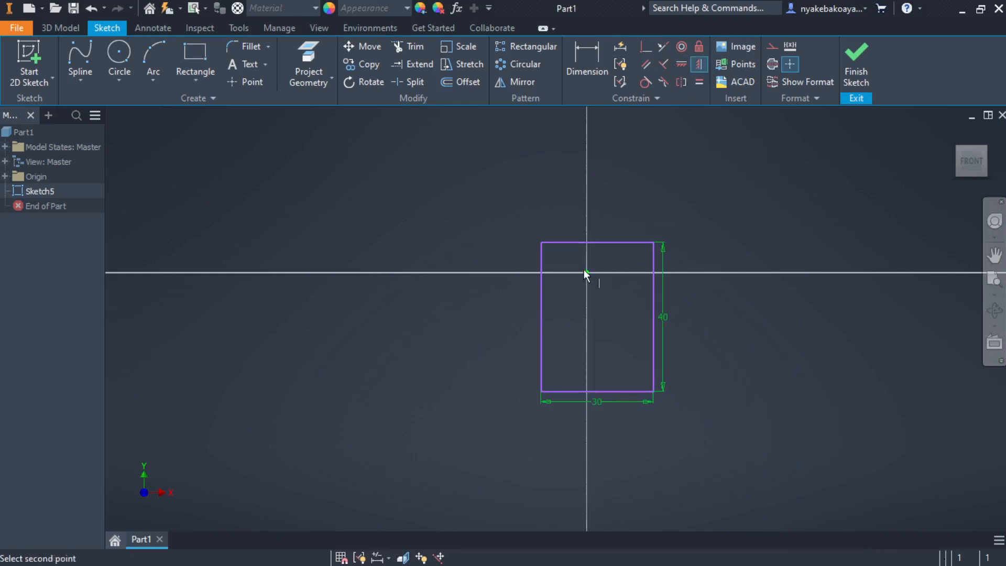
pyautogui.click(597, 242)
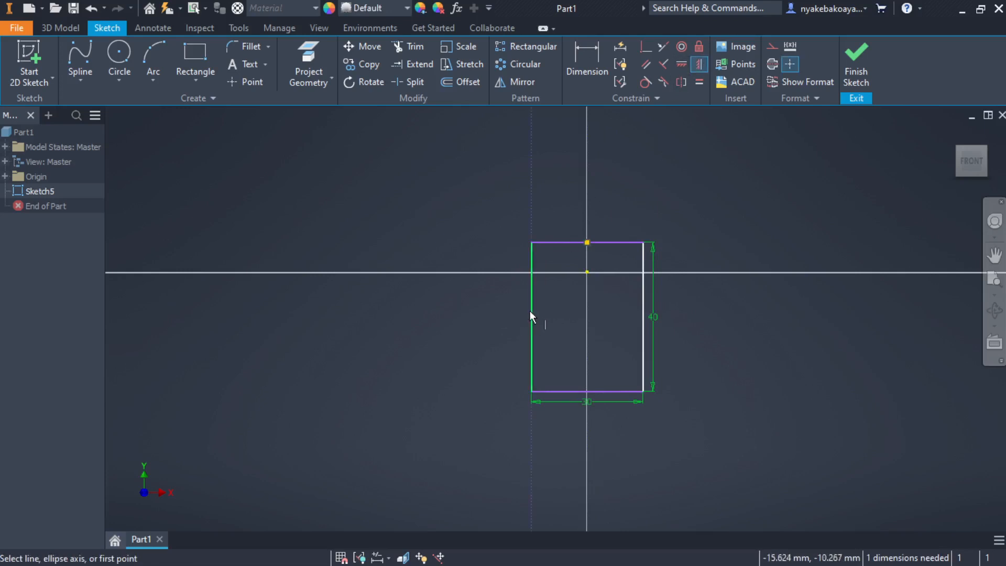
pyautogui.click(680, 65)
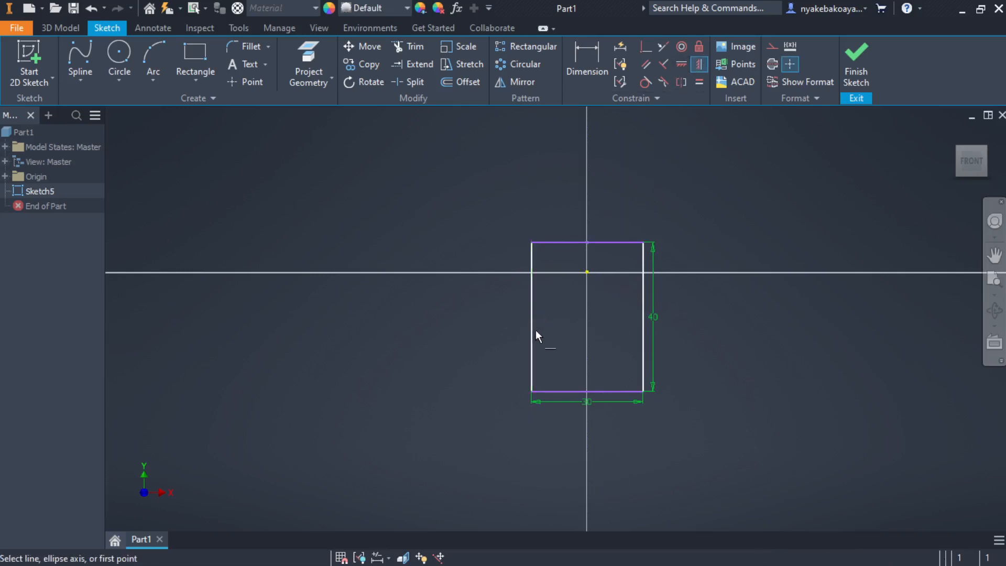
pyautogui.click(531, 316)
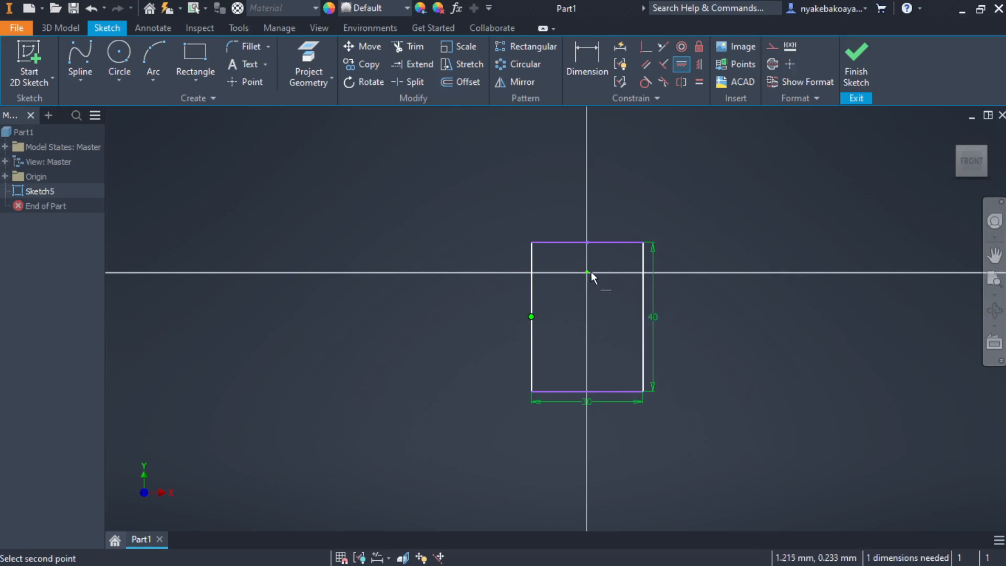
pyautogui.click(588, 272)
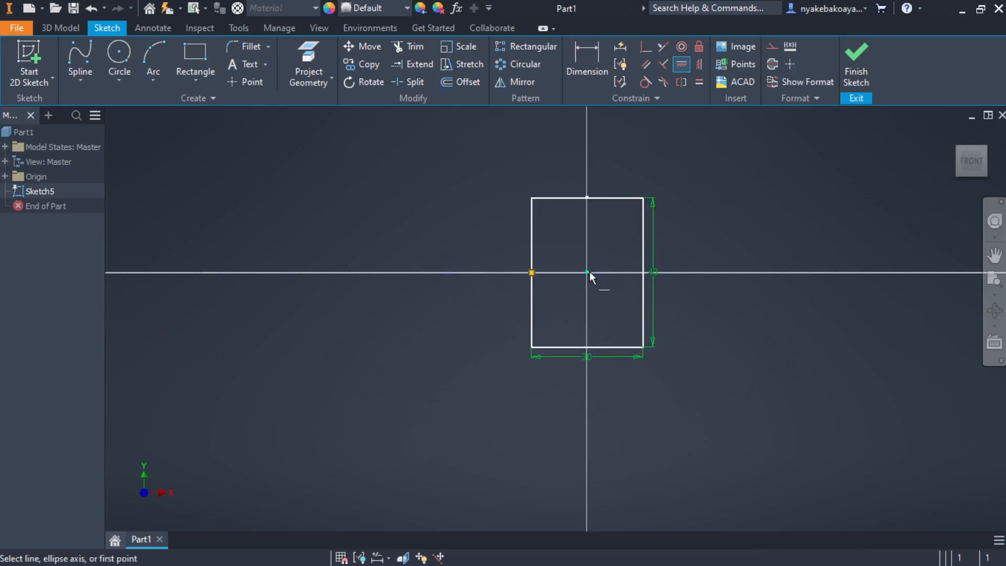
pyautogui.click(853, 63)
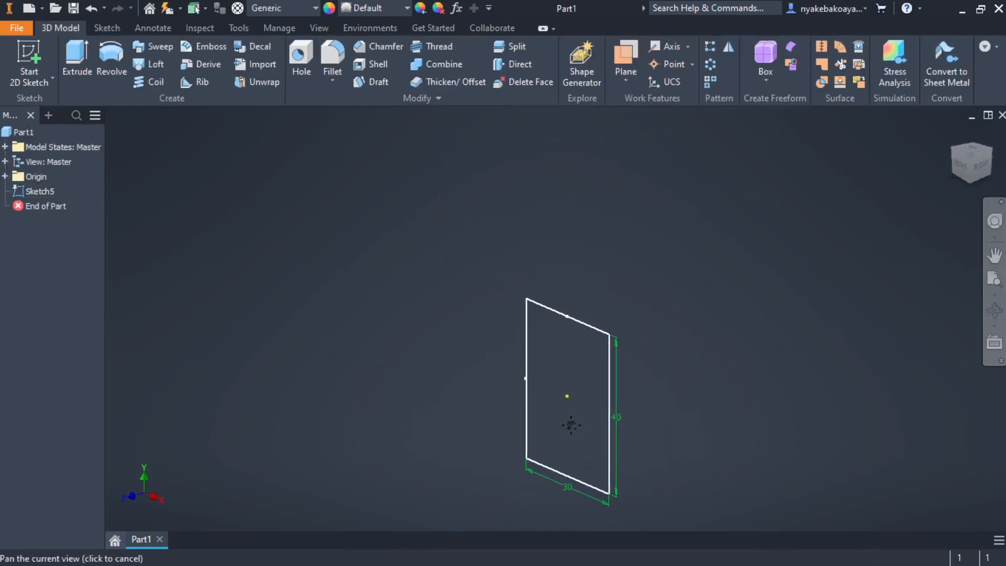
# Create a work plane offset 30 mm from the XY Plane, in front of the rectangle
pyautogui.moveTo(546, 402); pyautogui.dragTo(540, 371, button='middle')
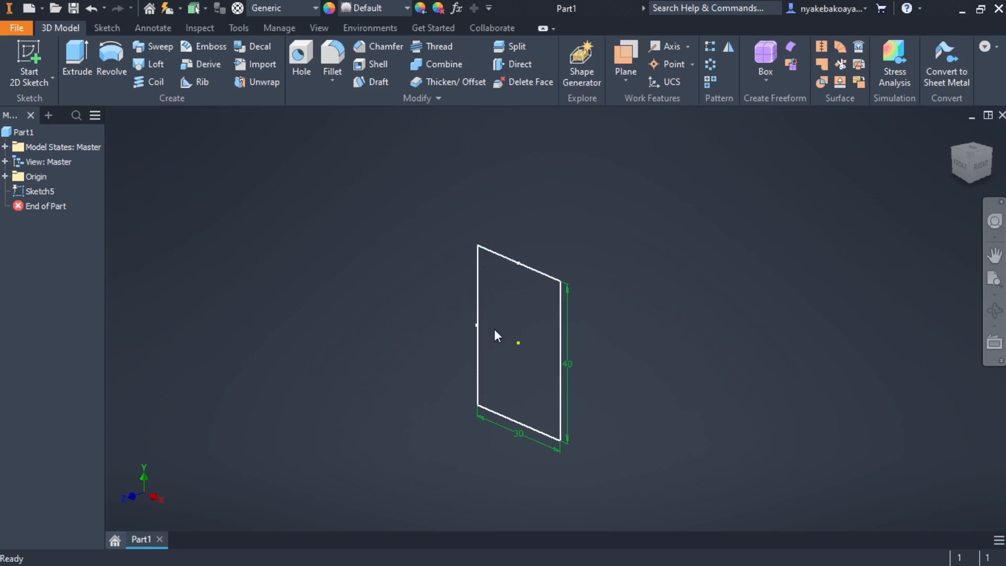
pyautogui.click(624, 55)
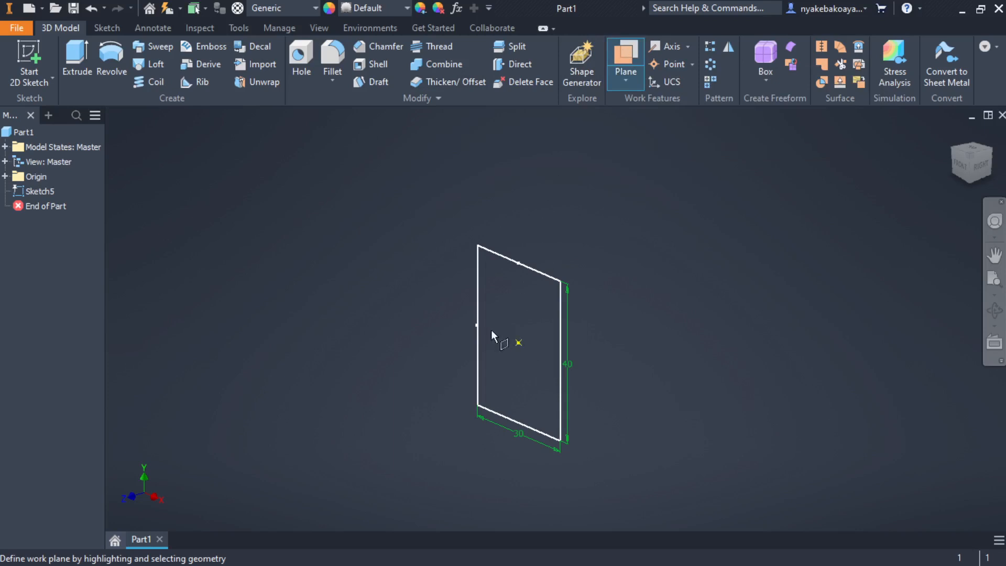
pyautogui.click(5, 177)
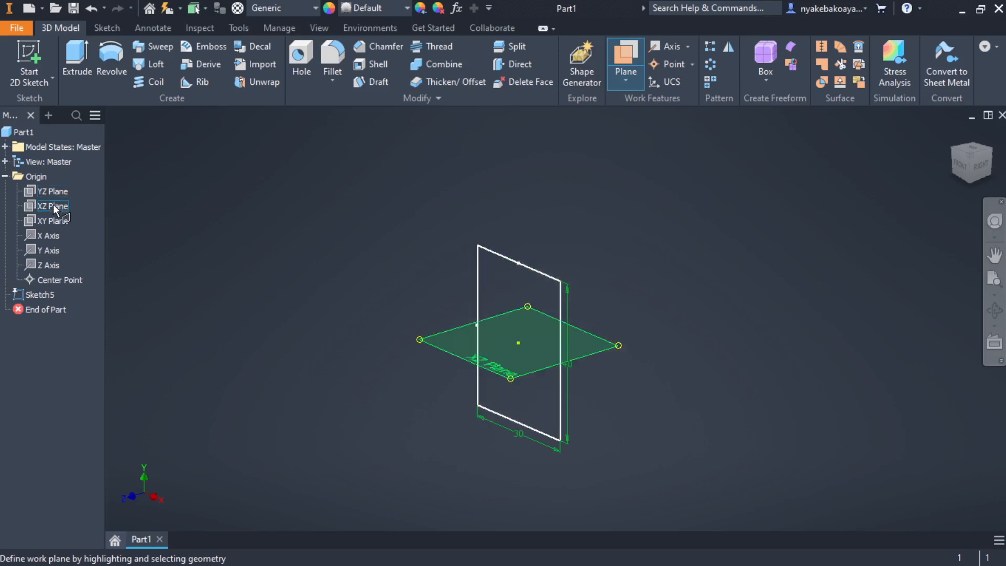
pyautogui.click(54, 221)
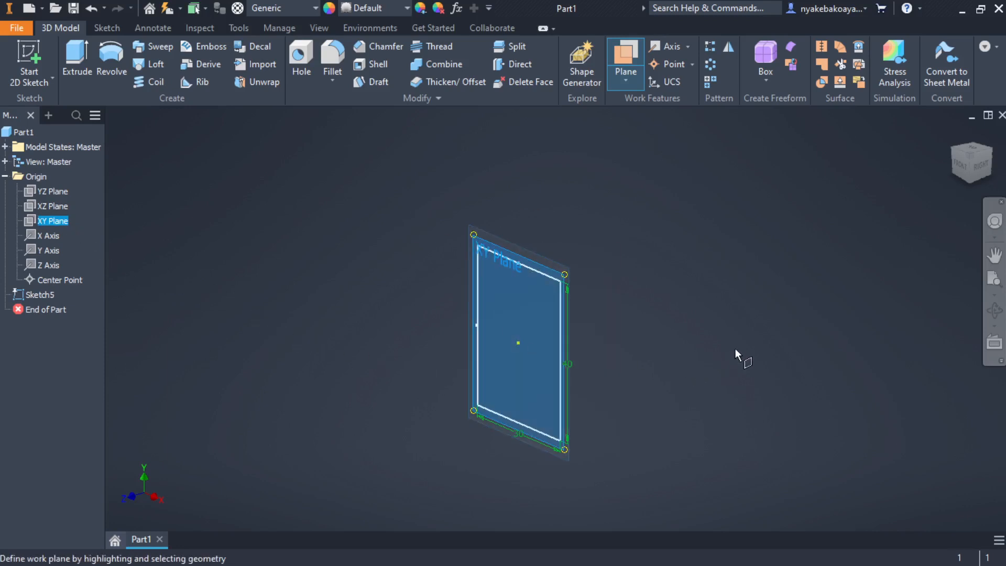
pyautogui.moveTo(735, 348); pyautogui.dragTo(644, 382)
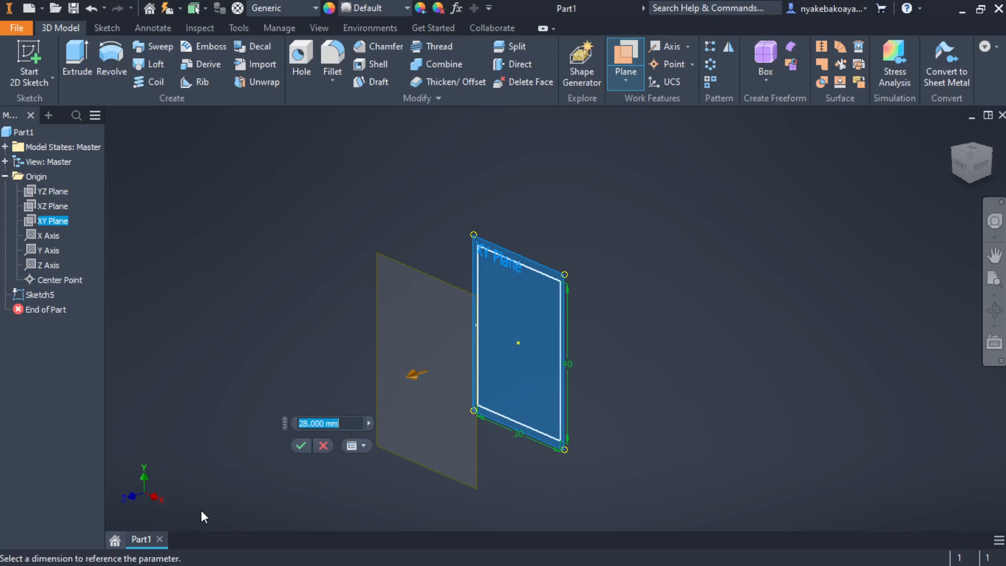
pyautogui.write('30')
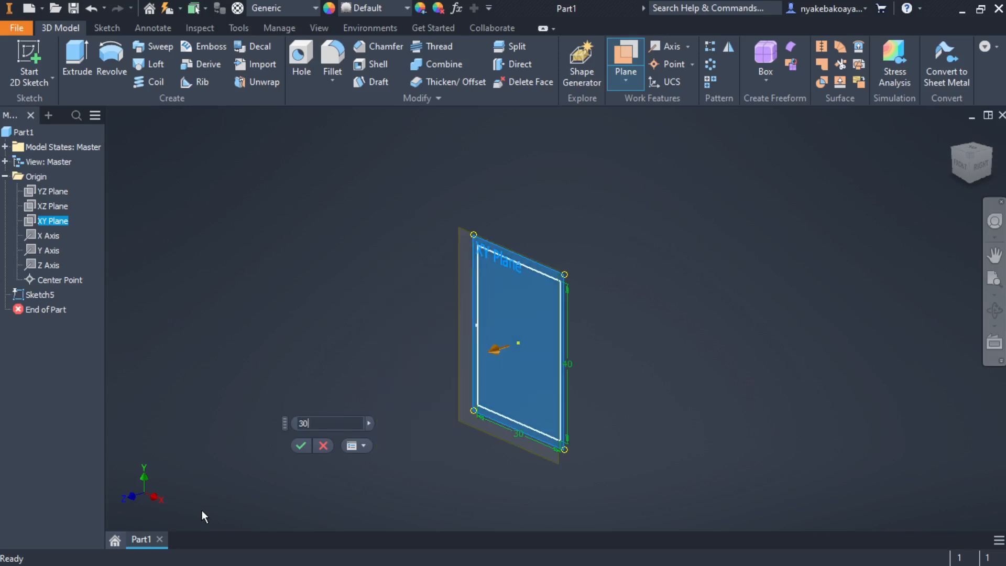
pyautogui.click(299, 445)
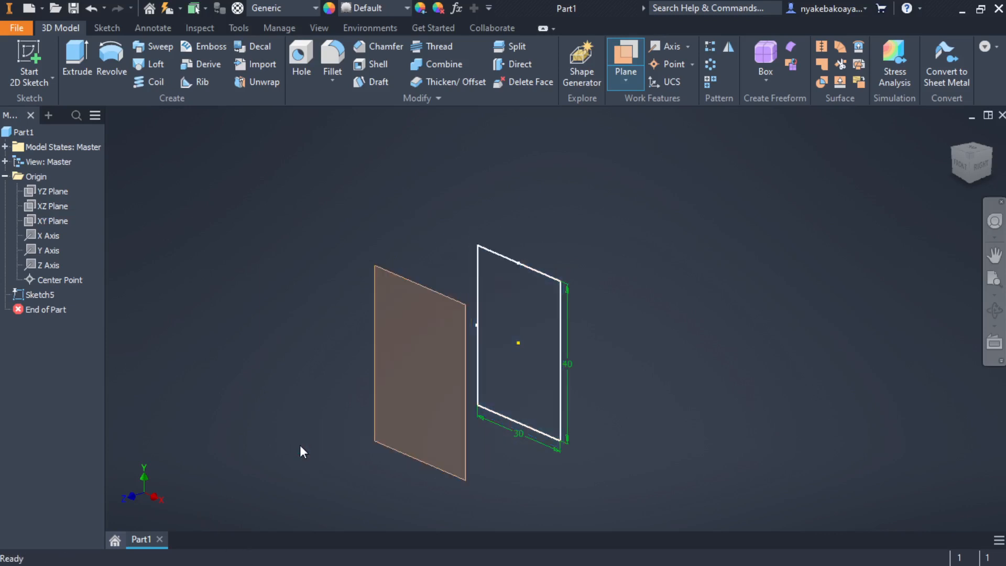
# Start a sketch on the offset work plane and draw a 12 mm diameter circle centred on the origin
pyautogui.click(371, 333)
pyautogui.press('s')
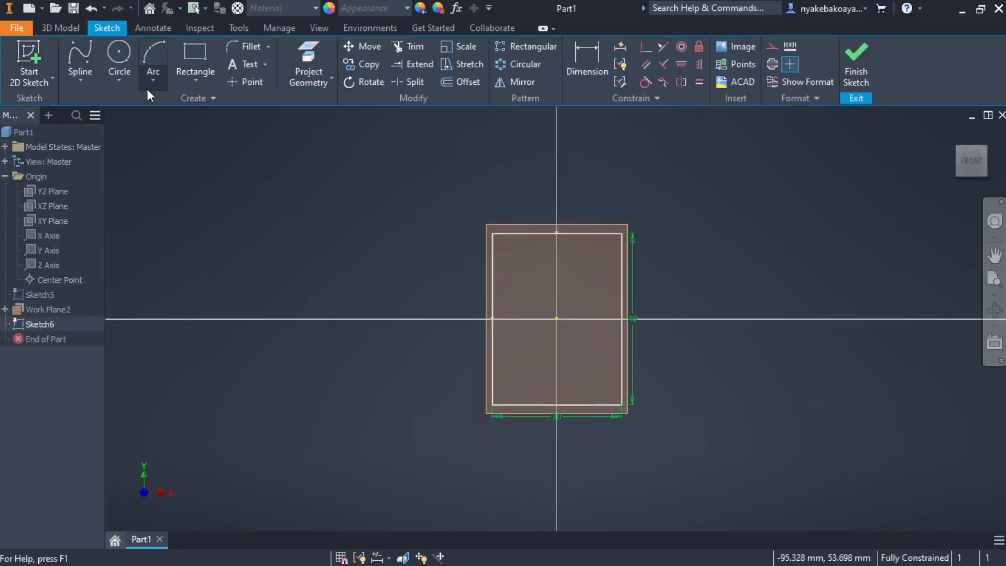
pyautogui.click(120, 54)
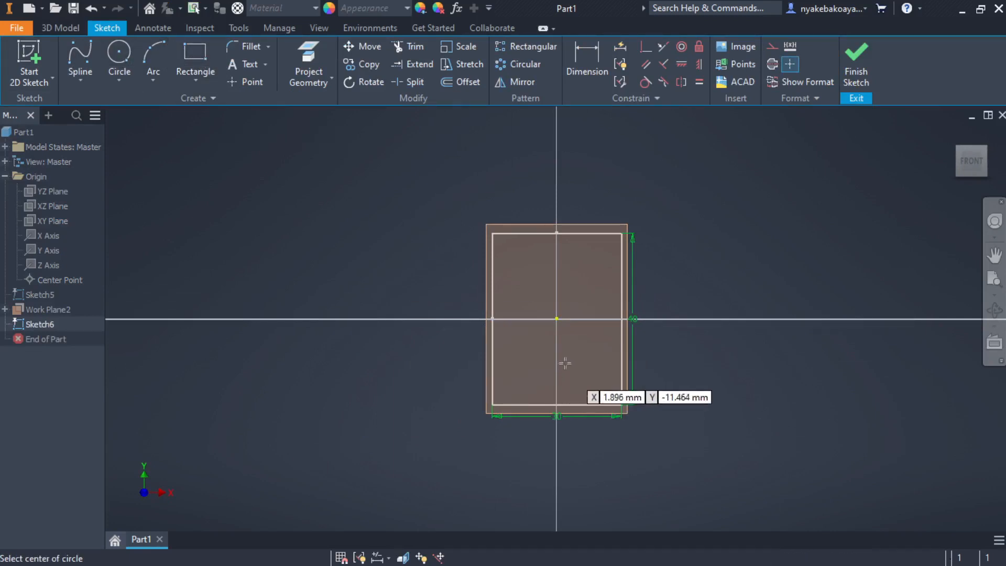
pyautogui.click(307, 61)
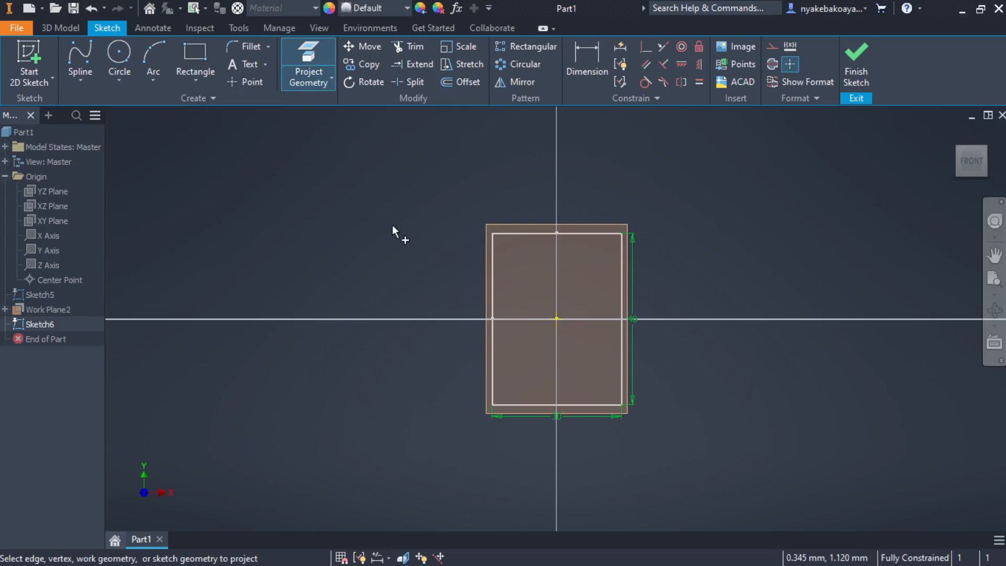
pyautogui.click(120, 53)
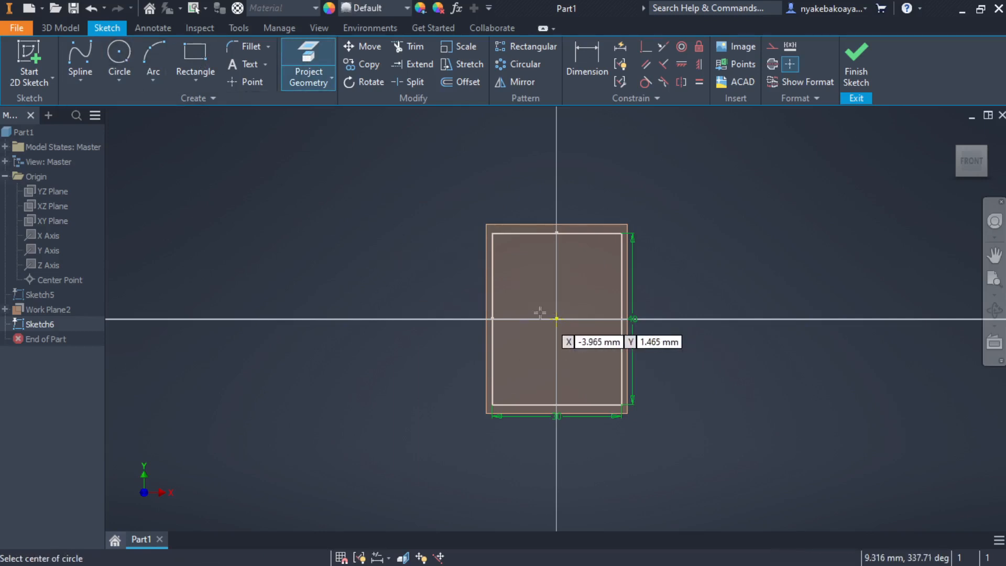
pyautogui.click(557, 318)
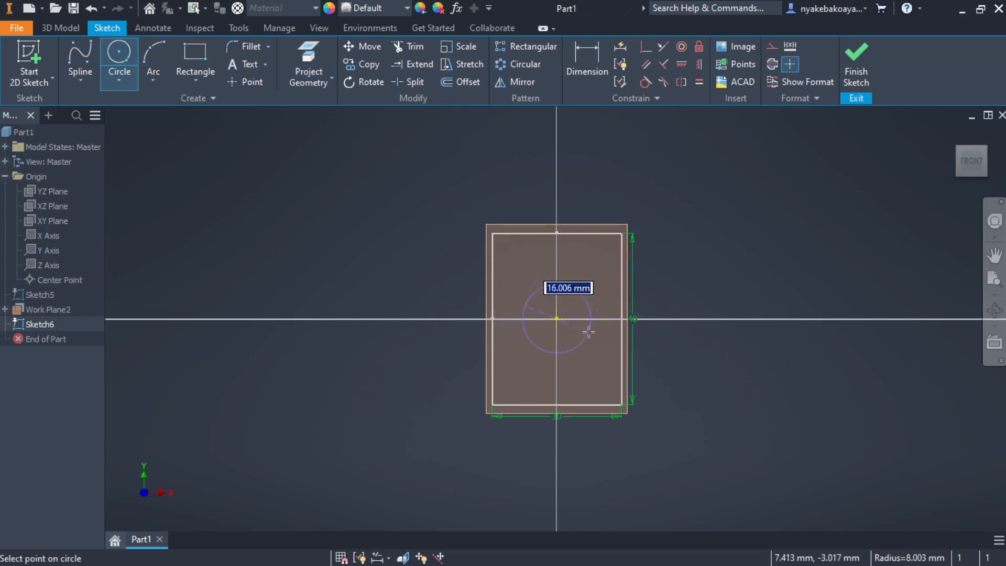
pyautogui.write('3')
pyautogui.press('BackSpace')
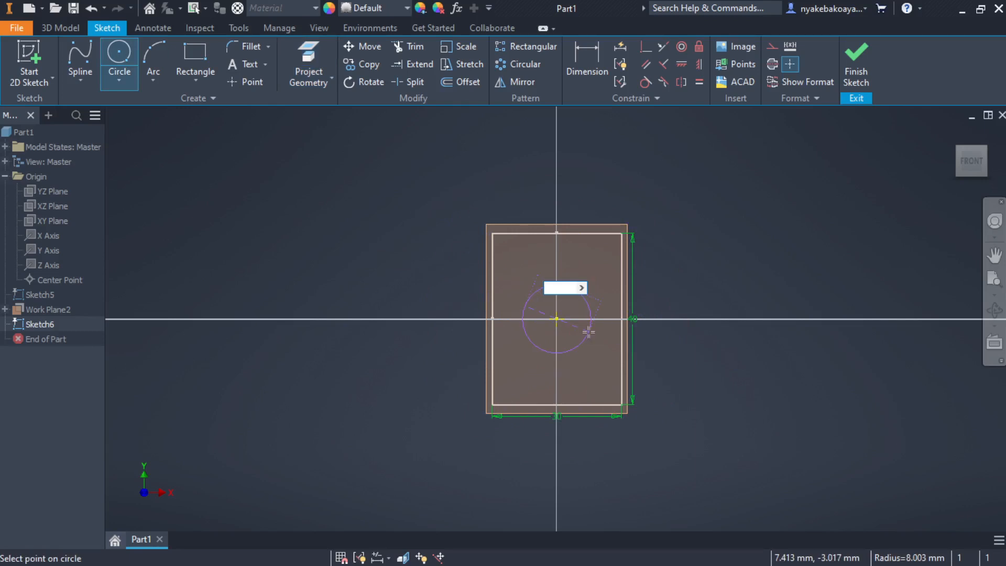
pyautogui.write('12')
pyautogui.press('Return')
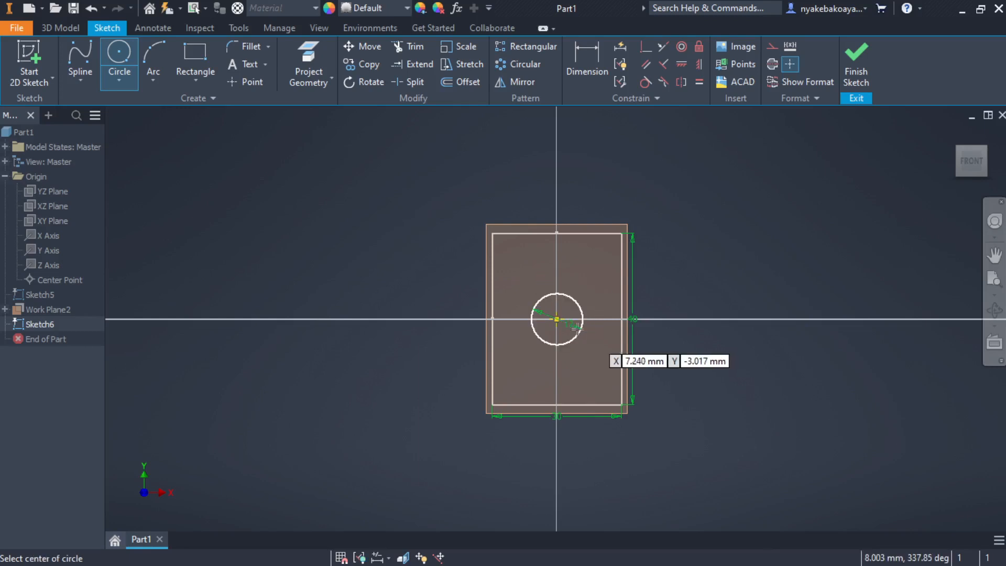
pyautogui.press('Escape')
# Set the circle's diameter to 20 mm and finish the sketch
pyautogui.doubleClick(573, 322)
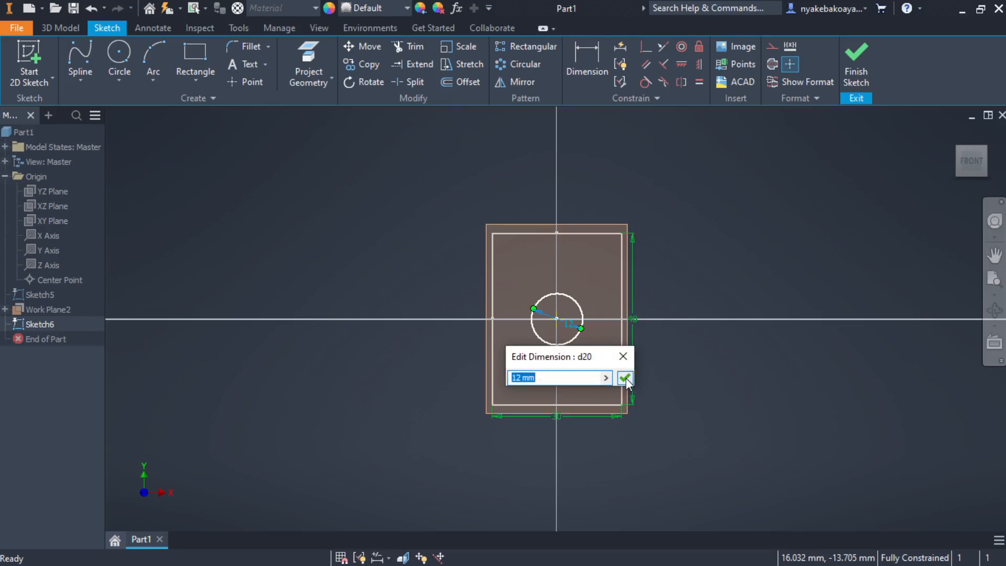
pyautogui.write('20')
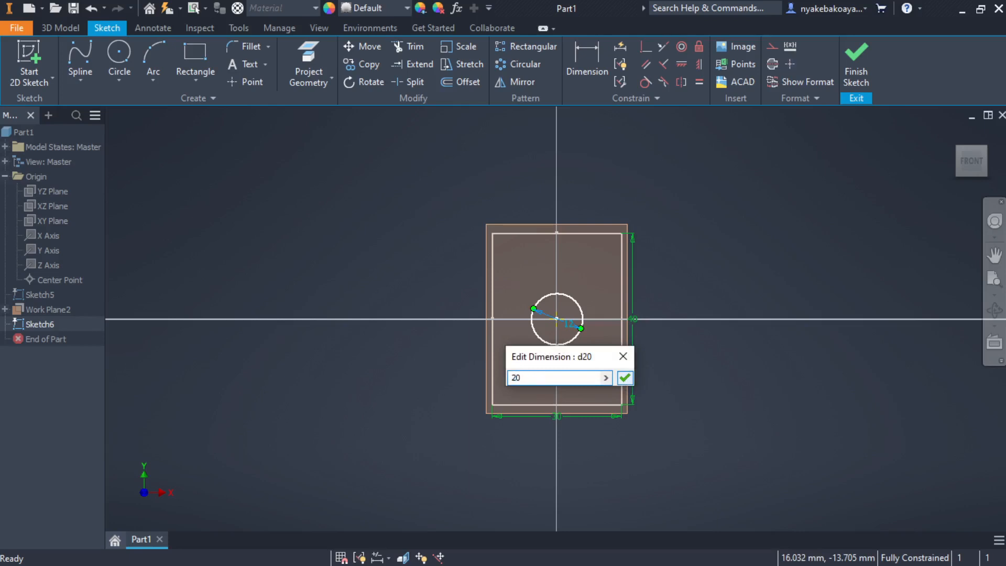
pyautogui.click(627, 378)
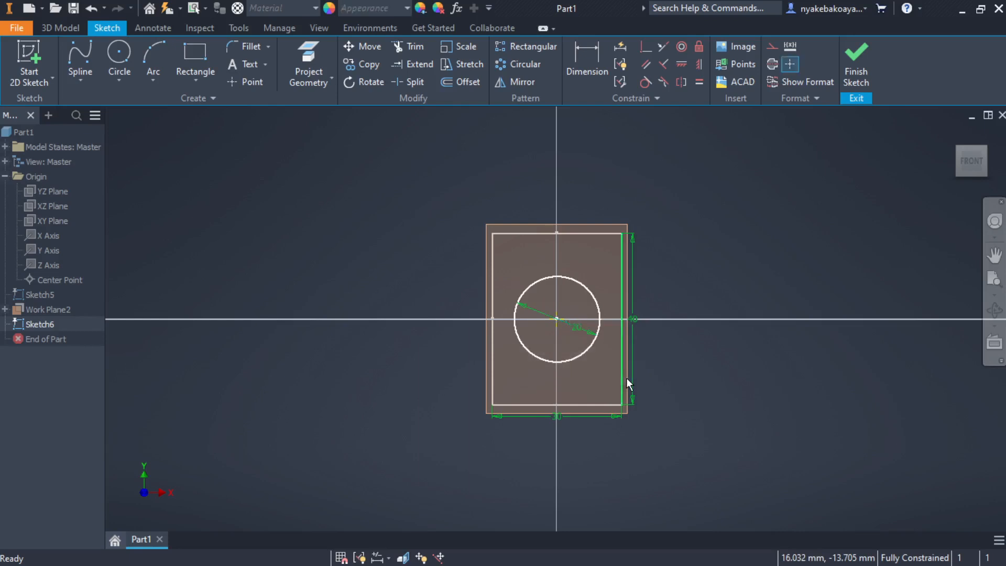
pyautogui.click(858, 79)
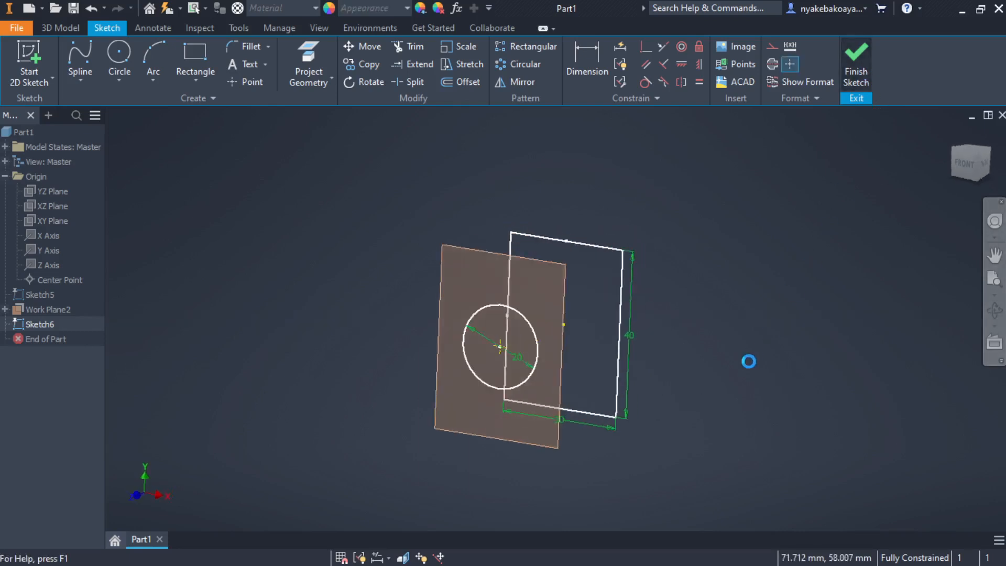
# Start a Loft with the 30 x 40 mm rectangle and the circle as its sections
pyautogui.moveTo(716, 456)
pyautogui.keyDown('shift'); pyautogui.mouseDown(button='middle')
pyautogui.moveTo(687, 463)
pyautogui.moveTo(573, 399)
pyautogui.moveTo(600, 453)
pyautogui.moveTo(534, 383)
pyautogui.mouseUp(button='middle'); pyautogui.keyUp('shift')
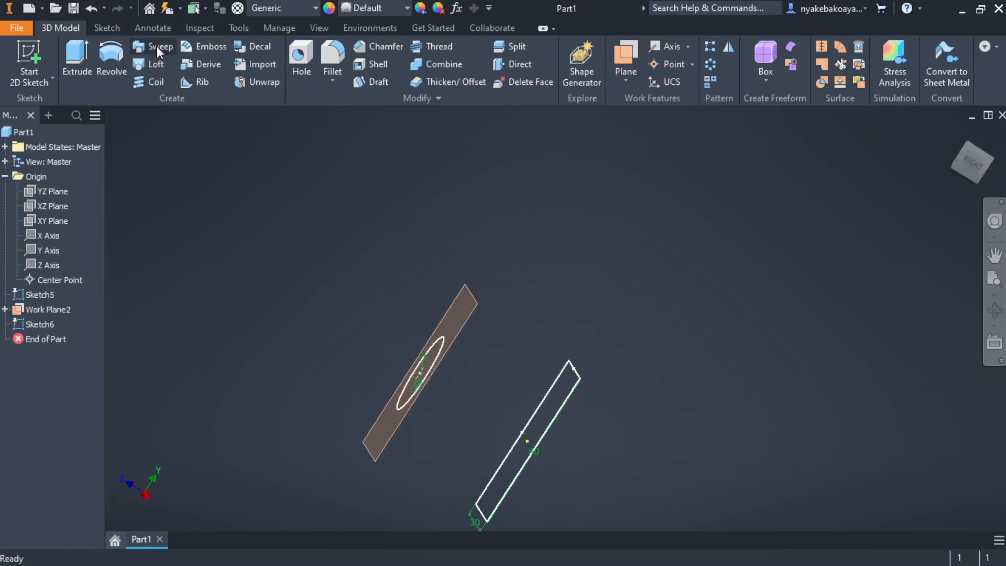
pyautogui.hotkey('shift', 'l')
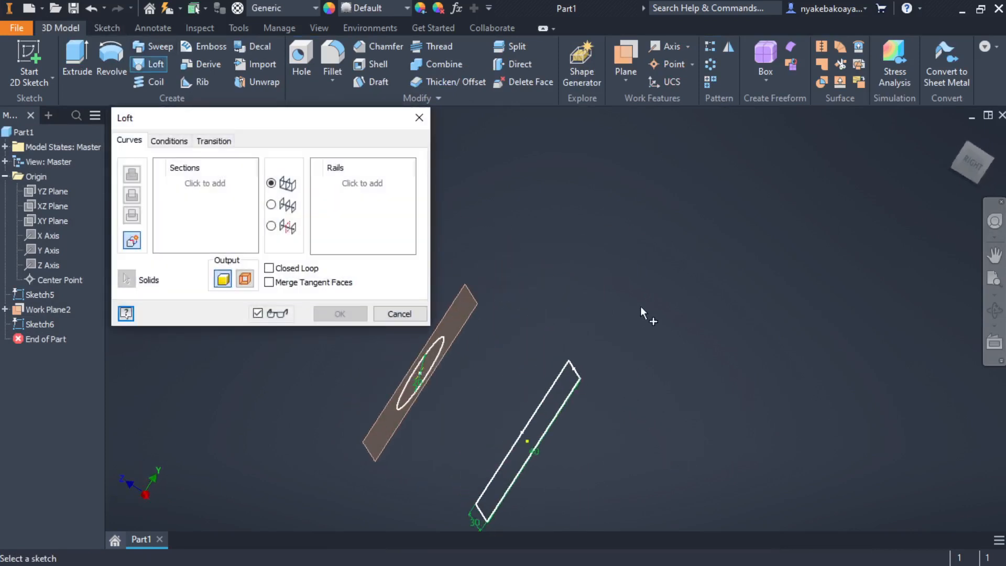
pyautogui.moveTo(640, 306); pyautogui.dragTo(766, 231, button='middle')
pyautogui.moveTo(742, 278); pyautogui.dragTo(751, 249, button='middle')
pyautogui.keyDown('shift'); pyautogui.moveTo(738, 358); pyautogui.dragTo(772, 364, button='middle'); pyautogui.keyUp('shift')
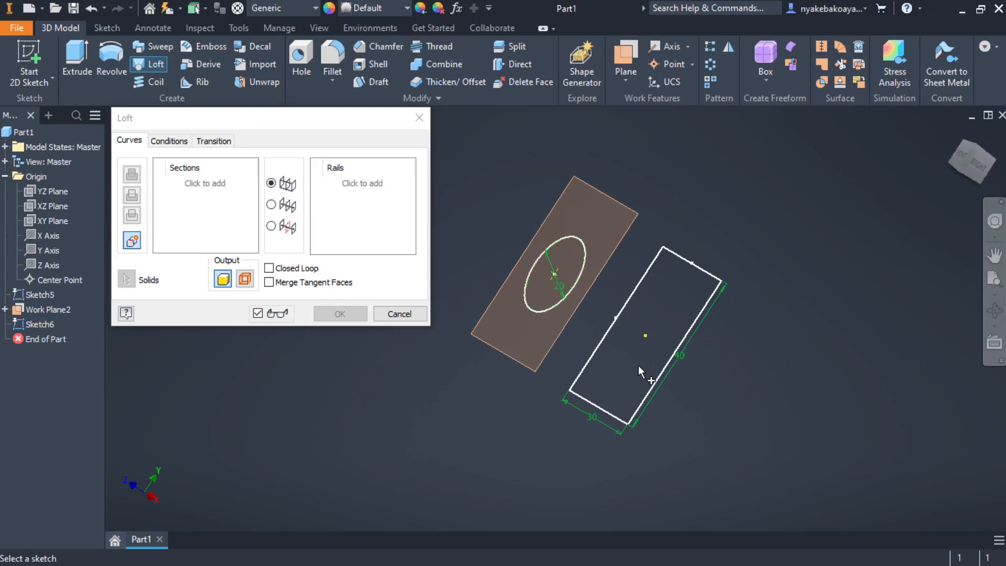
pyautogui.click(602, 347)
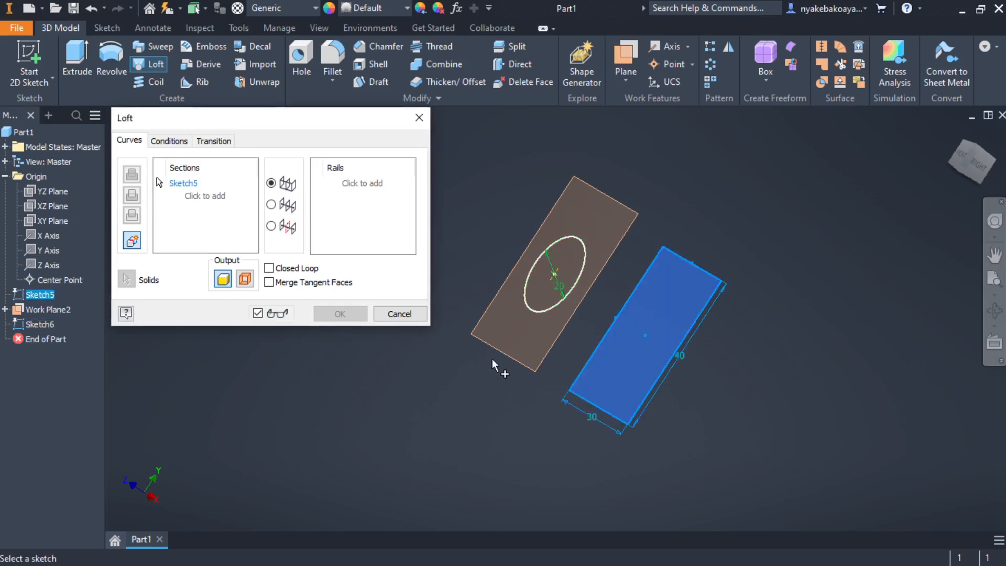
pyautogui.click(532, 306)
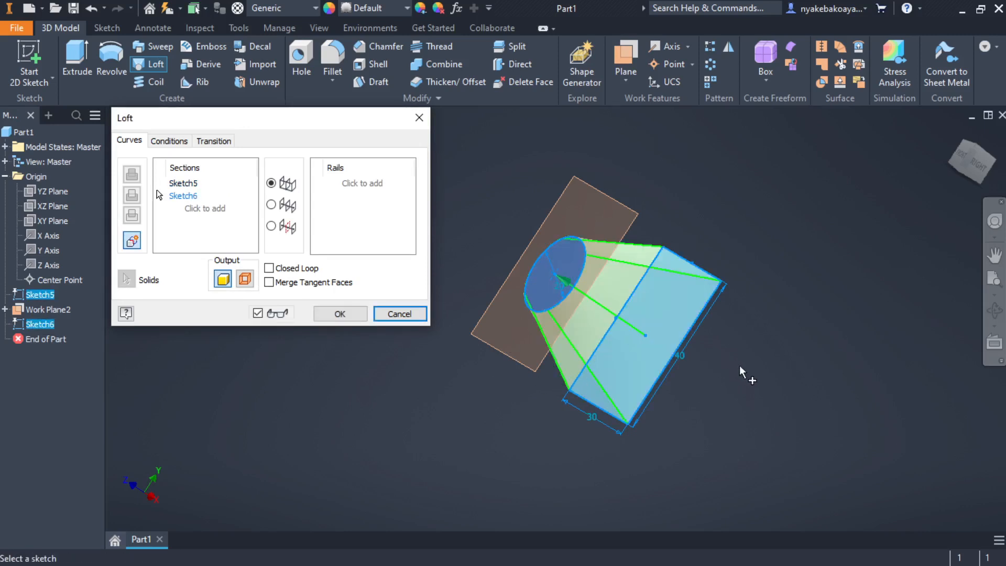
pyautogui.keyDown('shift'); pyautogui.moveTo(770, 393); pyautogui.dragTo(794, 386, button='middle'); pyautogui.keyUp('shift')
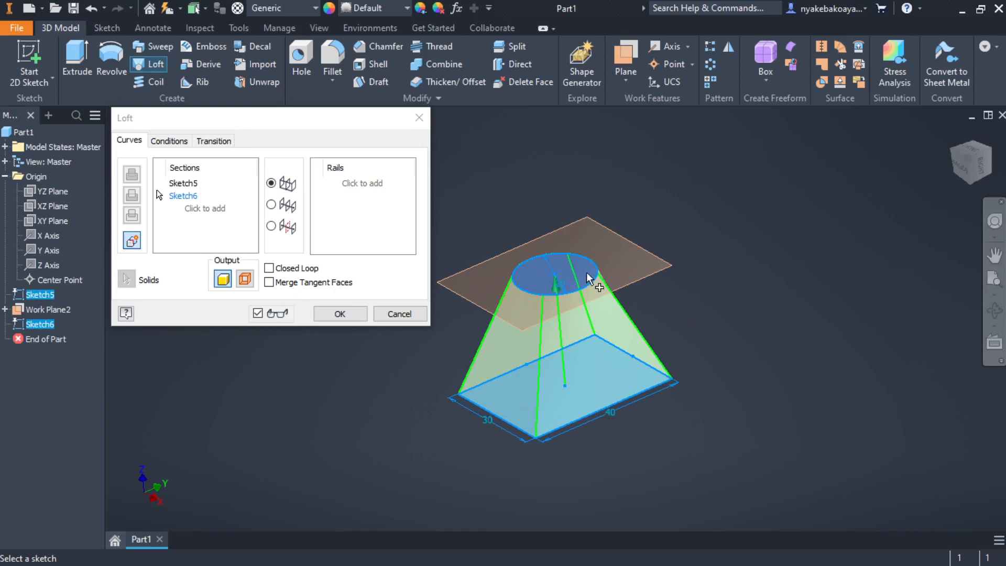
pyautogui.moveTo(669, 360); pyautogui.dragTo(715, 357, button='middle')
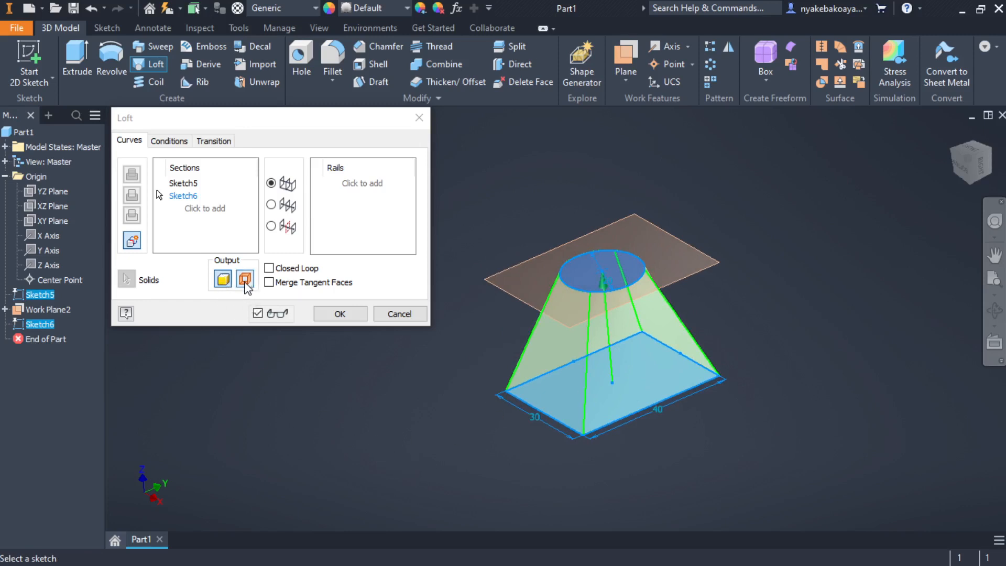
# Switch the loft output to surface and reselect the rectangle and the circle as sections
pyautogui.click(246, 280)
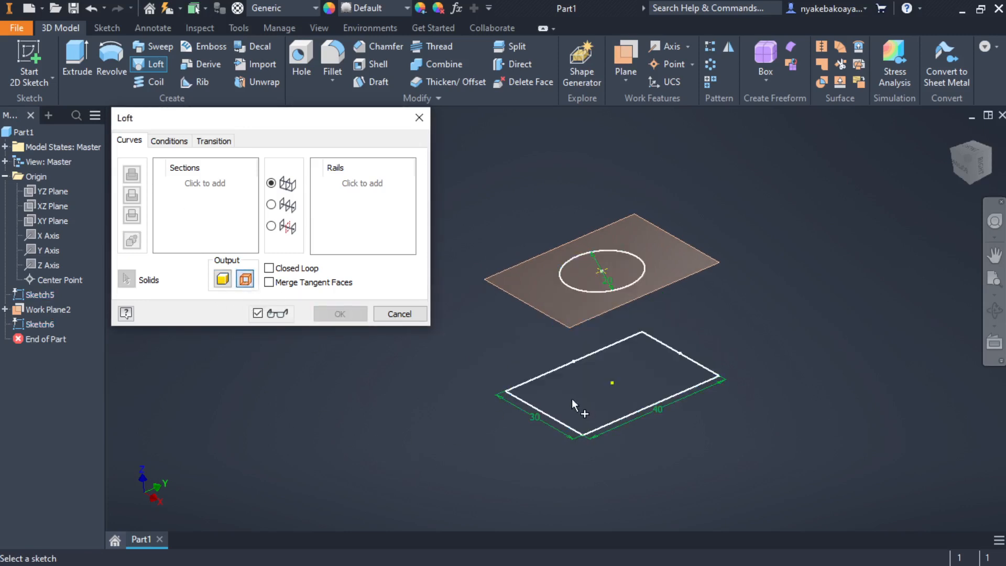
pyautogui.click(550, 415)
pyautogui.click(575, 289)
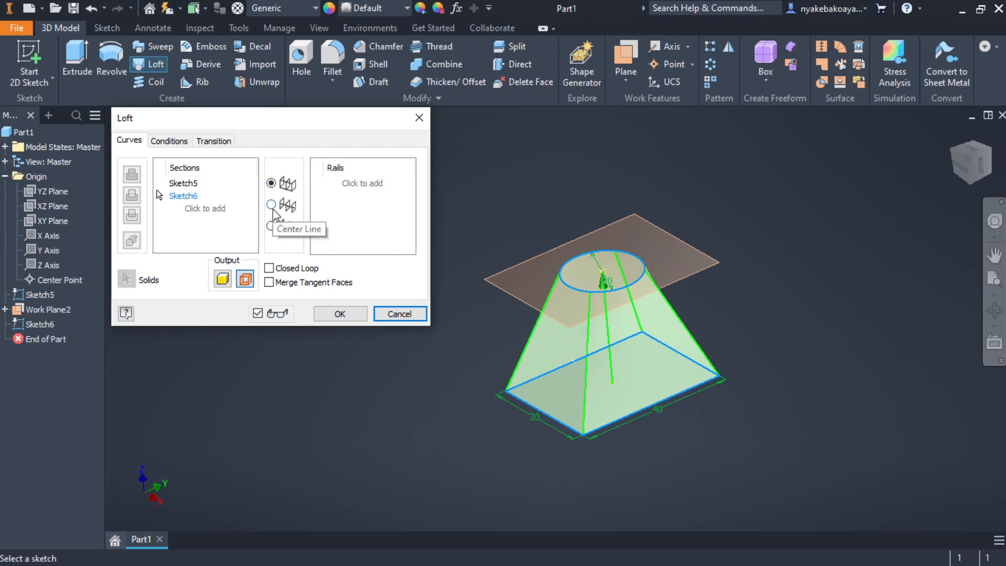
# Try the Center Line and Area Loft types, return to the Rails type and create the surface loft
pyautogui.click(271, 206)
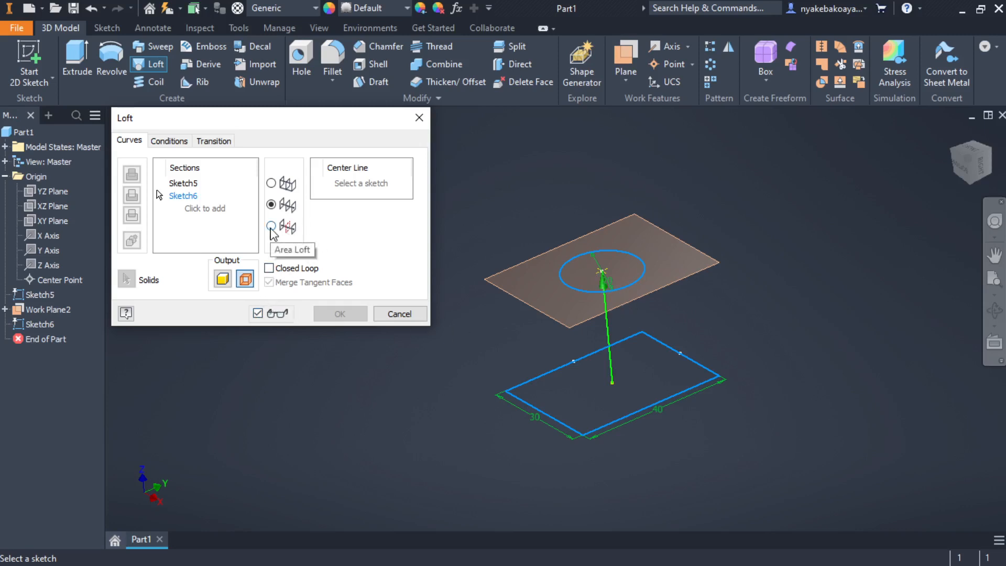
pyautogui.click(270, 227)
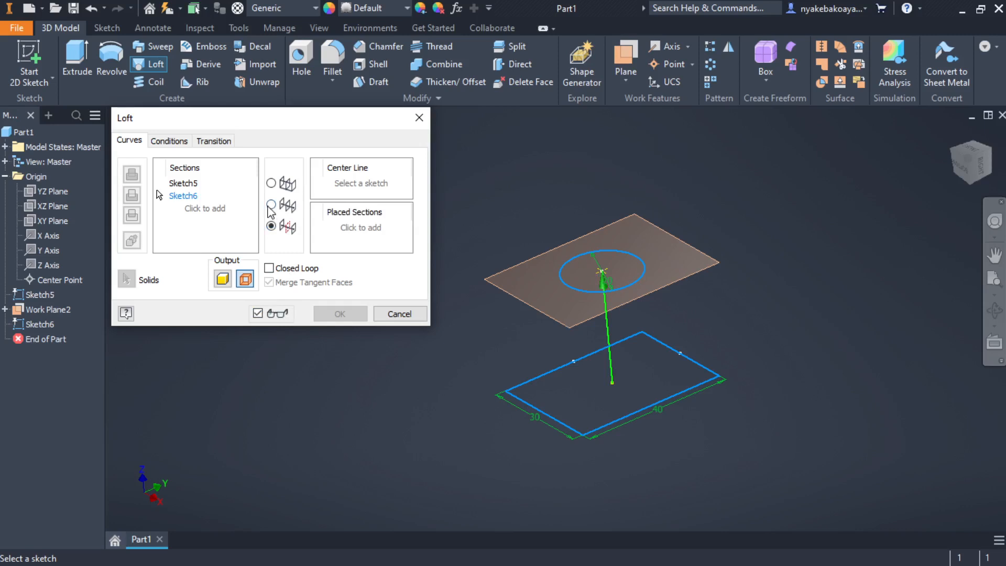
pyautogui.click(271, 182)
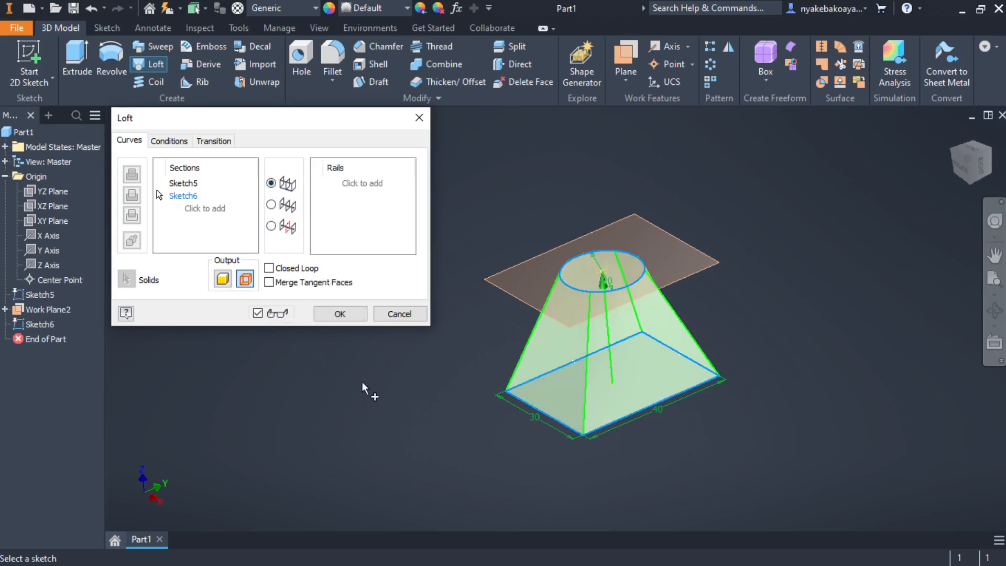
pyautogui.click(339, 314)
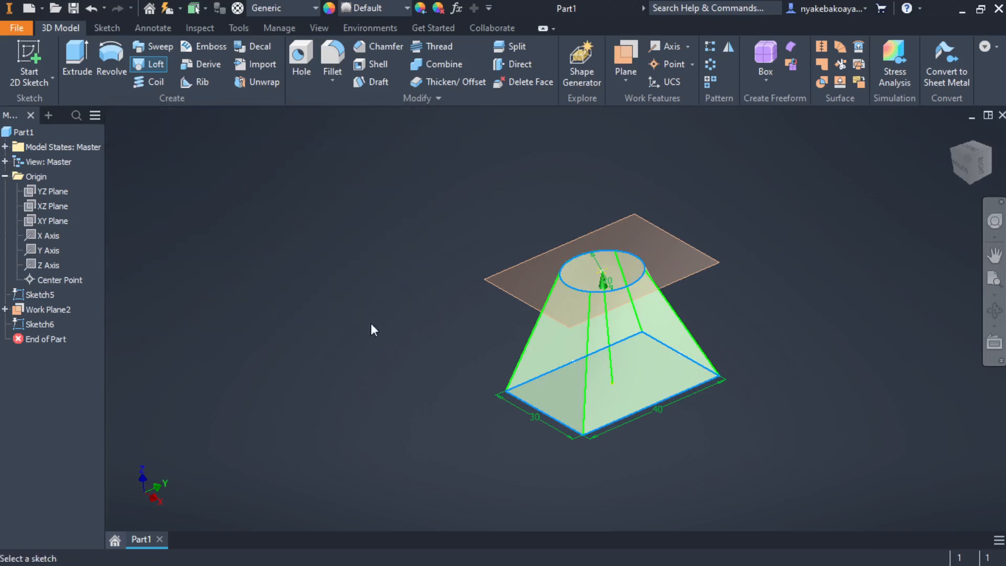
# Inspect the lofted surface and review its loft settings without changing them
pyautogui.keyDown('shift'); pyautogui.moveTo(815, 418); pyautogui.dragTo(714, 366, button='middle'); pyautogui.keyUp('shift')
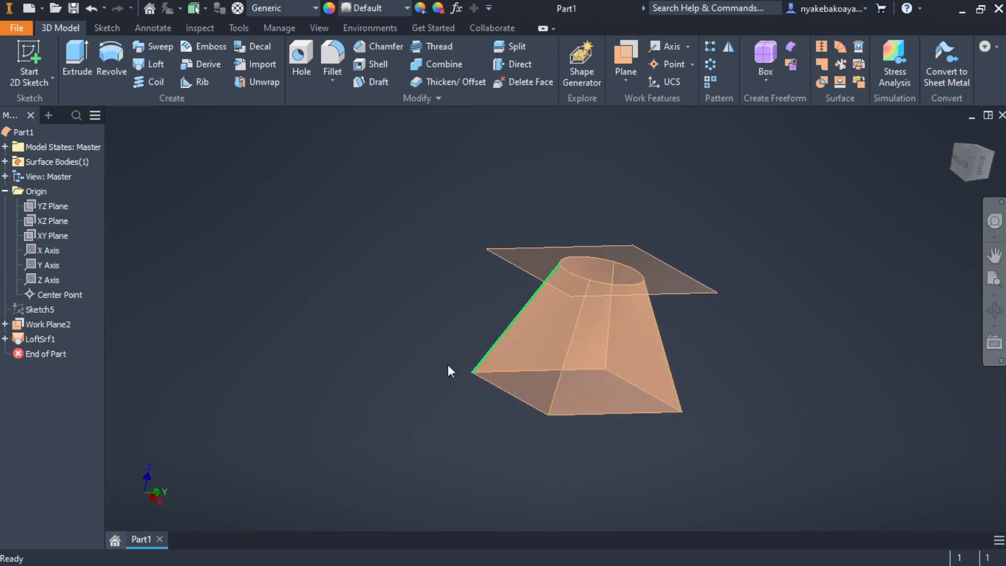
pyautogui.click(32, 341)
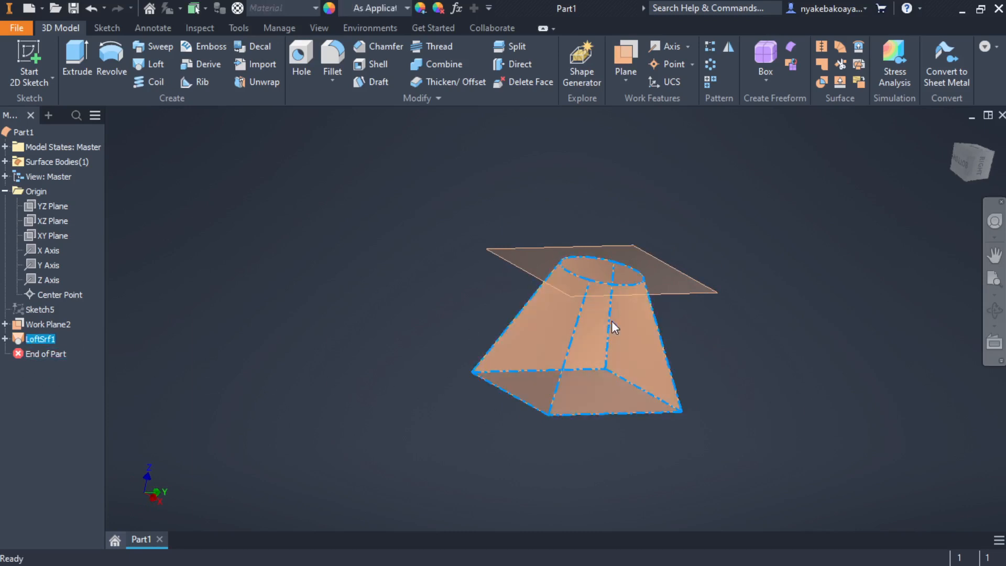
pyautogui.click(609, 321)
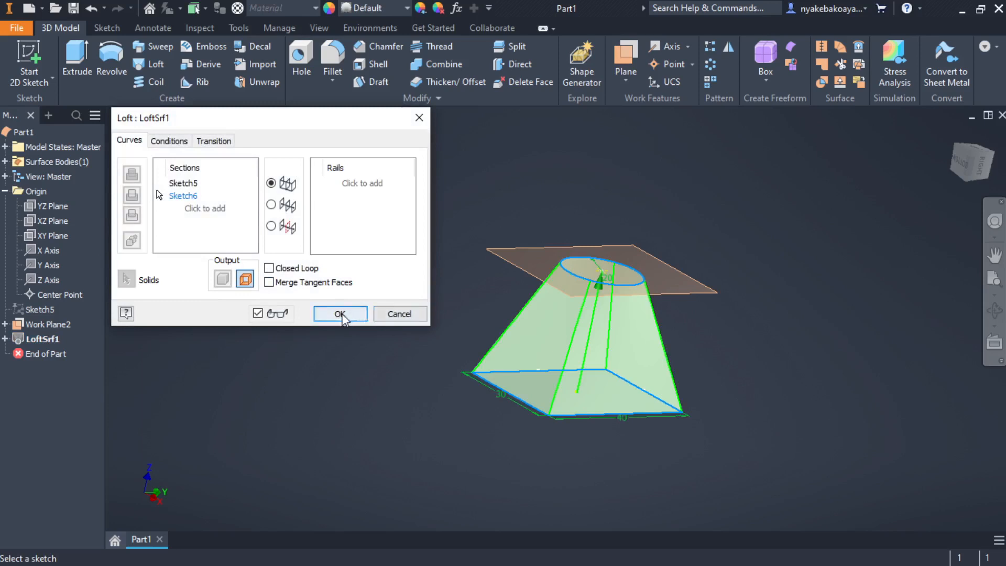
pyautogui.click(399, 314)
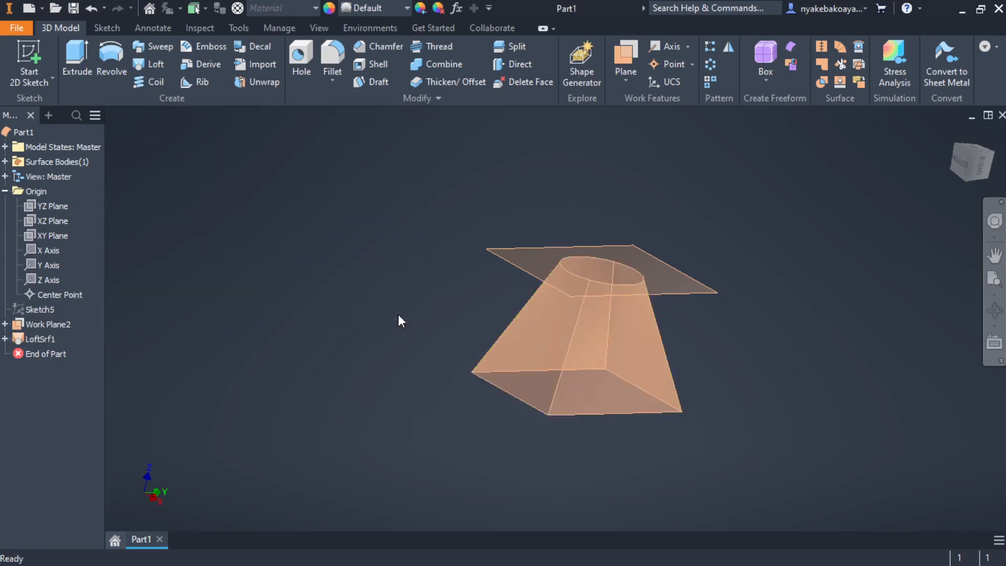
pyautogui.click(41, 339)
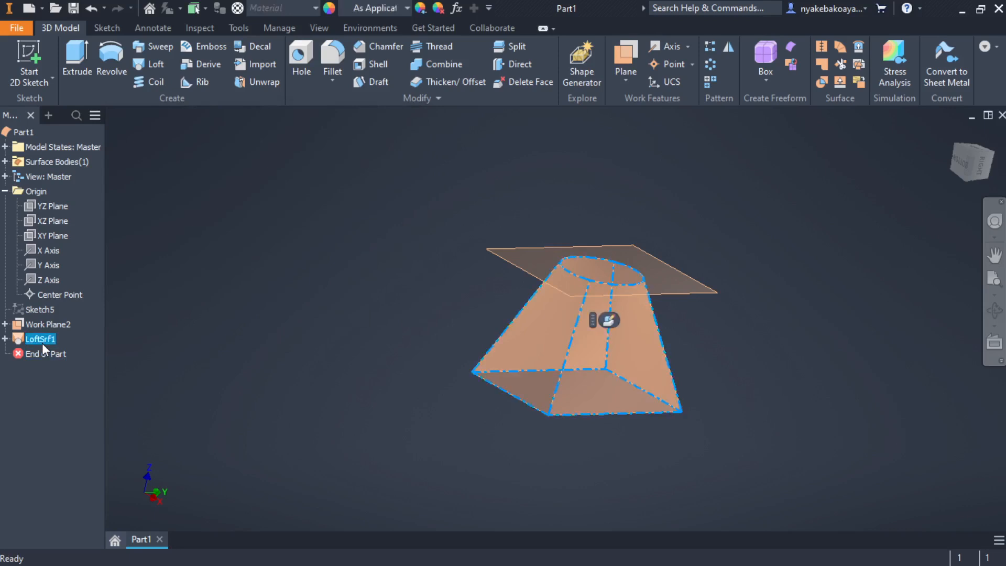
pyautogui.click(342, 329)
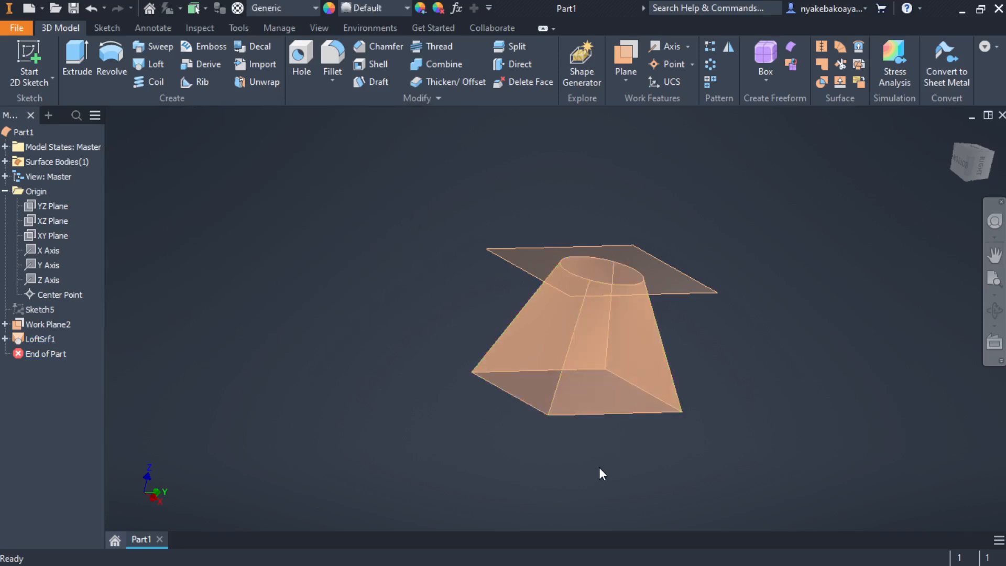
# Start a Sculpt feature with the XY Plane and the lofted surface as bounding surfaces
pyautogui.keyDown('shift'); pyautogui.moveTo(599, 467); pyautogui.dragTo(442, 431, button='middle'); pyautogui.keyUp('shift')
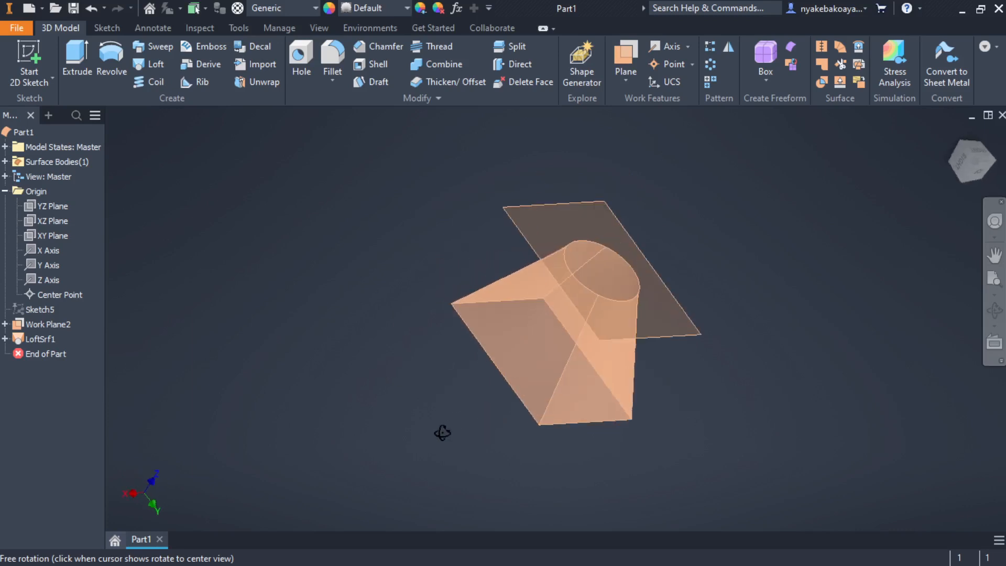
pyautogui.click(822, 84)
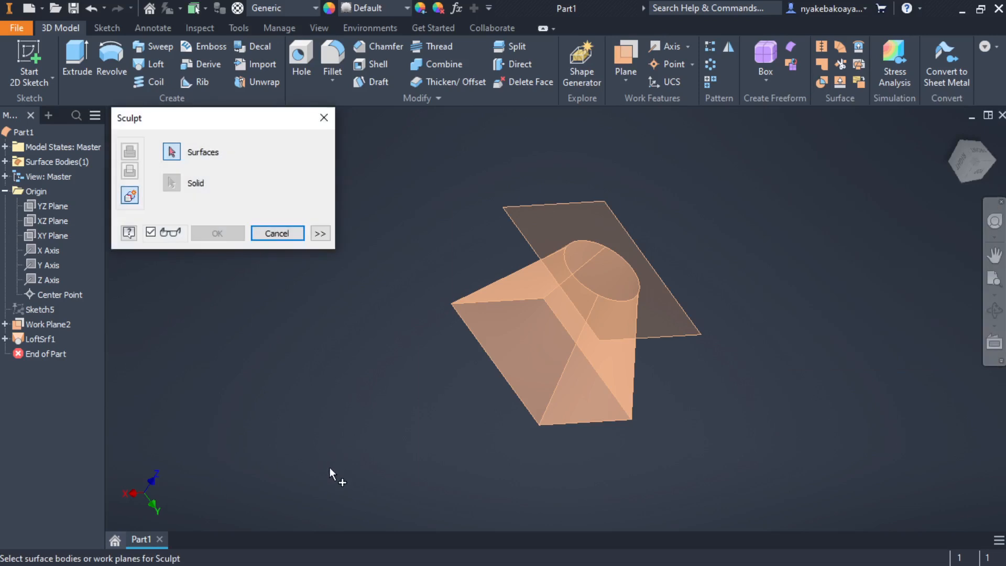
pyautogui.moveTo(346, 475)
pyautogui.keyDown('shift'); pyautogui.mouseDown(button='middle')
pyautogui.moveTo(372, 442)
pyautogui.moveTo(378, 427)
pyautogui.moveTo(361, 437)
pyautogui.moveTo(376, 410)
pyautogui.mouseUp(button='middle'); pyautogui.keyUp('shift')
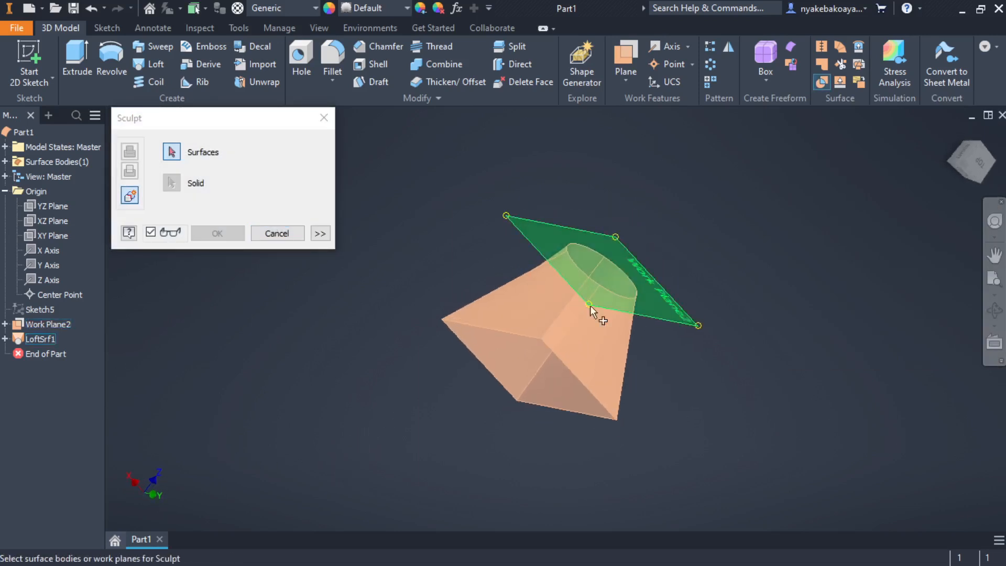
pyautogui.keyDown('shift'); pyautogui.moveTo(438, 411); pyautogui.dragTo(401, 429, button='middle'); pyautogui.keyUp('shift')
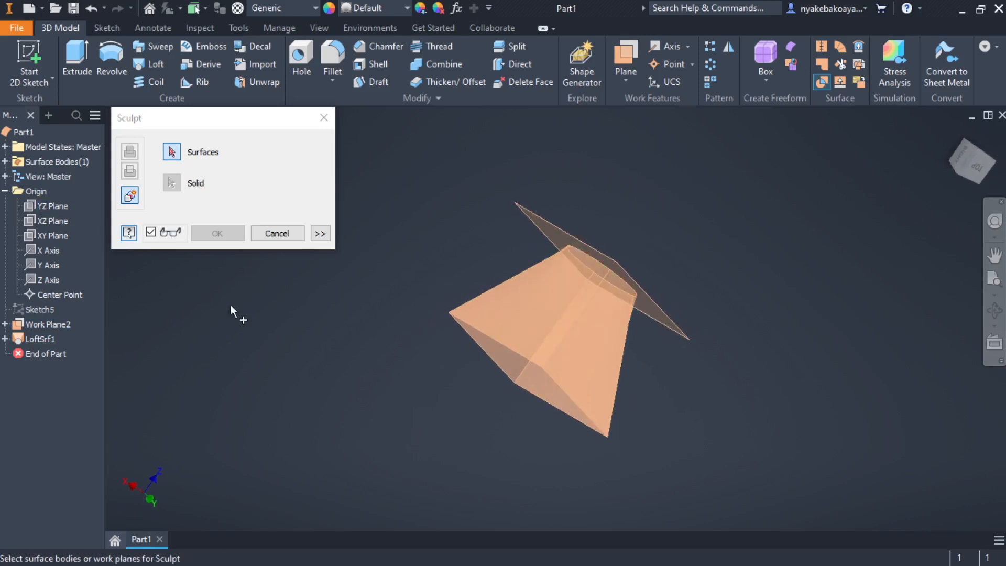
pyautogui.click(43, 236)
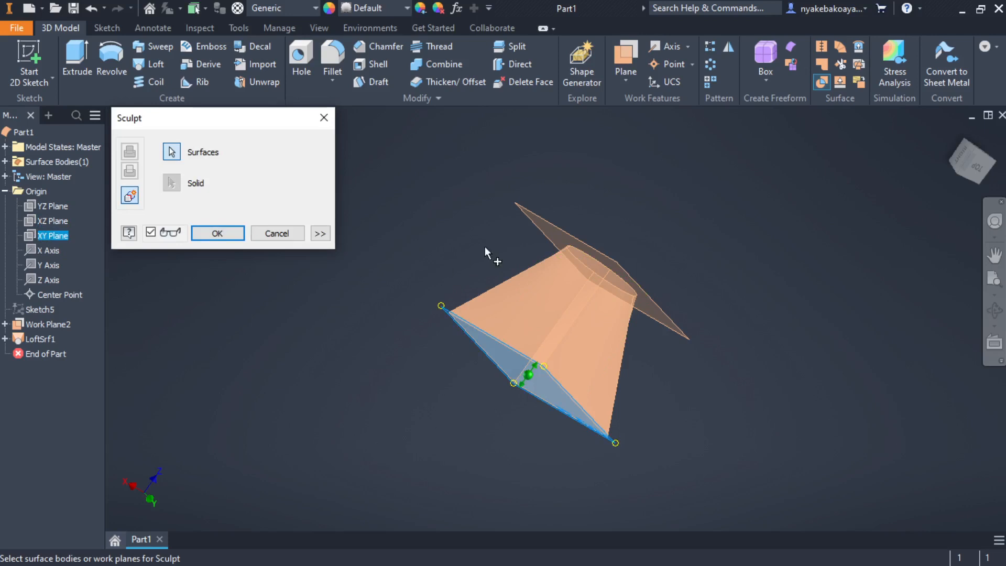
pyautogui.click(503, 284)
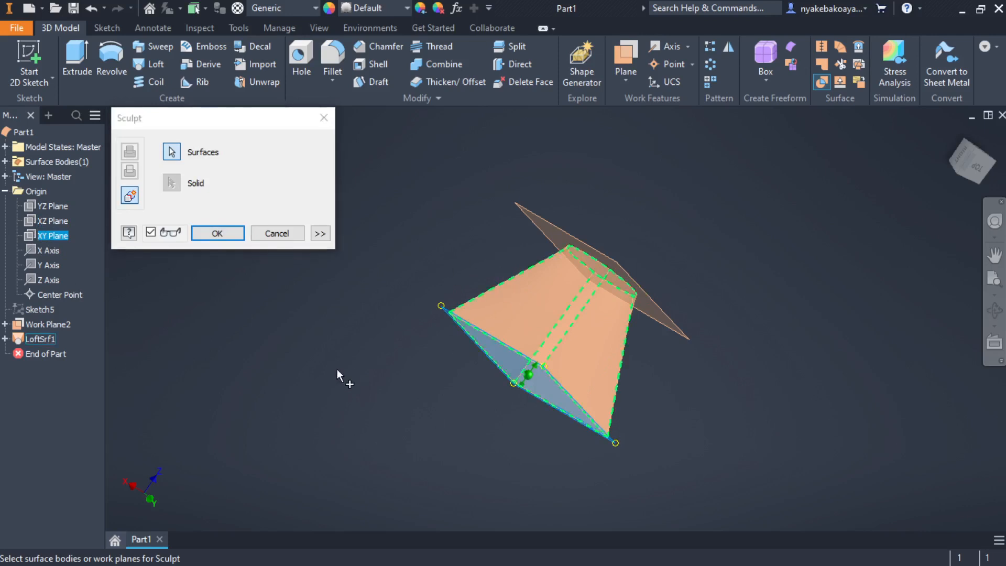
# Add the work plane at the loft's narrow end to the Sculpt surfaces and create the new solid
pyautogui.click(522, 216)
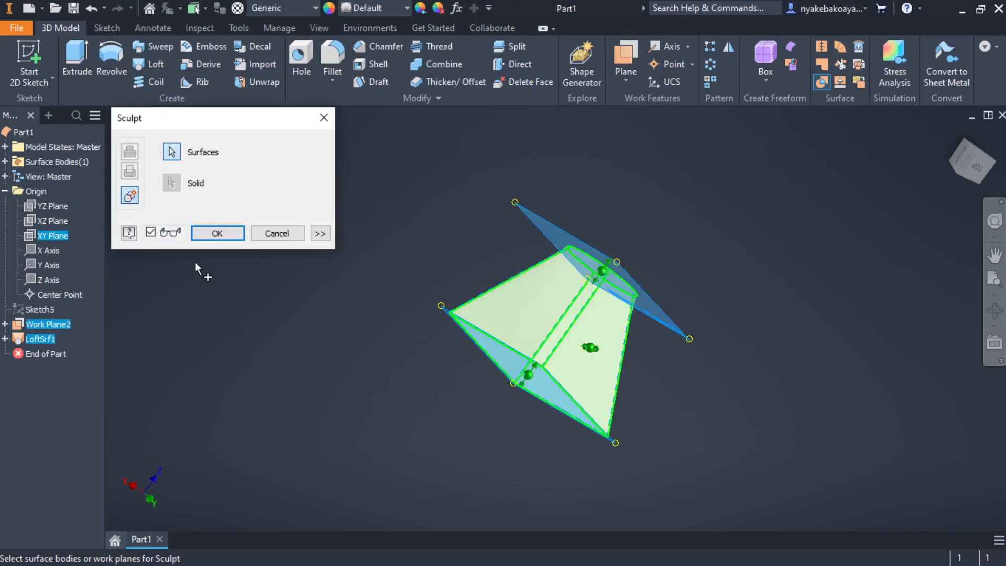
pyautogui.click(217, 234)
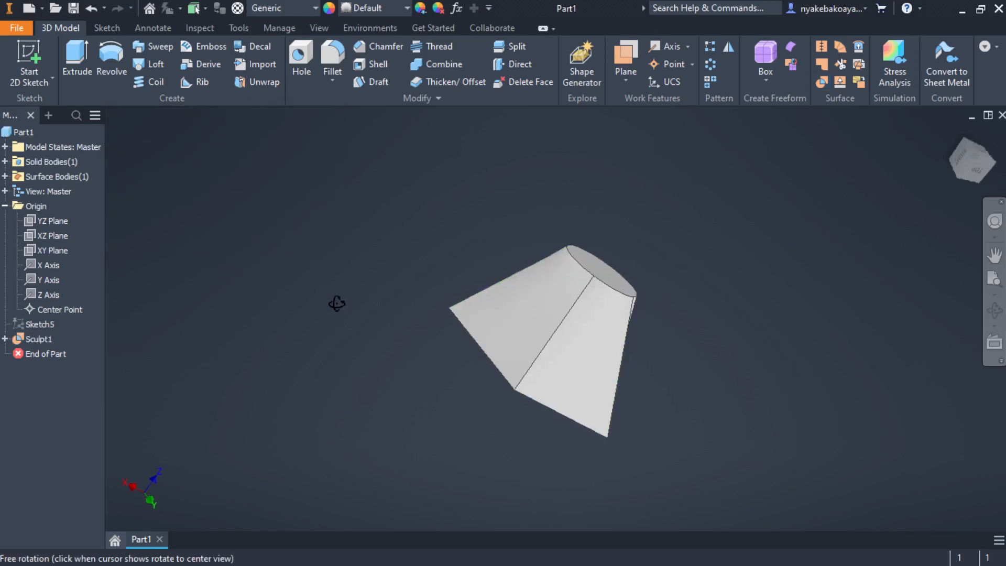
# Examine the sculpted solid's side faces, base and circular top from several angles
pyautogui.moveTo(337, 301)
pyautogui.keyDown('shift'); pyautogui.mouseDown(button='middle')
pyautogui.moveTo(415, 220)
pyautogui.moveTo(402, 278)
pyautogui.moveTo(382, 285)
pyautogui.mouseUp(button='middle'); pyautogui.keyUp('shift')
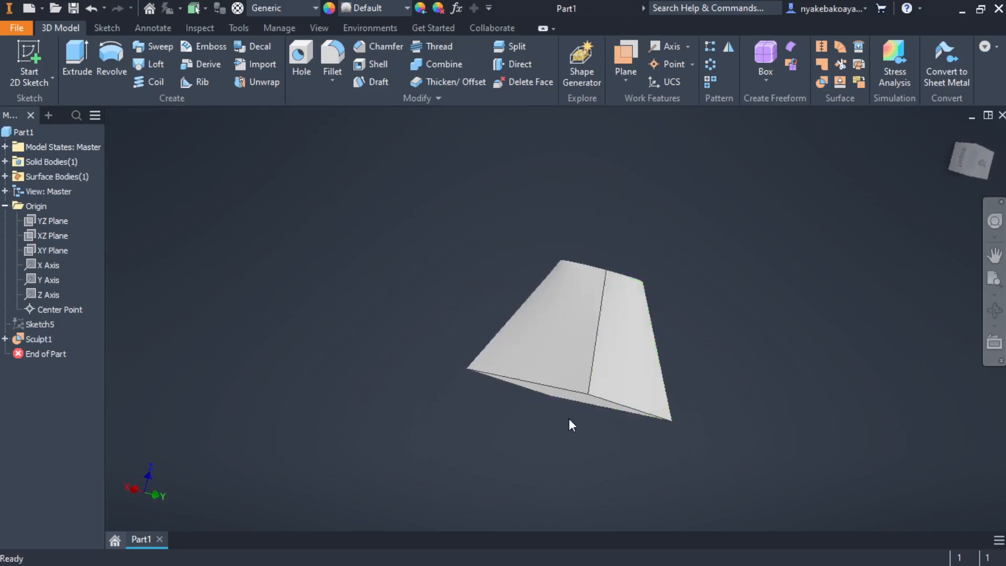
pyautogui.scroll(3, 608, 414)
pyautogui.moveTo(618, 411); pyautogui.dragTo(497, 436, button='middle')
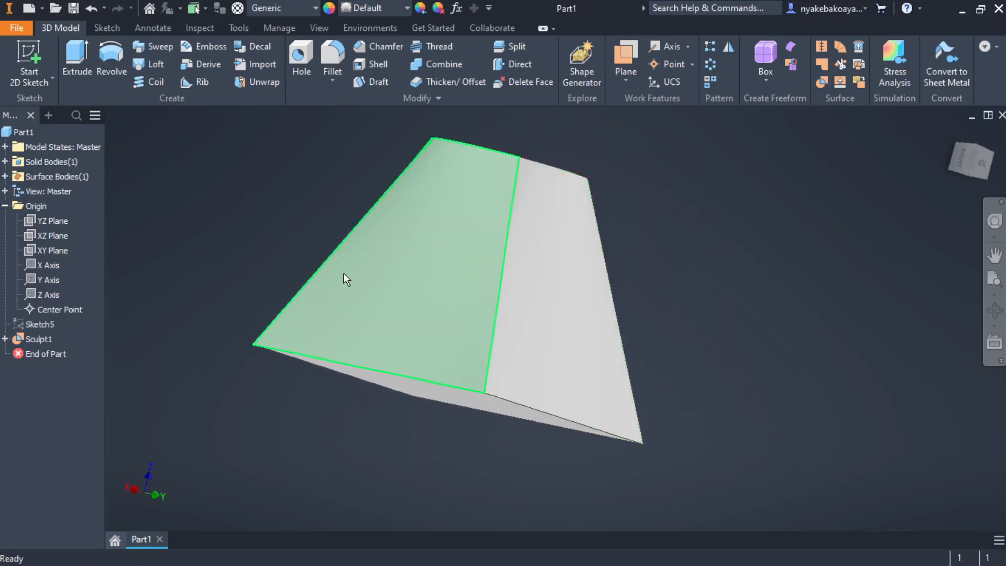
pyautogui.keyDown('shift'); pyautogui.moveTo(714, 303); pyautogui.dragTo(686, 298, button='middle'); pyautogui.keyUp('shift')
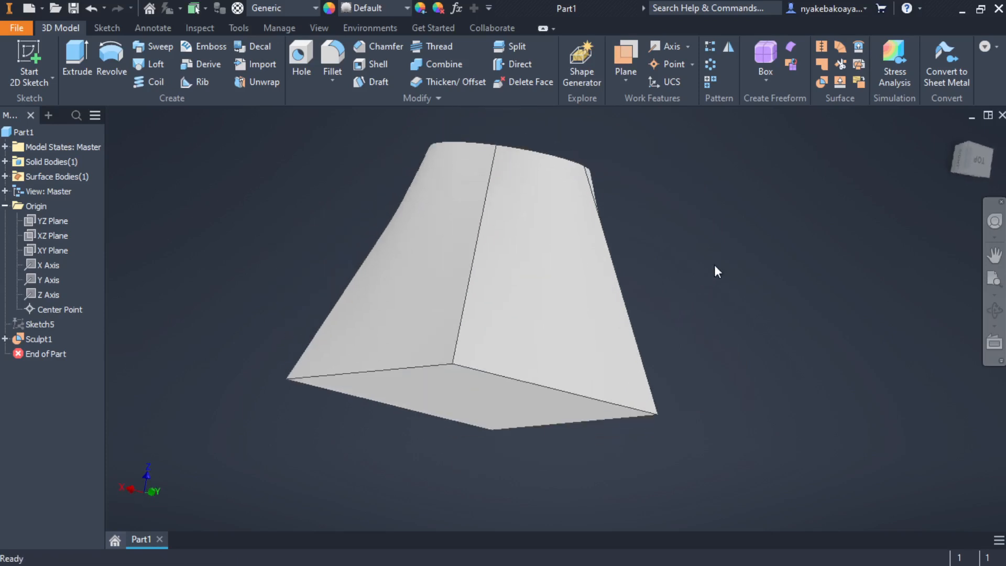
pyautogui.keyDown('shift'); pyautogui.moveTo(714, 271); pyautogui.dragTo(532, 263, button='middle'); pyautogui.keyUp('shift')
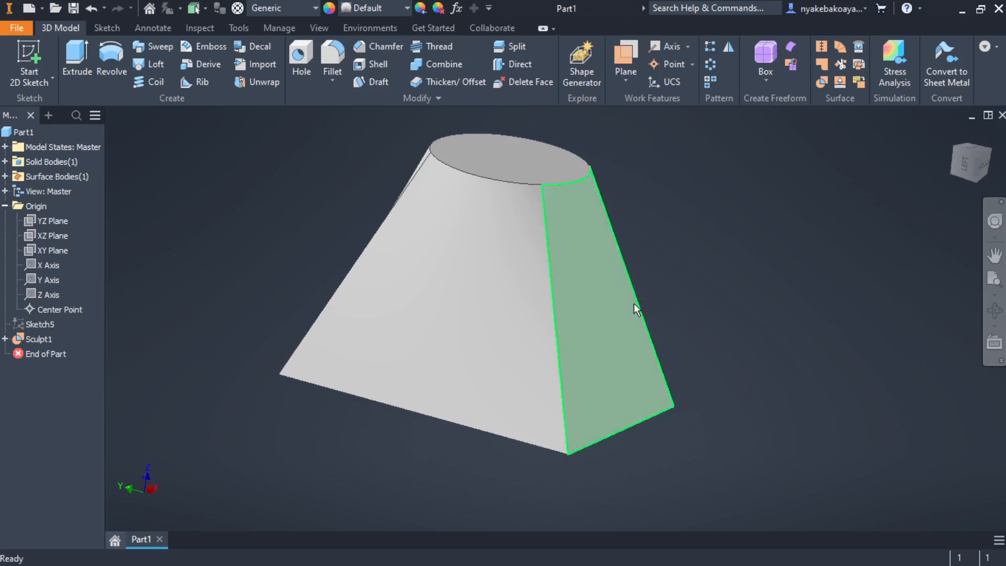
pyautogui.click(658, 328)
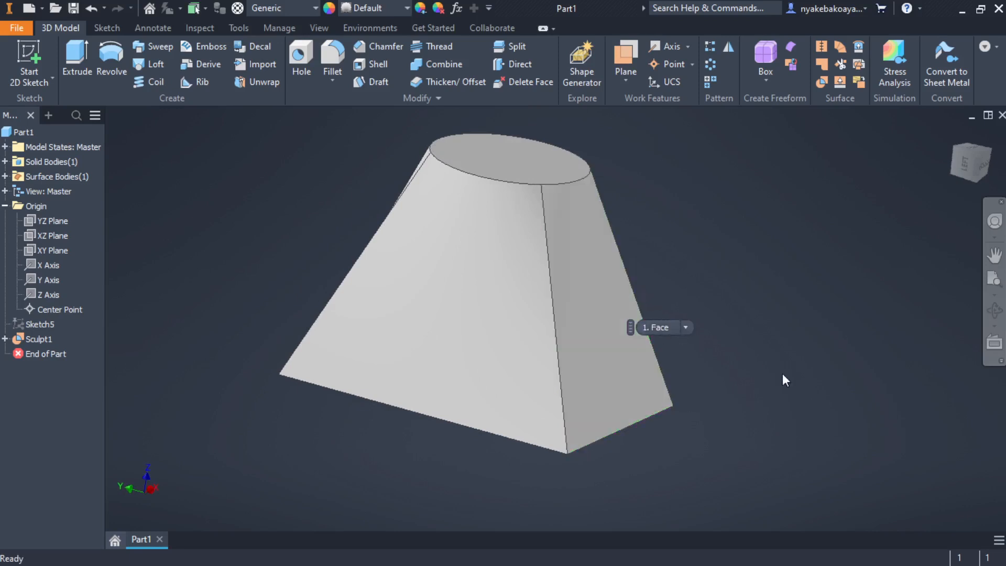
pyautogui.keyDown('shift'); pyautogui.moveTo(787, 376); pyautogui.dragTo(684, 366, button='middle'); pyautogui.keyUp('shift')
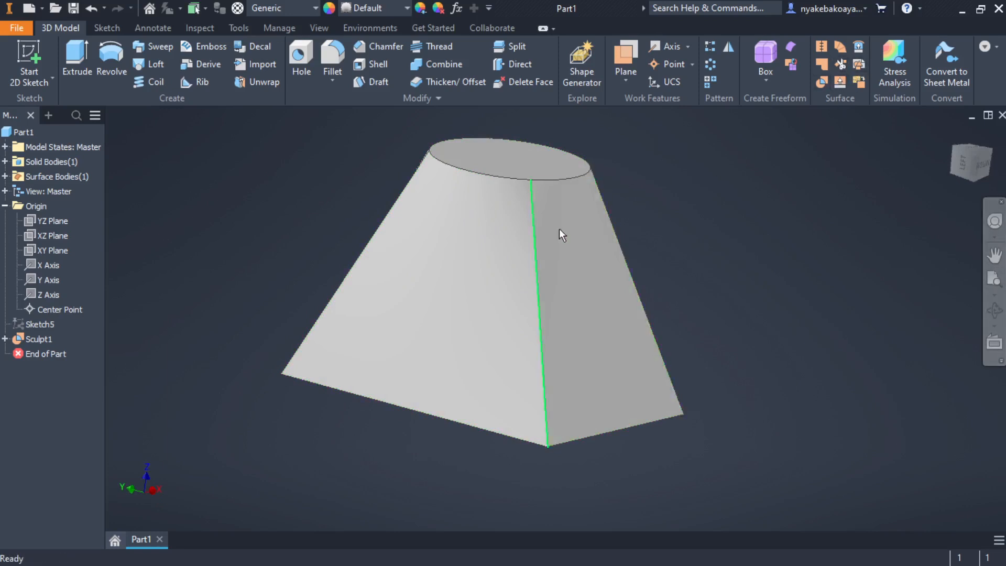
pyautogui.moveTo(603, 241); pyautogui.dragTo(701, 257, button='middle')
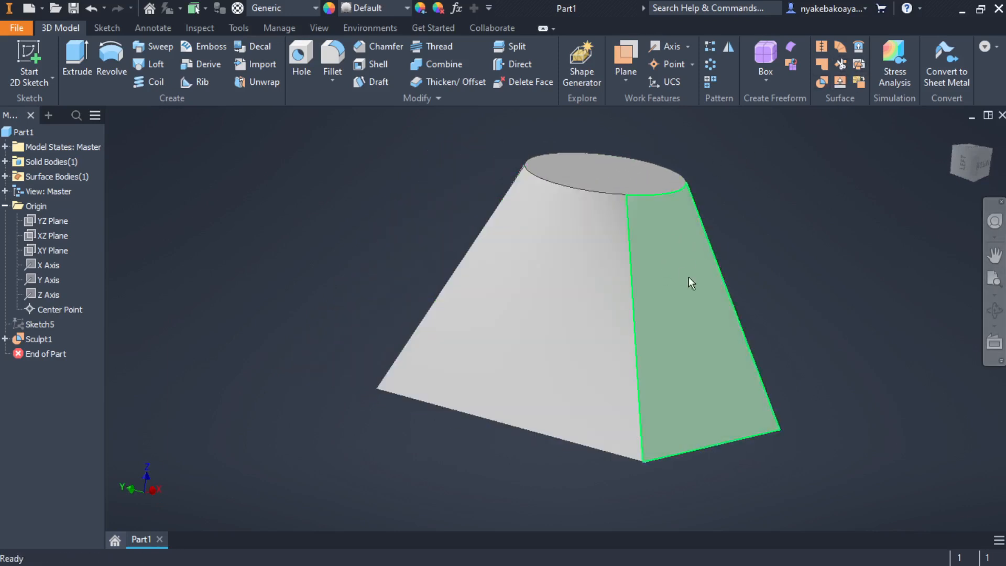
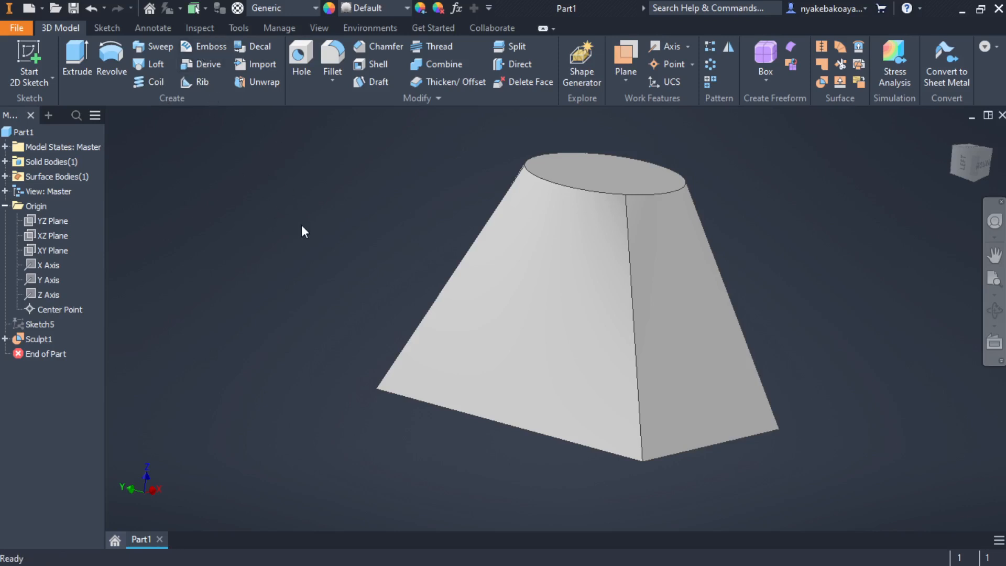
# Start a new sketch on the circular top face of the solid
pyautogui.moveTo(300, 224); pyautogui.dragTo(308, 234, button='middle')
pyautogui.keyDown('shift'); pyautogui.moveTo(307, 233); pyautogui.dragTo(292, 246); pyautogui.keyUp('shift')
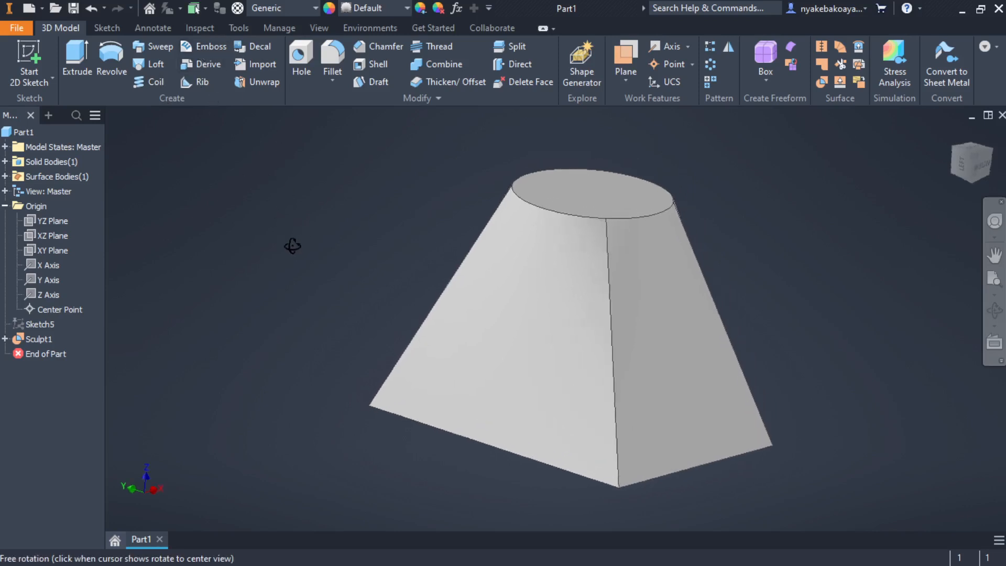
pyautogui.keyDown('shift'); pyautogui.moveTo(292, 246); pyautogui.dragTo(291, 260, button='middle'); pyautogui.keyUp('shift')
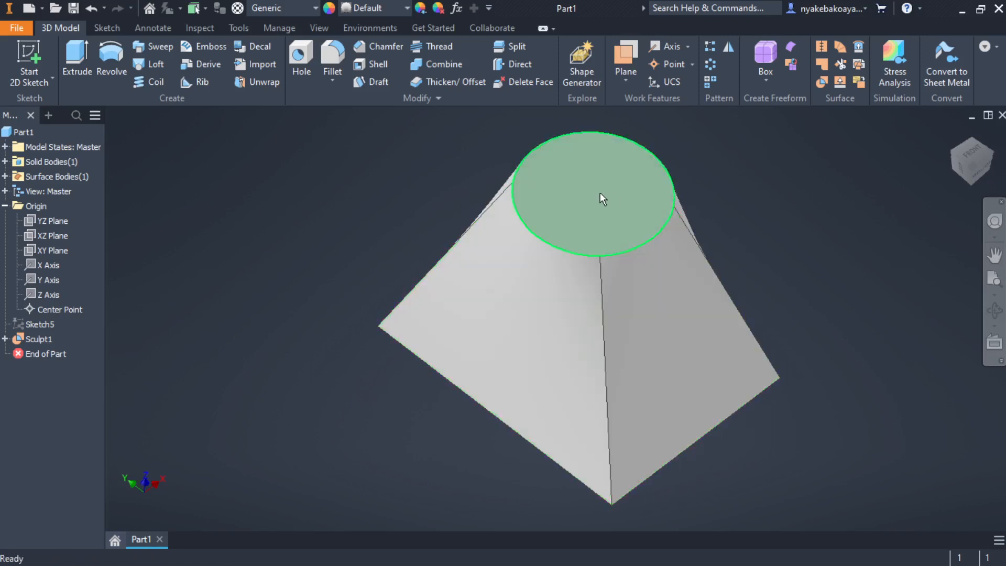
pyautogui.click(597, 178)
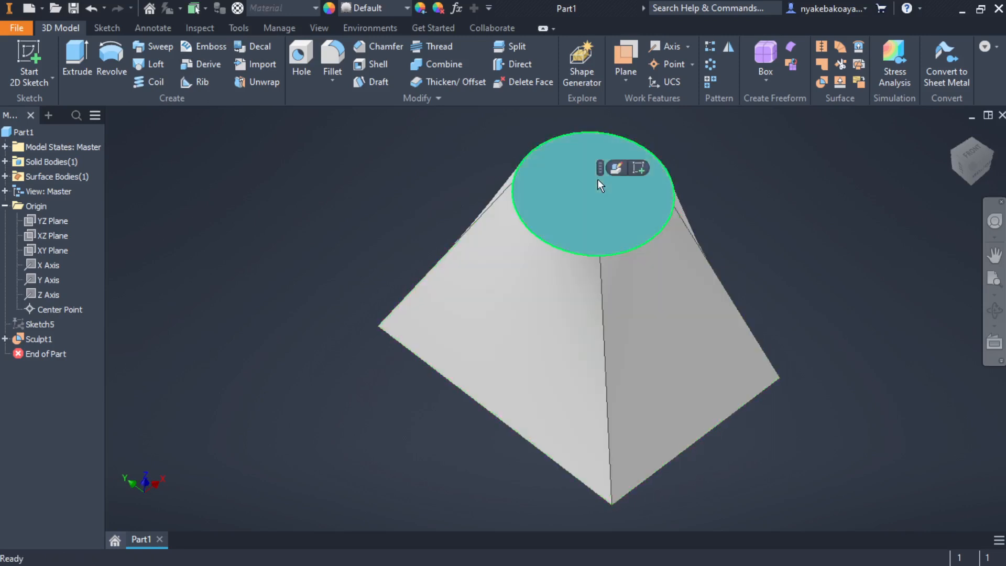
pyautogui.click(639, 167)
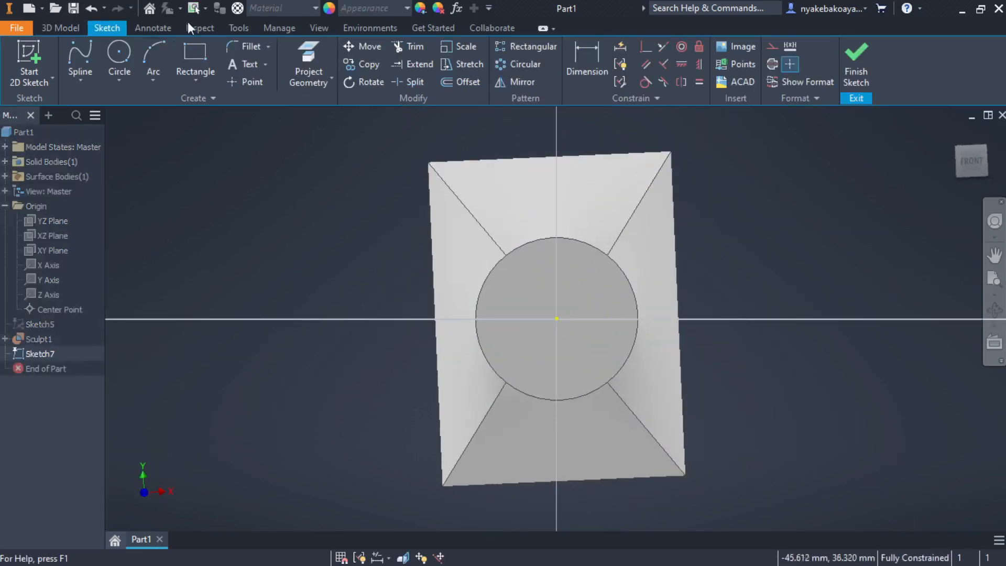
# Draw a text box across the circular face and enter the text "subscribe"
pyautogui.click(248, 65)
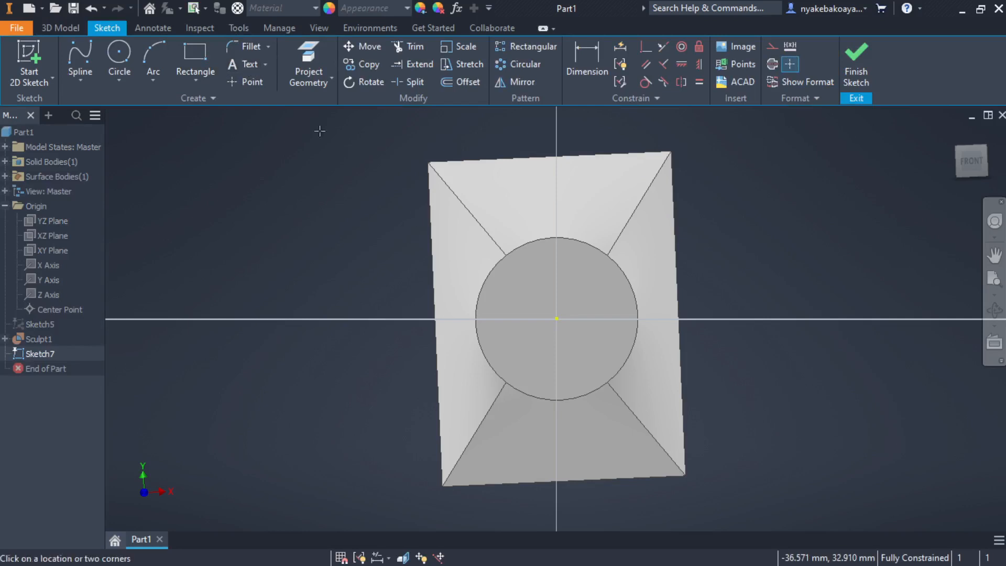
pyautogui.moveTo(497, 302); pyautogui.dragTo(616, 352)
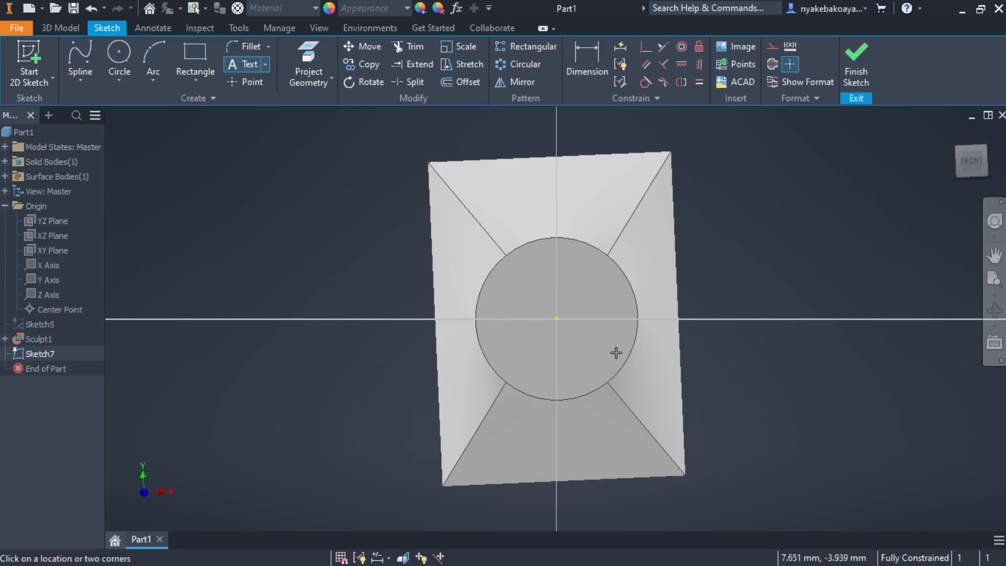
pyautogui.click(443, 388)
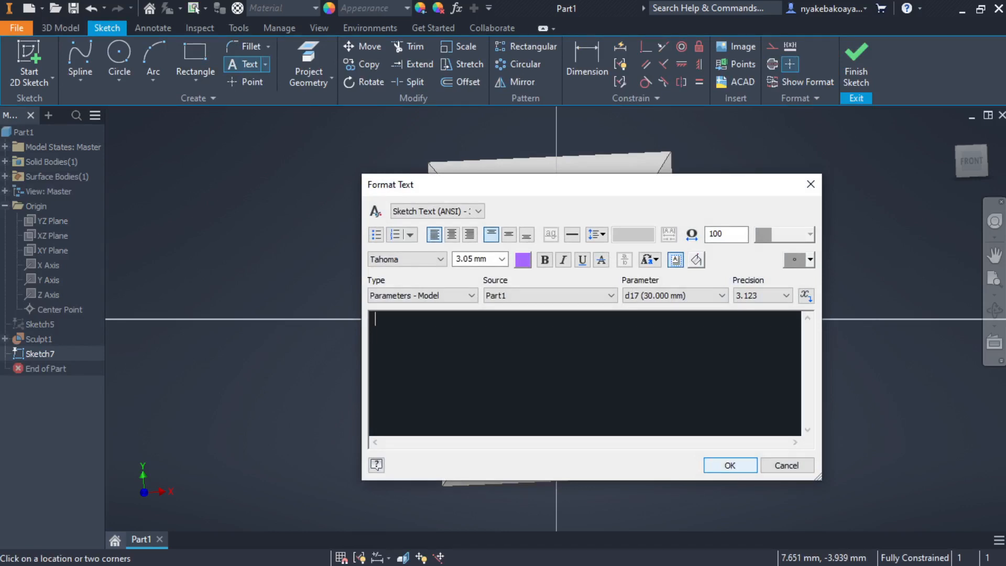
pyautogui.write('subscri')
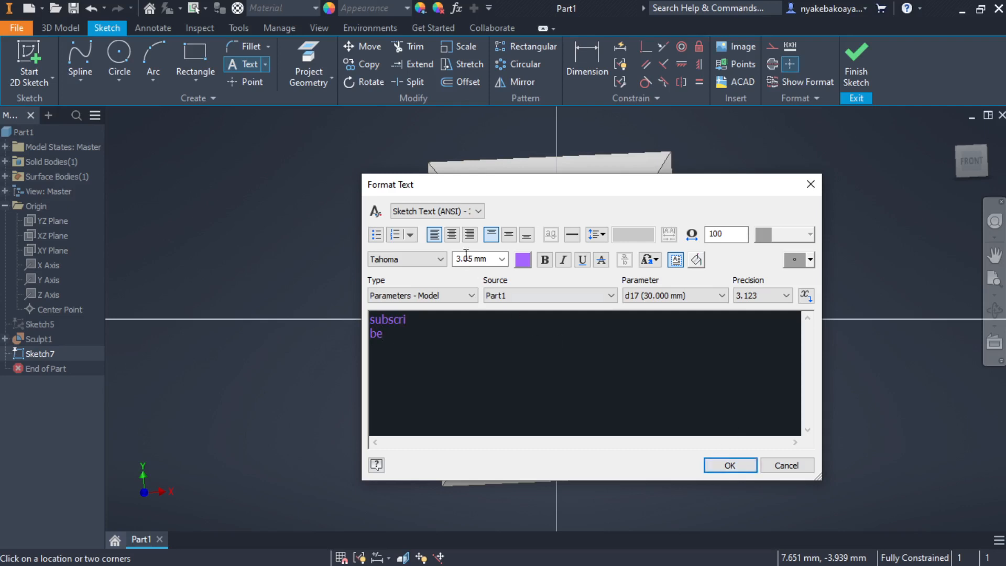
# Format the whole "subscribe" text as bold with a 5 mm height and place it in the sketch
pyautogui.moveTo(483, 258); pyautogui.dragTo(455, 261)
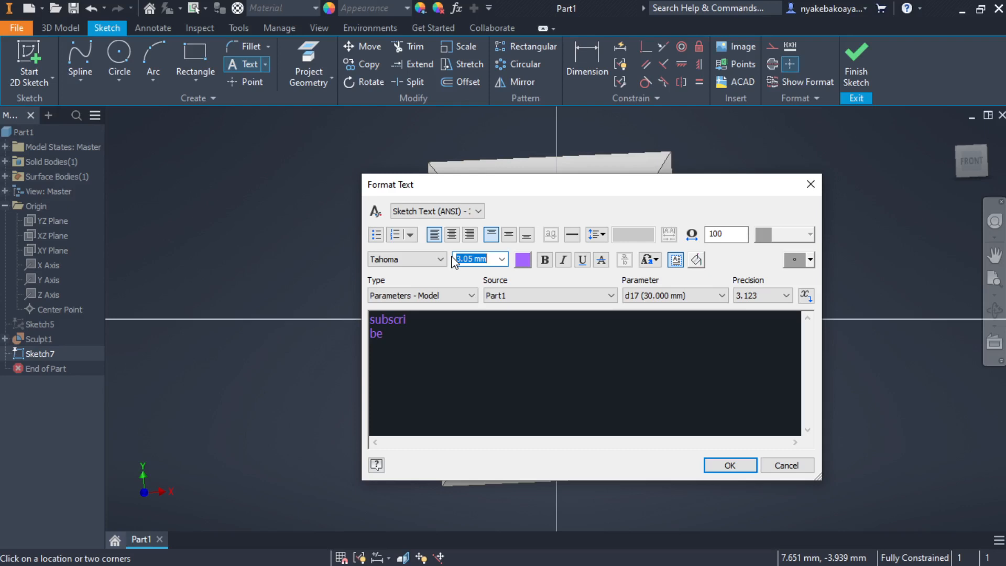
pyautogui.write('5')
pyautogui.click(394, 339)
pyautogui.hotkey('ctrl', 'a')
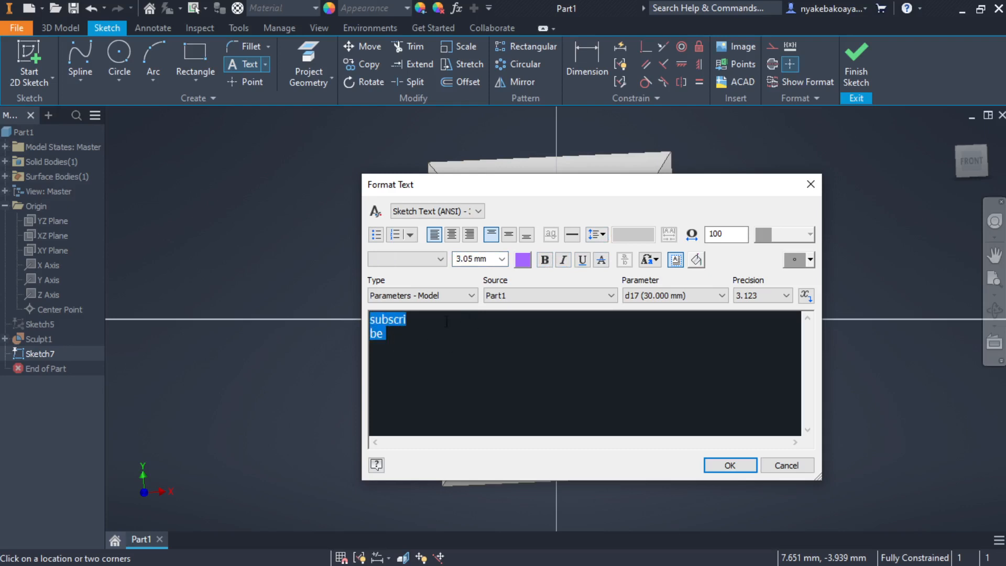
pyautogui.click(482, 259)
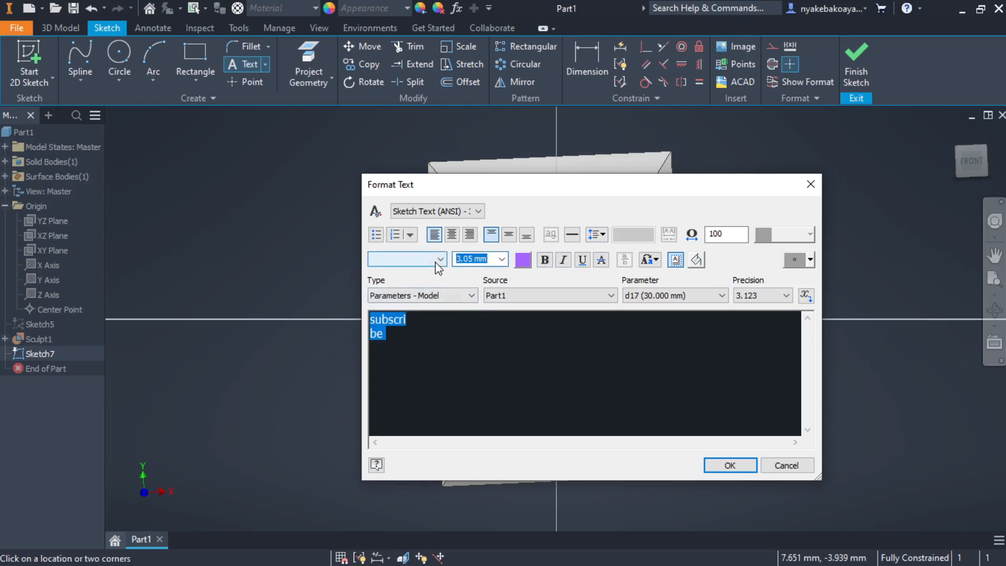
pyautogui.write('5')
pyautogui.click(545, 260)
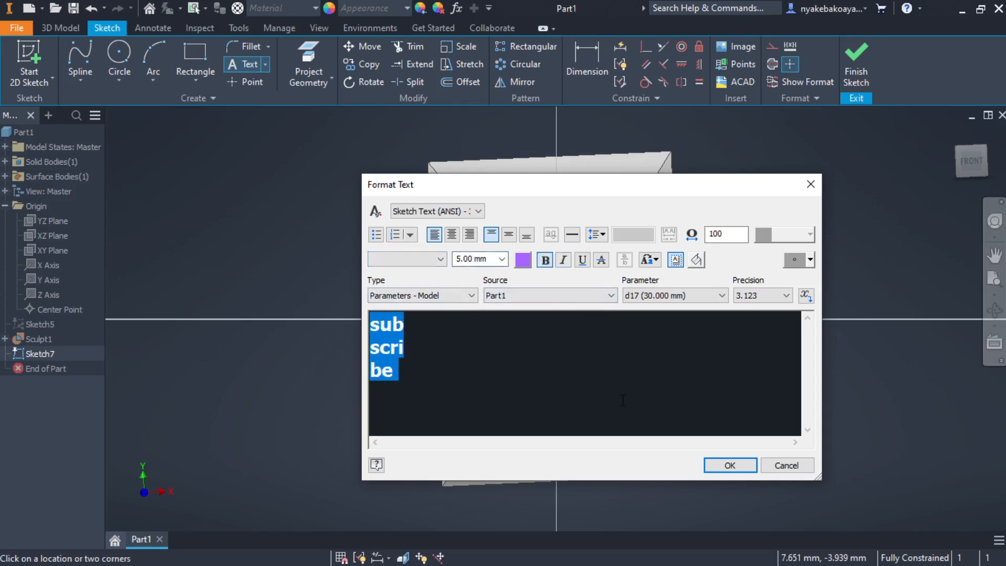
pyautogui.click(724, 466)
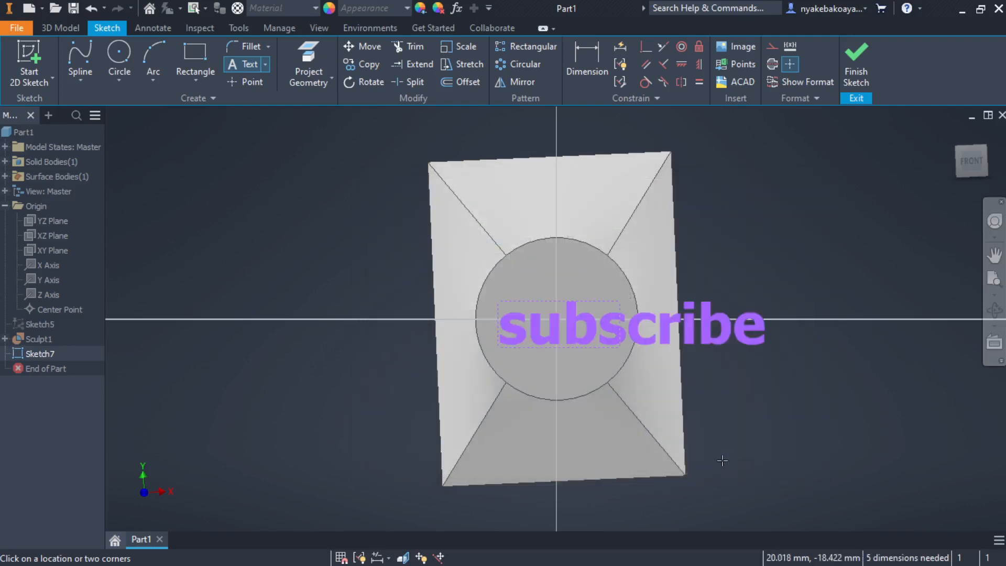
pyautogui.press('Escape')
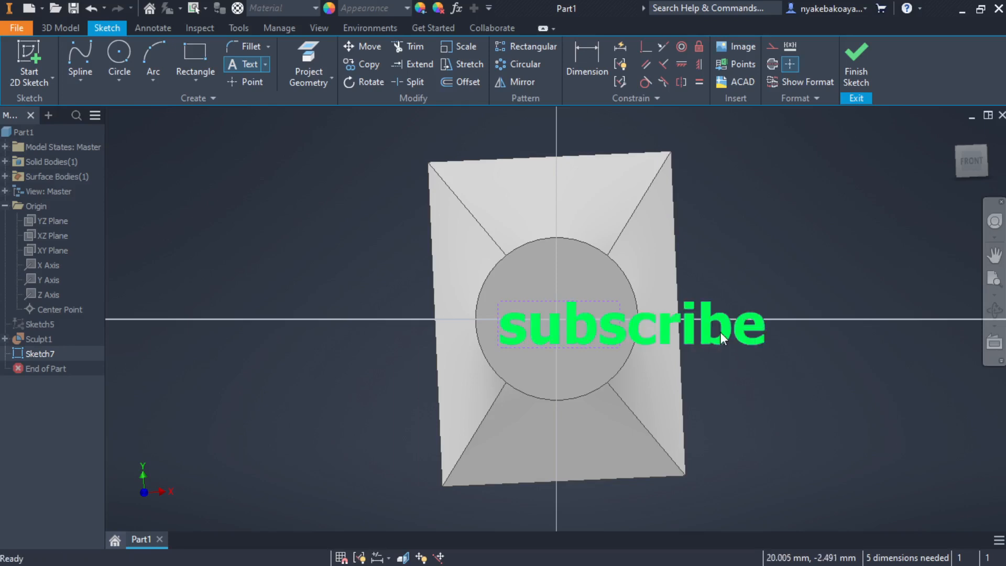
# Set the "subscribe" text height to 3 mm and shift the text so it spans the circular face
pyautogui.doubleClick(720, 332)
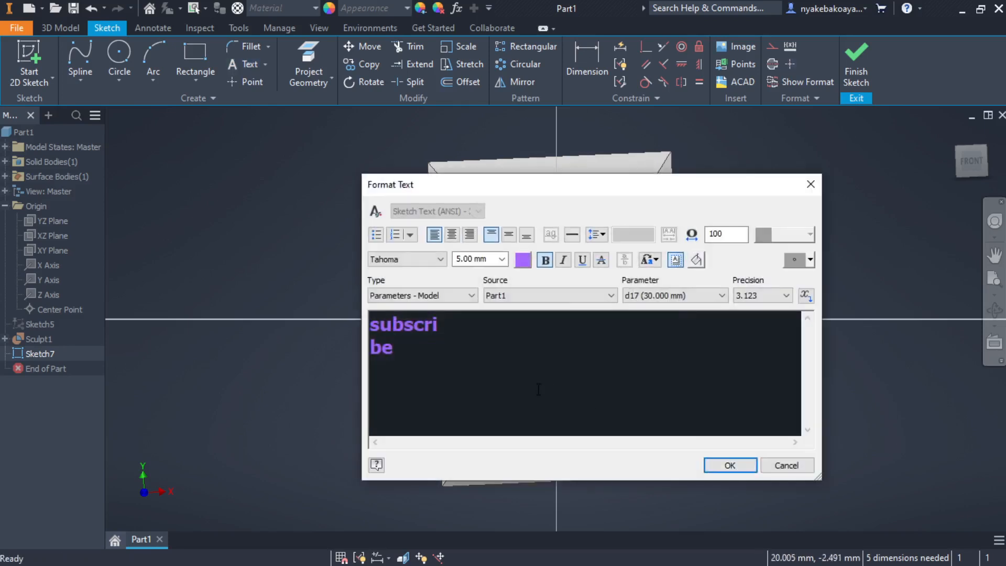
pyautogui.hotkey('ctrl', 'a')
pyautogui.click(469, 258)
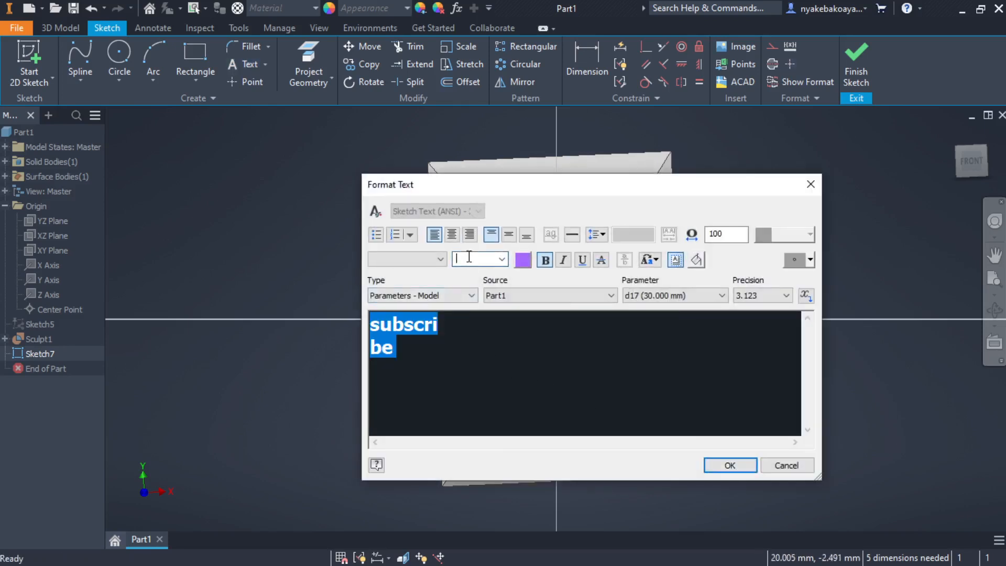
pyautogui.write('3')
pyautogui.click(730, 465)
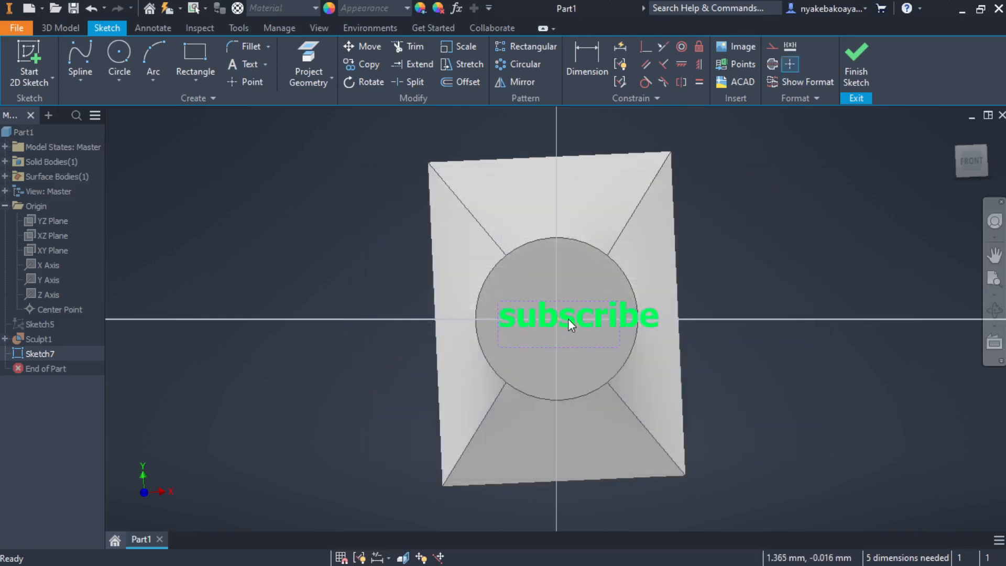
pyautogui.moveTo(568, 318); pyautogui.dragTo(549, 319)
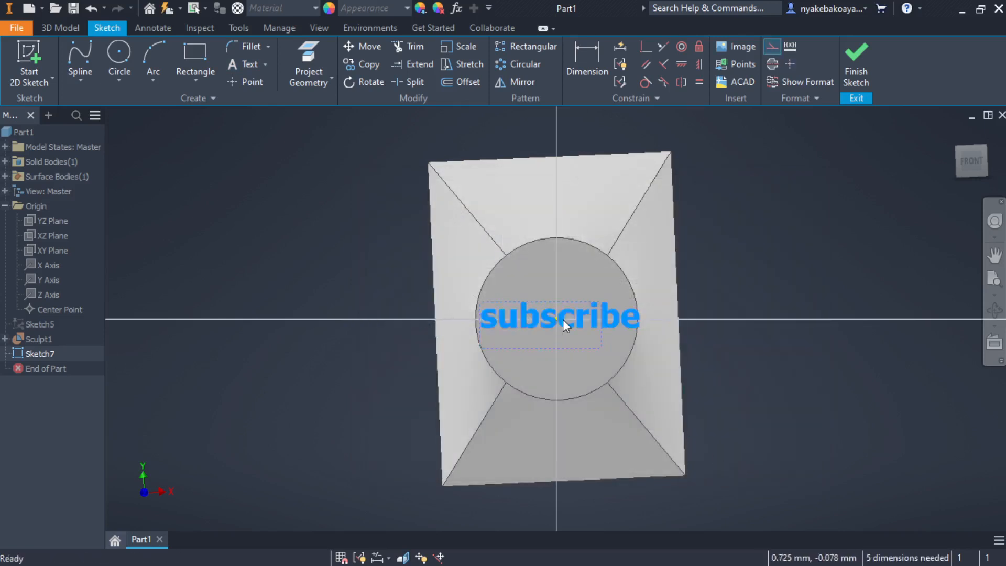
# Set the "subscribe" text height to 2.5 mm, place the text inside the circle and finish the sketch
pyautogui.doubleClick(563, 320)
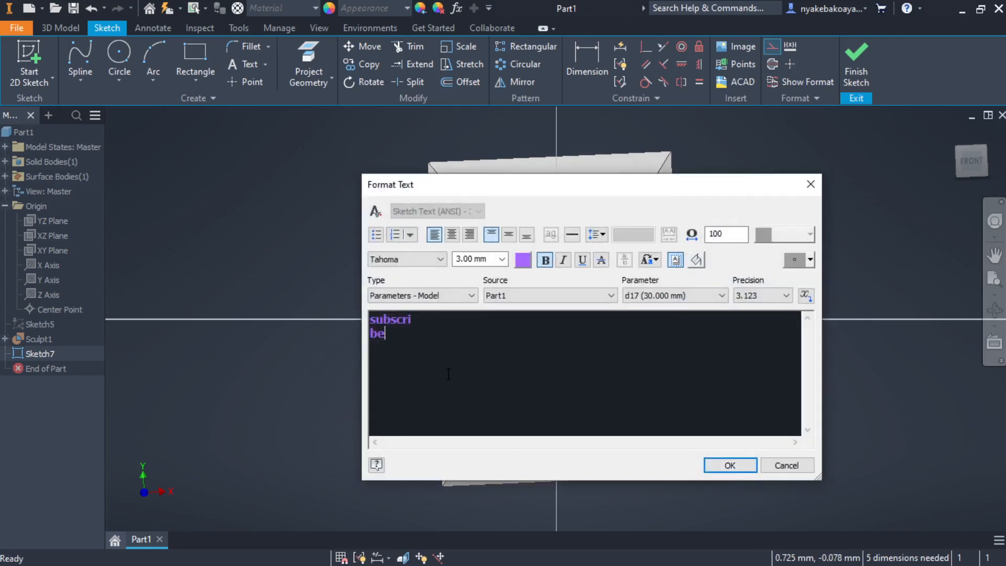
pyautogui.hotkey('ctrl', 'a')
pyautogui.click(475, 260)
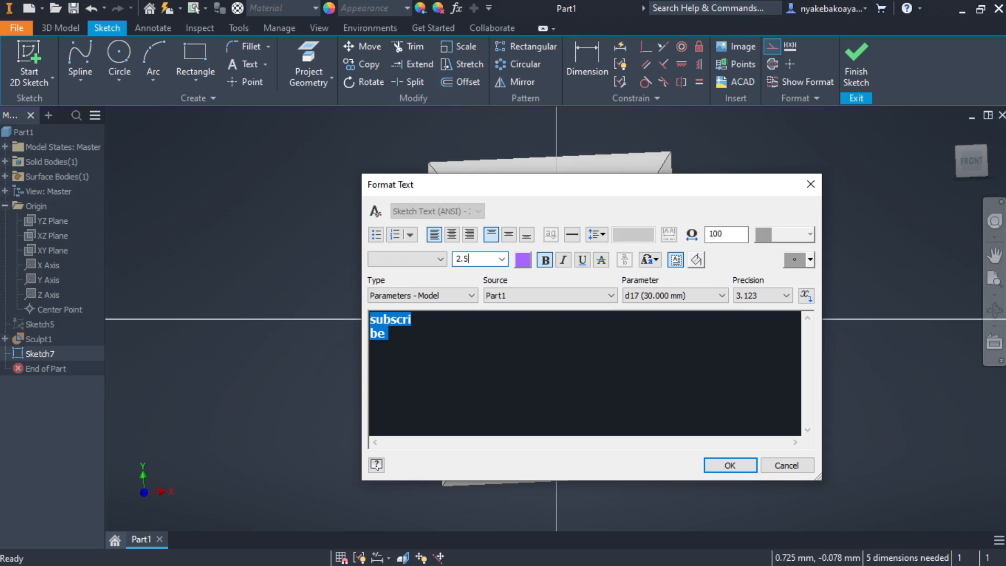
pyautogui.write('2.5')
pyautogui.press('Return')
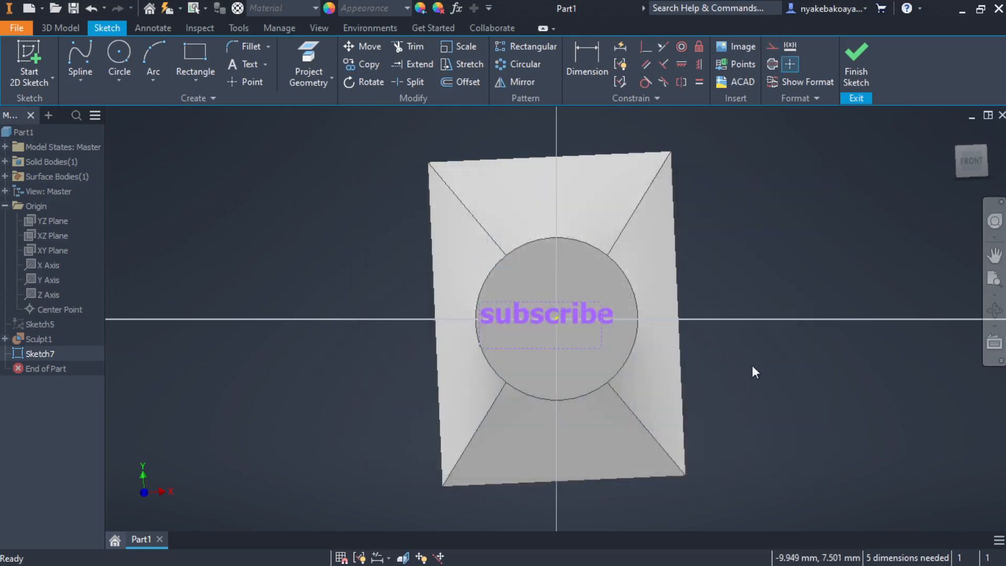
pyautogui.moveTo(570, 319); pyautogui.dragTo(584, 313)
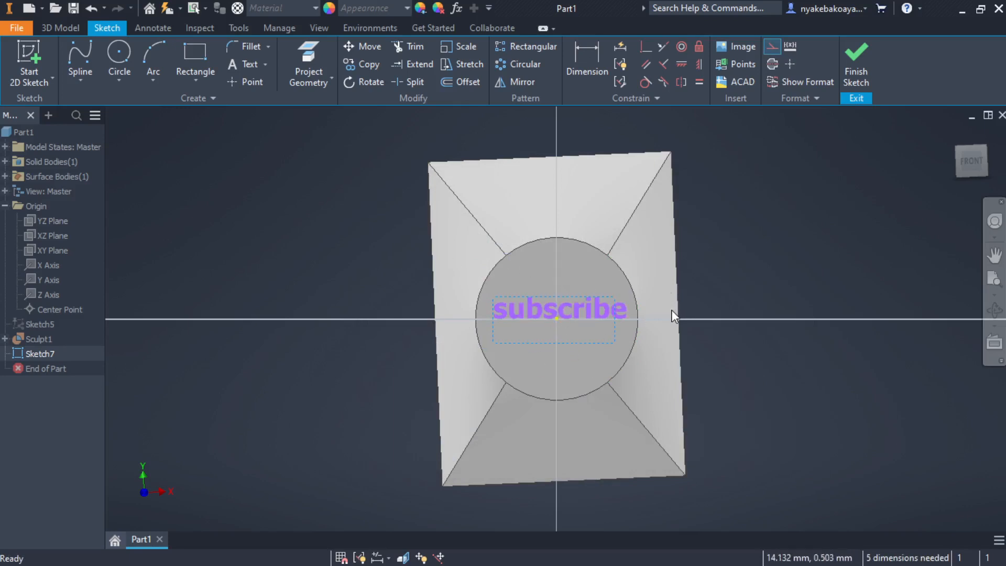
pyautogui.click(856, 67)
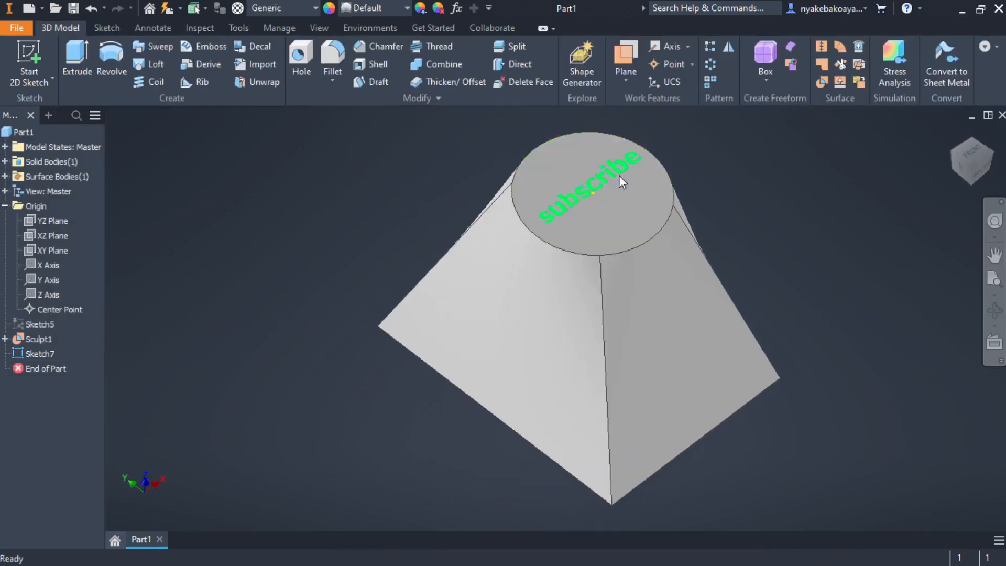
# Emboss the "subscribe" text from the circular top face with a depth of 1 mm
pyautogui.click(212, 46)
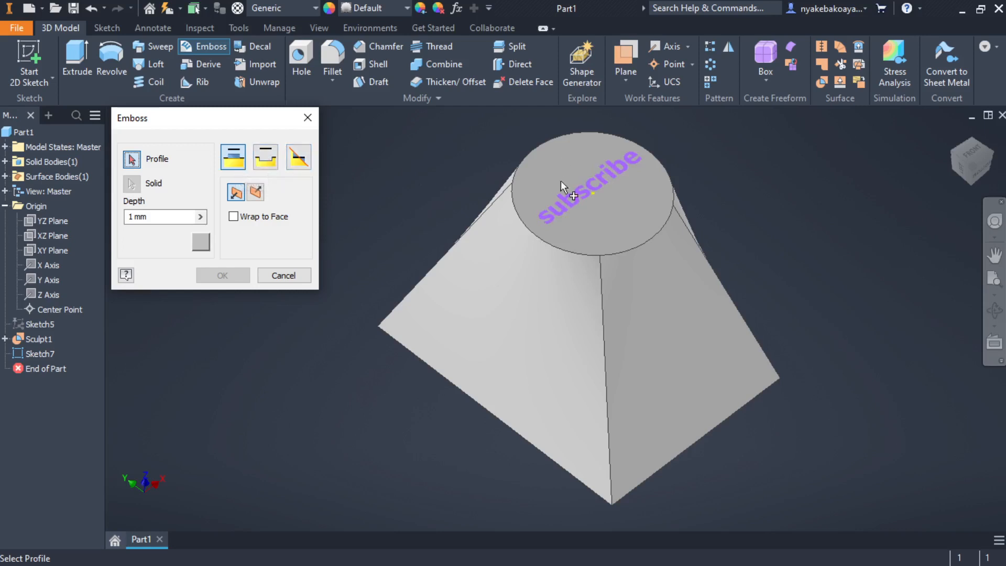
pyautogui.click(566, 215)
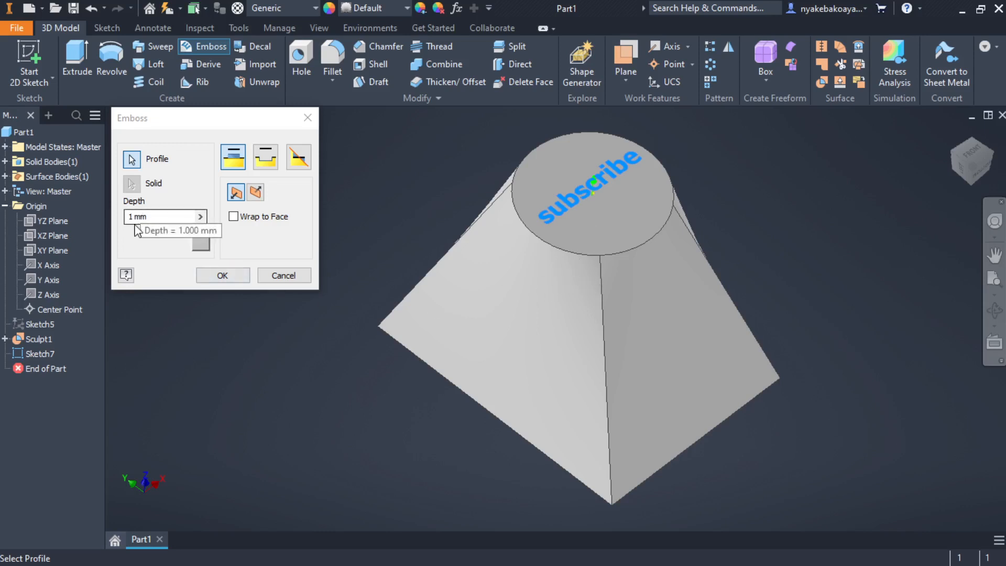
pyautogui.click(225, 276)
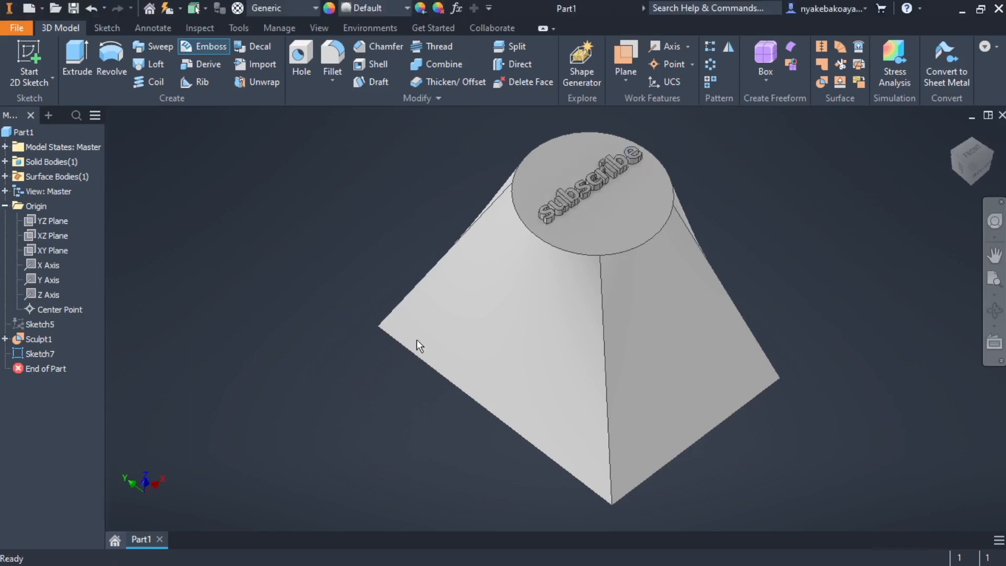
pyautogui.keyDown('shift'); pyautogui.moveTo(598, 256); pyautogui.dragTo(545, 301, button='middle'); pyautogui.keyUp('shift')
pyautogui.scroll(-5, 530, 255)
pyautogui.scroll(5, 525, 281)
pyautogui.scroll(-4, 545, 257)
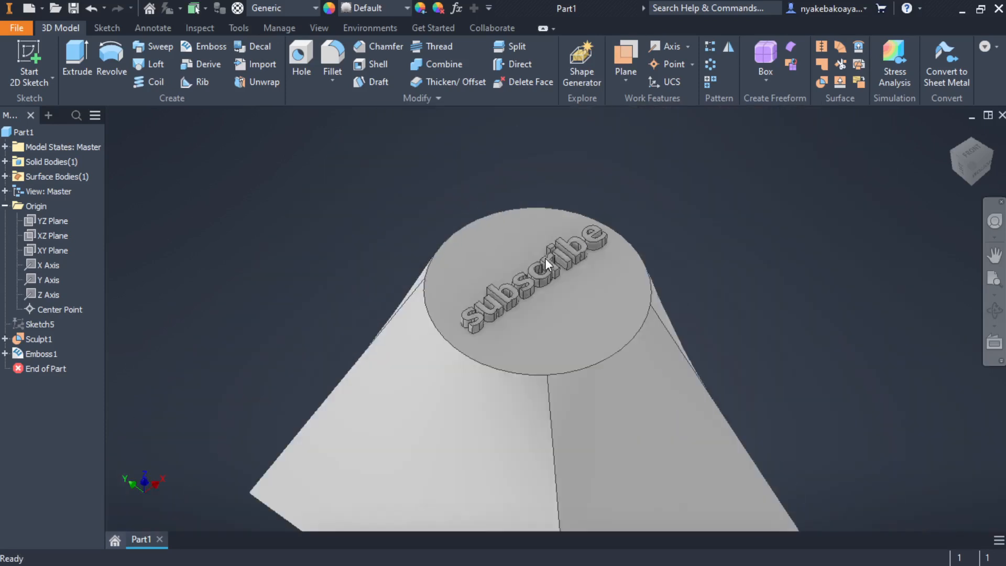
pyautogui.scroll(5, 483, 316)
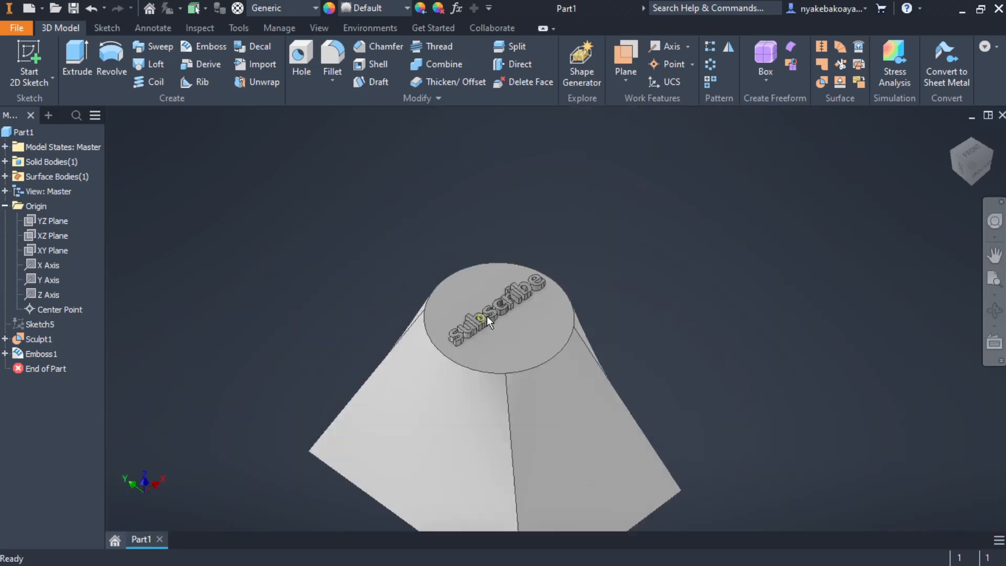
pyautogui.scroll(-3, 471, 345)
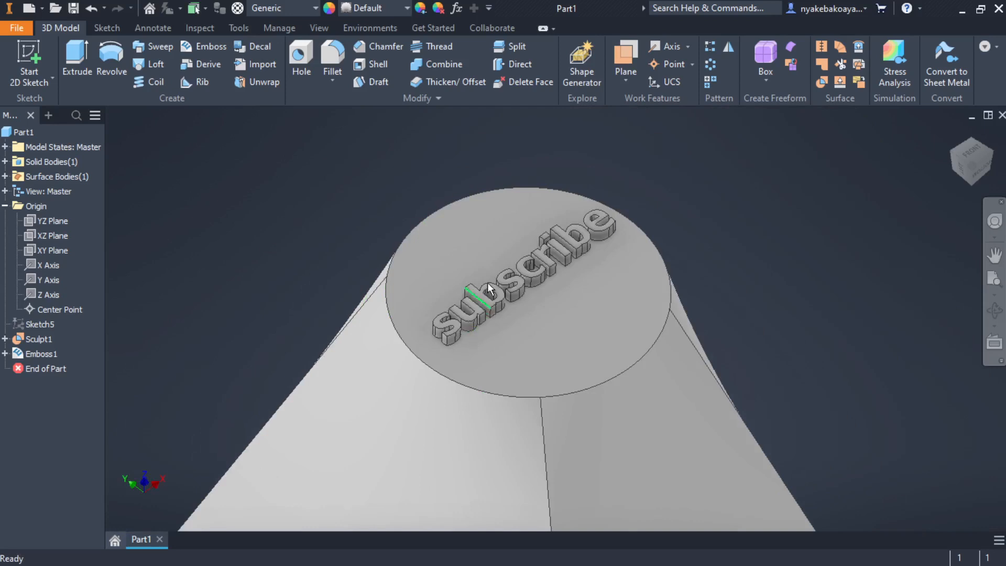
pyautogui.scroll(2, 453, 274)
# Edit the "subscribe" emboss feature and change its type to engrave from face
pyautogui.click(47, 355)
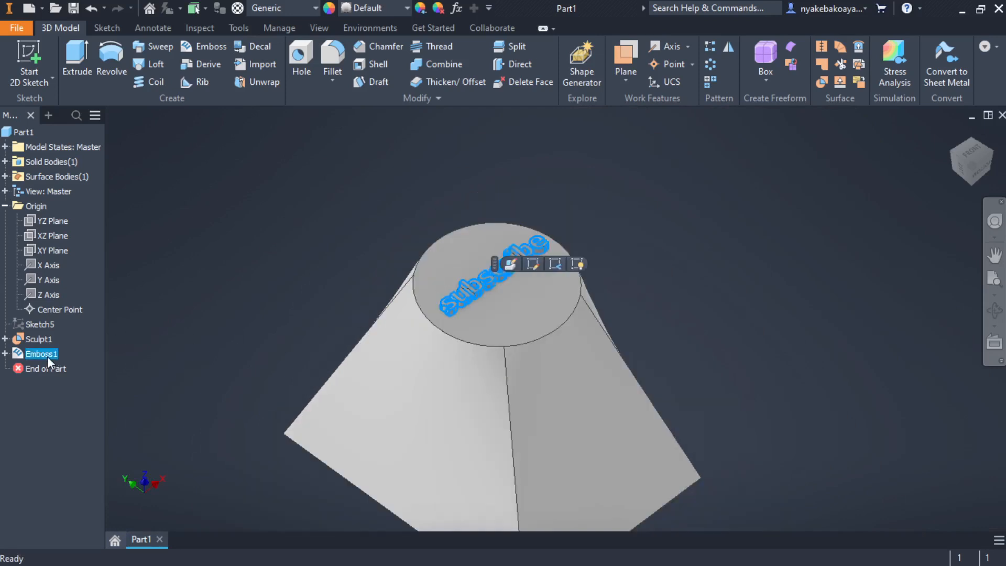
pyautogui.click(510, 263)
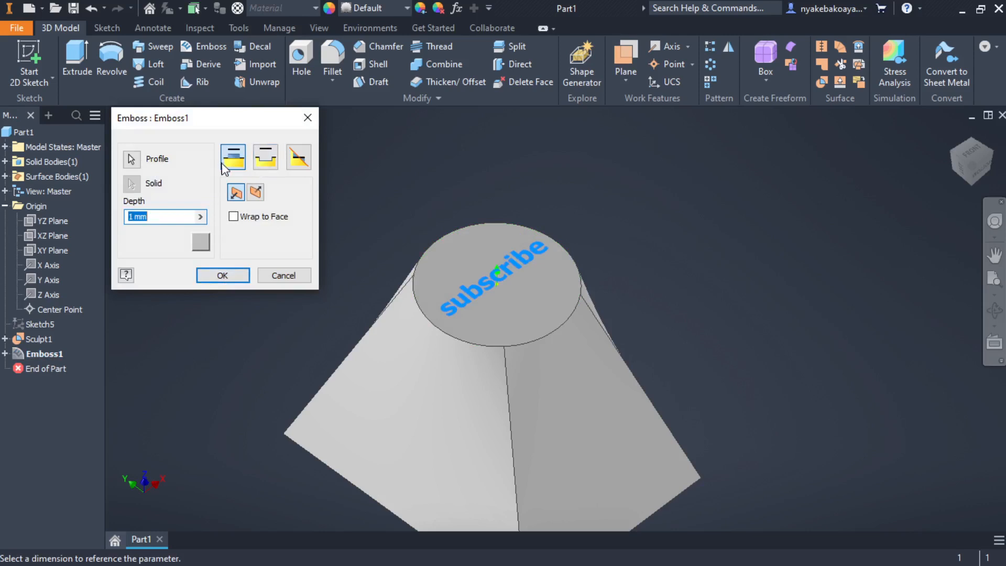
pyautogui.click(265, 157)
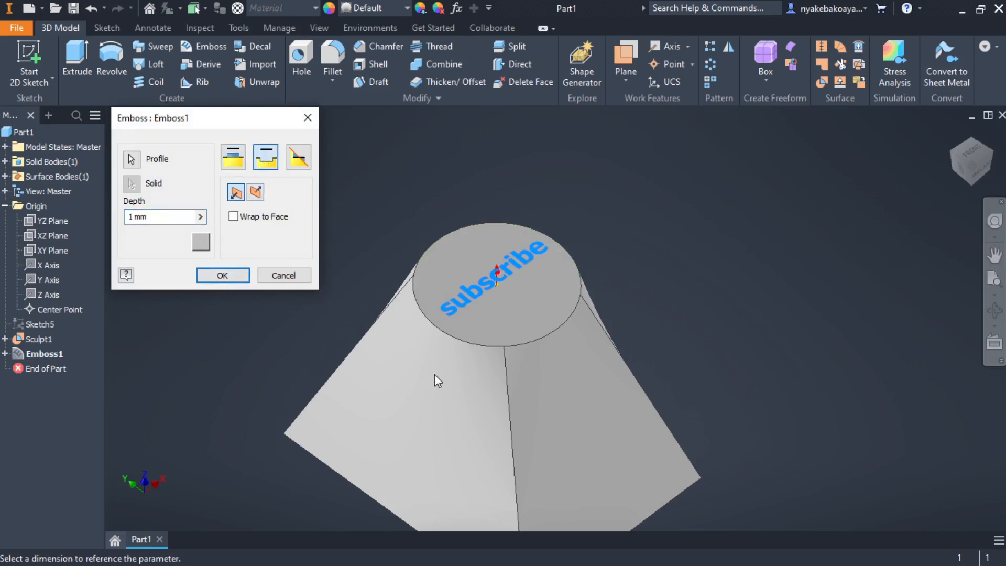
pyautogui.scroll(-2, 503, 296)
pyautogui.moveTo(503, 297); pyautogui.dragTo(501, 283, button='middle')
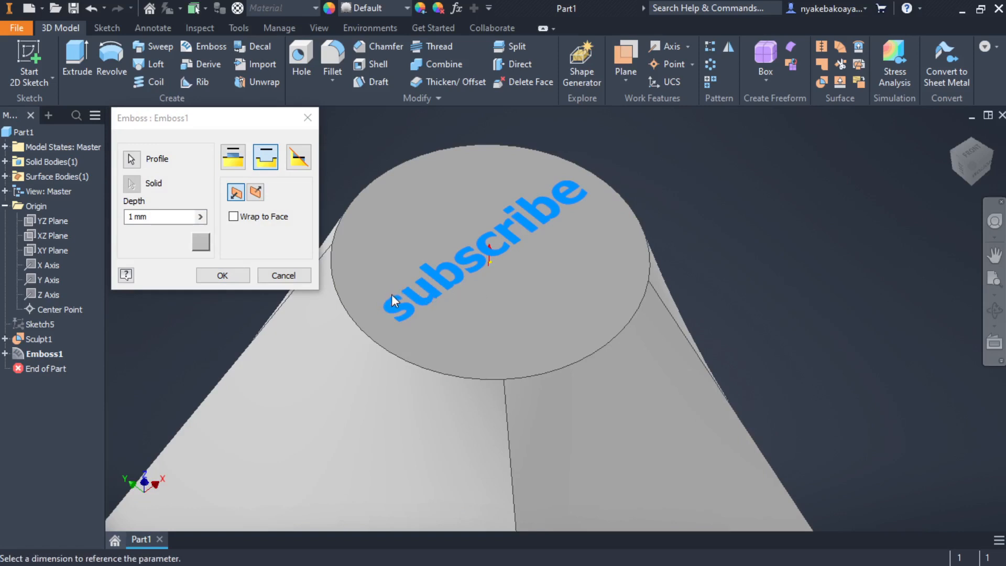
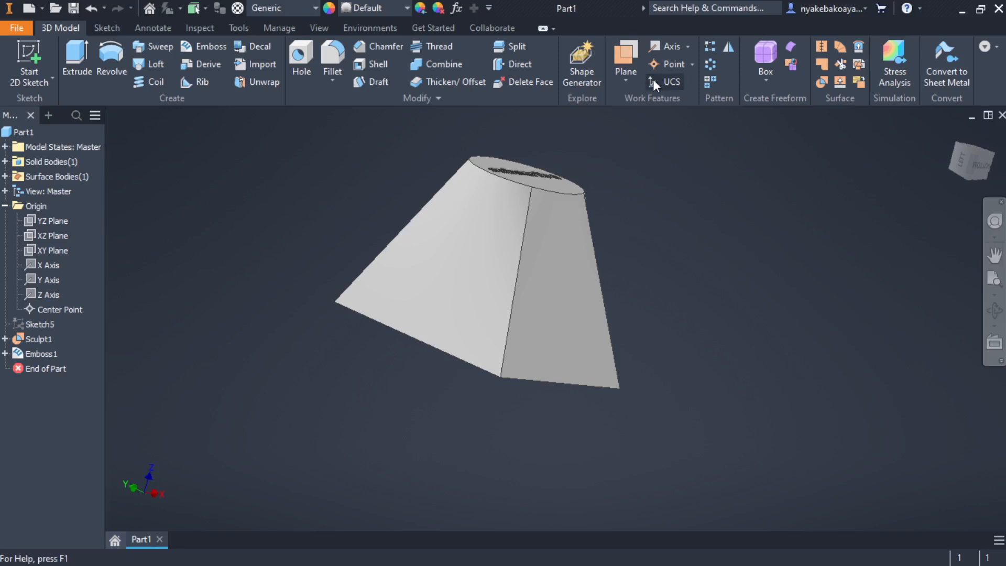
# Create a work plane offset -43.25 mm from the YZ plane, beside the lofted solid
pyautogui.click(627, 58)
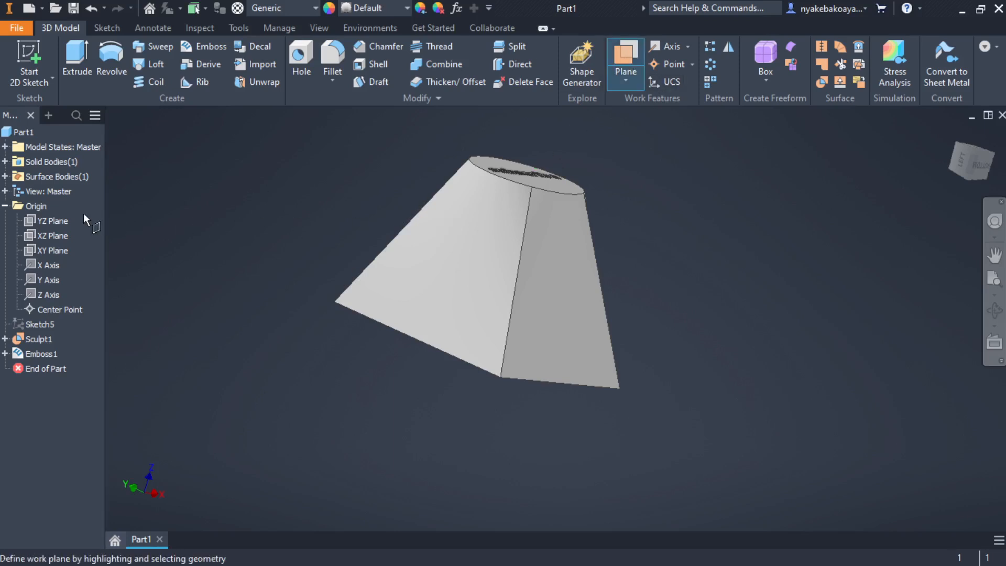
pyautogui.click(53, 220)
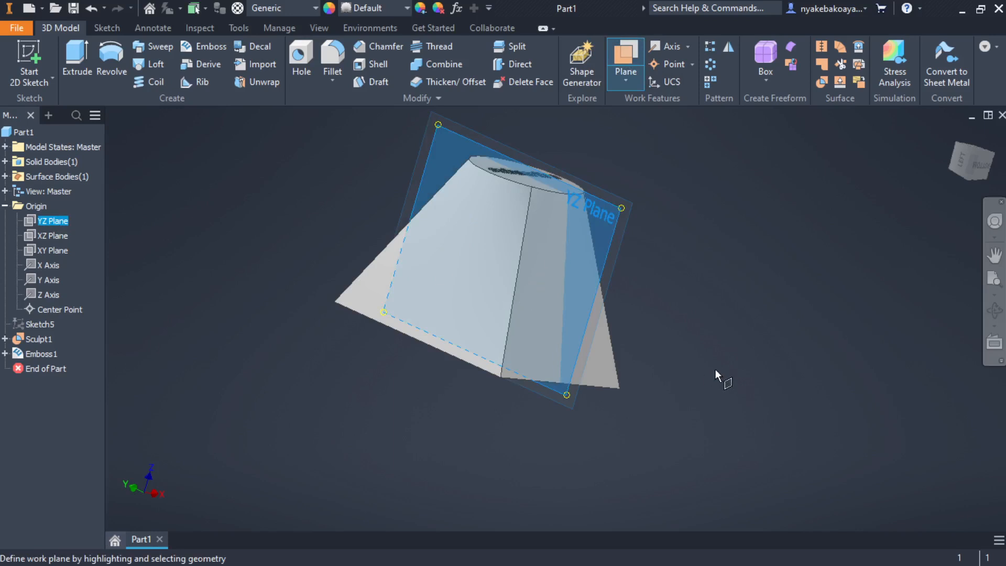
pyautogui.moveTo(715, 369); pyautogui.dragTo(532, 427)
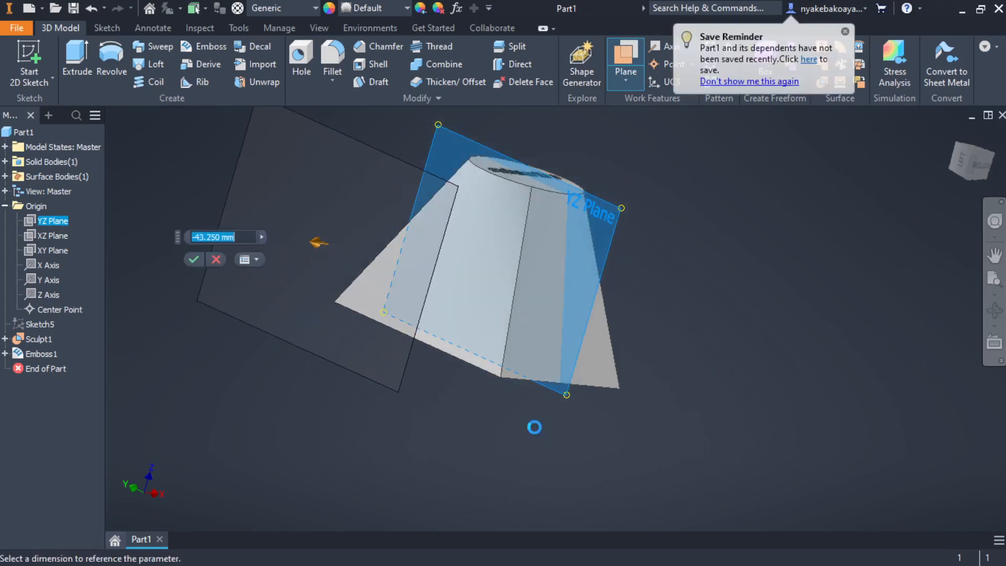
pyautogui.click(194, 259)
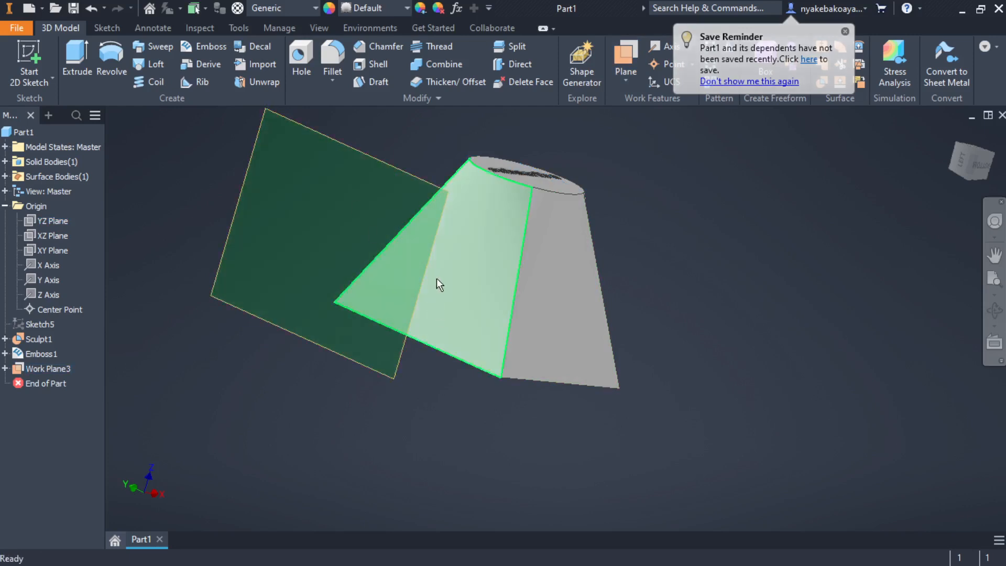
pyautogui.click(370, 158)
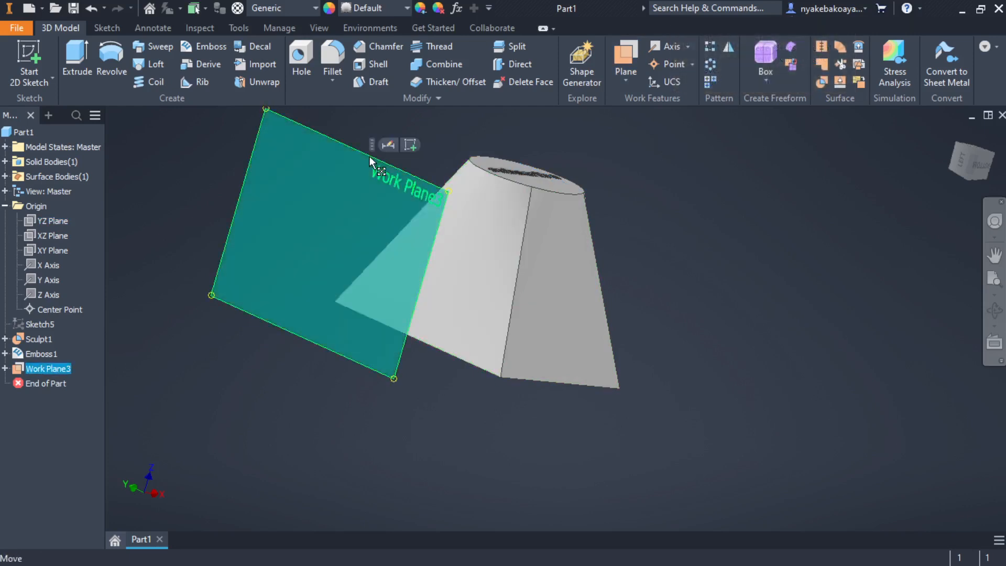
pyautogui.click(565, 325)
pyautogui.click(749, 312)
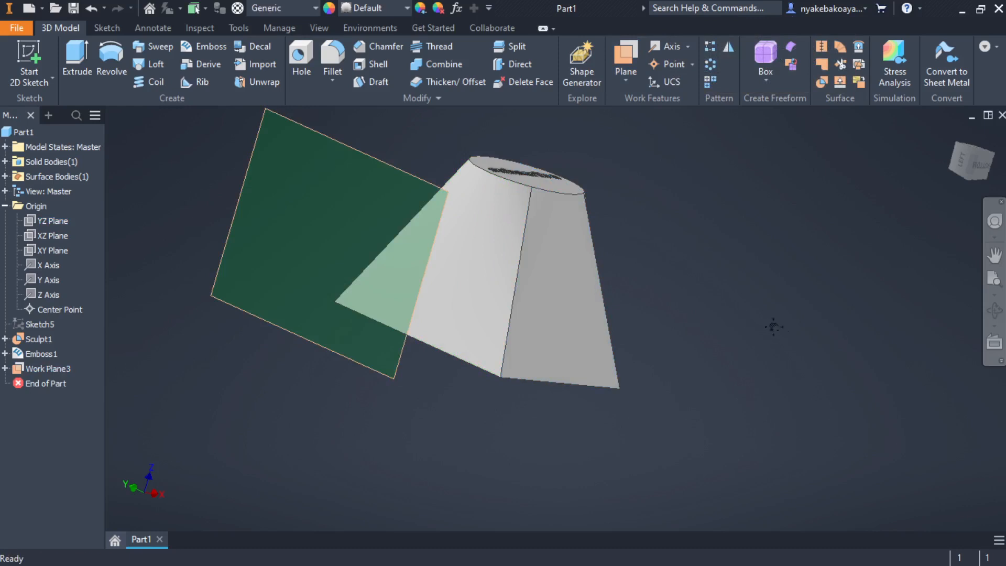
# Flip the normal of the offset work plane
pyautogui.keyDown('shift'); pyautogui.moveTo(774, 327); pyautogui.dragTo(639, 356, button='middle'); pyautogui.keyUp('shift')
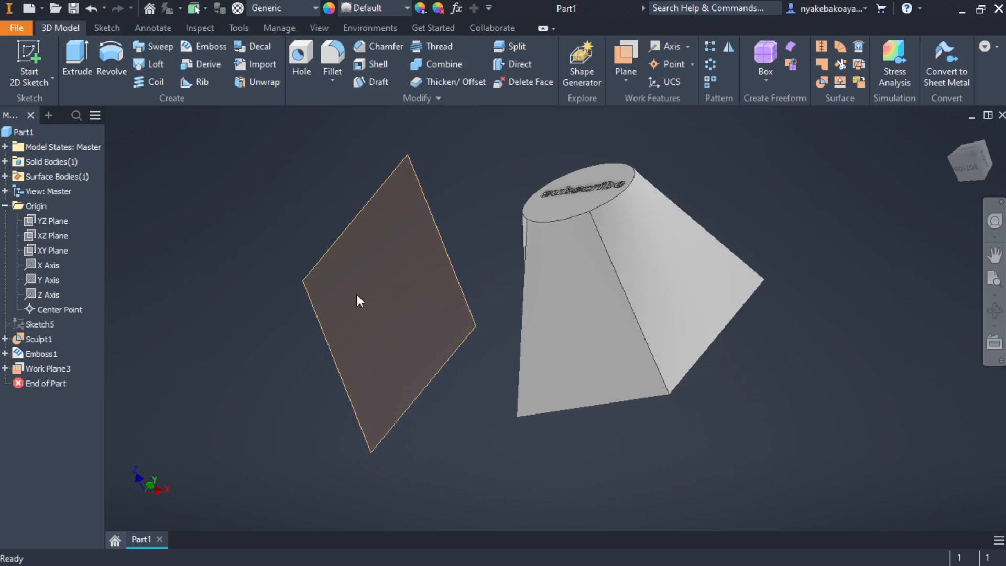
pyautogui.keyDown('shift'); pyautogui.moveTo(425, 316); pyautogui.dragTo(470, 313, button='middle'); pyautogui.keyUp('shift')
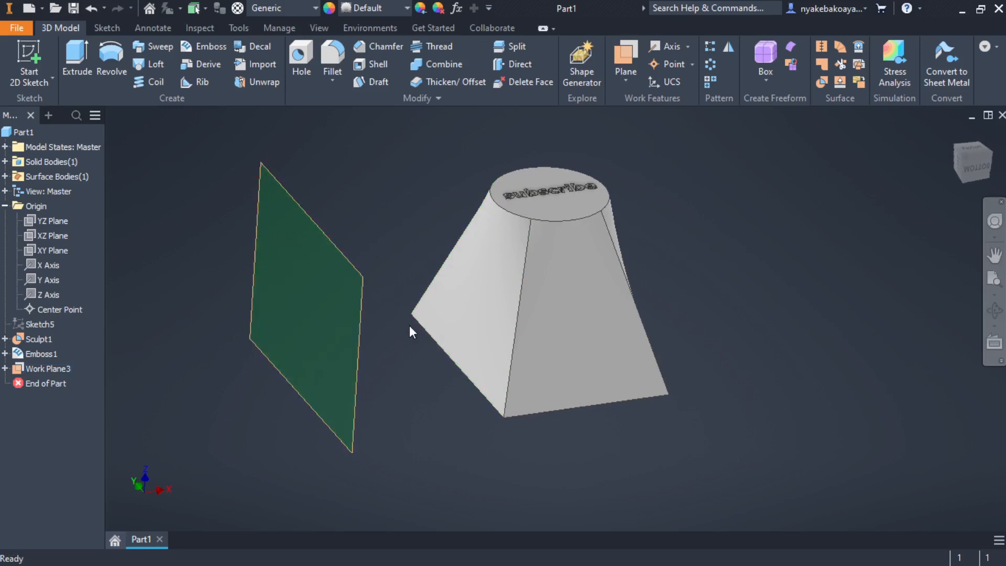
pyautogui.keyDown('shift'); pyautogui.moveTo(410, 326); pyautogui.dragTo(431, 321, button='middle'); pyautogui.keyUp('shift')
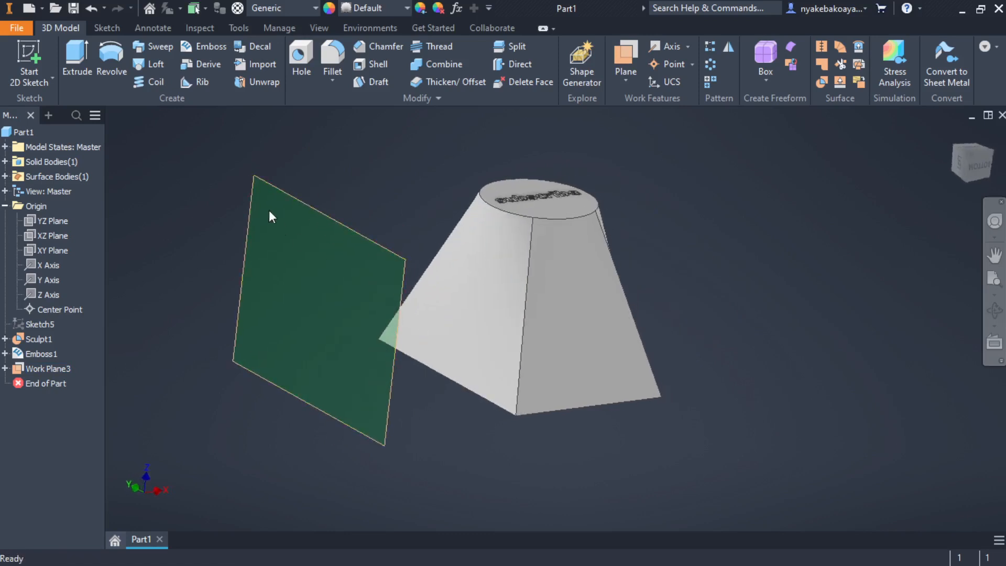
pyautogui.click(270, 189)
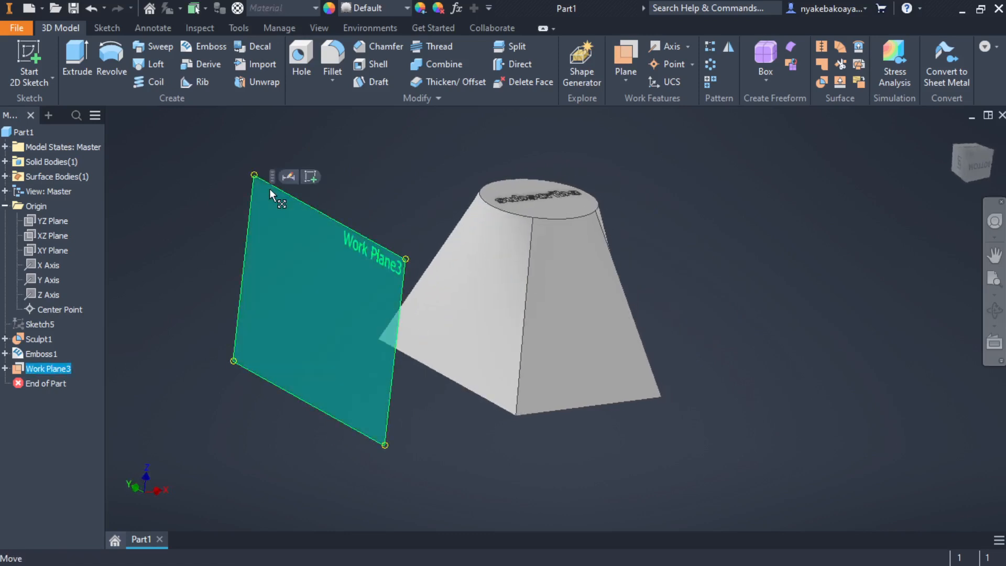
pyautogui.rightClick(269, 189)
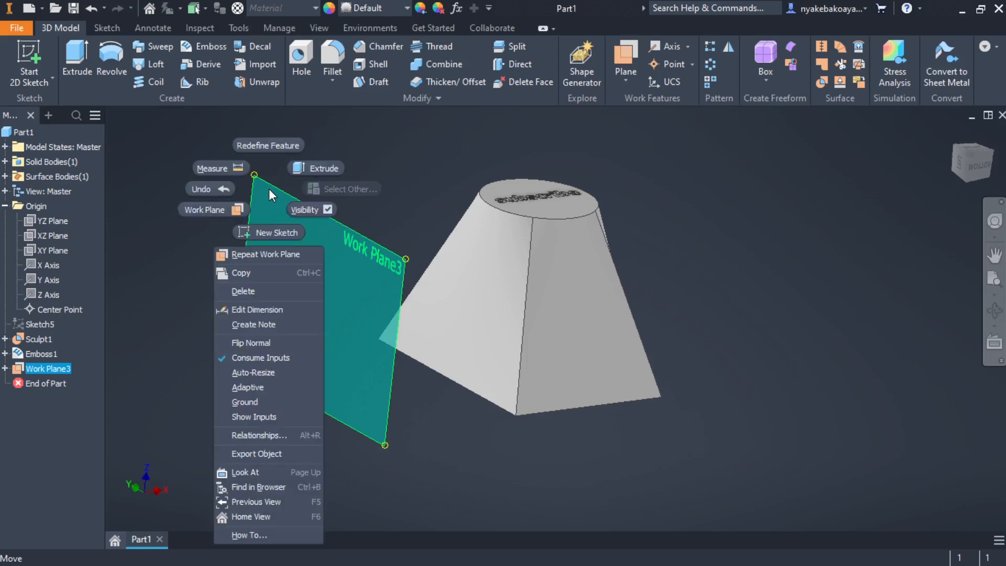
pyautogui.click(258, 342)
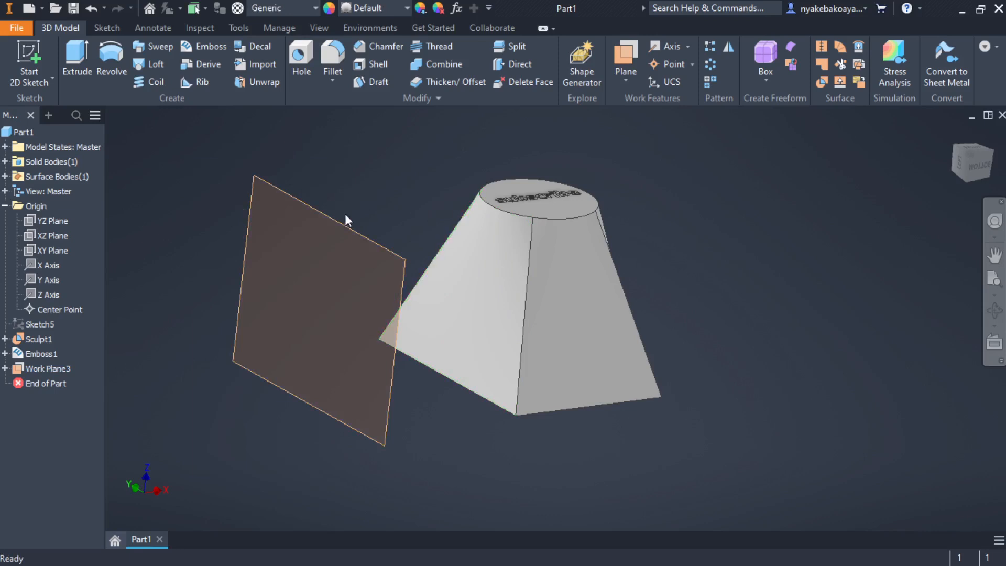
# Start a sketch on the offset work plane and insert the image "MARPCAD44 NO BG" from the Agri-Gun folder
pyautogui.click(254, 205)
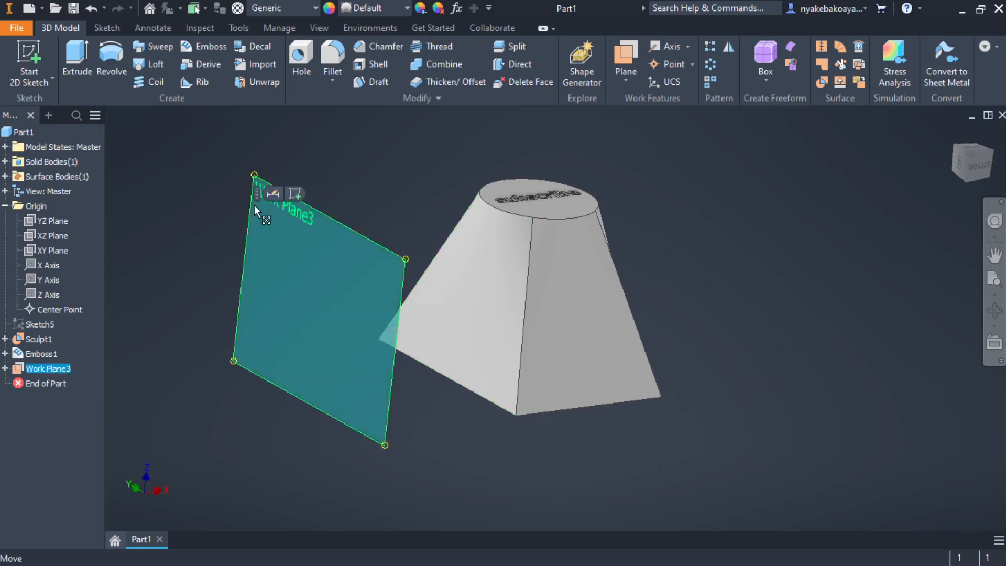
pyautogui.click(295, 194)
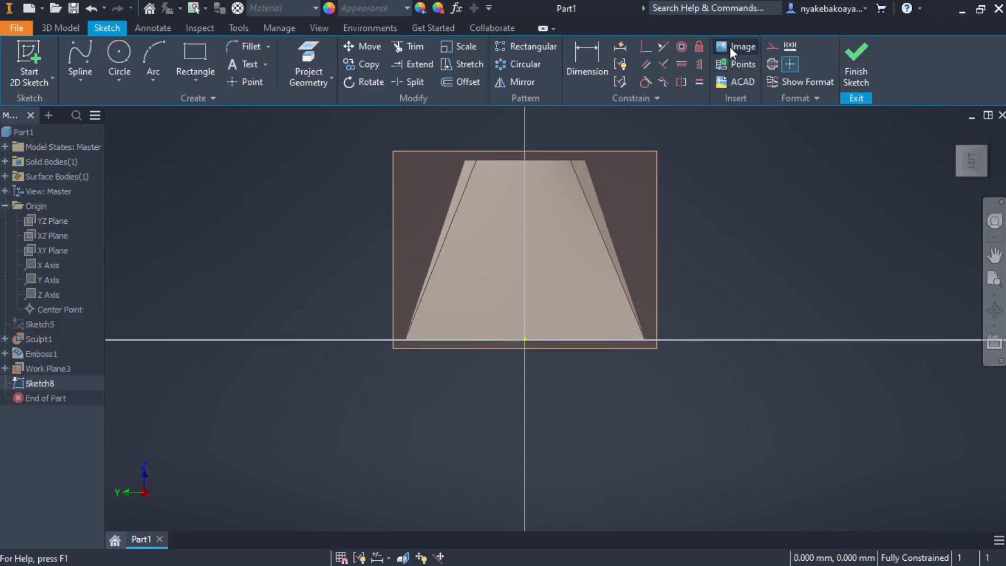
pyautogui.click(730, 46)
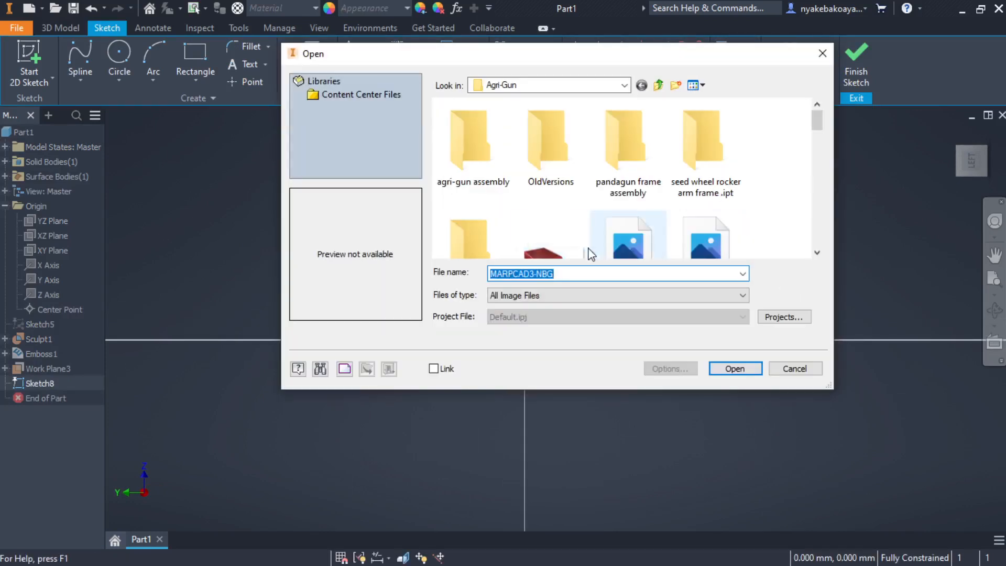
pyautogui.scroll(-10, 680, 218)
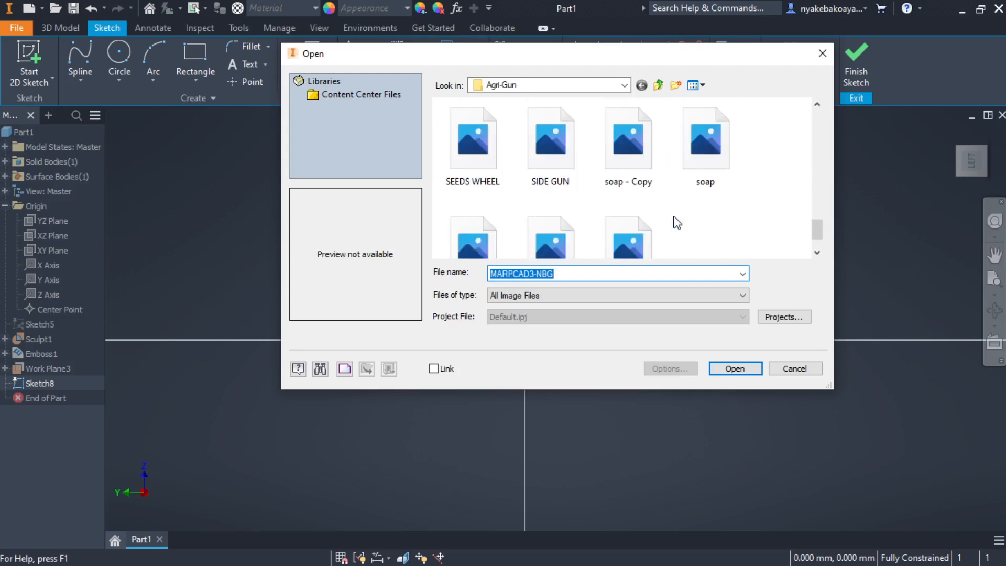
pyautogui.scroll(-2, 680, 218)
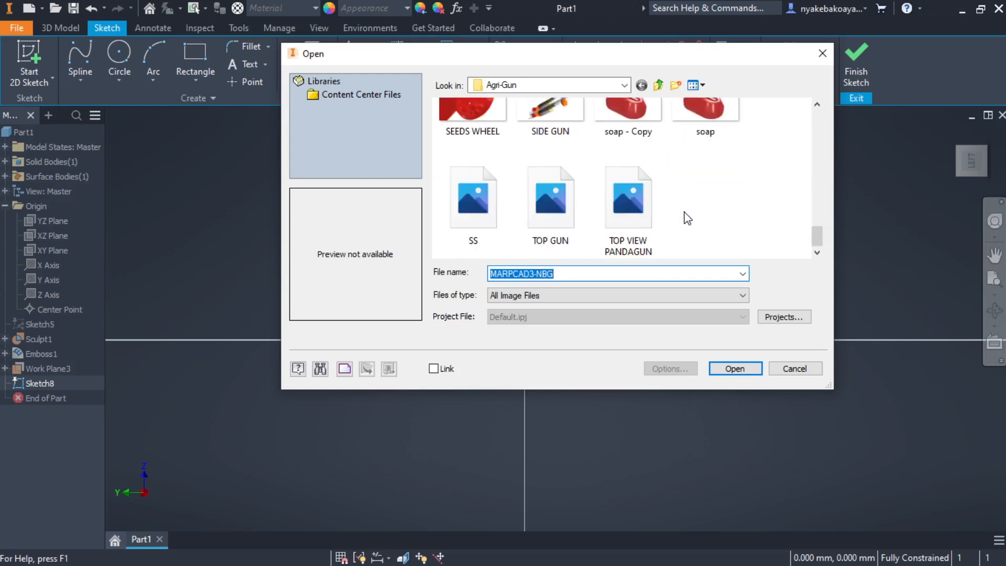
pyautogui.scroll(3, 686, 207)
pyautogui.scroll(1, 685, 200)
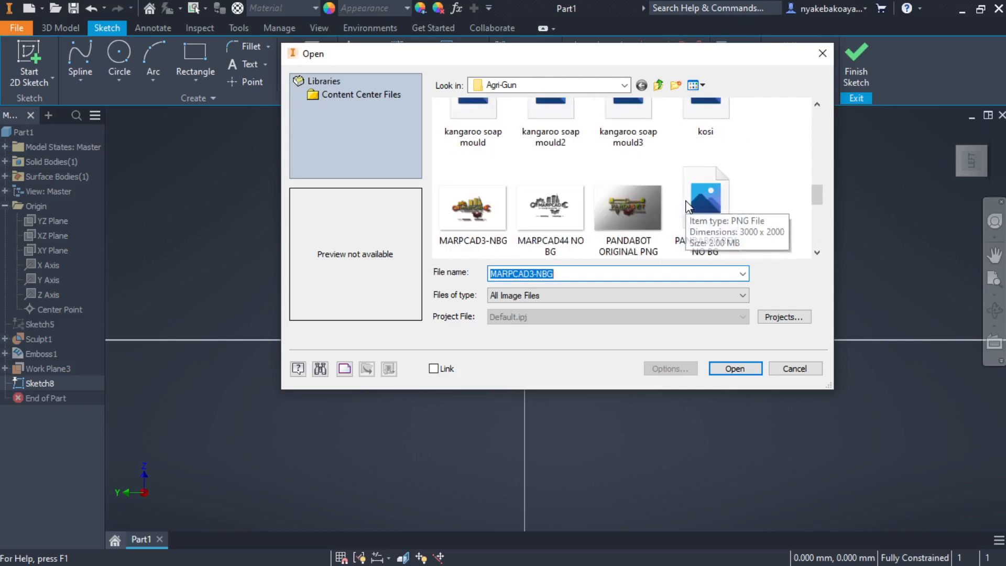
pyautogui.click(559, 220)
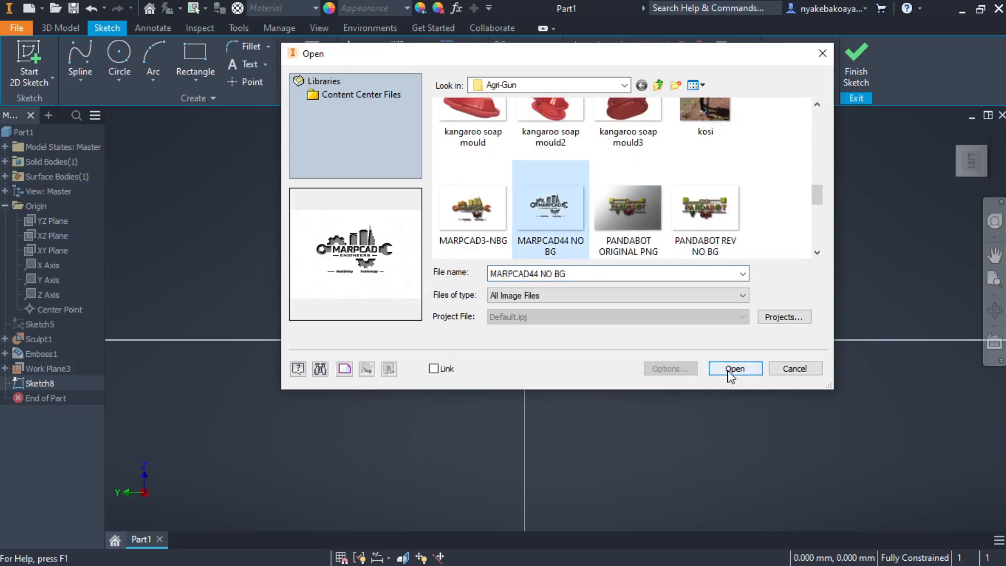
pyautogui.click(730, 372)
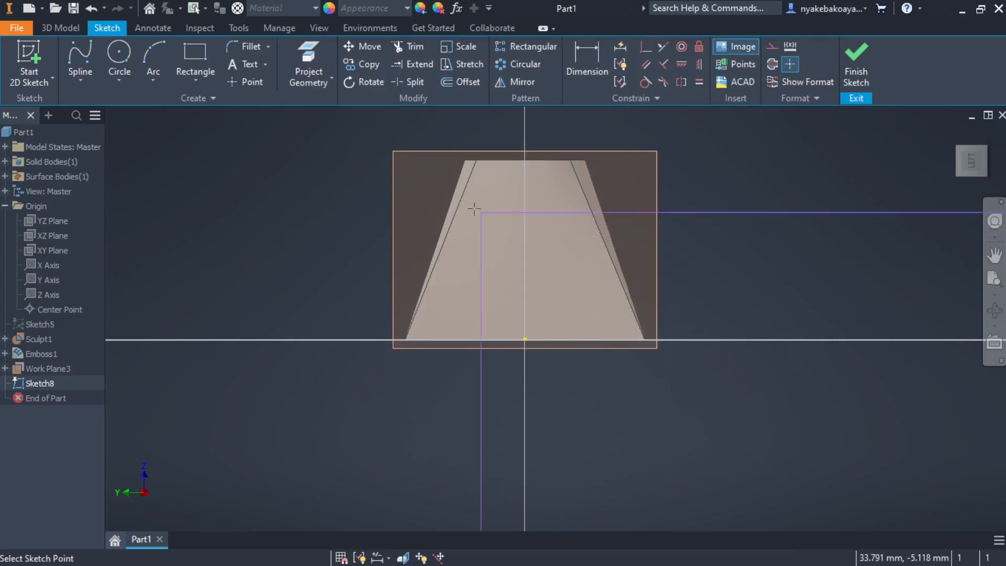
pyautogui.click(429, 184)
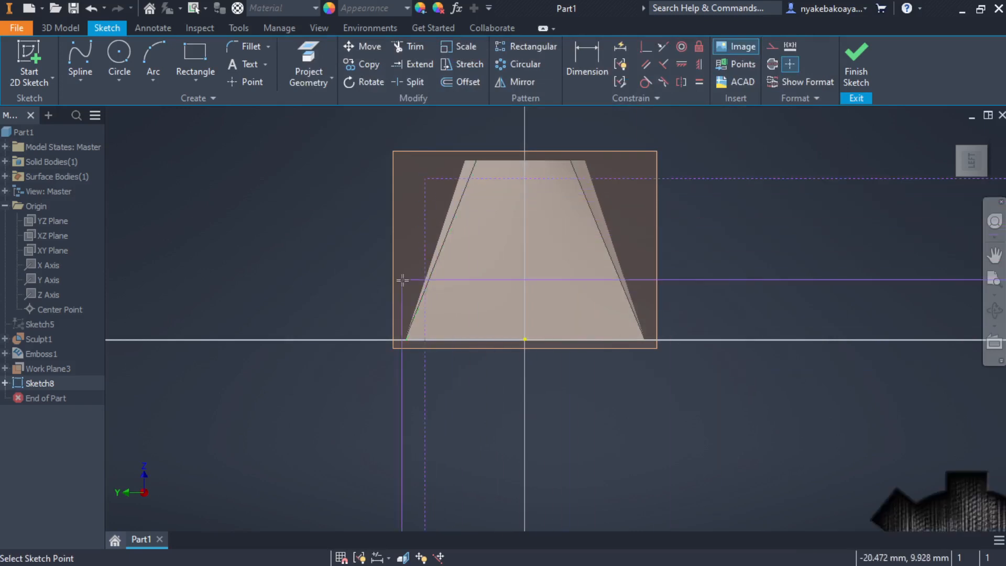
# Shrink the inserted logo image and move it over the lofted solid's side face, so the logo roughly spans the face's lower half
pyautogui.scroll(-2, 403, 281)
pyautogui.scroll(-3, 402, 281)
pyautogui.scroll(-3, 484, 287)
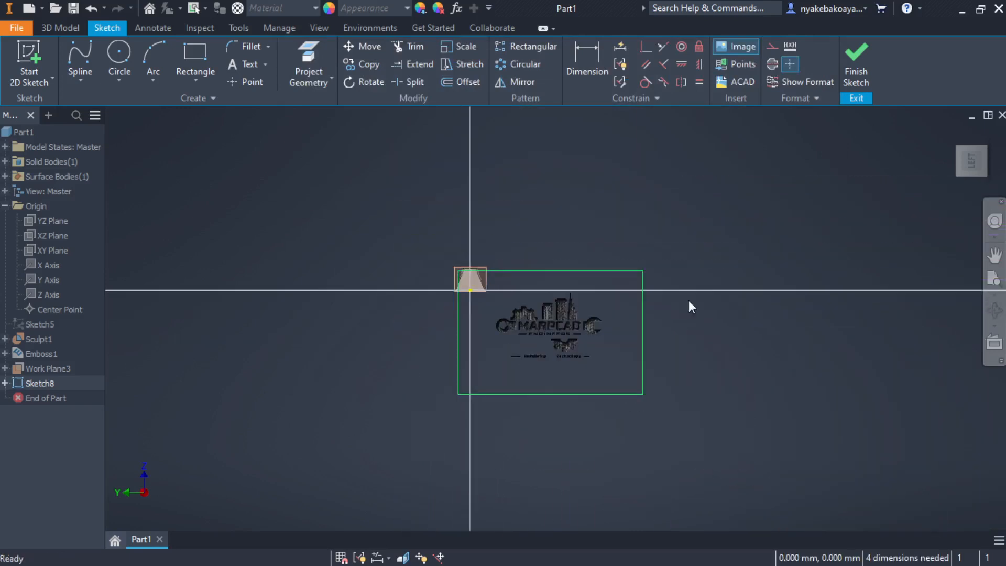
pyautogui.moveTo(642, 271); pyautogui.dragTo(596, 291)
pyautogui.moveTo(517, 420)
pyautogui.mouseDown()
pyautogui.moveTo(525, 326)
pyautogui.moveTo(464, 309)
pyautogui.mouseUp()
pyautogui.scroll(5, 433, 303)
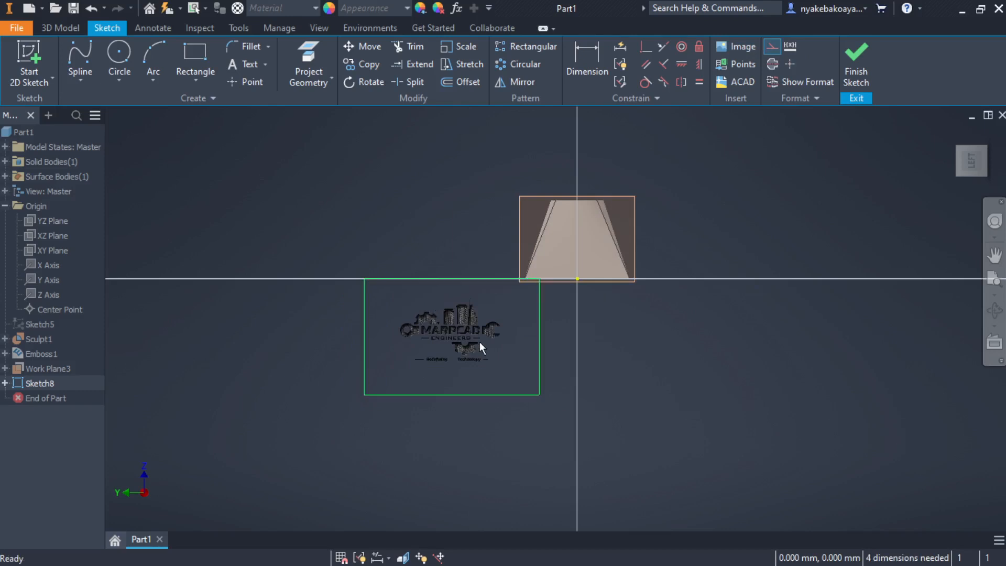
pyautogui.moveTo(538, 296); pyautogui.dragTo(611, 303)
pyautogui.moveTo(582, 232); pyautogui.dragTo(590, 228)
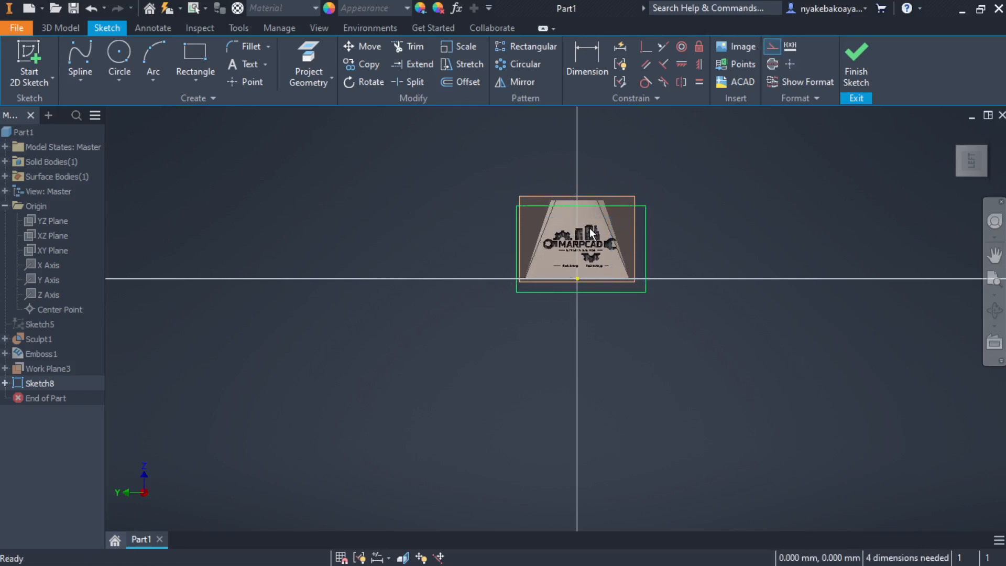
# Move the logo image slightly upward over the solid's side face and finish the sketch
pyautogui.scroll(5, 589, 228)
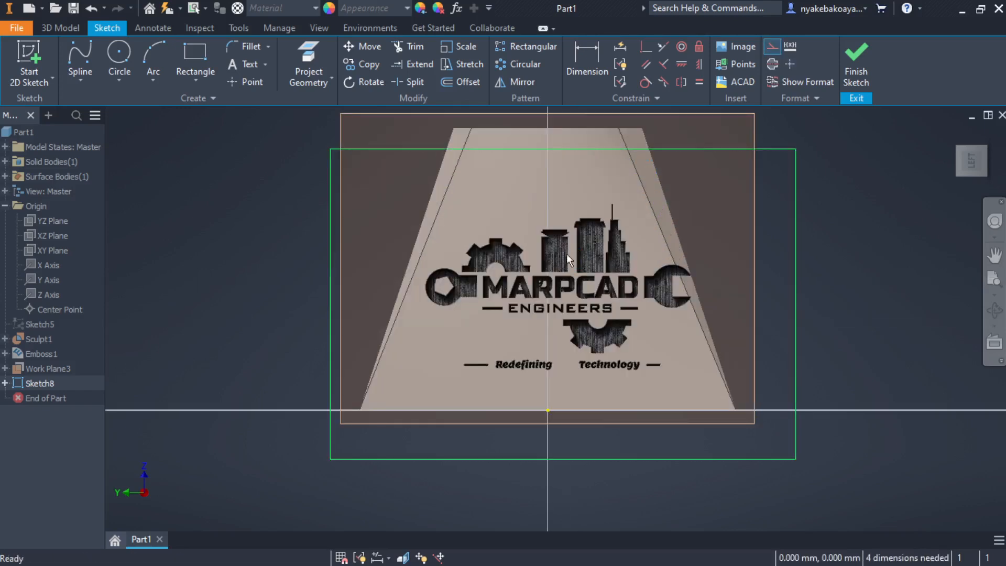
pyautogui.moveTo(512, 268); pyautogui.dragTo(512, 247)
pyautogui.scroll(-4, 514, 269)
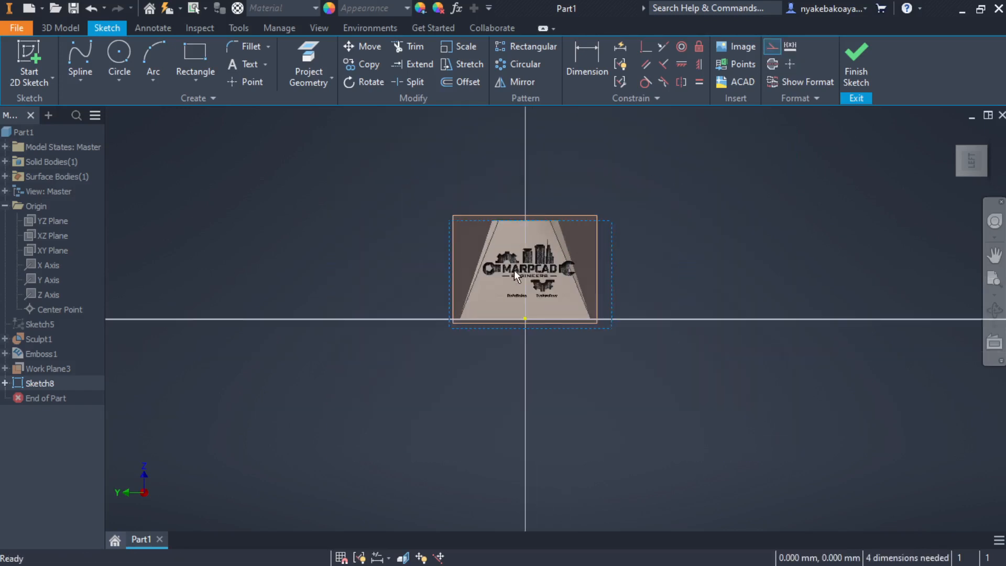
pyautogui.scroll(4, 514, 269)
pyautogui.scroll(-3, 515, 271)
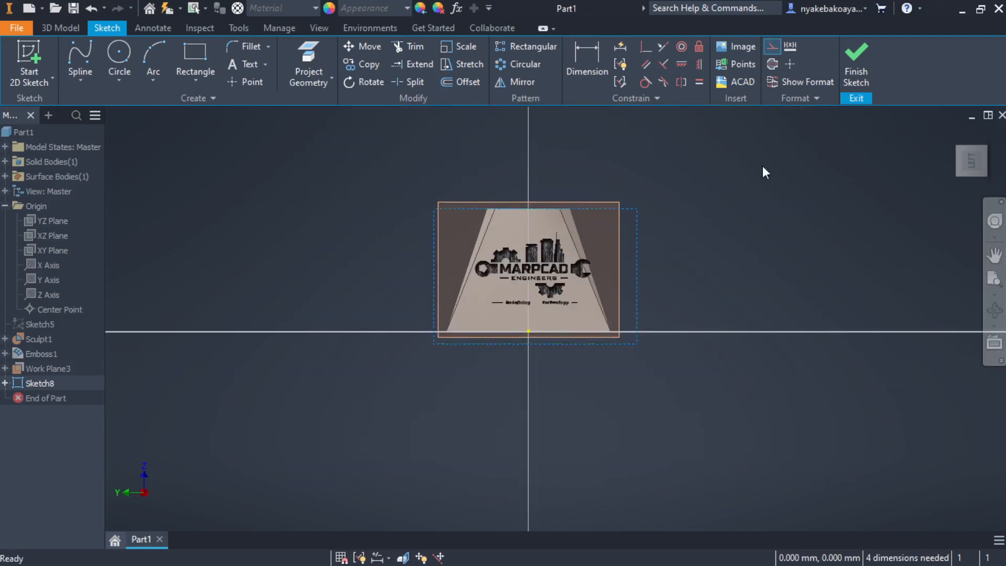
pyautogui.click(857, 58)
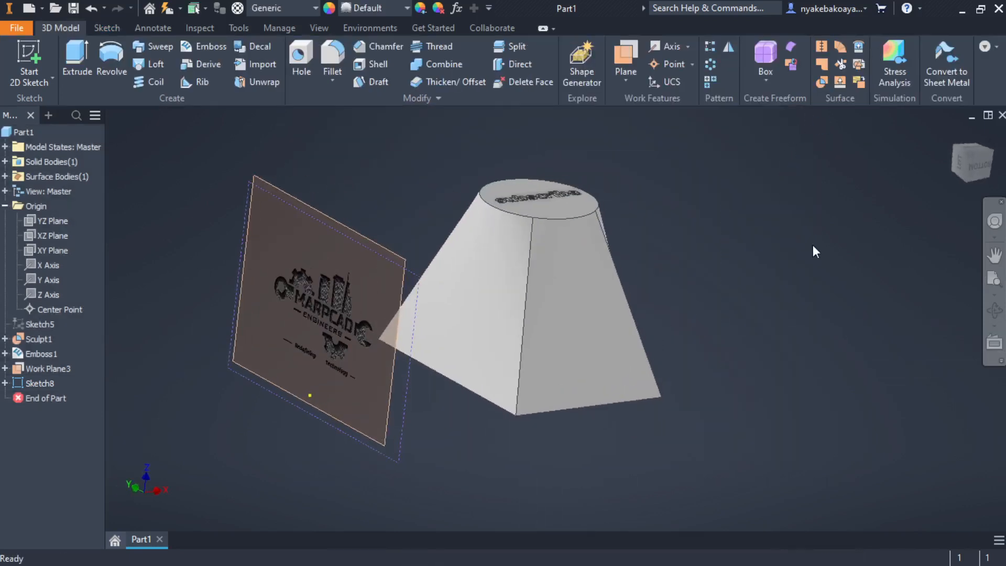
# Apply the sketched logo image as a decal on the lofted solid's side face facing the work plane, with Automatic Face Chain on
pyautogui.click(253, 47)
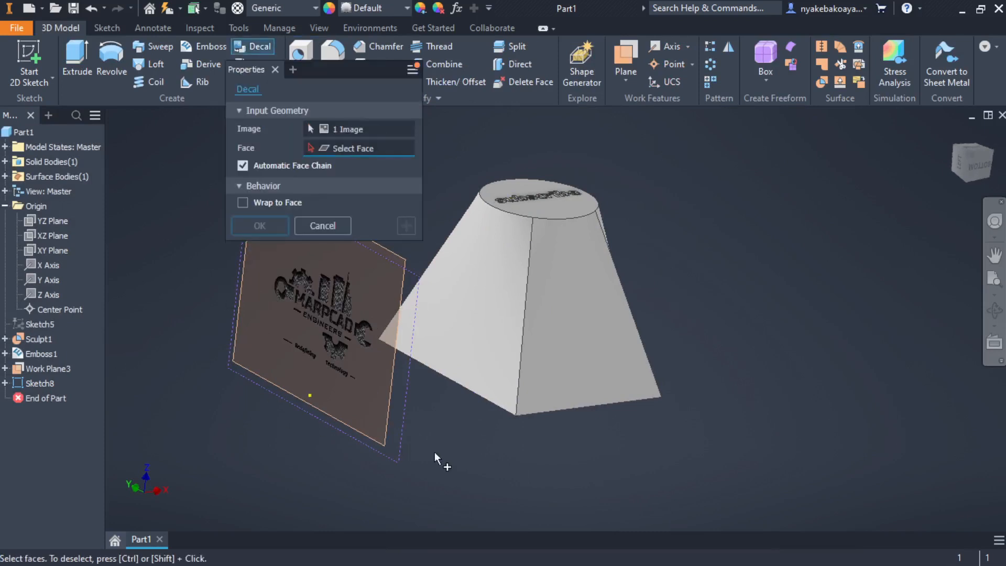
pyautogui.moveTo(434, 451); pyautogui.dragTo(511, 455, button='middle')
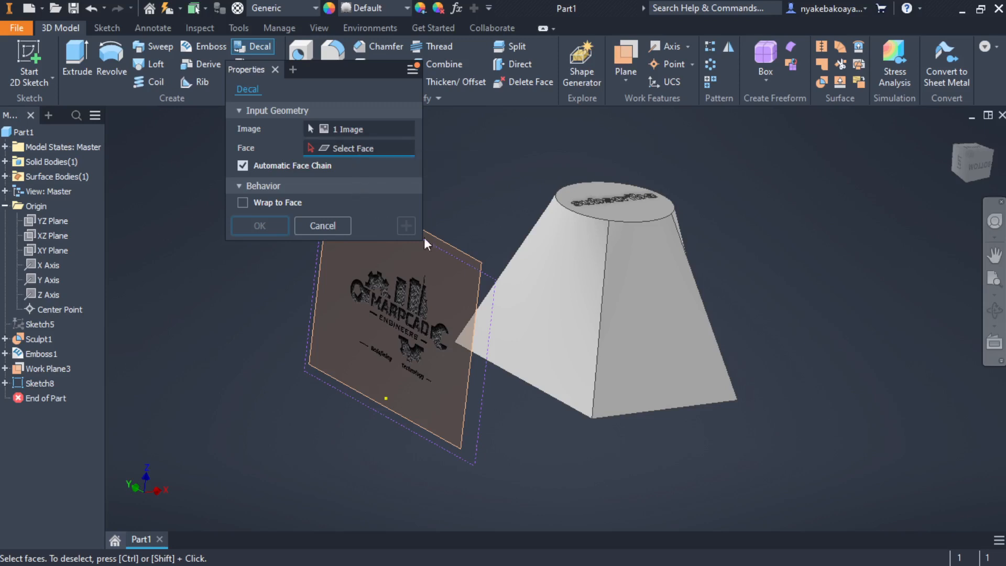
pyautogui.click(553, 293)
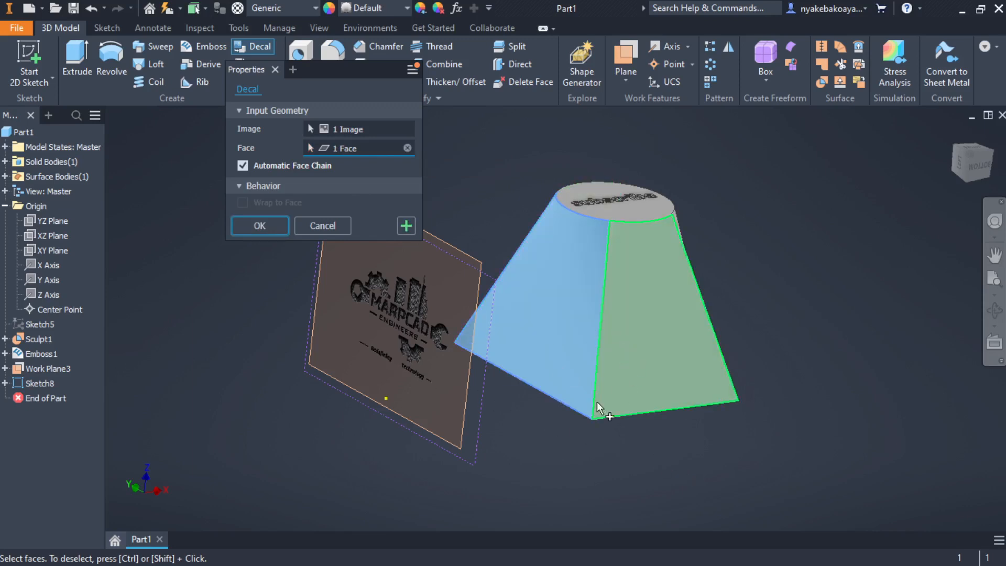
pyautogui.click(267, 228)
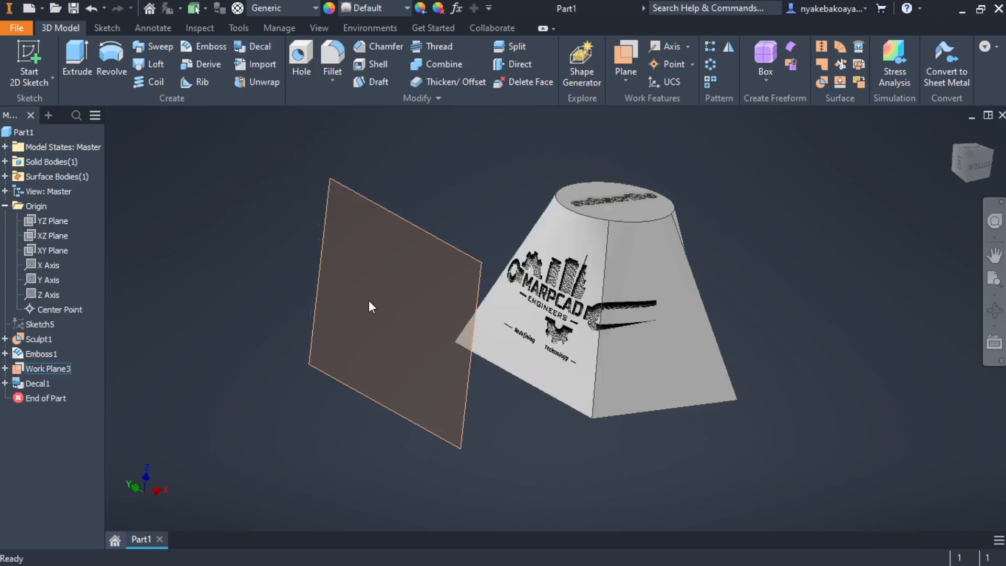
# Edit the logo decal and turn off Automatic Face Chain so it applies only to the selected side face
pyautogui.scroll(6, 584, 322)
pyautogui.scroll(-5, 589, 328)
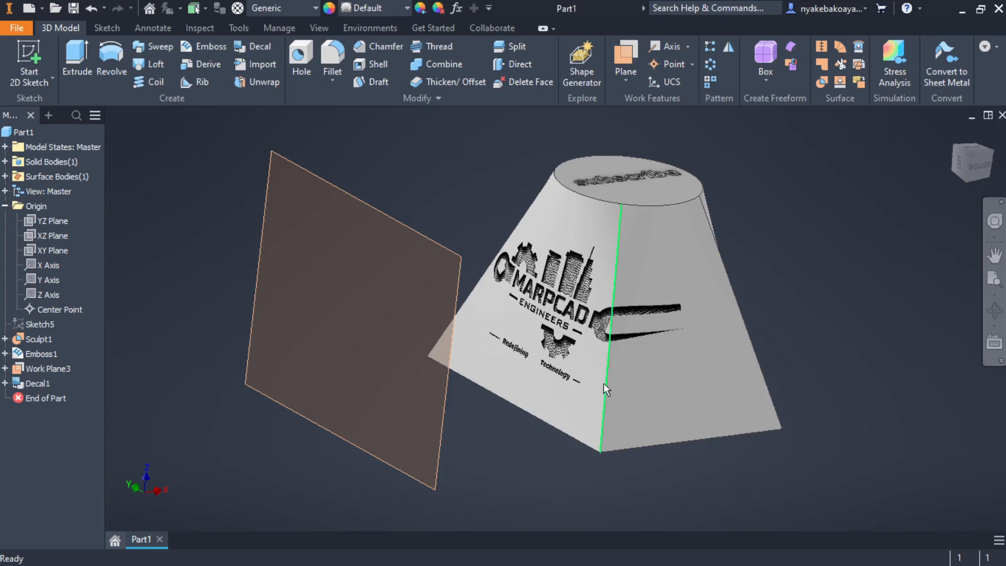
pyautogui.moveTo(604, 383)
pyautogui.keyDown('shift'); pyautogui.mouseDown(button='middle')
pyautogui.moveTo(664, 428)
pyautogui.moveTo(597, 382)
pyautogui.moveTo(589, 400)
pyautogui.moveTo(599, 397)
pyautogui.mouseUp(button='middle'); pyautogui.keyUp('shift')
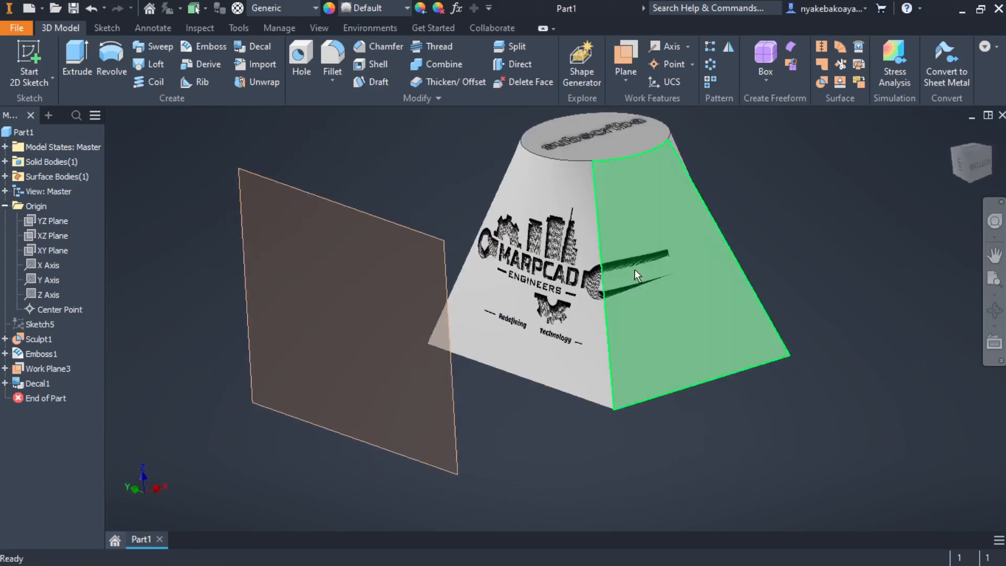
pyautogui.scroll(3, 633, 278)
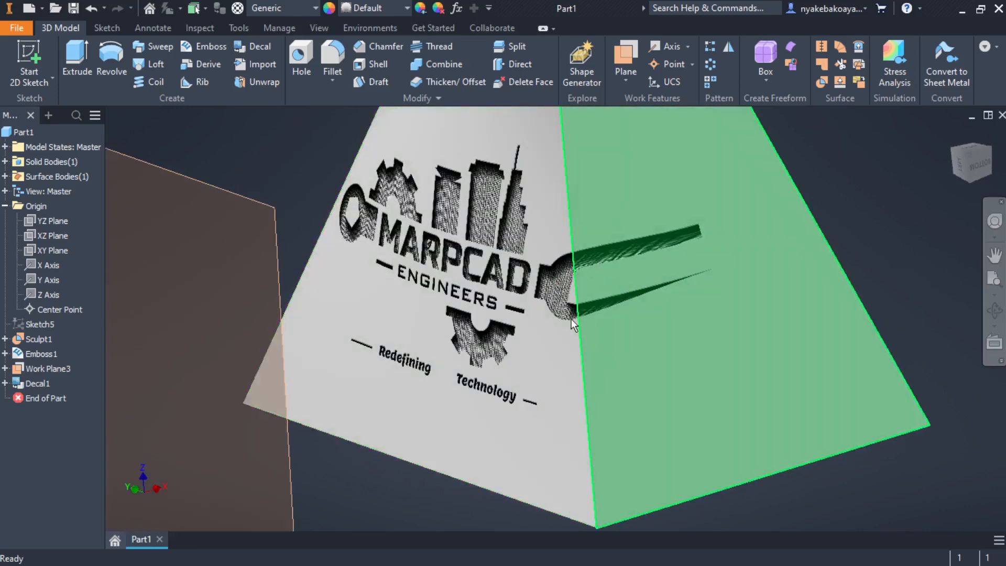
pyautogui.scroll(-3, 692, 266)
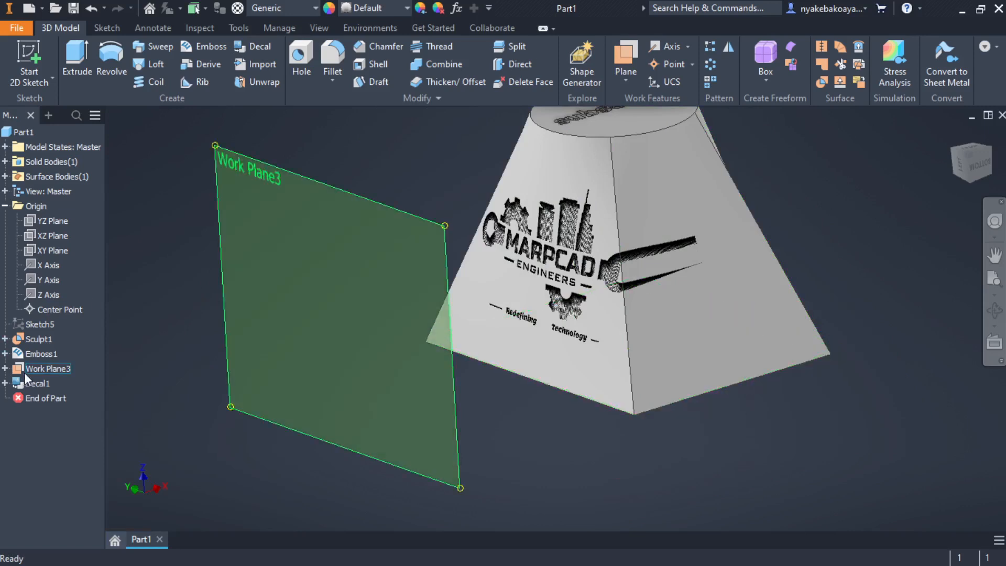
pyautogui.click(37, 383)
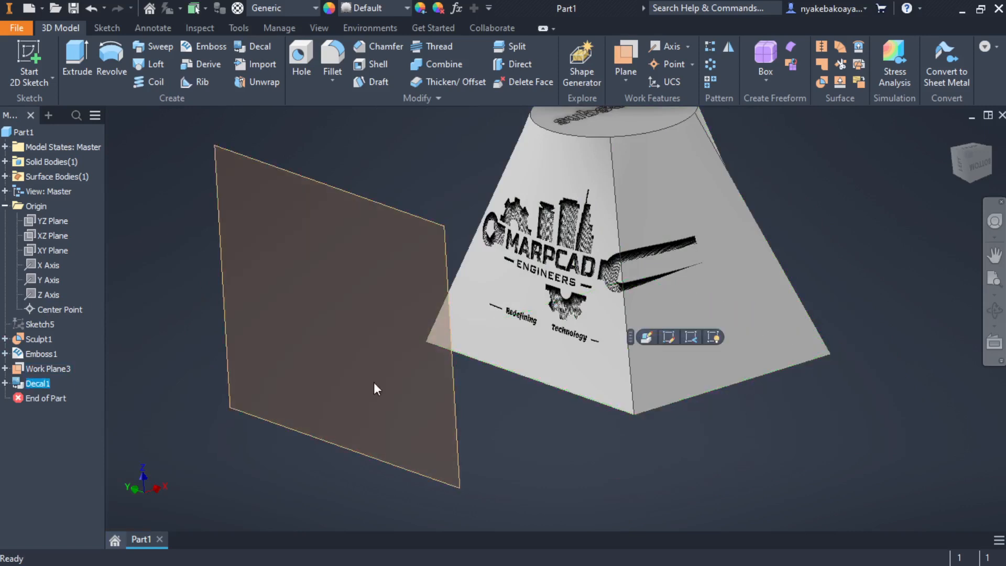
pyautogui.click(646, 337)
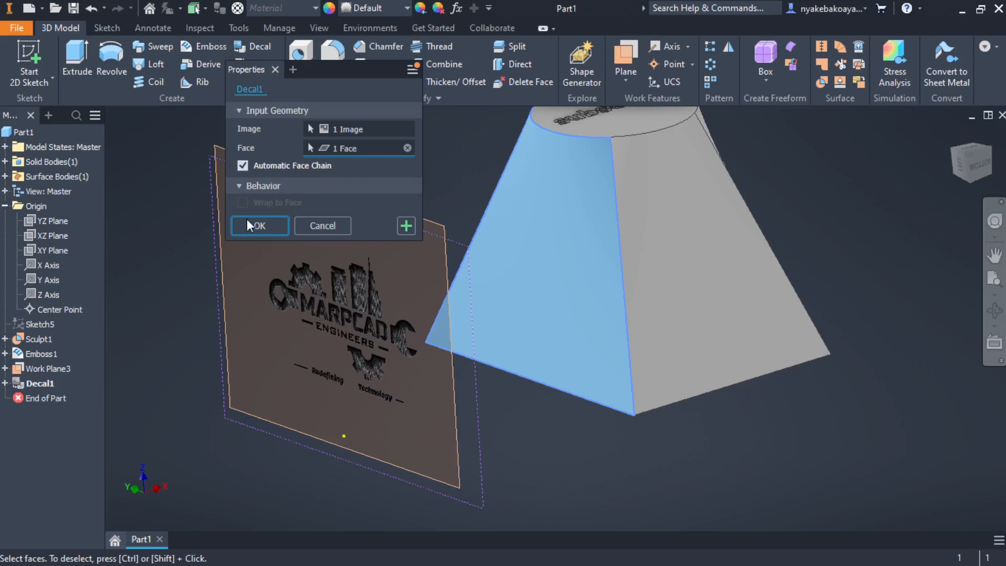
pyautogui.click(243, 166)
pyautogui.click(274, 226)
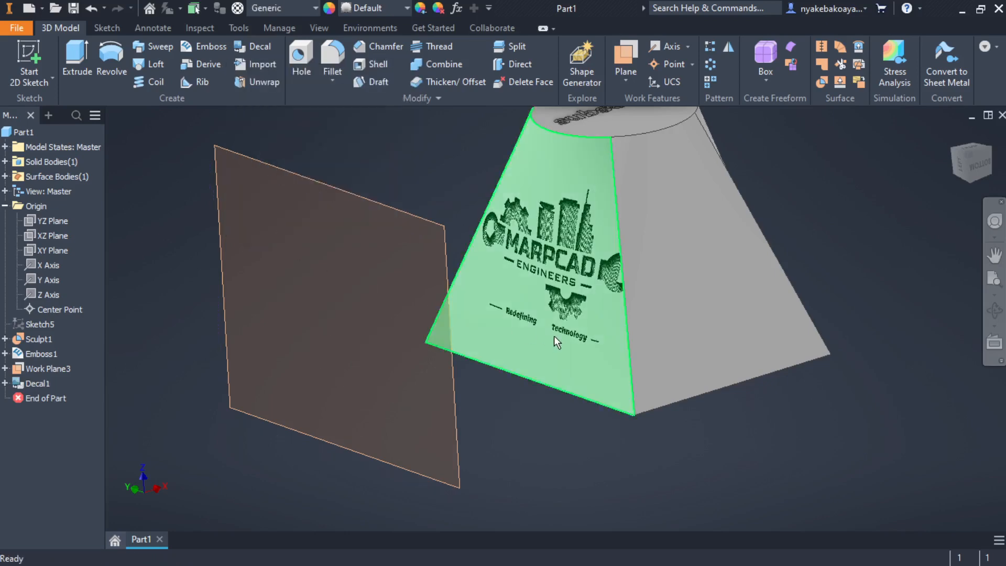
# Examine the logo decal on the side face, especially along the edge shared with the neighbouring face
pyautogui.scroll(3, 554, 337)
pyautogui.scroll(-4, 577, 324)
pyautogui.moveTo(603, 302); pyautogui.dragTo(569, 339, button='middle')
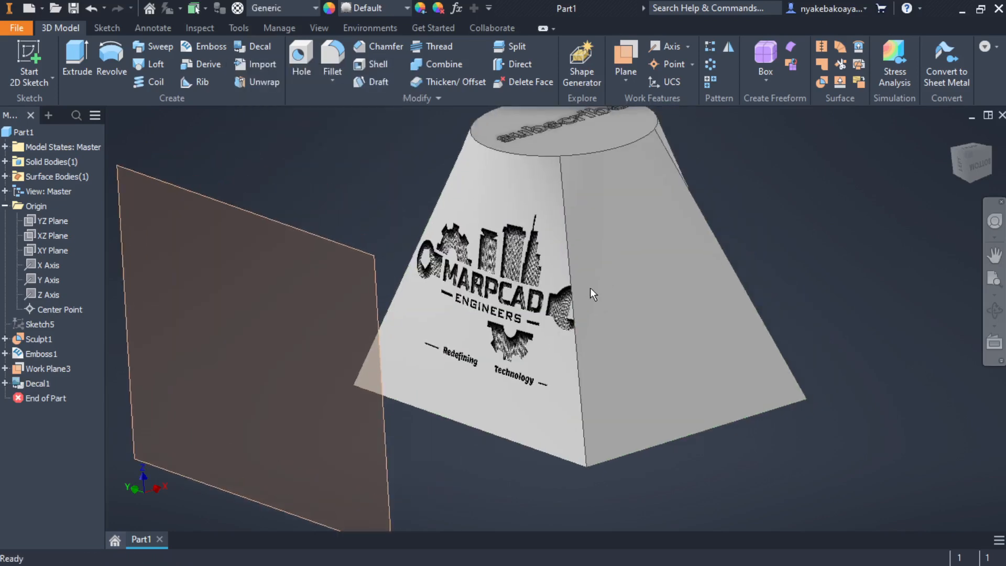
pyautogui.scroll(-4, 590, 288)
pyautogui.scroll(3, 587, 290)
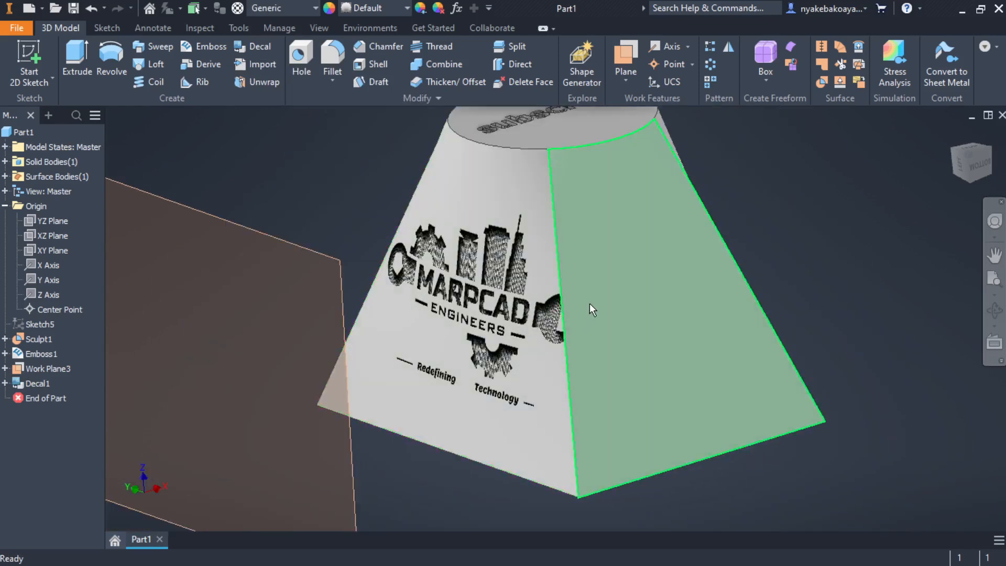
pyautogui.scroll(3, 558, 316)
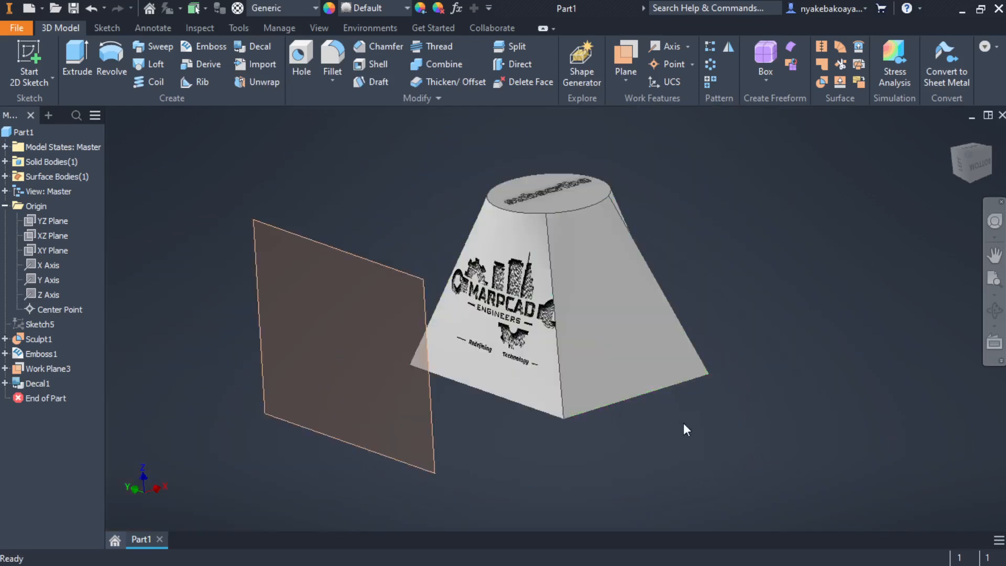
pyautogui.moveTo(690, 437)
pyautogui.keyDown('shift'); pyautogui.mouseDown(button='middle')
pyautogui.moveTo(741, 427)
pyautogui.moveTo(669, 432)
pyautogui.moveTo(701, 434)
pyautogui.moveTo(695, 427)
pyautogui.mouseUp(button='middle'); pyautogui.keyUp('shift')
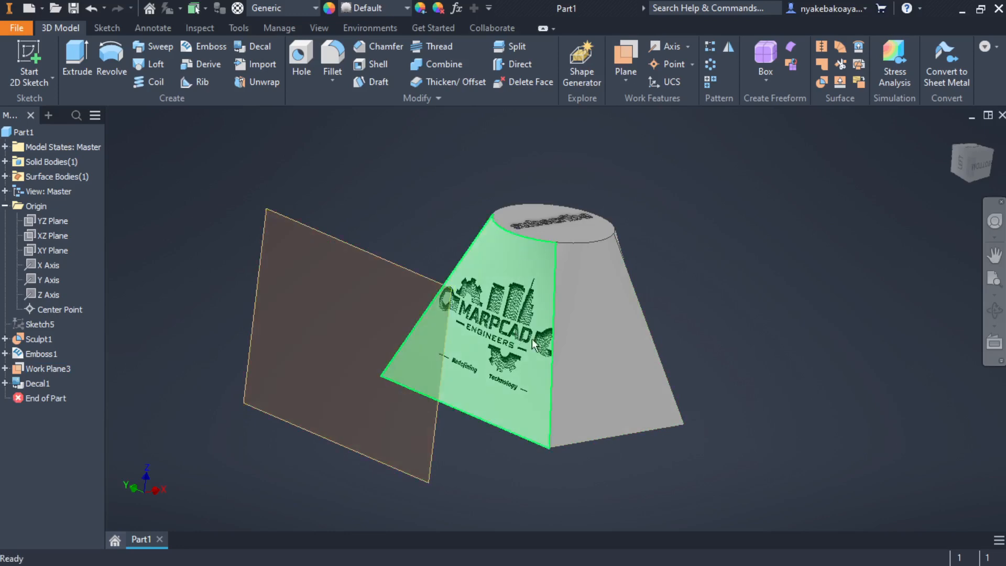
pyautogui.scroll(-3, 547, 348)
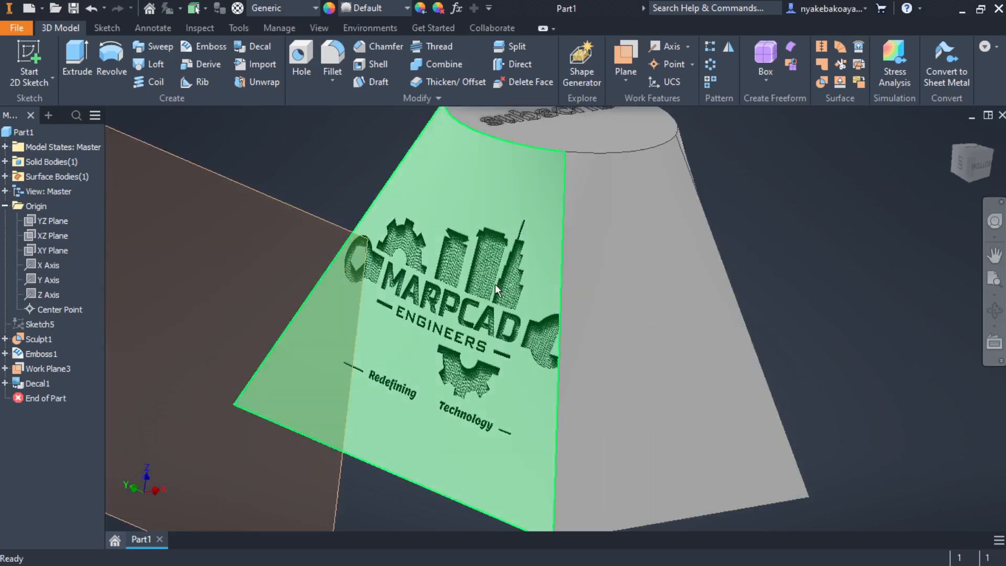
pyautogui.scroll(3, 495, 284)
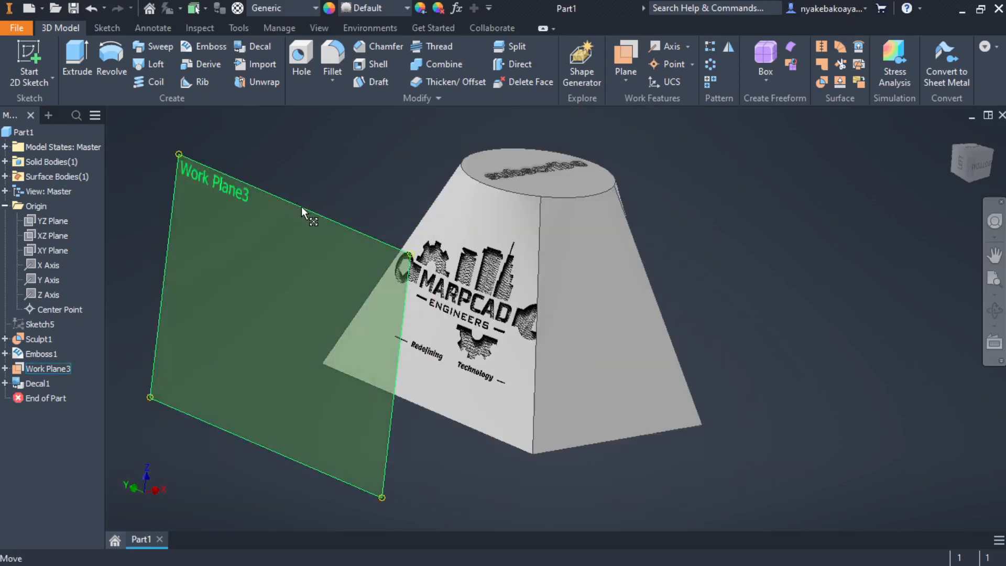
# Hide the offset work plane beside the lofted solid
pyautogui.click(302, 210)
pyautogui.rightClick(376, 175)
pyautogui.press('Escape')
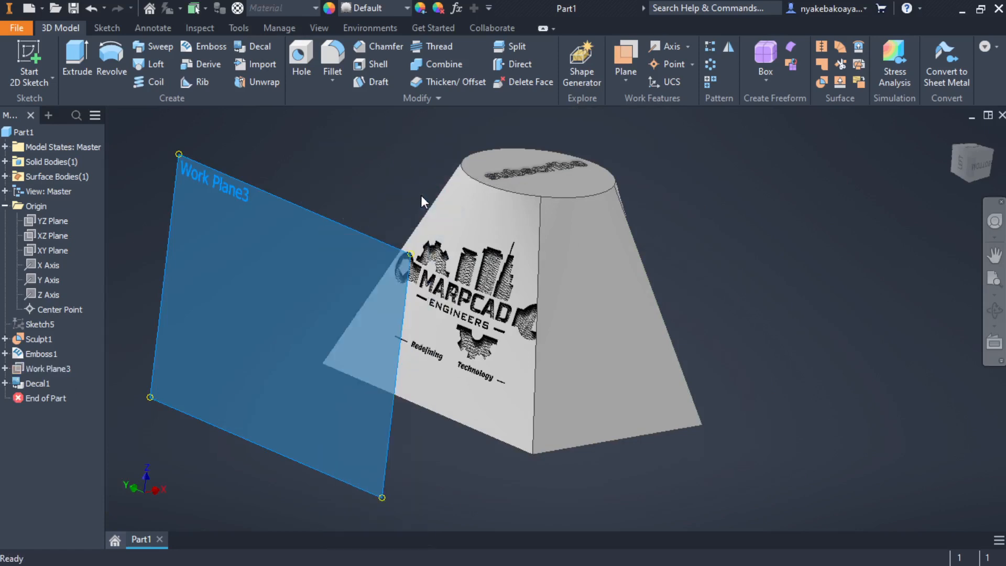
pyautogui.moveTo(476, 333); pyautogui.dragTo(501, 358, button='middle')
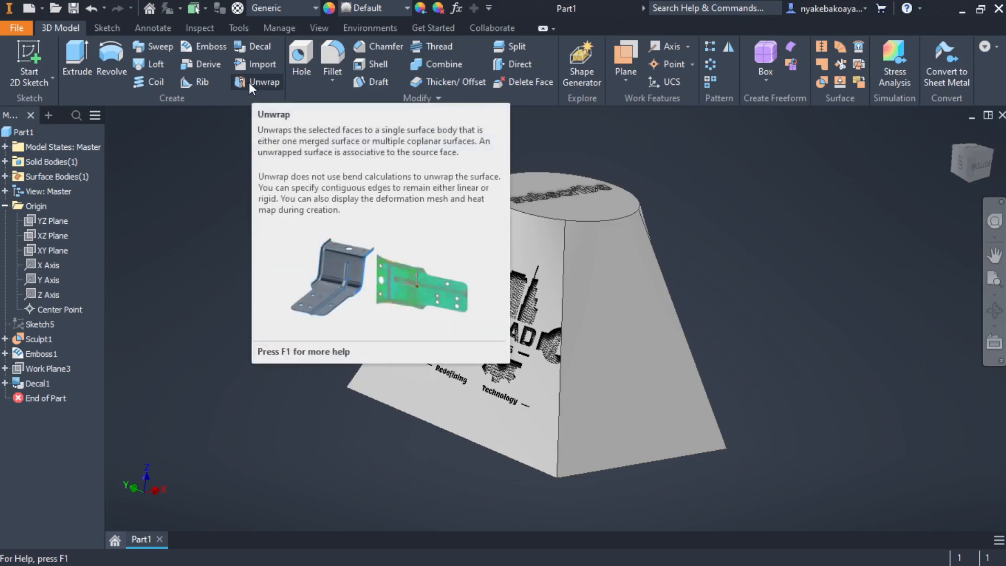
# Start an Unwrap of the side face carrying the logo decal, keeping Auto Face Chain and Merge Result Body on
pyautogui.click(249, 83)
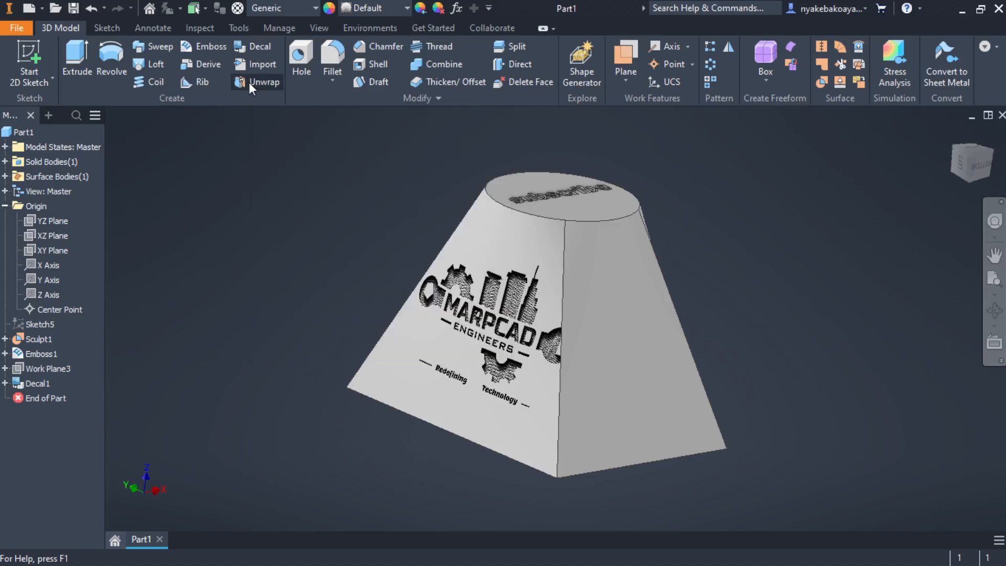
pyautogui.moveTo(412, 339); pyautogui.dragTo(553, 327, button='middle')
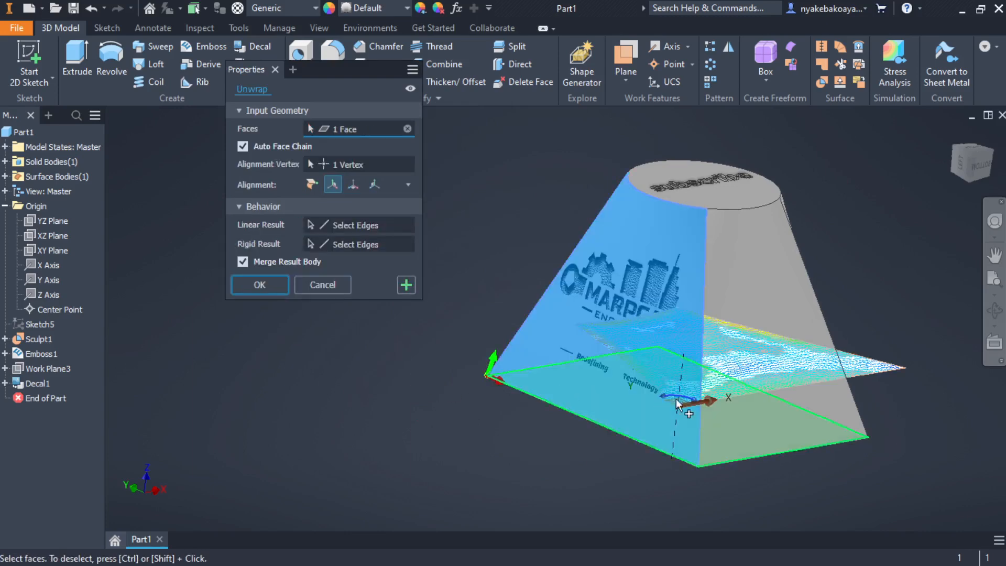
pyautogui.keyDown('shift'); pyautogui.moveTo(750, 525); pyautogui.dragTo(587, 466, button='middle'); pyautogui.keyUp('shift')
pyautogui.click(968, 149)
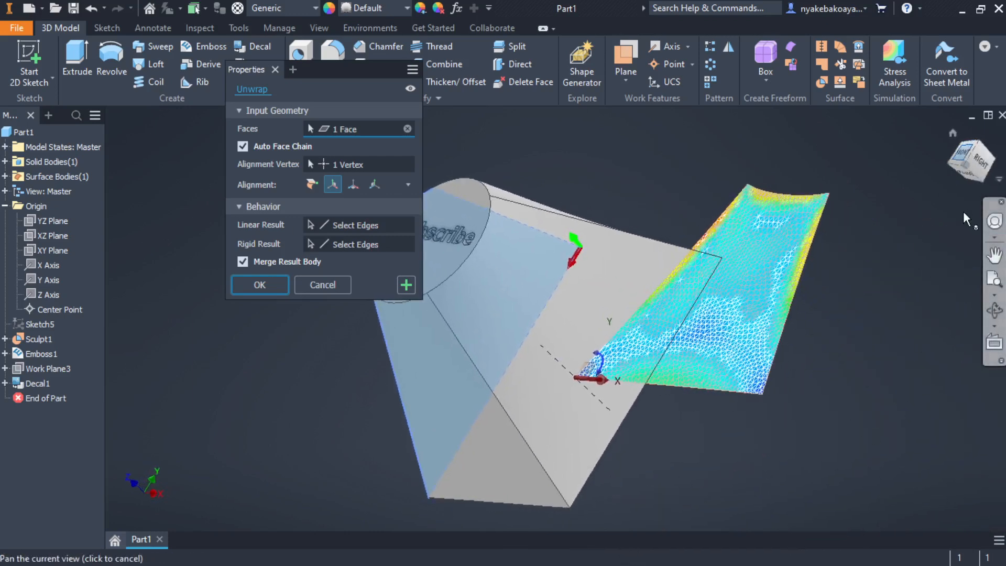
# Examine the deformation mesh and heat map of the unwrap preview, focusing on the most strongly coloured area along the slanted edge
pyautogui.scroll(-3, 599, 232)
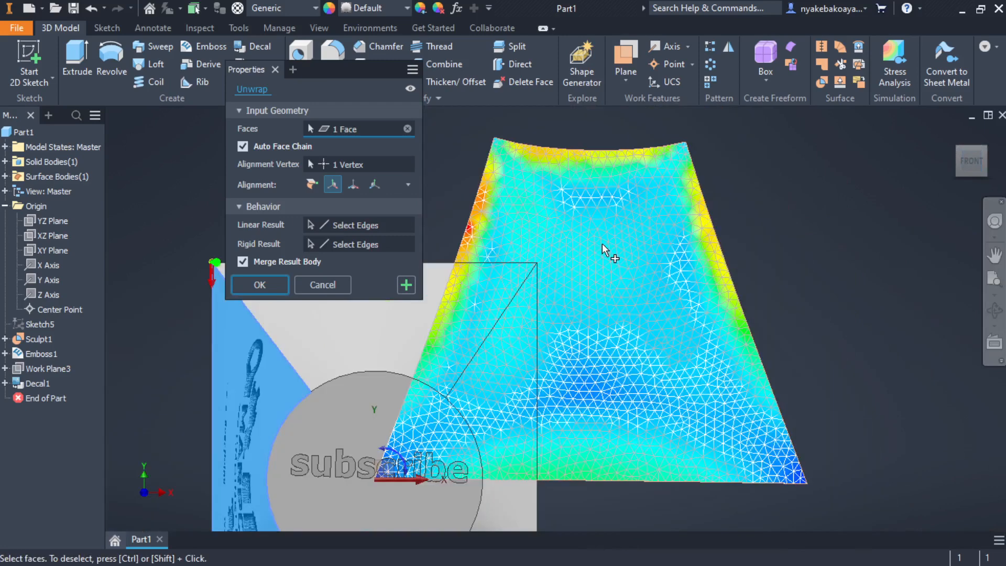
pyautogui.moveTo(602, 244); pyautogui.dragTo(721, 276, button='middle')
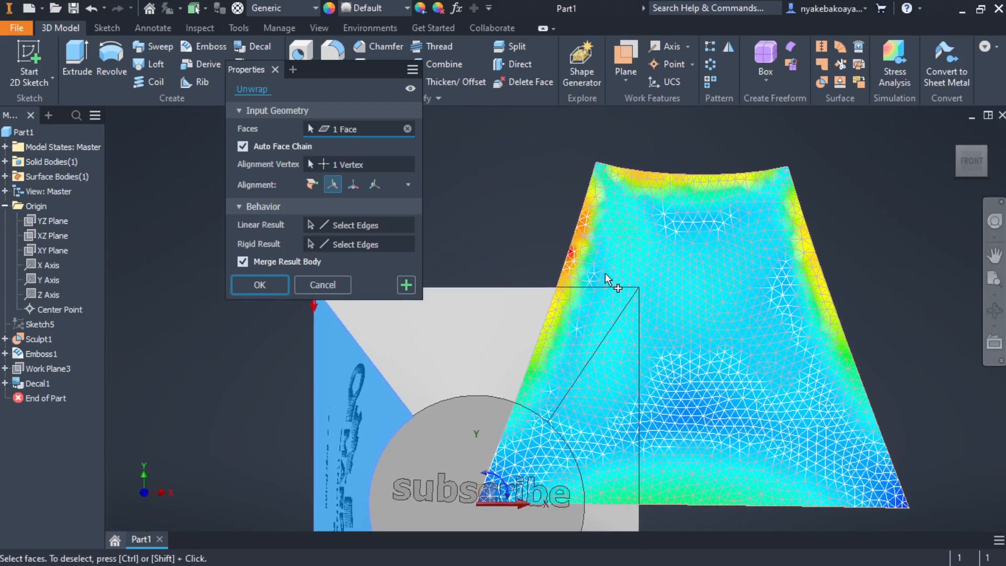
pyautogui.scroll(5, 582, 239)
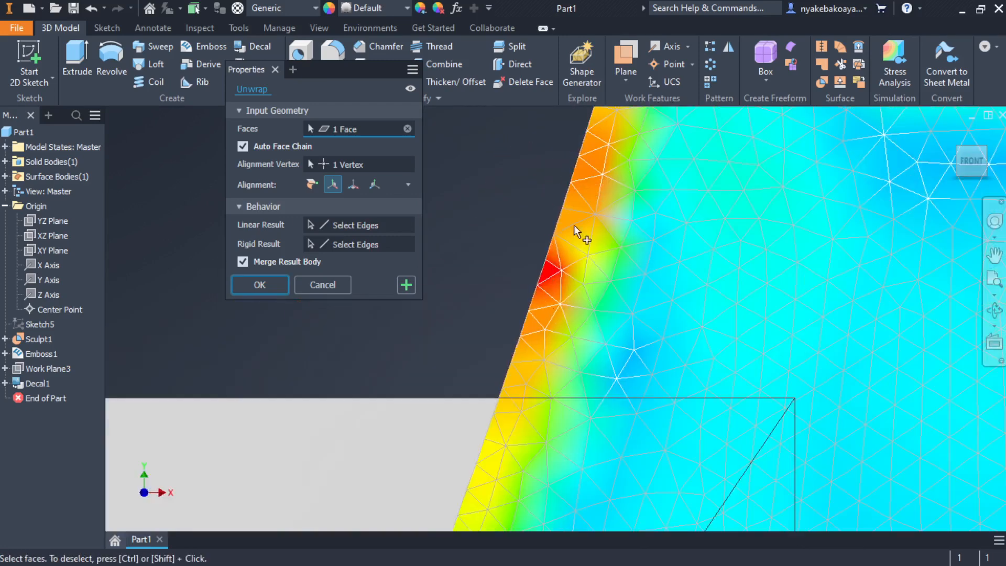
pyautogui.scroll(-4, 574, 226)
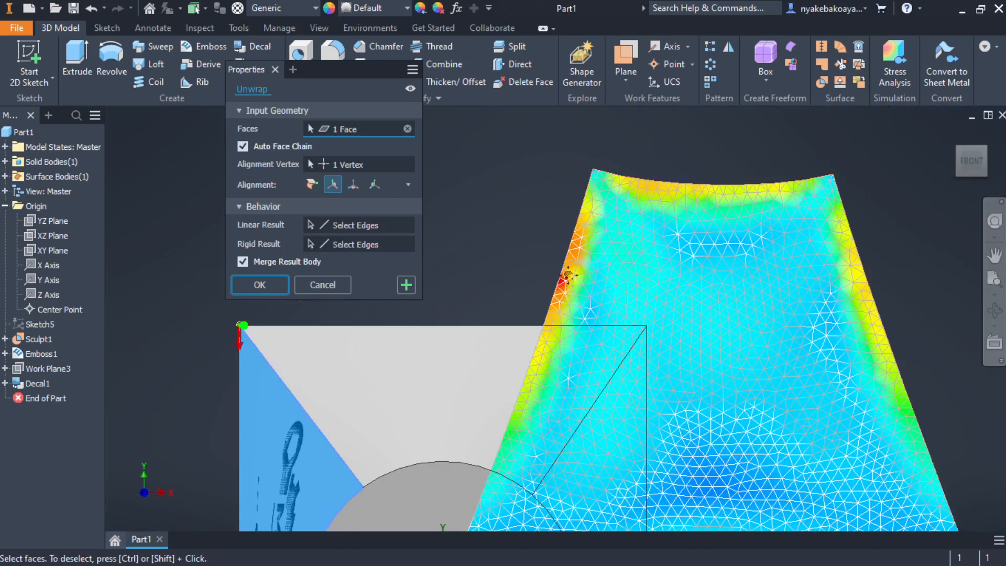
pyautogui.moveTo(568, 284); pyautogui.dragTo(569, 259, button='middle')
pyautogui.scroll(4, 571, 265)
pyautogui.scroll(-3, 566, 266)
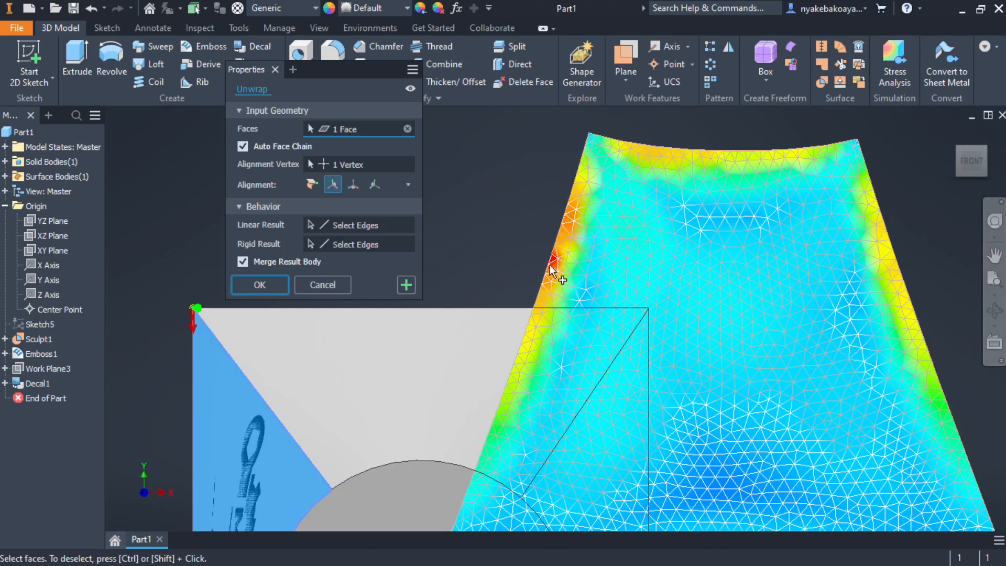
pyautogui.scroll(4, 560, 267)
pyautogui.scroll(-3, 564, 264)
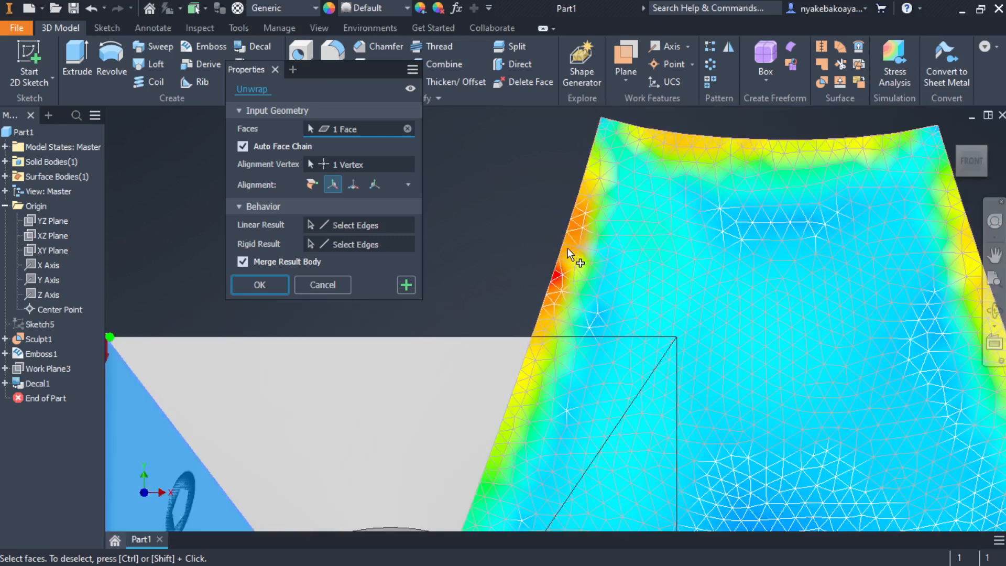
pyautogui.scroll(3, 565, 267)
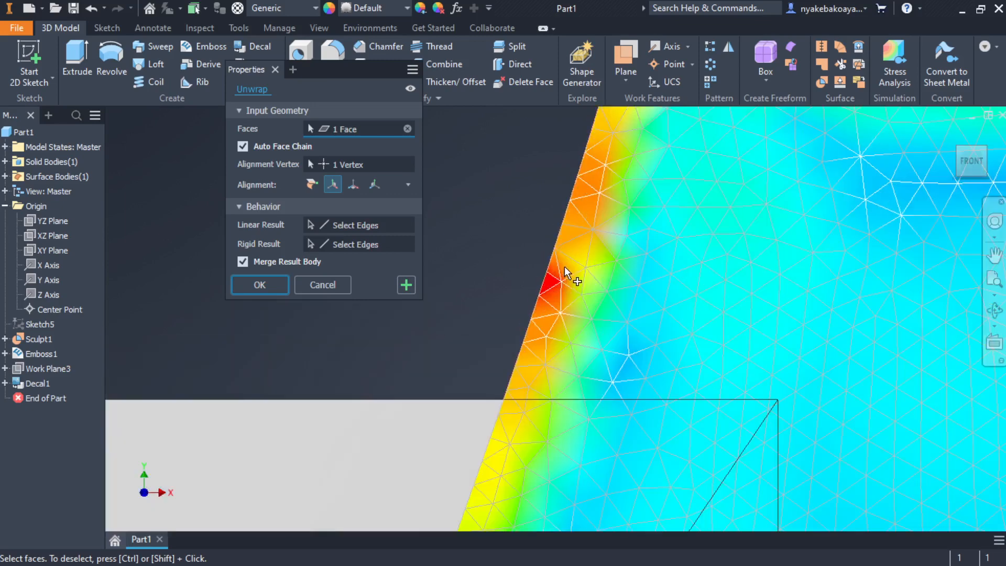
pyautogui.scroll(-5, 564, 259)
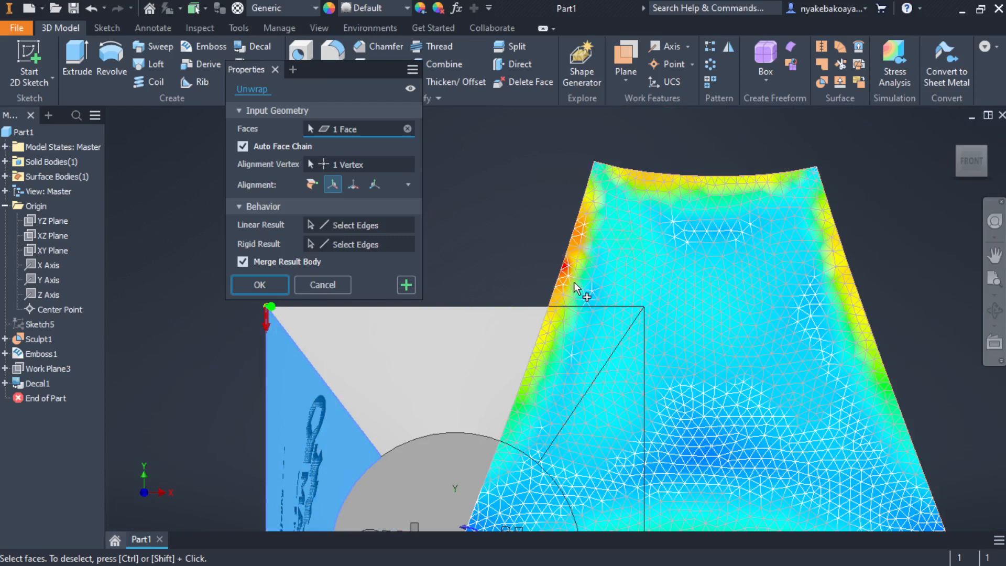
pyautogui.scroll(3, 697, 414)
pyautogui.scroll(-3, 611, 411)
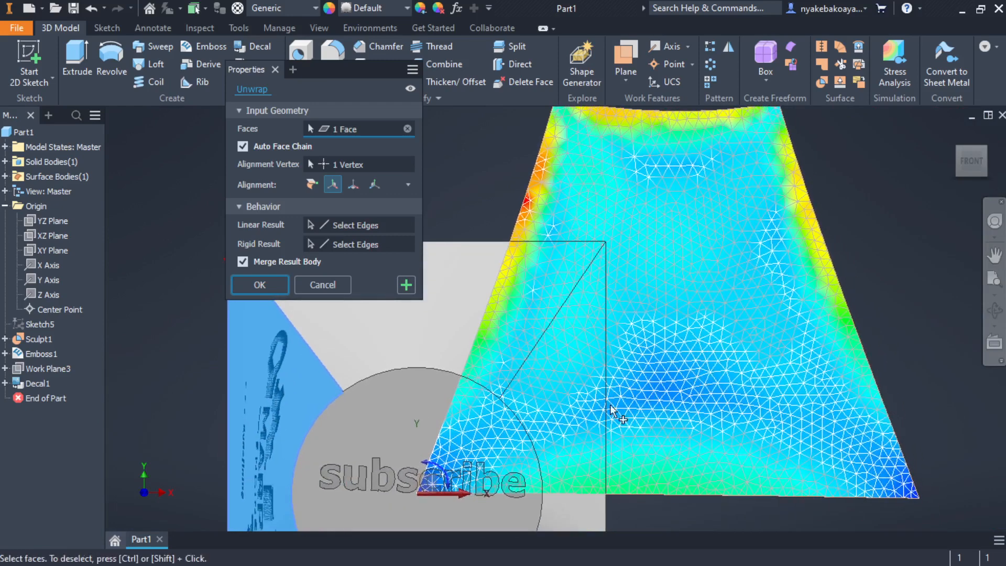
# Try extending the unwrap selection to the adjacent side faces, leaving one side face out, and examine the flattened preview
pyautogui.scroll(2, 729, 385)
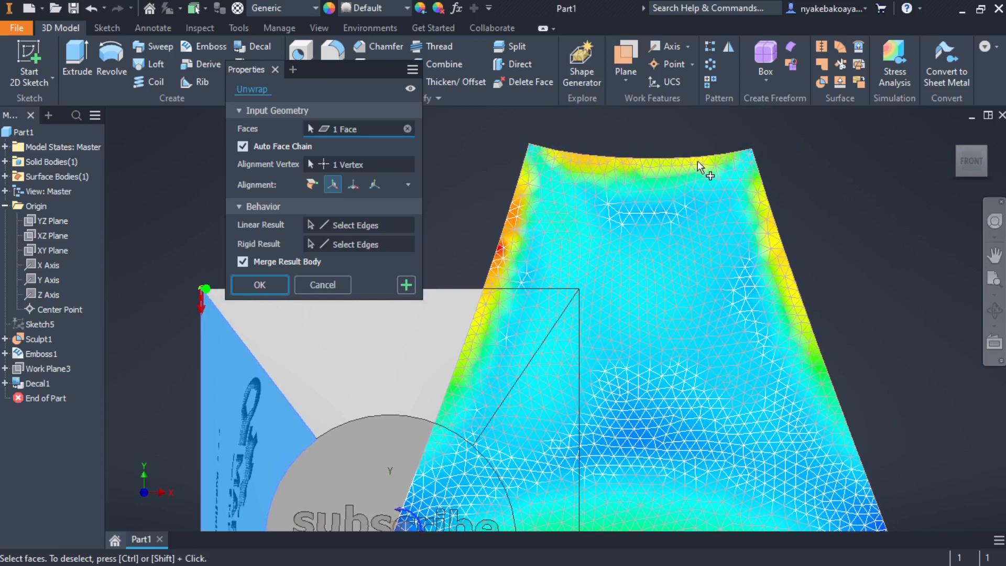
pyautogui.scroll(-4, 712, 265)
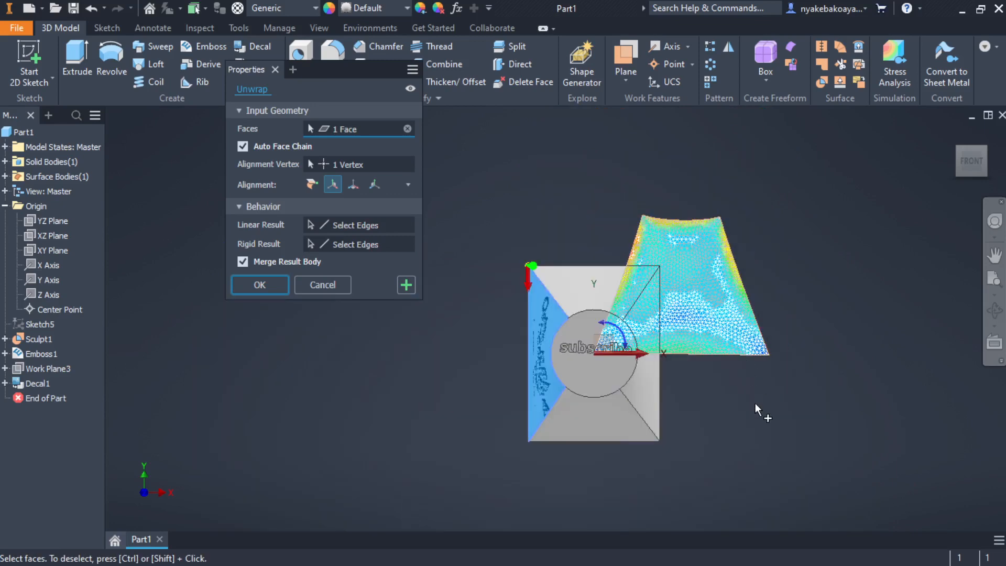
pyautogui.keyDown('shift'); pyautogui.moveTo(748, 397); pyautogui.dragTo(770, 415, button='middle'); pyautogui.keyUp('shift')
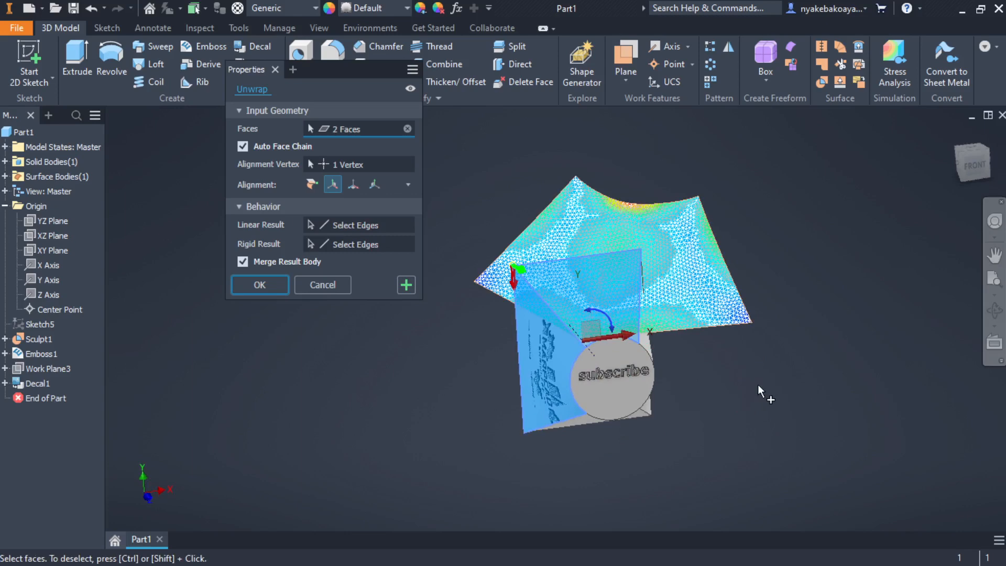
pyautogui.moveTo(757, 384); pyautogui.dragTo(676, 365, button='middle')
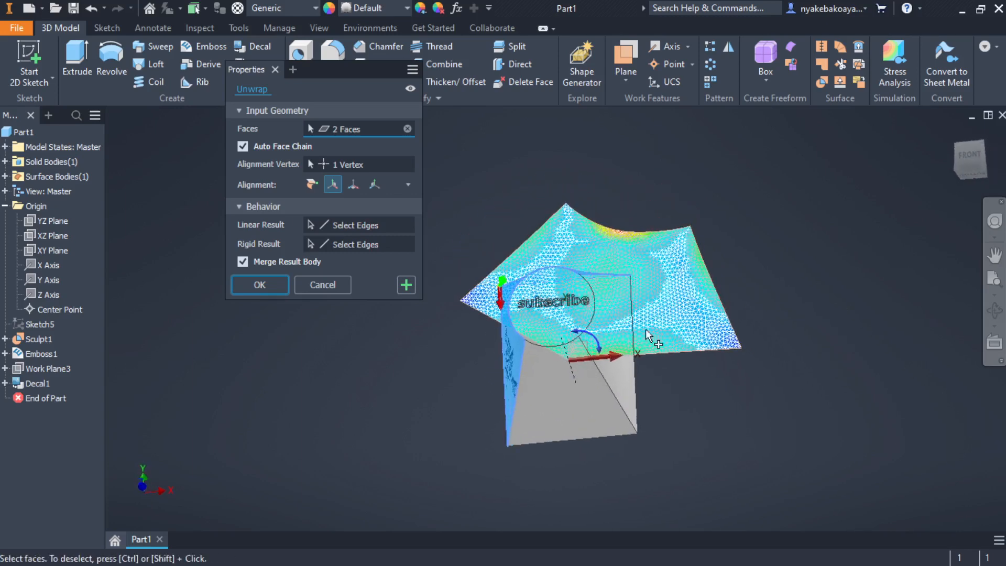
pyautogui.click(602, 440)
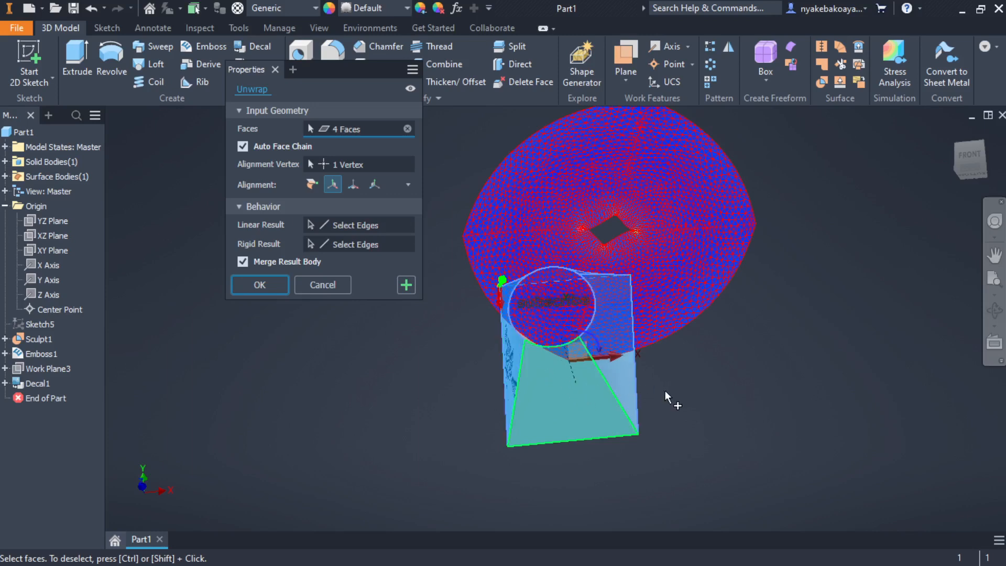
pyautogui.moveTo(711, 383); pyautogui.dragTo(740, 431, button='middle')
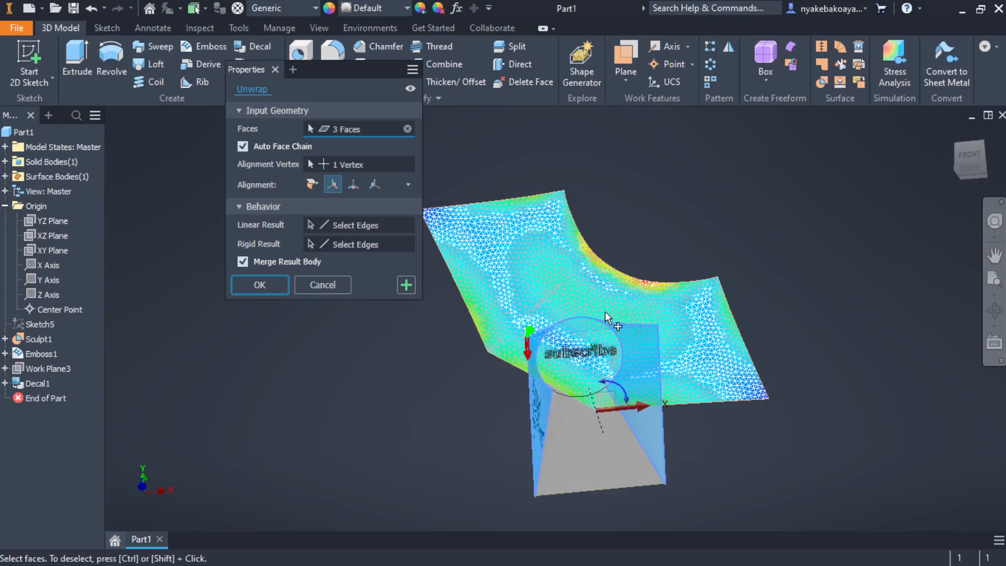
pyautogui.keyDown('shift'); pyautogui.moveTo(761, 405); pyautogui.dragTo(712, 362, button='middle'); pyautogui.keyUp('shift')
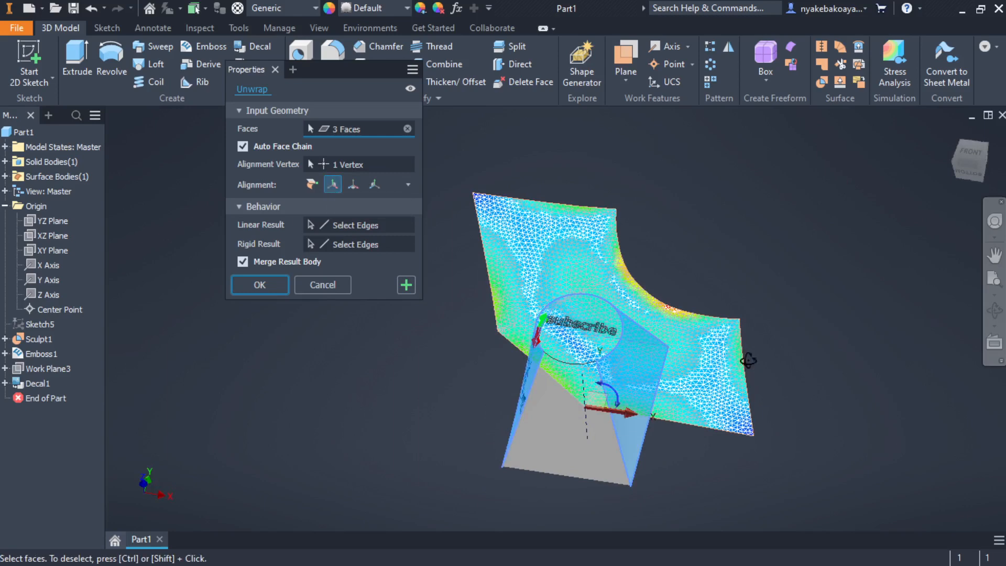
pyautogui.keyDown('shift'); pyautogui.moveTo(754, 367); pyautogui.dragTo(687, 354, button='middle'); pyautogui.keyUp('shift')
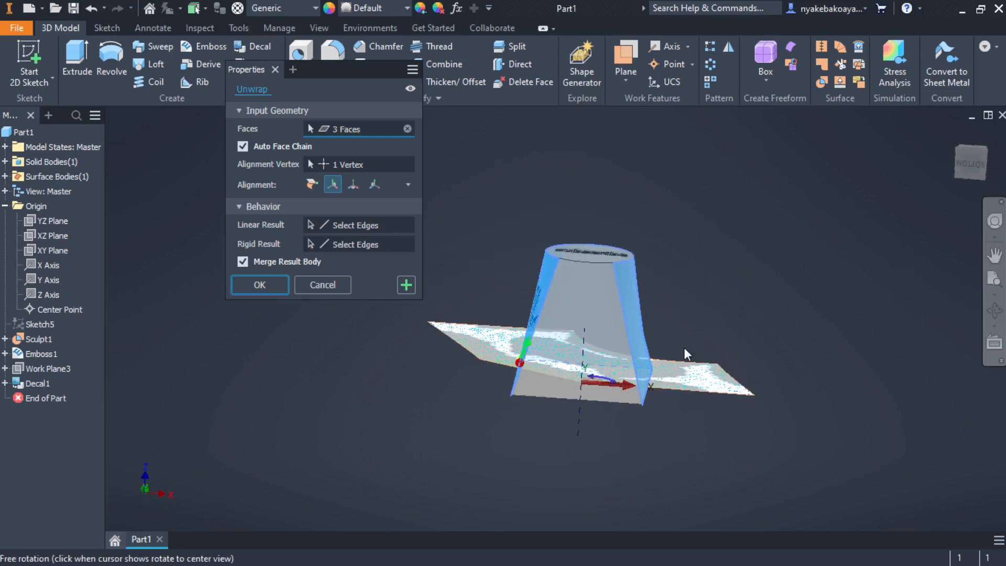
# Try aligning the unwrap result to the XZ plane, and cancel the Unwrap
pyautogui.click(358, 188)
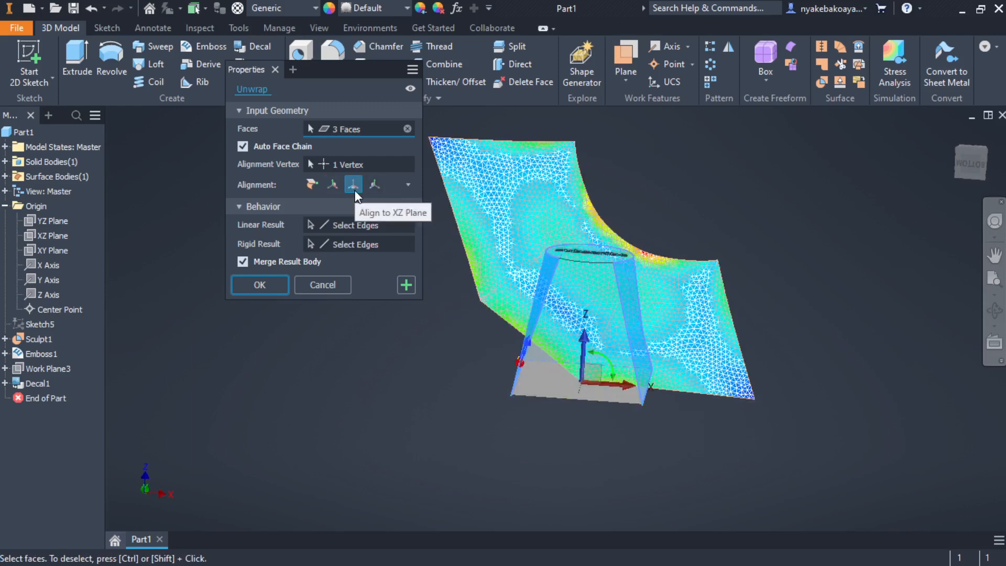
pyautogui.keyDown('shift'); pyautogui.moveTo(478, 388); pyautogui.dragTo(546, 379, button='middle'); pyautogui.keyUp('shift')
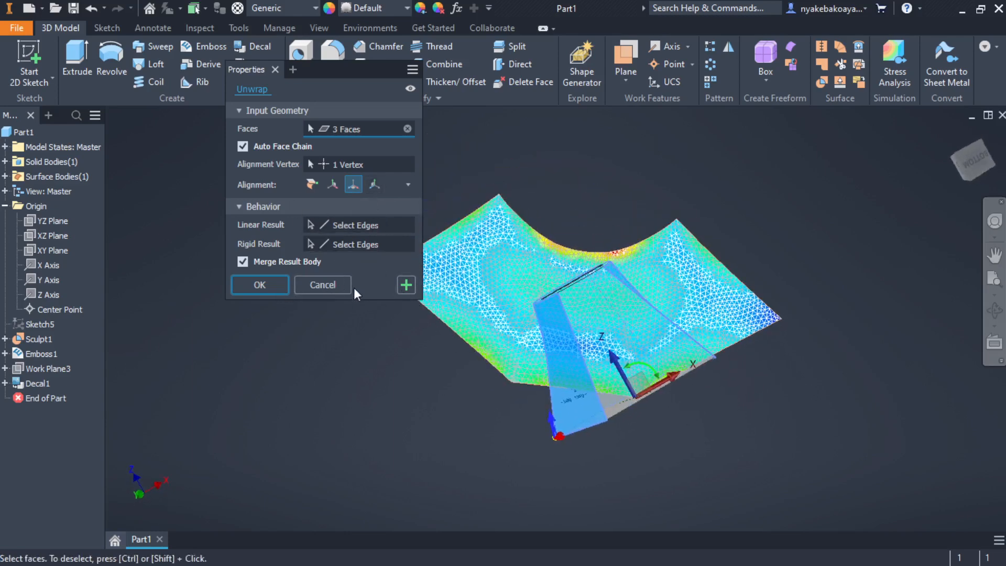
pyautogui.click(331, 288)
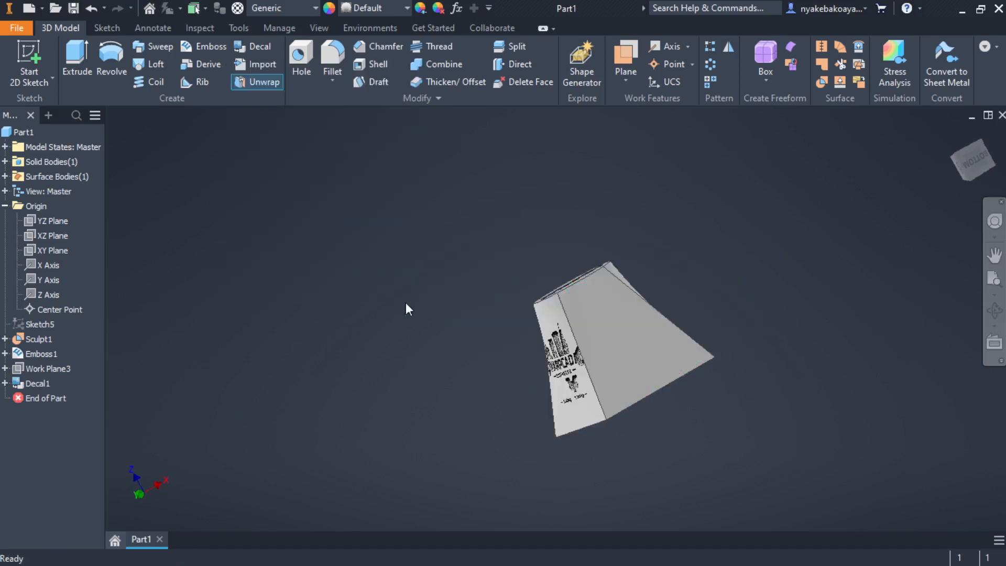
pyautogui.keyDown('shift'); pyautogui.moveTo(437, 334); pyautogui.dragTo(371, 345, button='middle'); pyautogui.keyUp('shift')
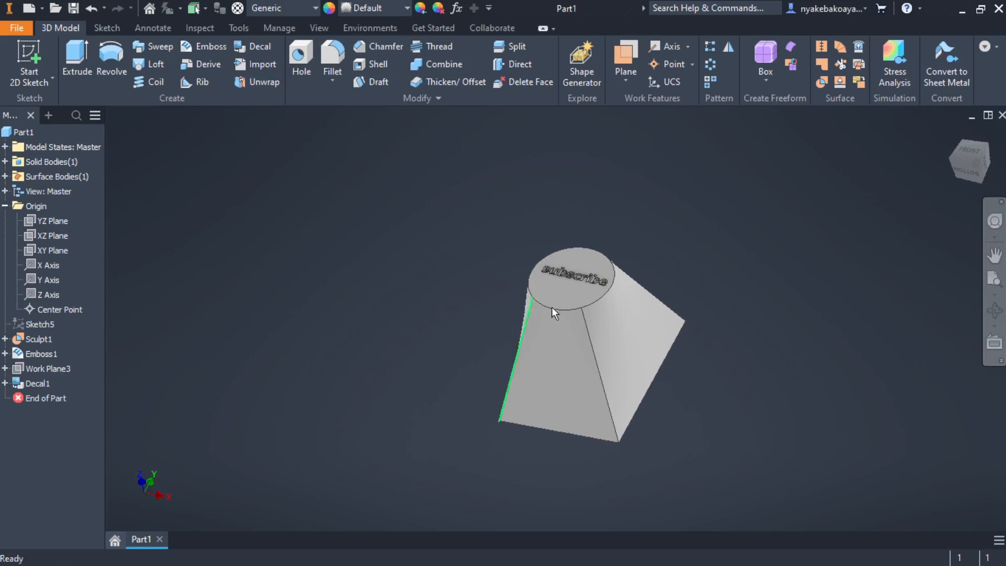
pyautogui.scroll(5, 600, 303)
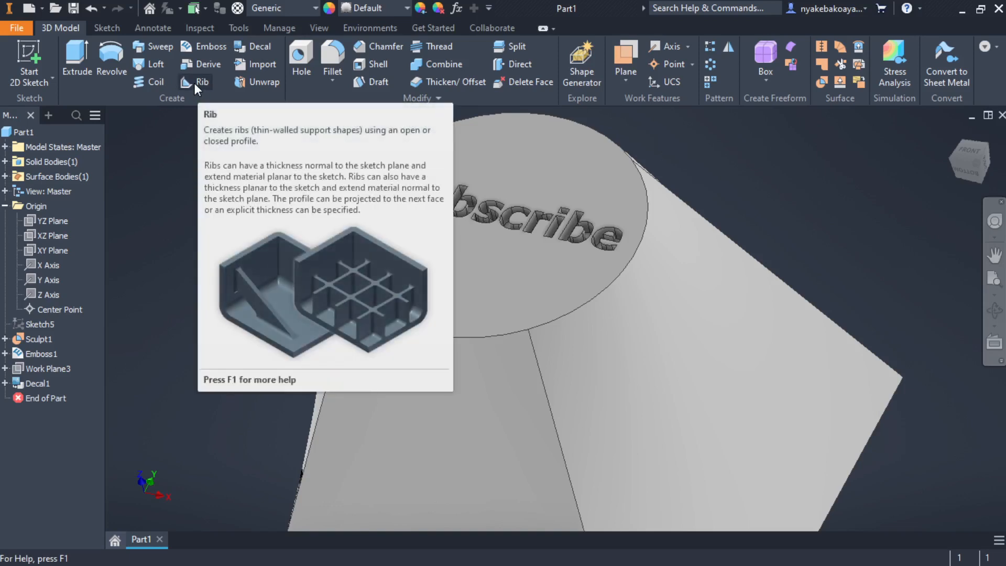
pyautogui.scroll(3, 360, 181)
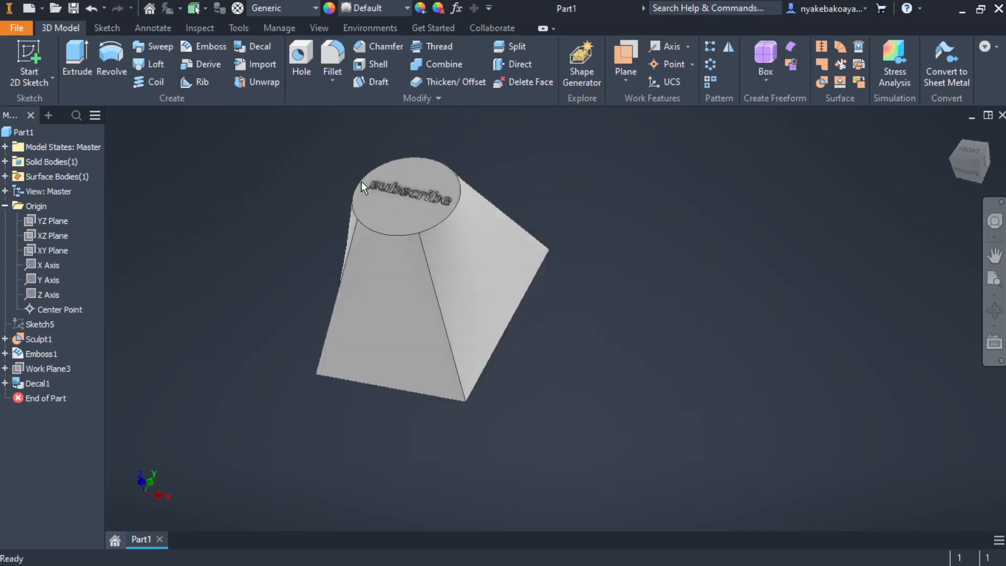
pyautogui.click(36, 353)
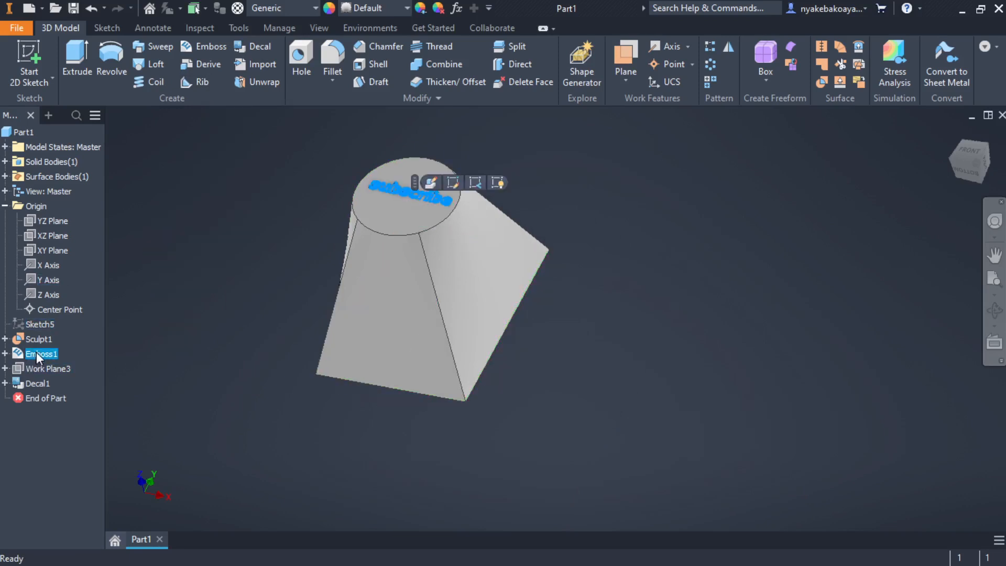
pyautogui.click(222, 335)
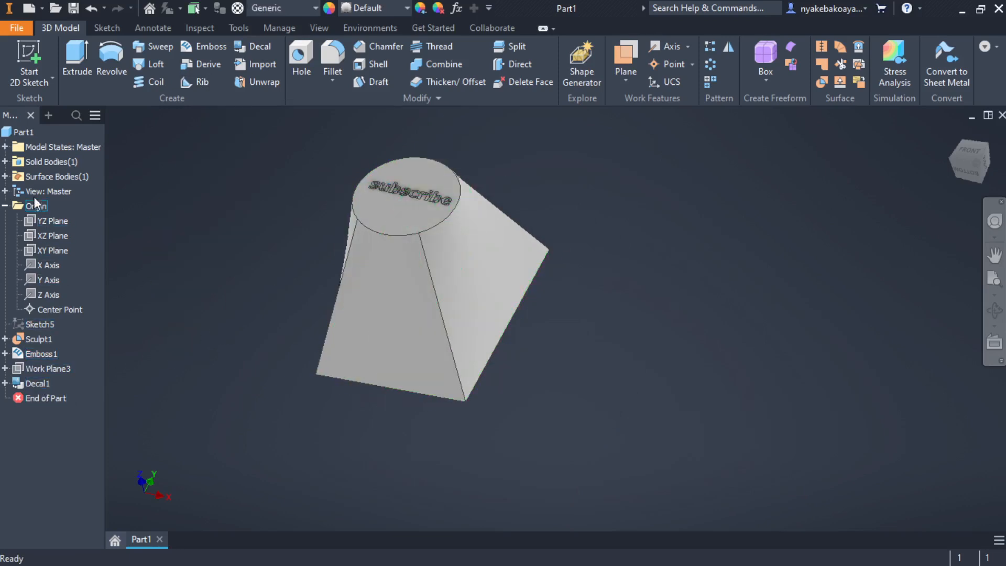
# Collapse the Origin folder and roll the model history back by moving End of Part above Sketch5
pyautogui.click(45, 399)
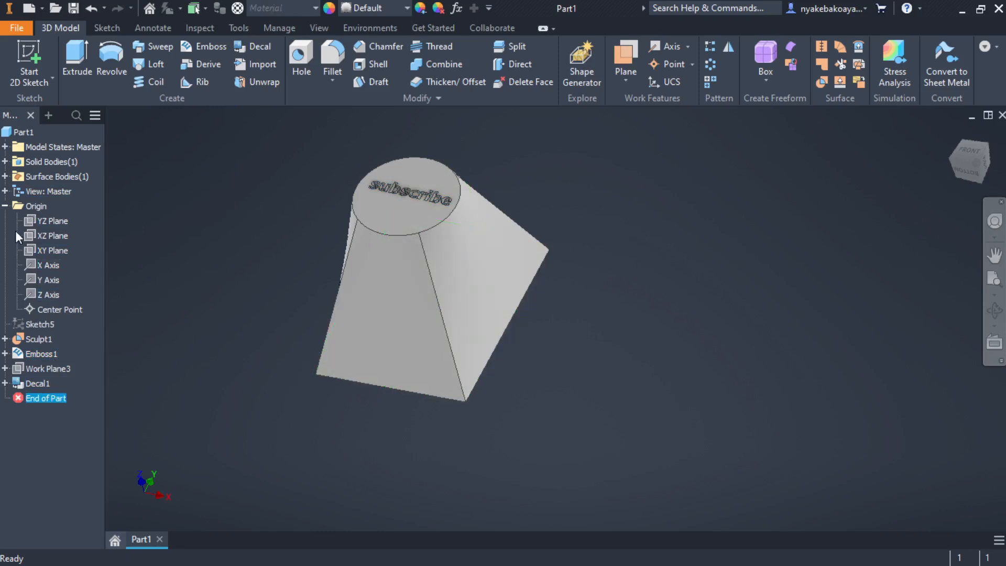
pyautogui.click(6, 206)
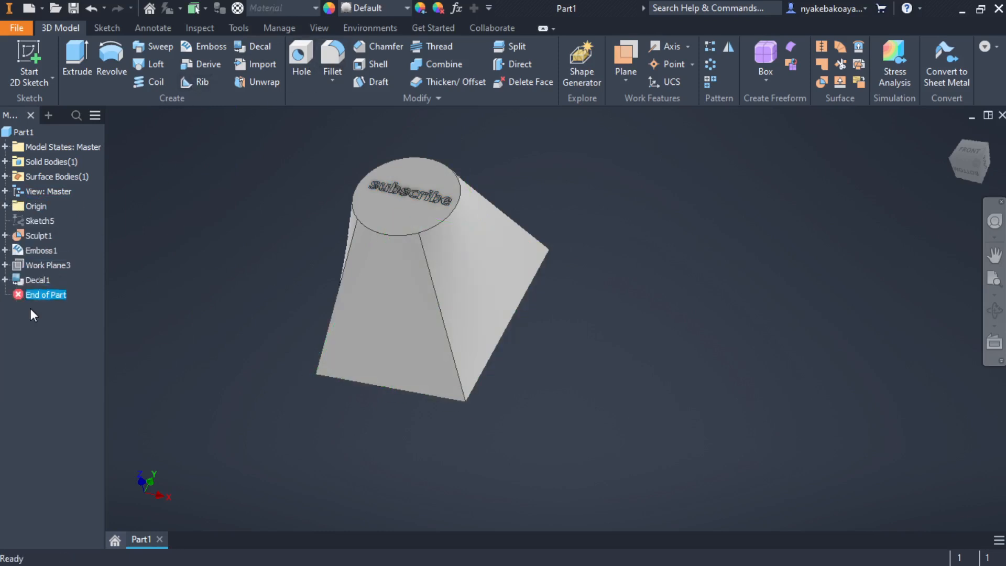
pyautogui.moveTo(42, 296)
pyautogui.mouseDown()
pyautogui.moveTo(52, 221)
pyautogui.moveTo(51, 302)
pyautogui.mouseUp()
pyautogui.moveTo(45, 294); pyautogui.dragTo(57, 225)
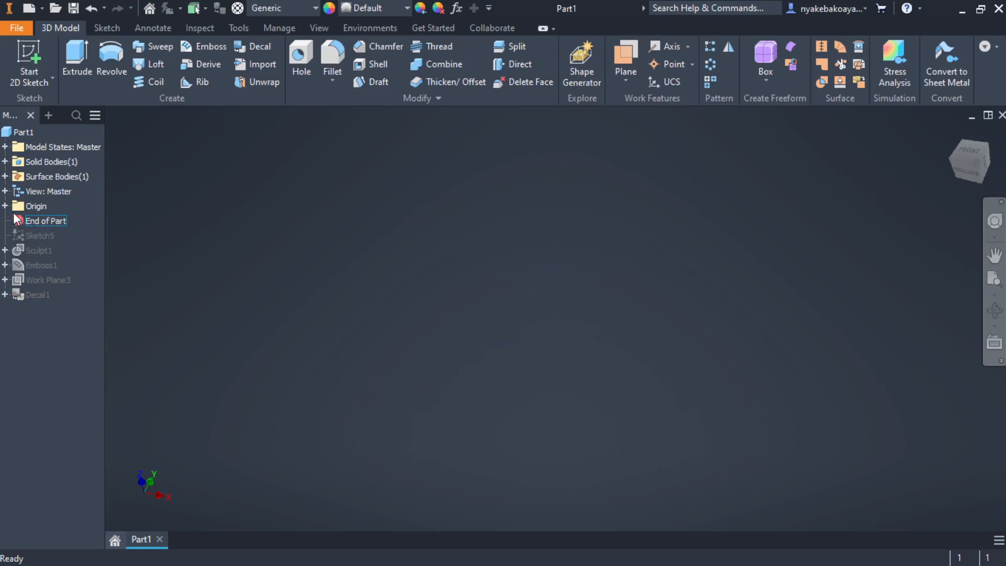
# Sketch a closed L-shaped profile on the XY plane, about 23 mm wide and 19 mm tall
pyautogui.click(39, 53)
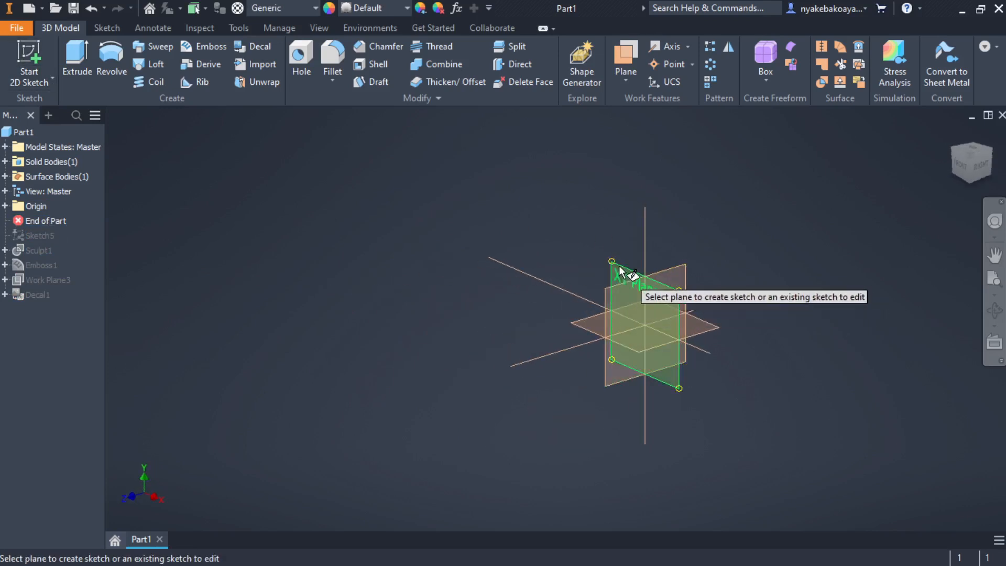
pyautogui.click(634, 279)
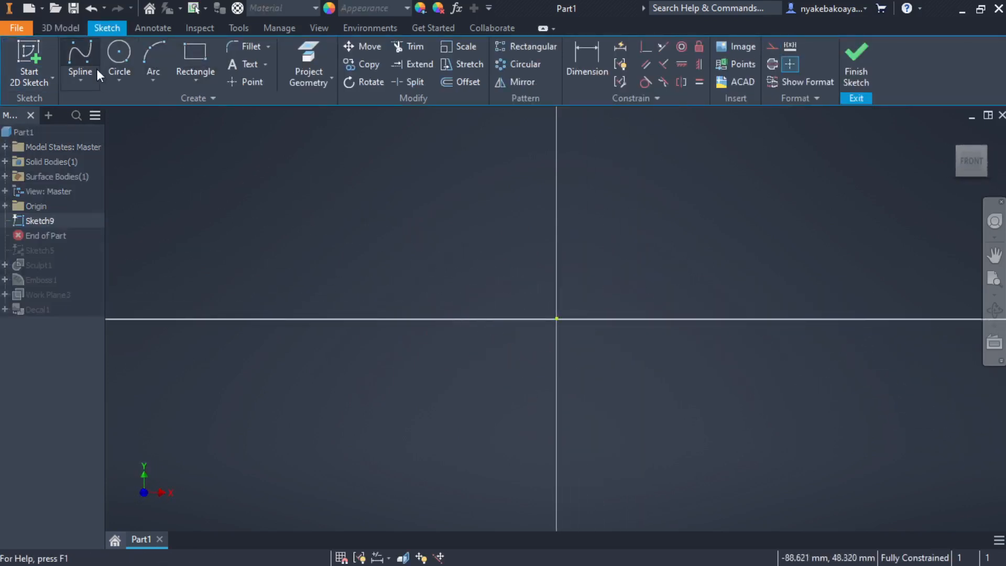
pyautogui.click(78, 80)
pyautogui.click(99, 104)
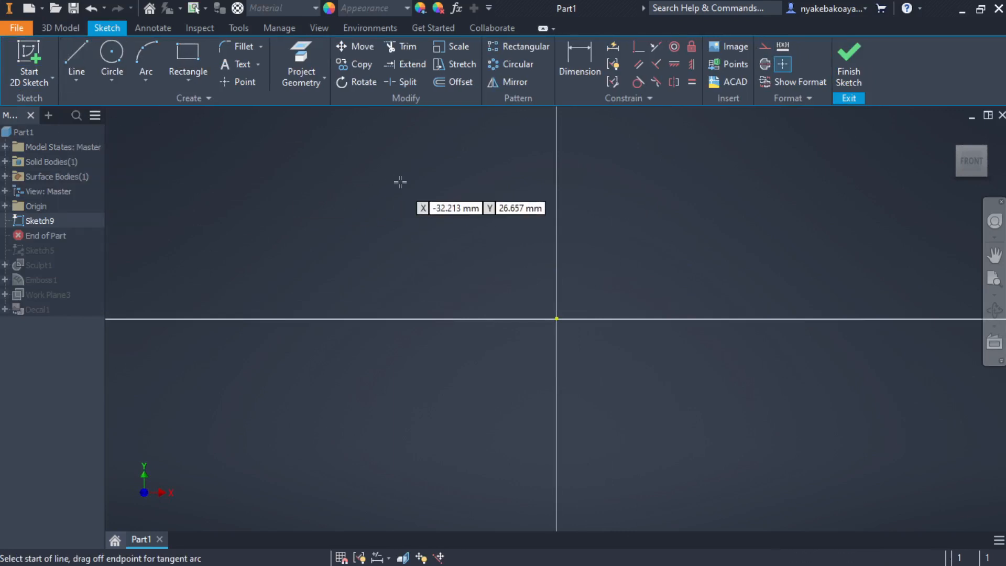
pyautogui.click(391, 185)
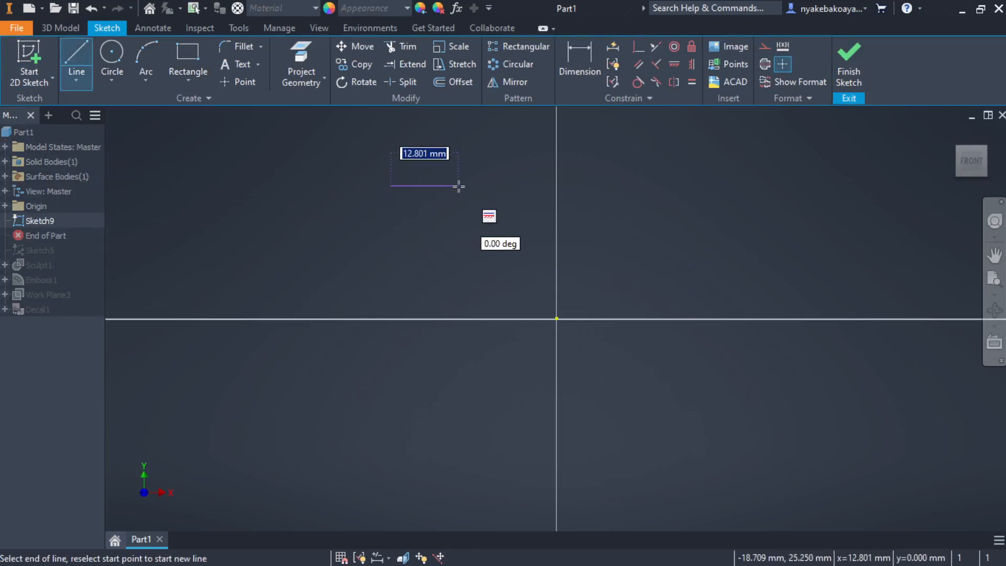
pyautogui.click(459, 186)
pyautogui.click(459, 254)
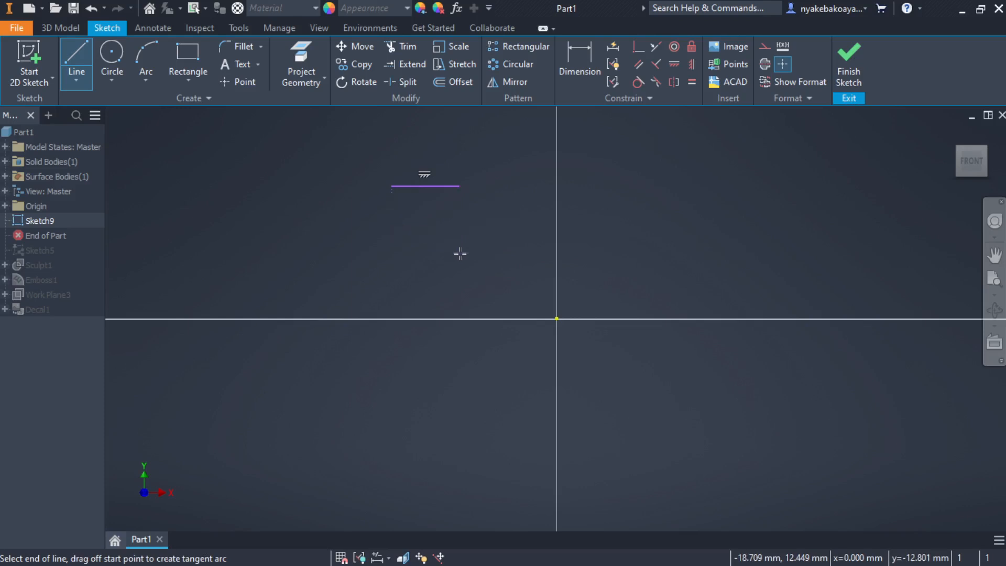
pyautogui.click(511, 254)
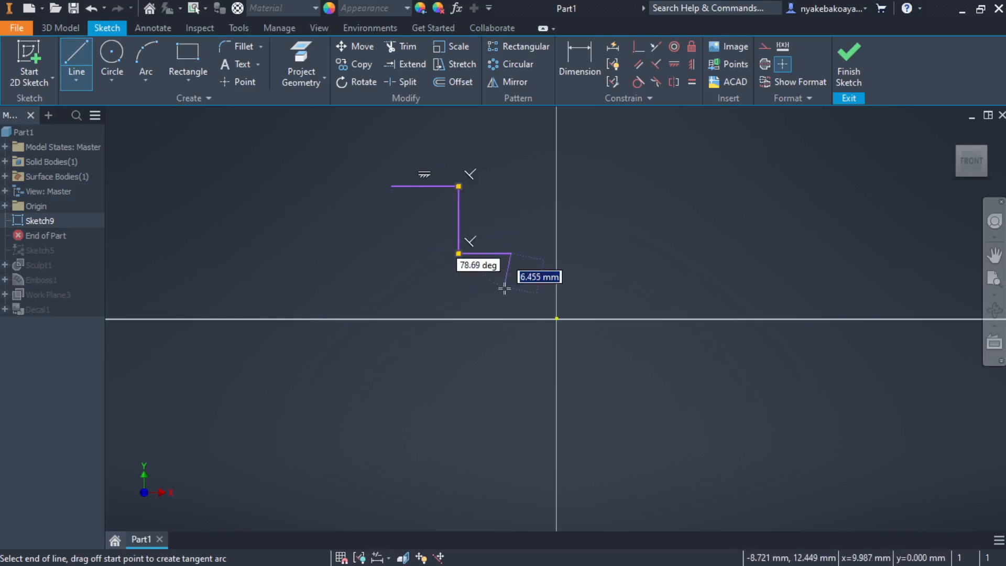
pyautogui.click(511, 288)
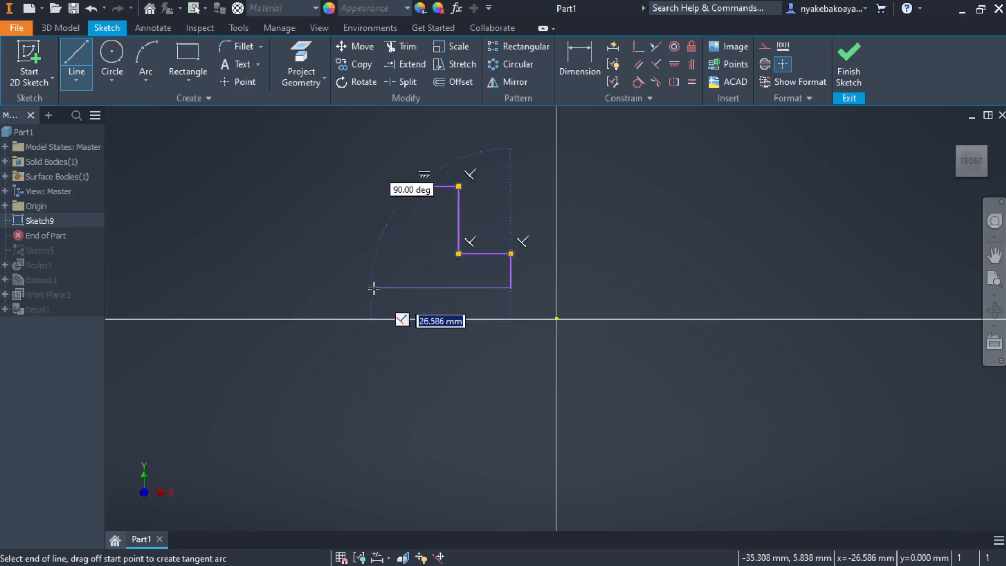
pyautogui.click(391, 288)
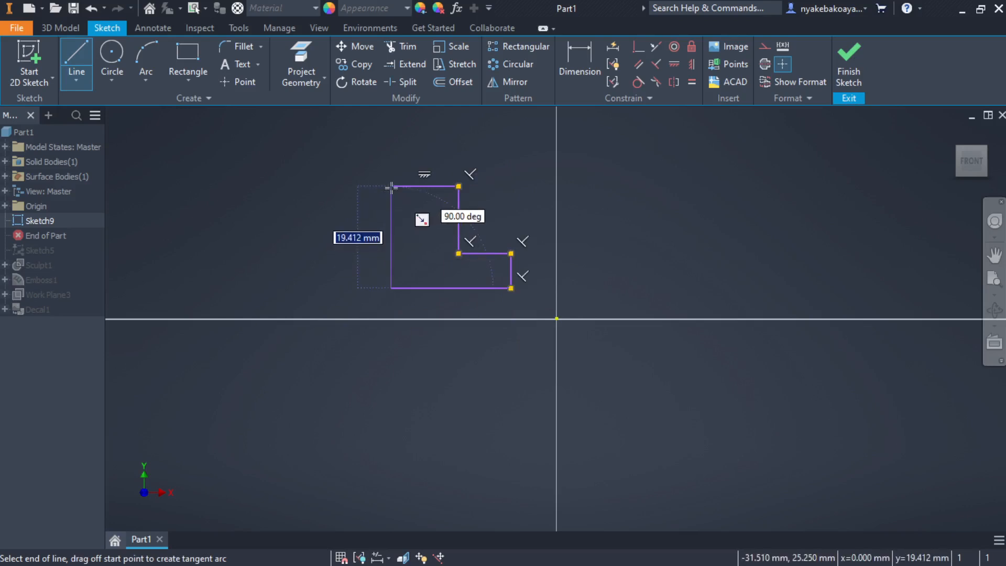
pyautogui.click(391, 187)
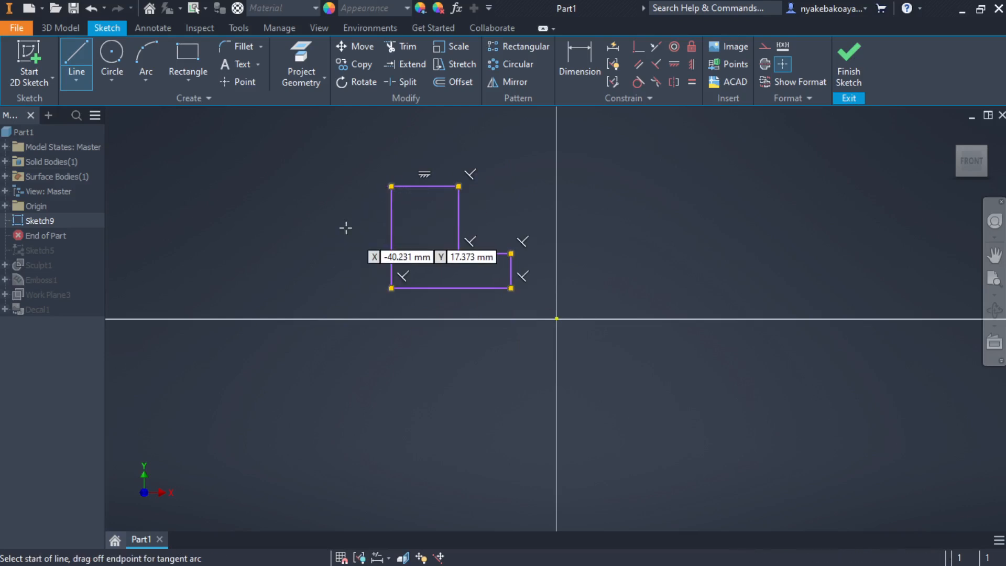
pyautogui.rightClick(346, 228)
pyautogui.click(385, 227)
pyautogui.moveTo(408, 294); pyautogui.dragTo(397, 302, button='middle')
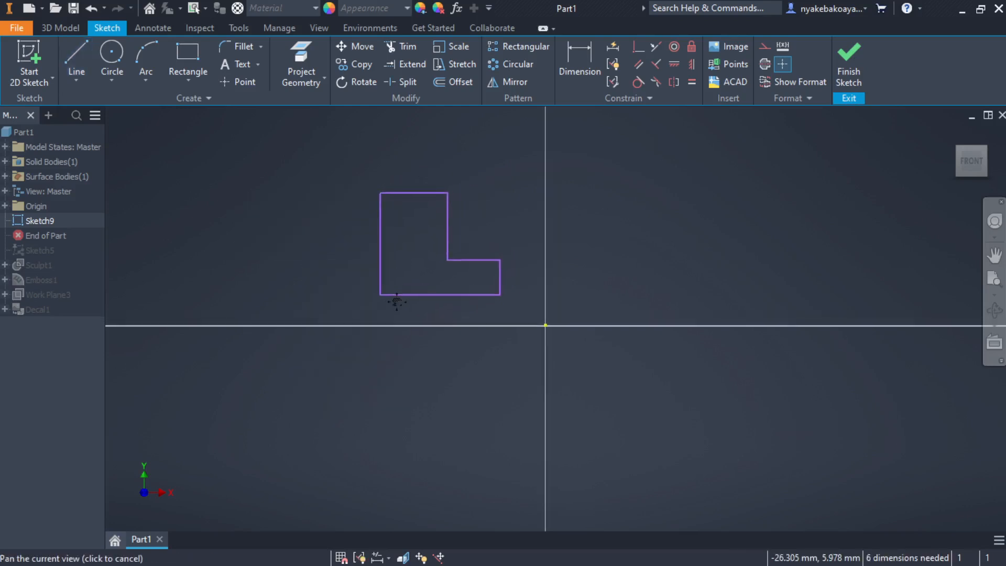
# Finish the sketch and extrude the L-shaped profile 20 mm
pyautogui.keyDown('shift'); pyautogui.moveTo(721, 180); pyautogui.dragTo(590, 259, button='middle'); pyautogui.keyUp('shift')
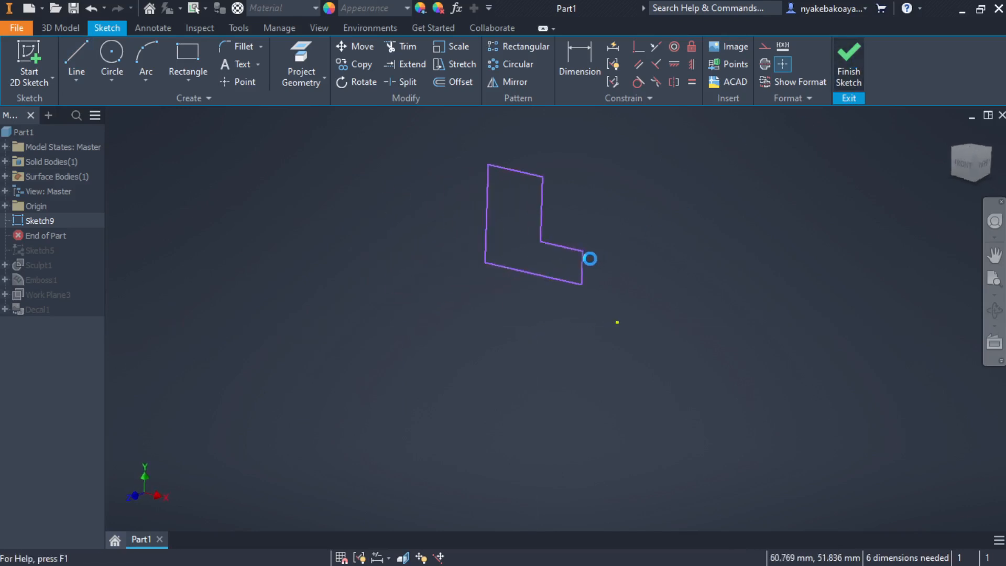
pyautogui.click(71, 58)
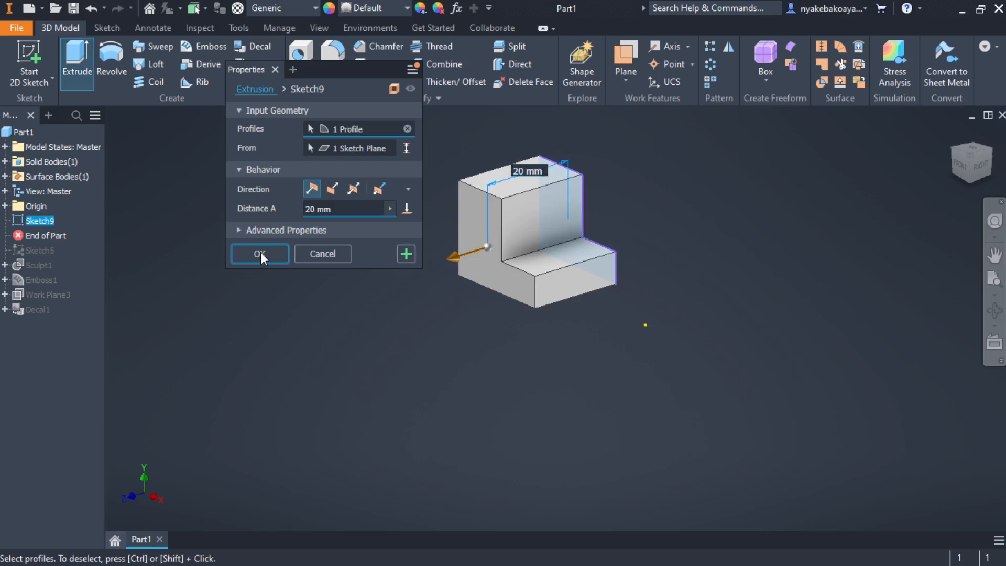
pyautogui.click(260, 252)
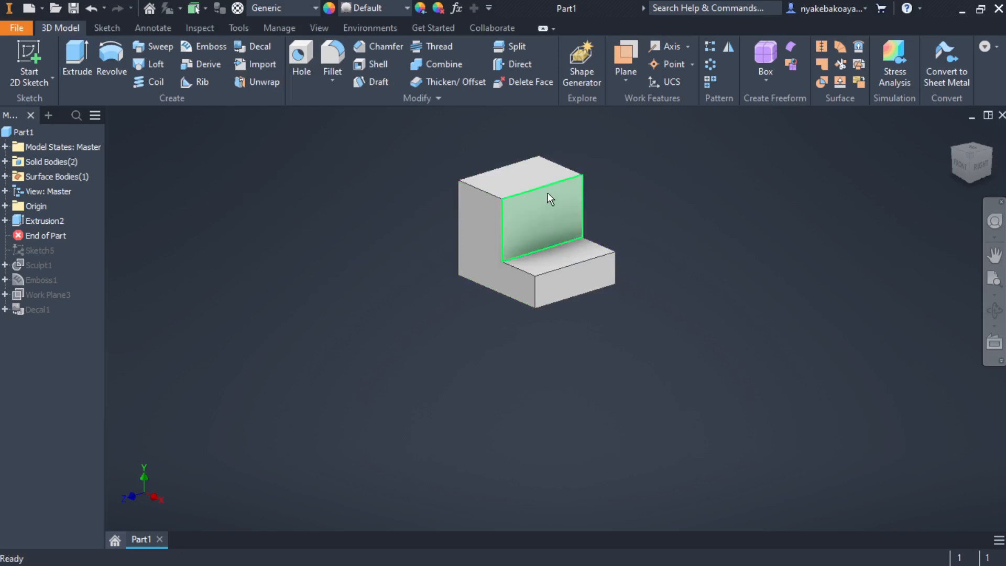
# Create a work plane midway between the two L-shaped end faces of the extruded block
pyautogui.click(624, 54)
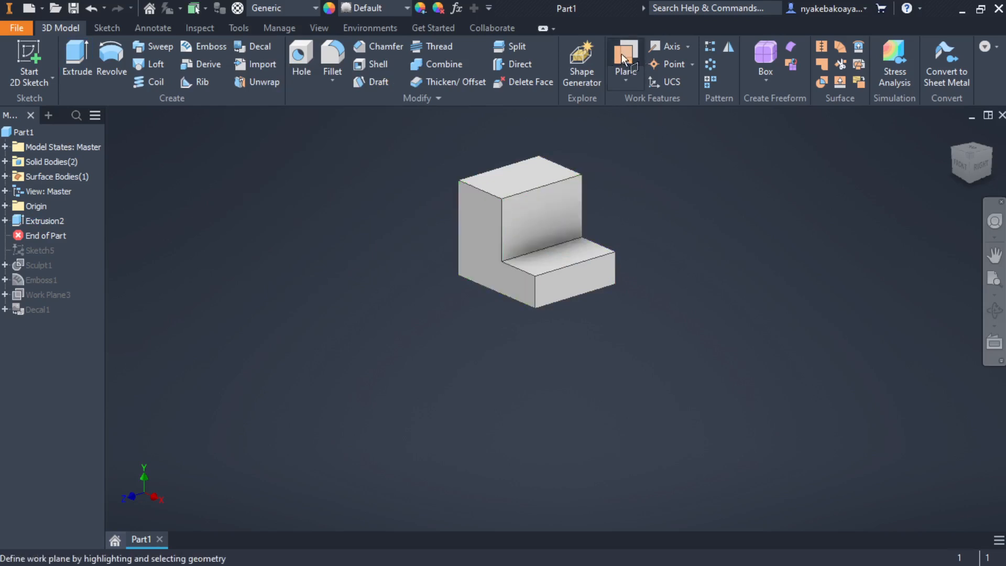
pyautogui.click(476, 231)
pyautogui.keyDown('shift'); pyautogui.moveTo(684, 344); pyautogui.dragTo(511, 338, button='middle'); pyautogui.keyUp('shift')
pyautogui.click(682, 199)
pyautogui.keyDown('shift'); pyautogui.moveTo(595, 404); pyautogui.dragTo(764, 420, button='middle'); pyautogui.keyUp('shift')
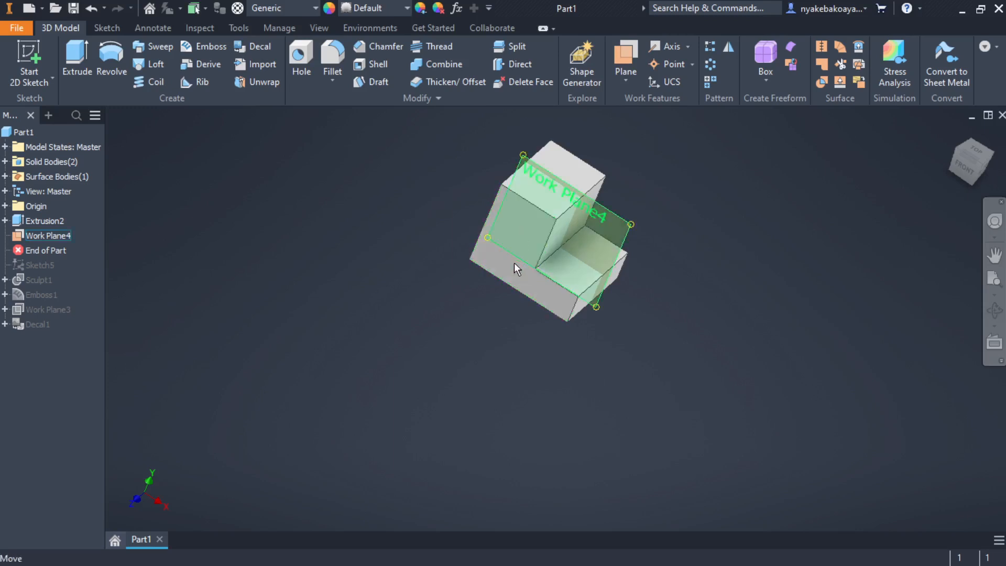
pyautogui.scroll(3, 472, 275)
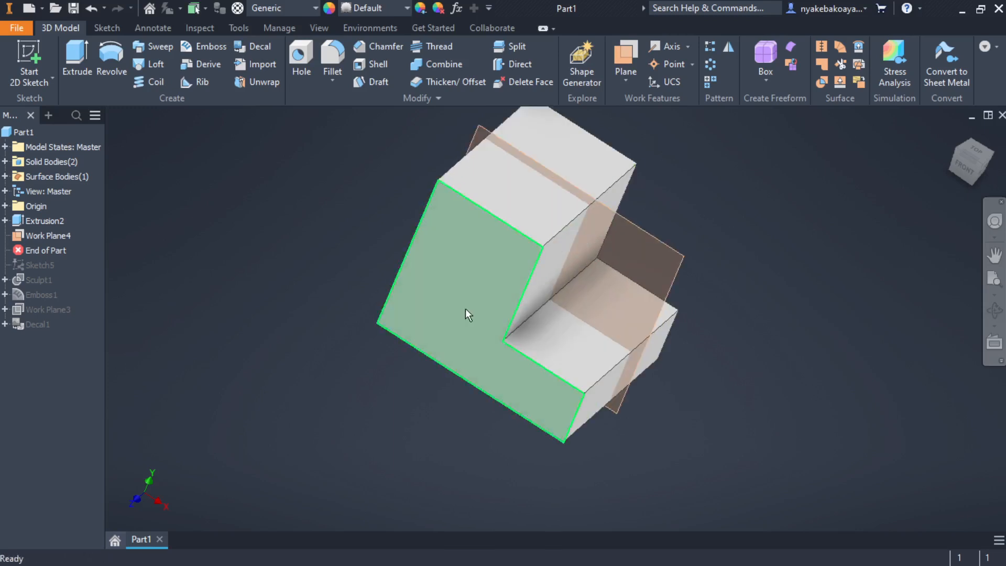
# Sketch on the mid-plane, projecting the L-block's two outer step corners and drawing a diagonal line between them
pyautogui.click(662, 244)
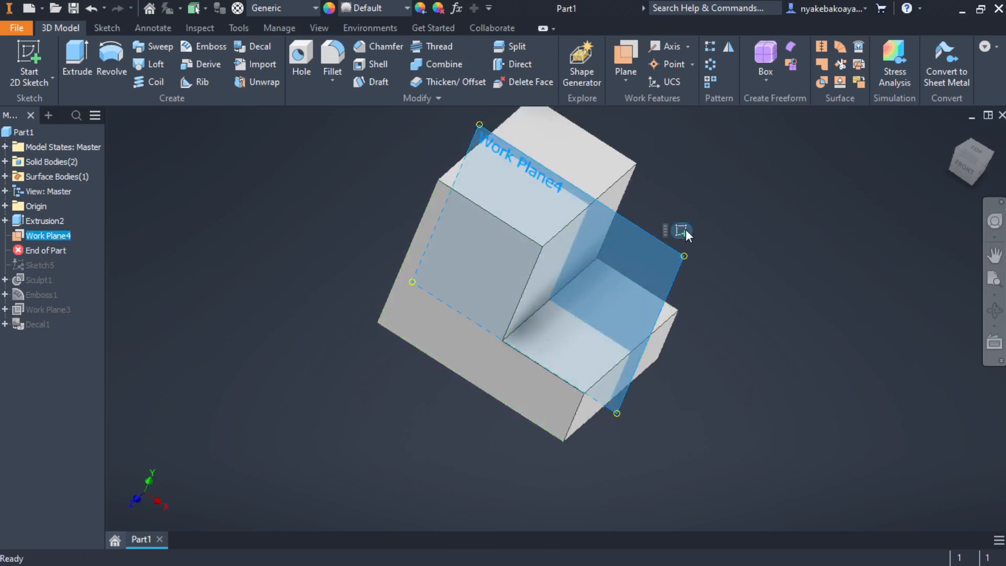
pyautogui.click(682, 230)
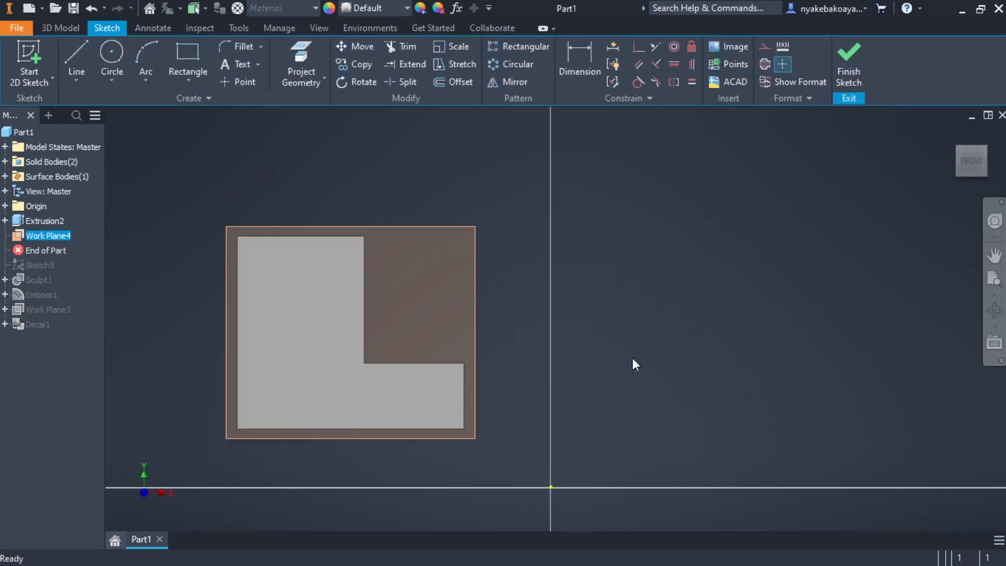
pyautogui.press('p')
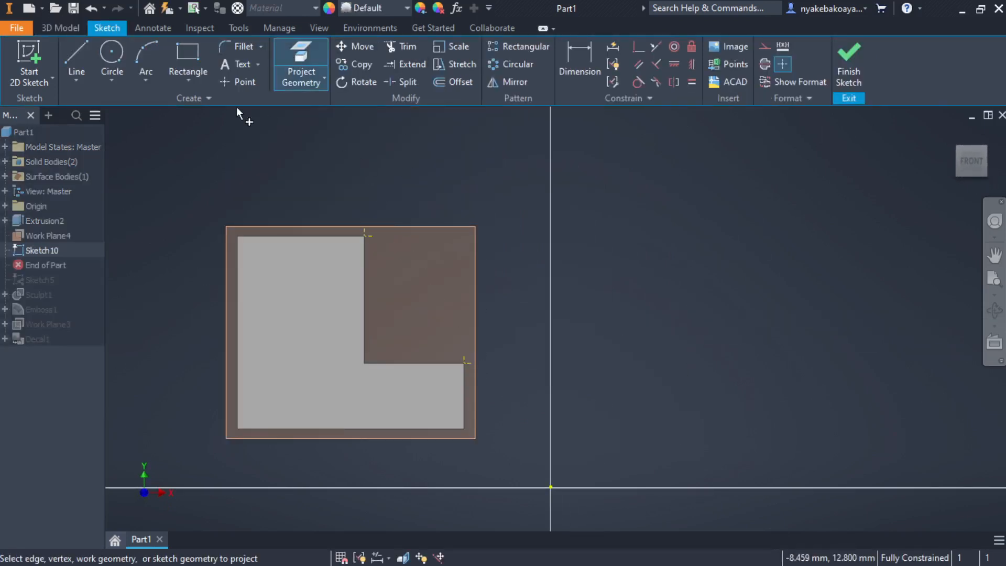
pyautogui.click(77, 58)
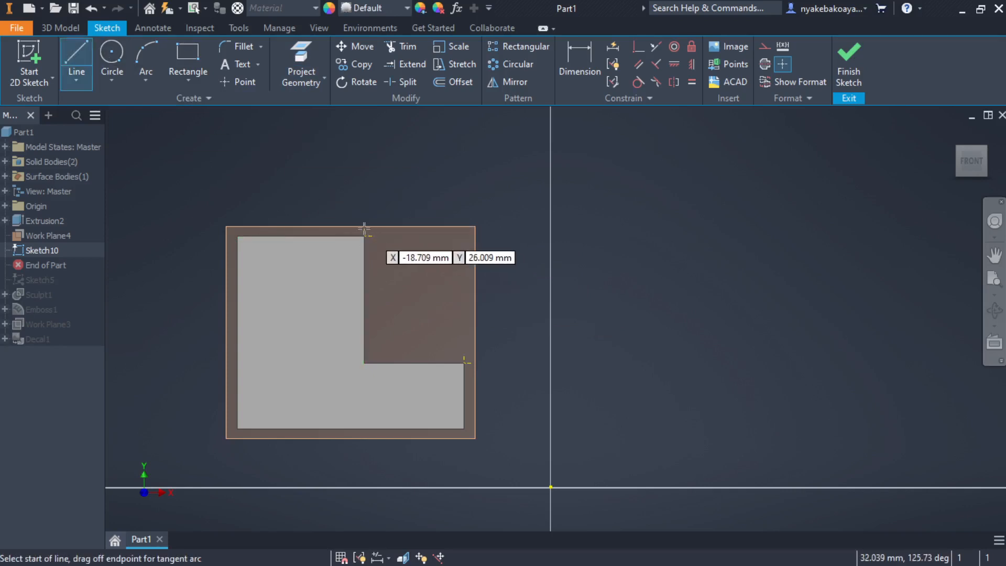
pyautogui.click(365, 235)
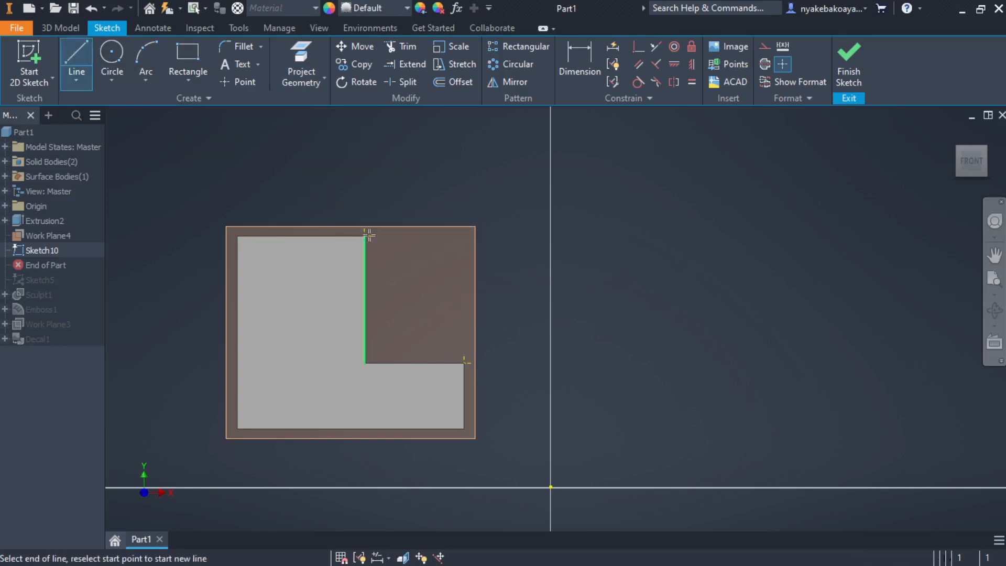
pyautogui.click(464, 362)
pyautogui.press('Escape')
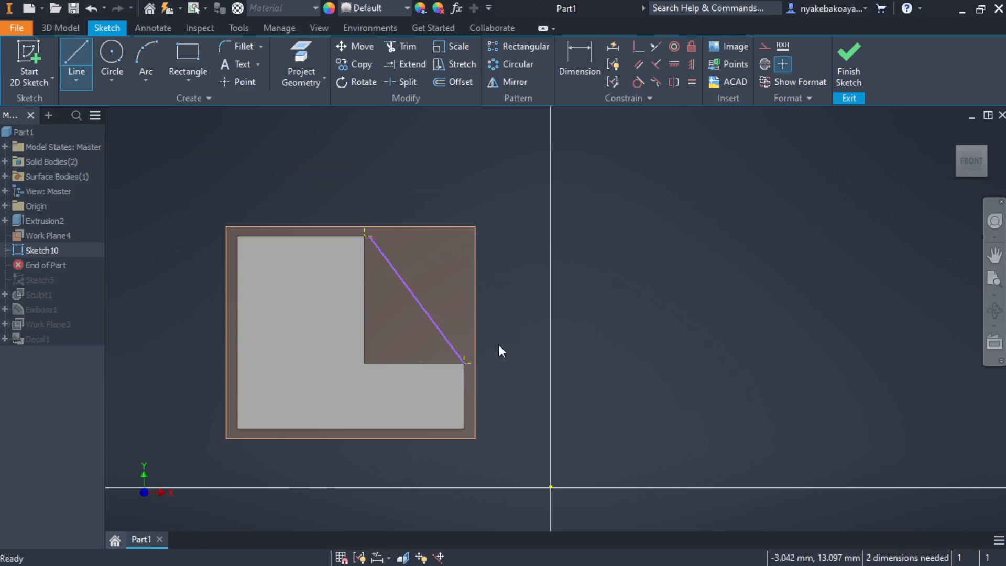
pyautogui.press('Escape')
# Make the diagonal line's upper endpoint coincident with the projected upper corner and finish the sketch
pyautogui.scroll(-5, 385, 236)
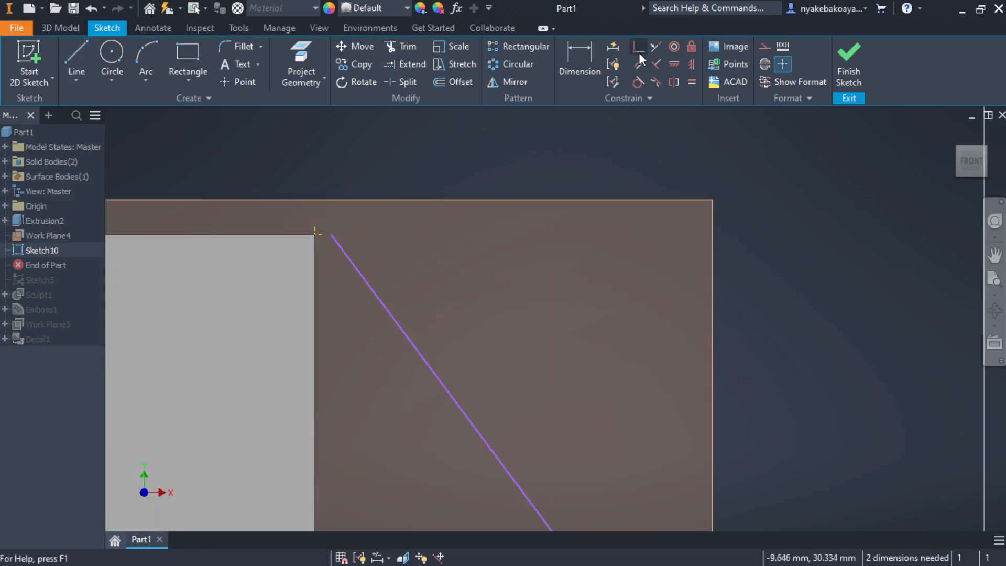
pyautogui.click(639, 48)
pyautogui.click(328, 231)
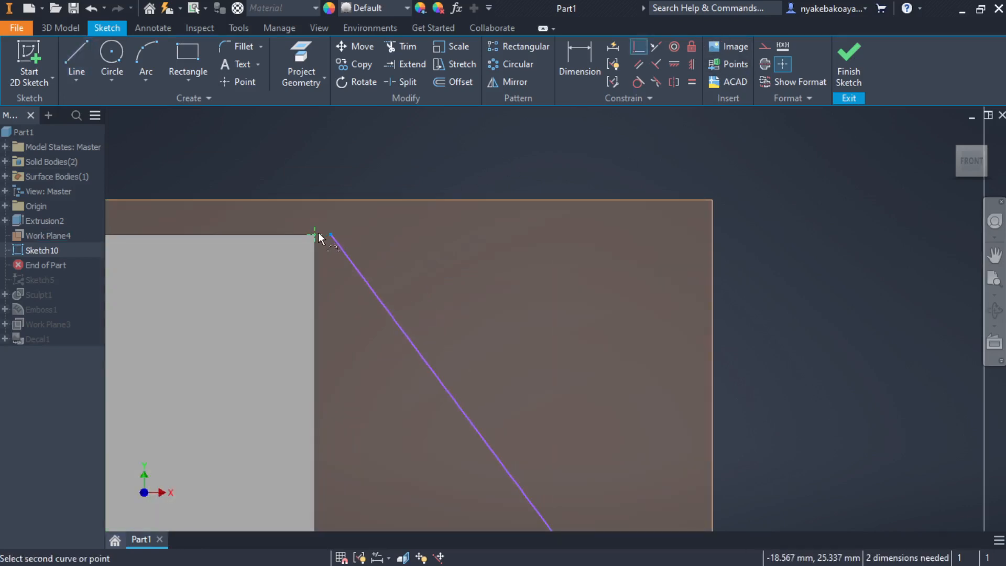
pyautogui.click(318, 233)
pyautogui.scroll(5, 364, 224)
pyautogui.scroll(-3, 496, 349)
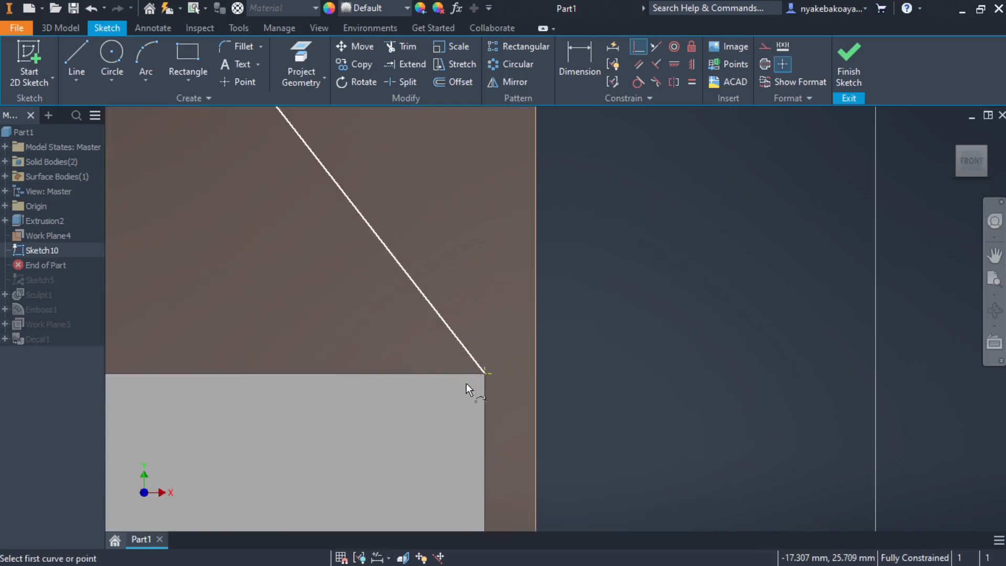
pyautogui.scroll(5, 486, 346)
pyautogui.click(845, 78)
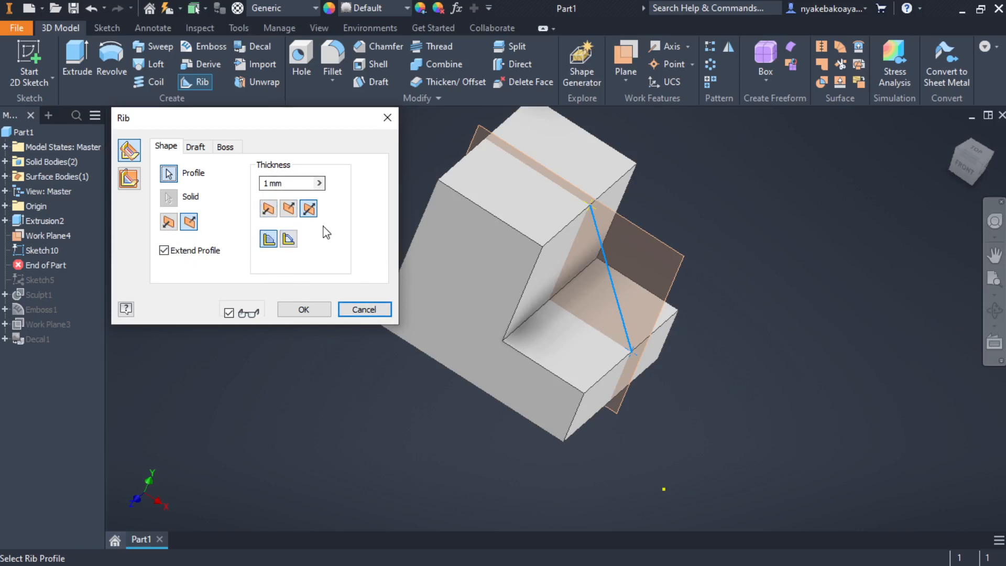
# Try a 1 mm rib normal to the sketch plane from the diagonal line, switching the thickness between the two sides
pyautogui.click(267, 209)
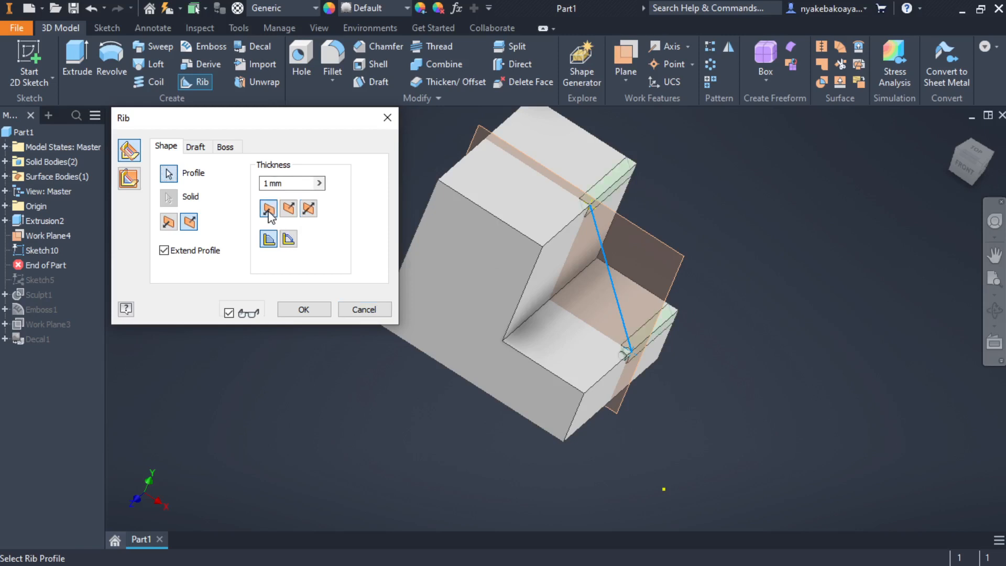
pyautogui.click(288, 208)
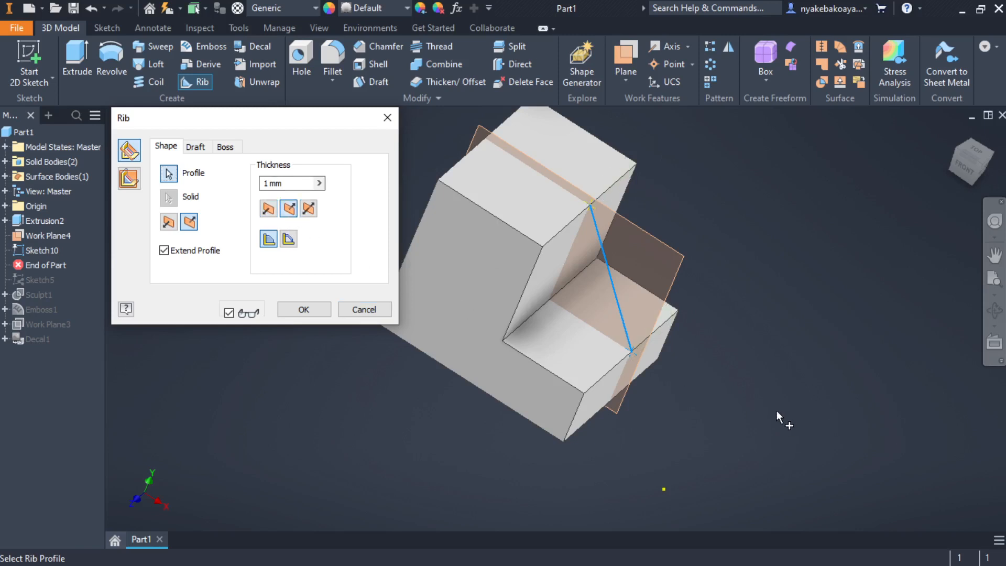
pyautogui.keyDown('shift'); pyautogui.moveTo(753, 407); pyautogui.dragTo(703, 373, button='middle'); pyautogui.keyUp('shift')
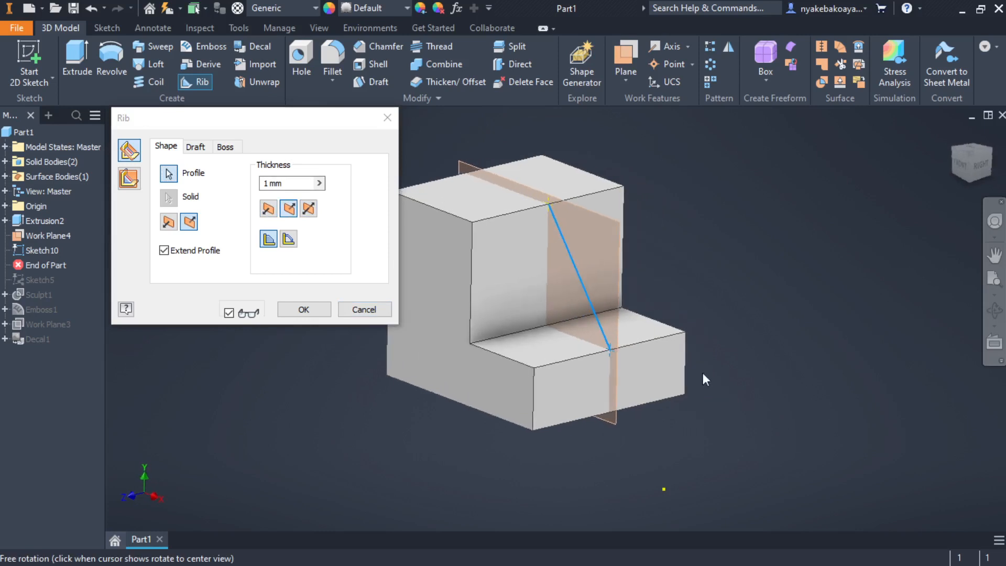
pyautogui.click(273, 212)
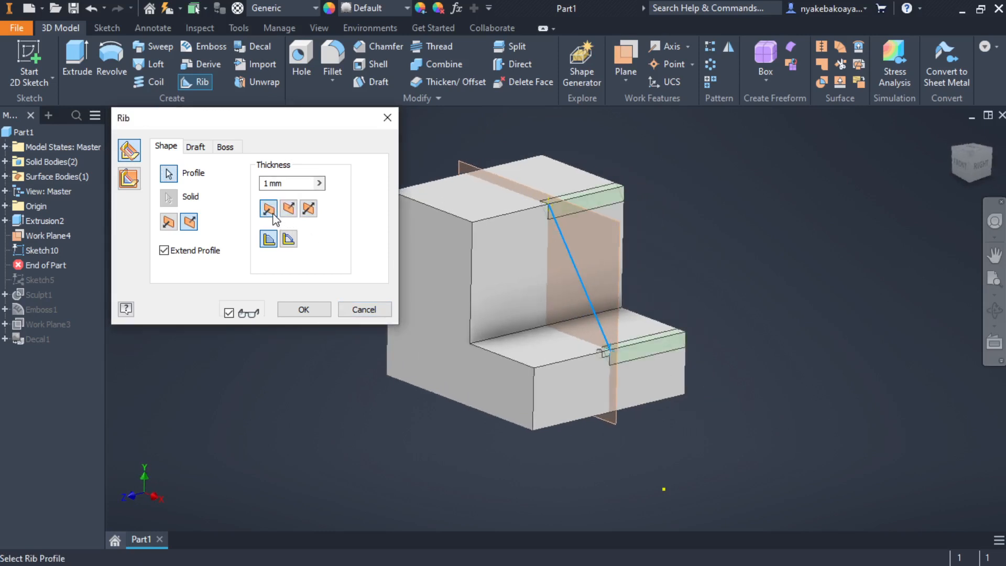
pyautogui.keyDown('shift'); pyautogui.moveTo(636, 411); pyautogui.dragTo(680, 404, button='middle'); pyautogui.keyUp('shift')
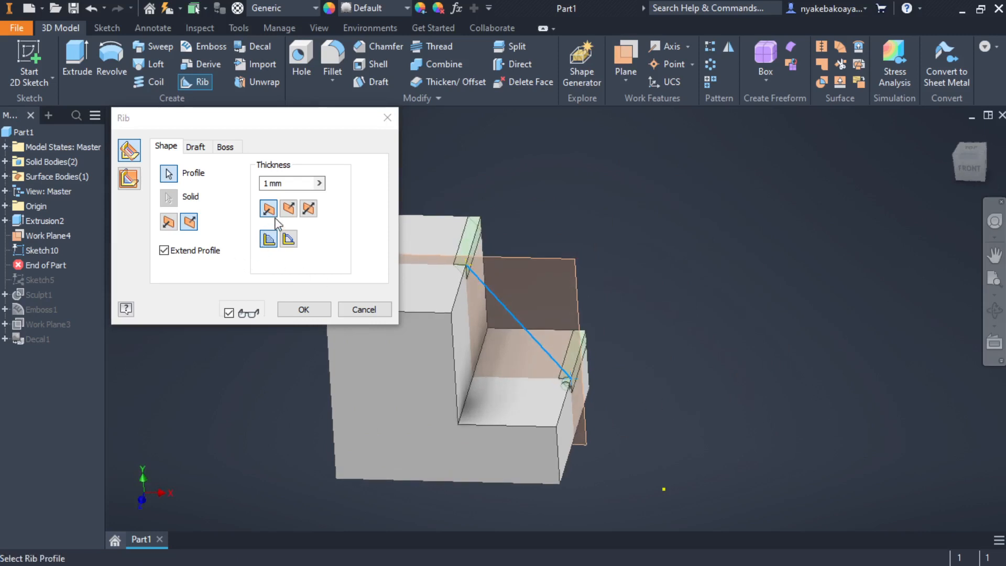
pyautogui.moveTo(454, 335); pyautogui.dragTo(531, 335, button='middle')
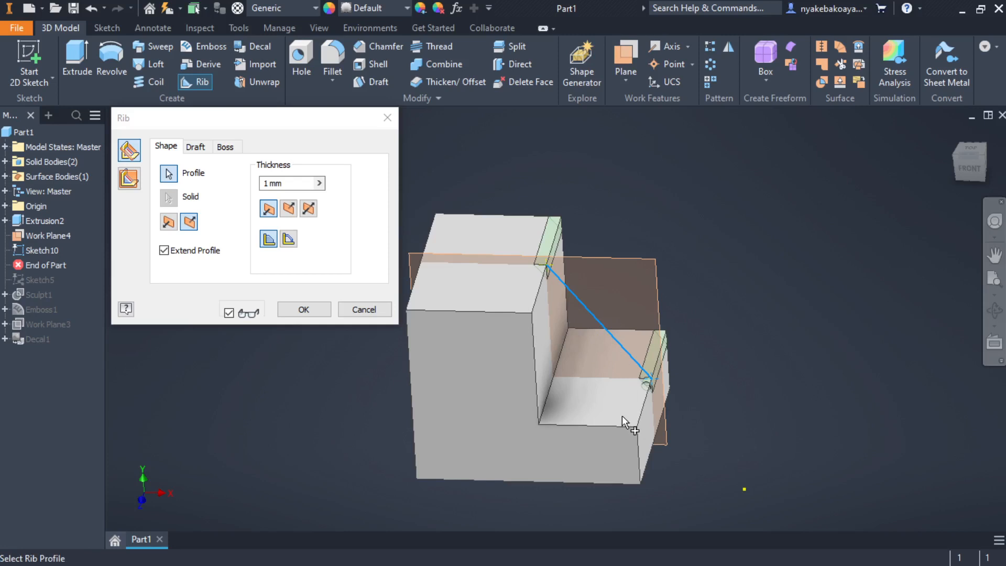
pyautogui.scroll(3, 604, 379)
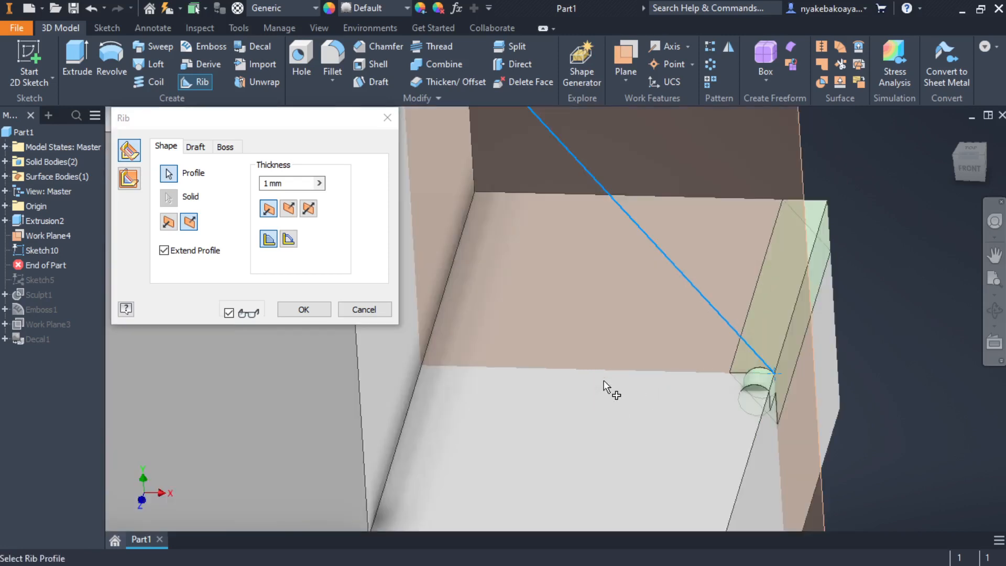
pyautogui.scroll(-2, 604, 380)
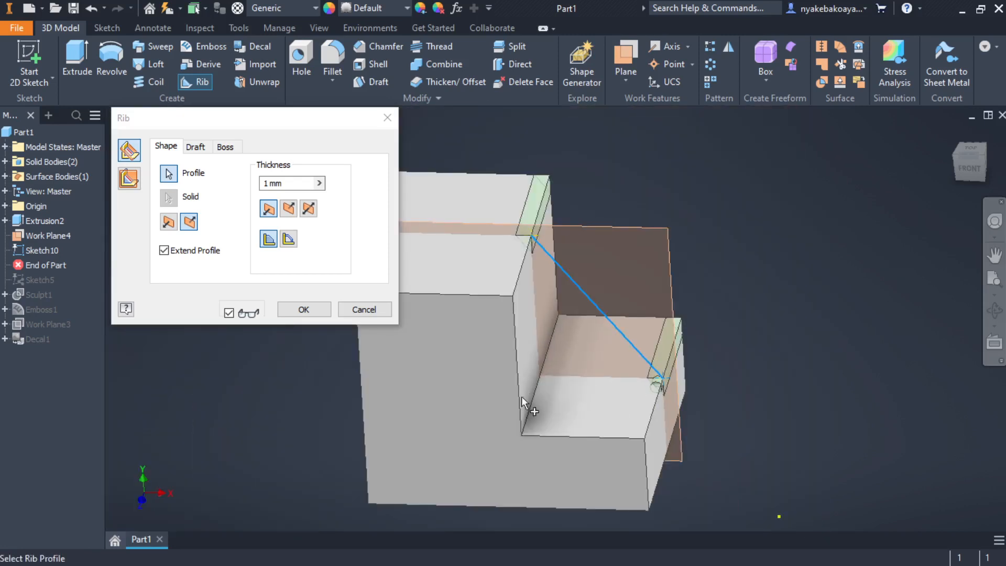
# Set the rib direction to Parallel to Sketch Plane and examine the preview inside the L-shaped corner
pyautogui.click(123, 180)
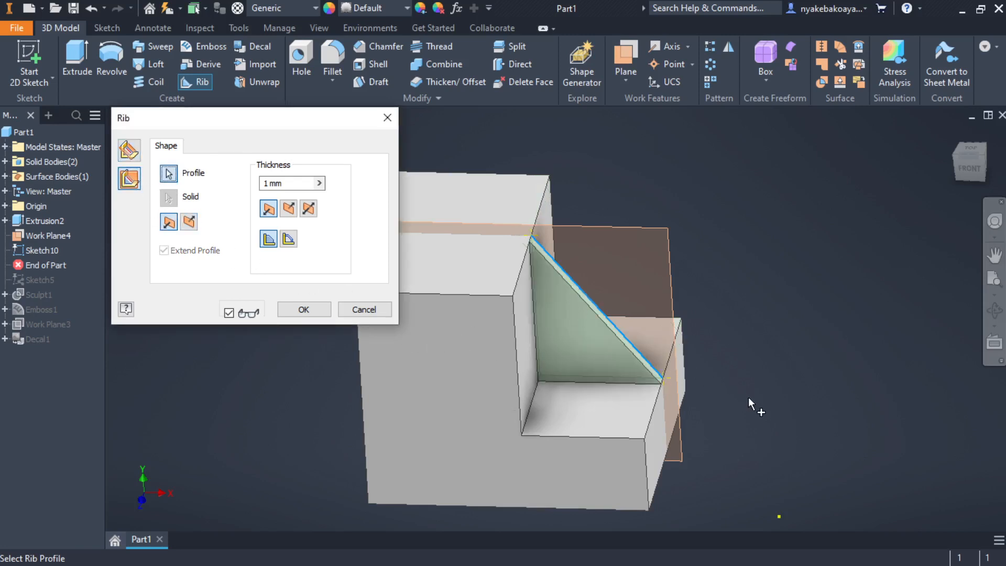
pyautogui.keyDown('shift'); pyautogui.moveTo(748, 398); pyautogui.dragTo(669, 395, button='middle'); pyautogui.keyUp('shift')
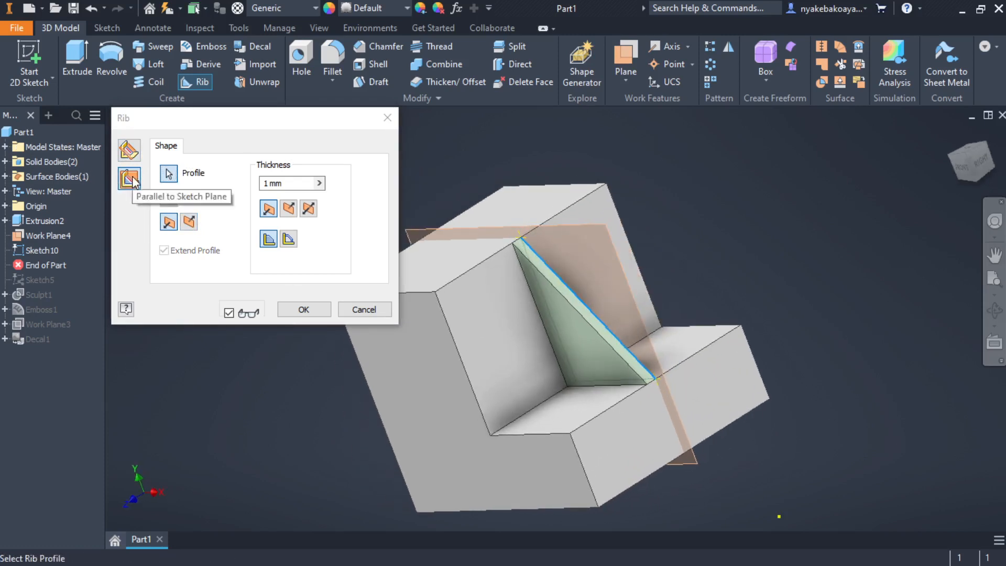
pyautogui.scroll(-3, 548, 260)
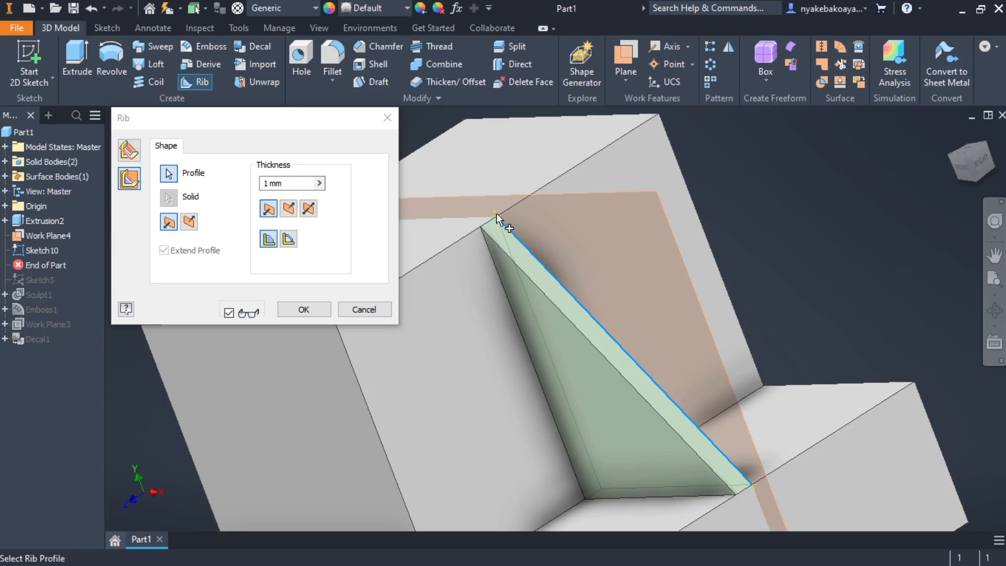
pyautogui.scroll(3, 455, 332)
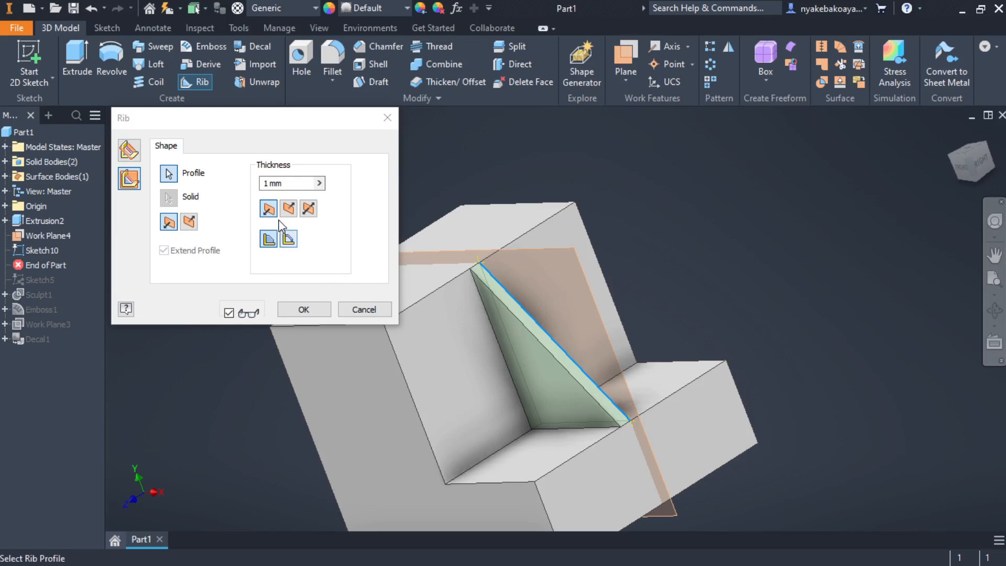
# Distribute the rib thickness symmetrically about the line and set it to 6 mm after trying 2 mm and 4 mm
pyautogui.click(309, 209)
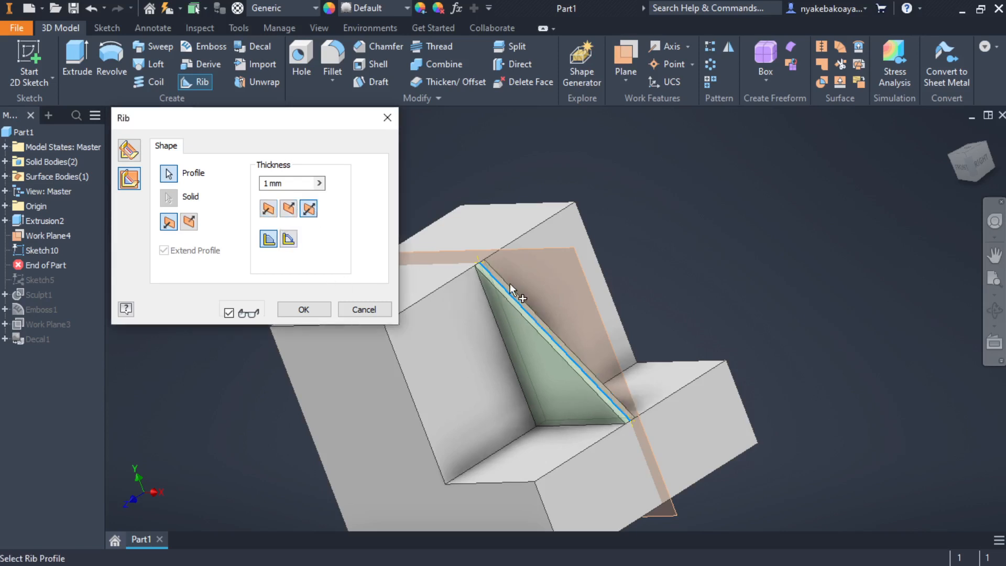
pyautogui.scroll(3, 511, 293)
pyautogui.scroll(-2, 512, 293)
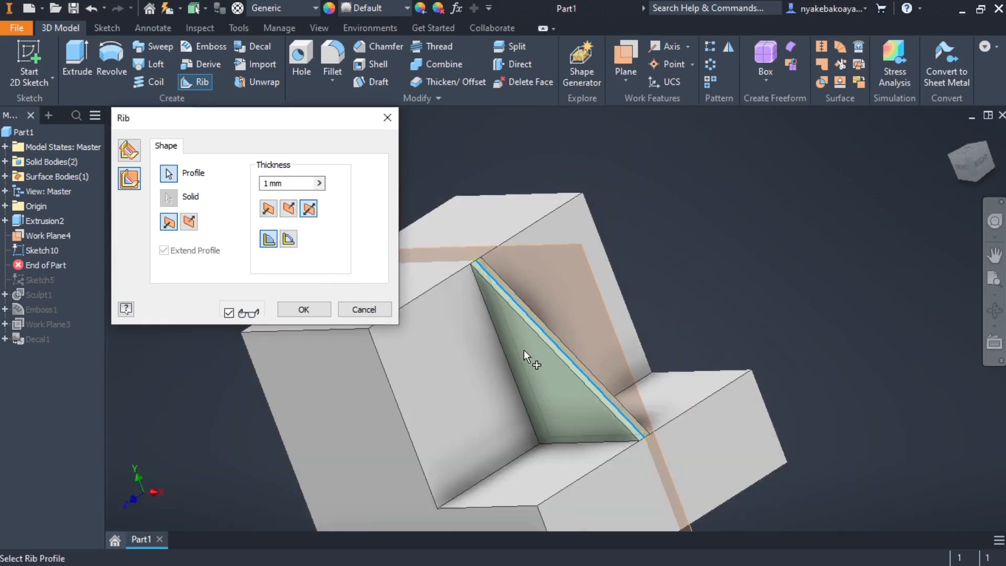
pyautogui.doubleClick(266, 183)
pyautogui.write('2')
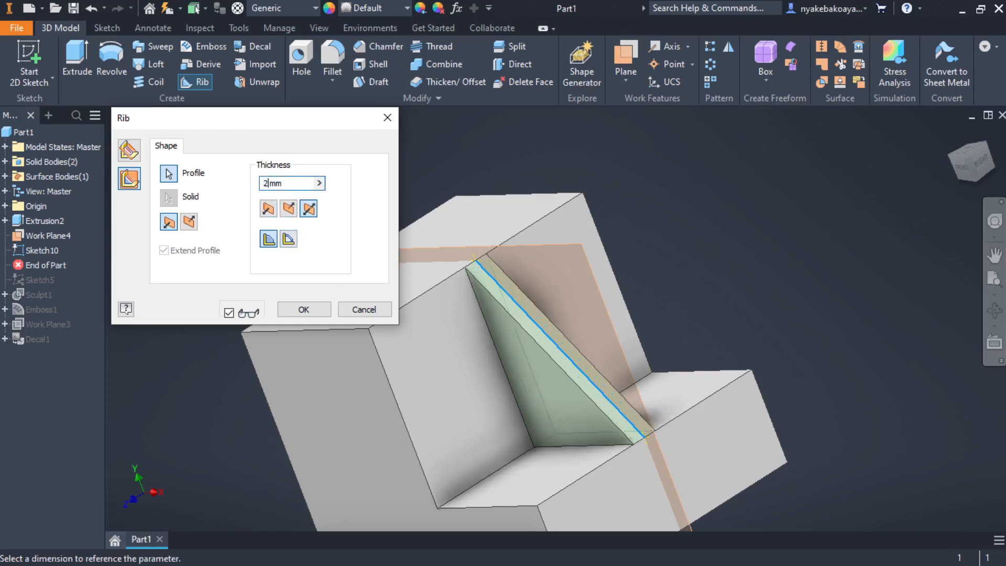
pyautogui.press('BackSpace')
pyautogui.write('4')
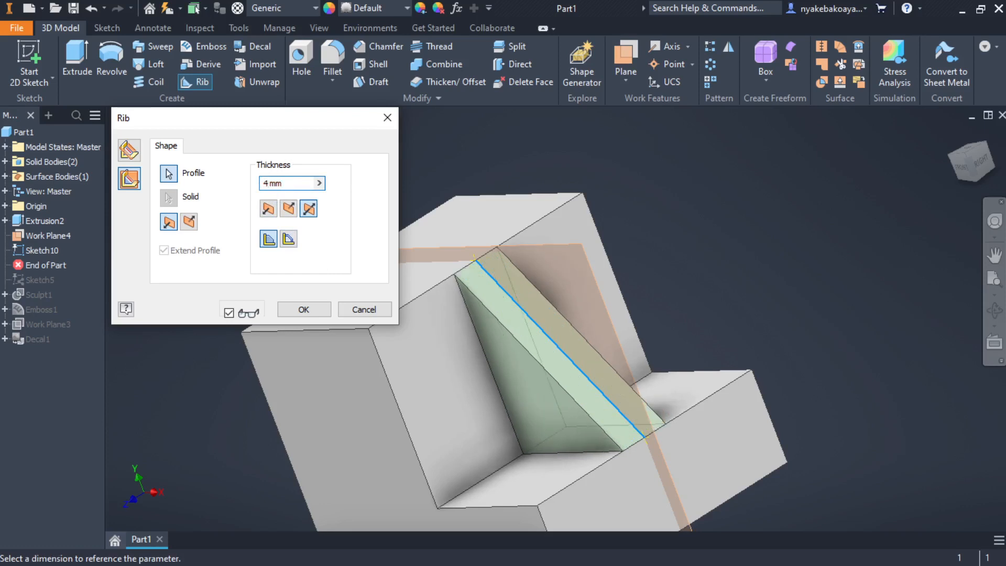
pyautogui.press('BackSpace')
pyautogui.write('6')
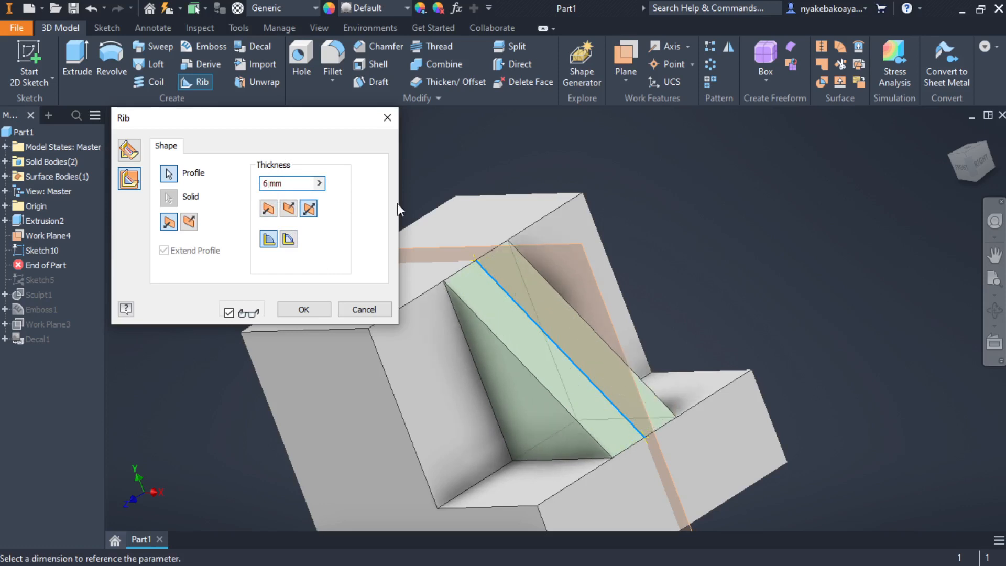
# Try a finite rib extent with a depth of 3 mm
pyautogui.click(288, 239)
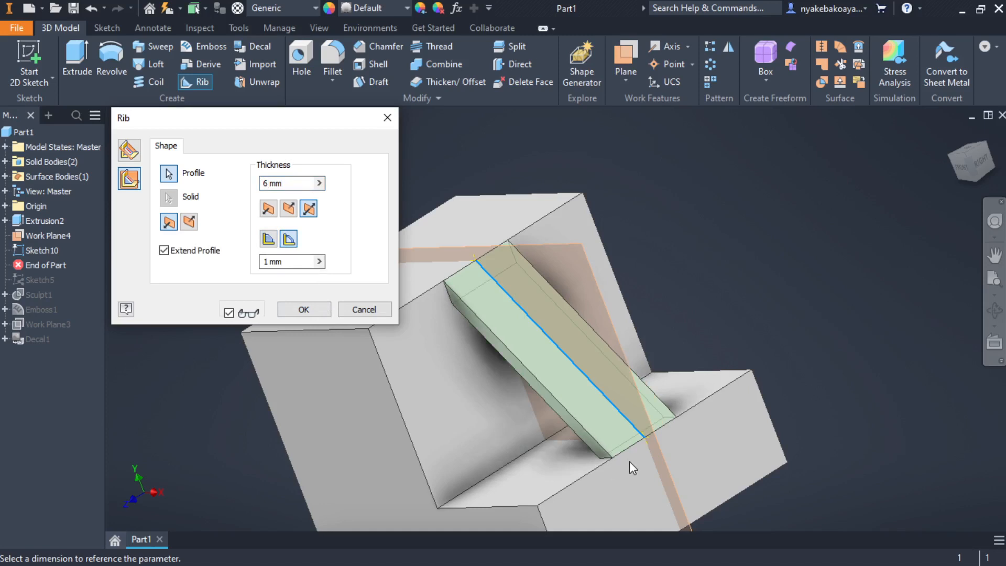
pyautogui.keyDown('shift'); pyautogui.moveTo(630, 461); pyautogui.dragTo(689, 455, button='middle'); pyautogui.keyUp('shift')
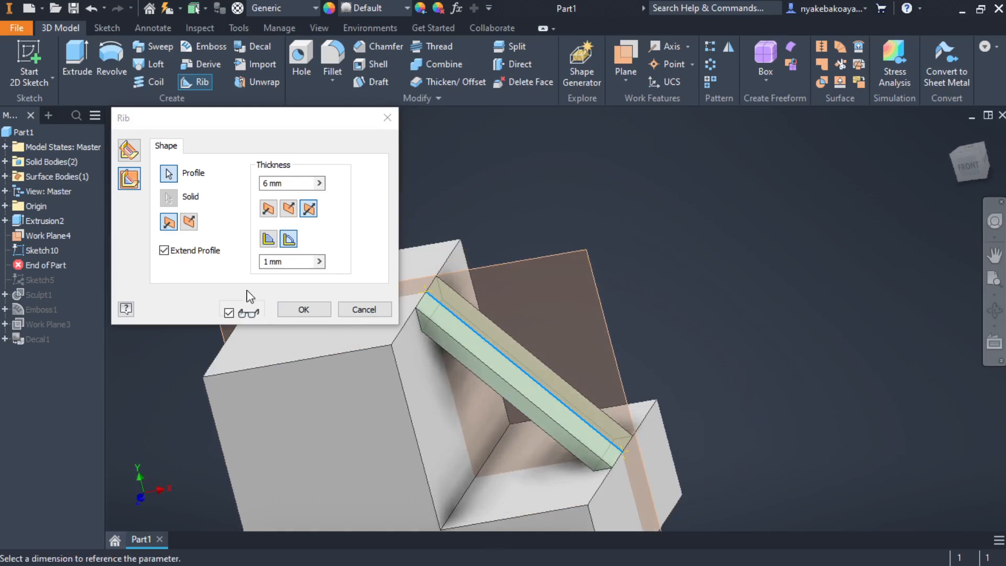
pyautogui.doubleClick(264, 264)
pyautogui.write('3')
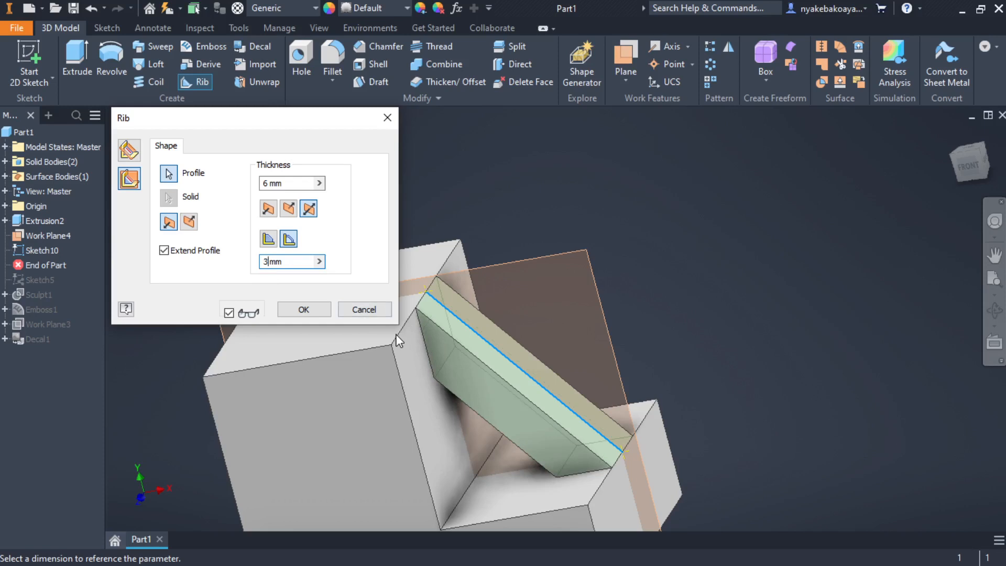
# Extend the rib fully to the block's inner faces and create it
pyautogui.click(268, 239)
pyautogui.scroll(-2, 505, 378)
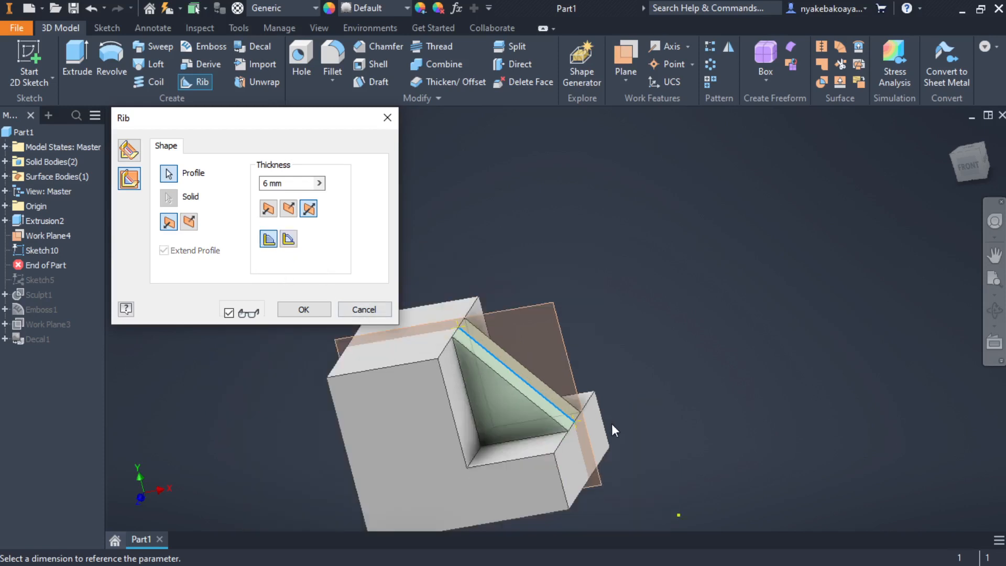
pyautogui.keyDown('shift'); pyautogui.moveTo(611, 423); pyautogui.dragTo(592, 417, button='middle'); pyautogui.keyUp('shift')
pyautogui.click(297, 310)
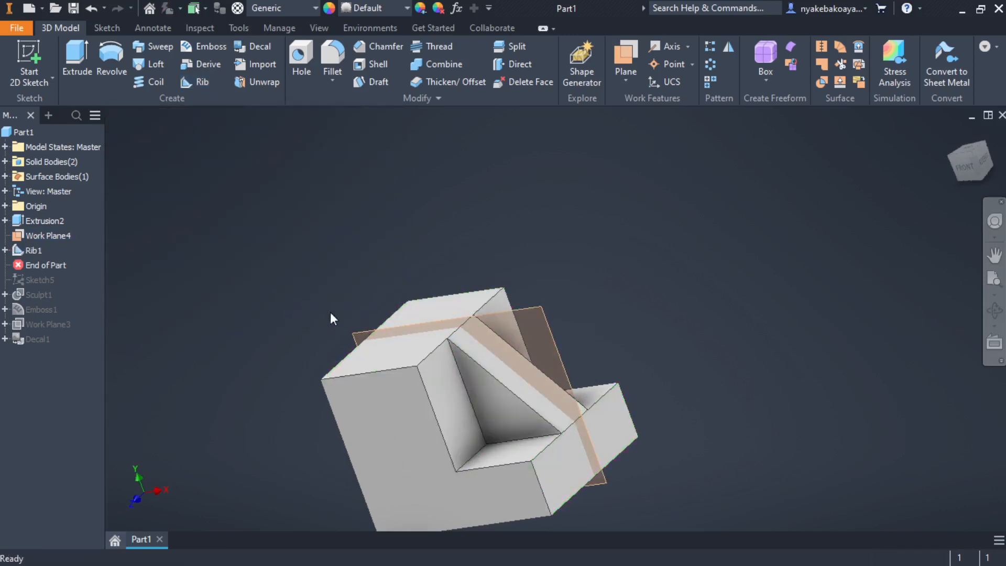
# Roll the model history back by moving End of Part above Extrusion2
pyautogui.moveTo(530, 407); pyautogui.dragTo(563, 388, button='middle')
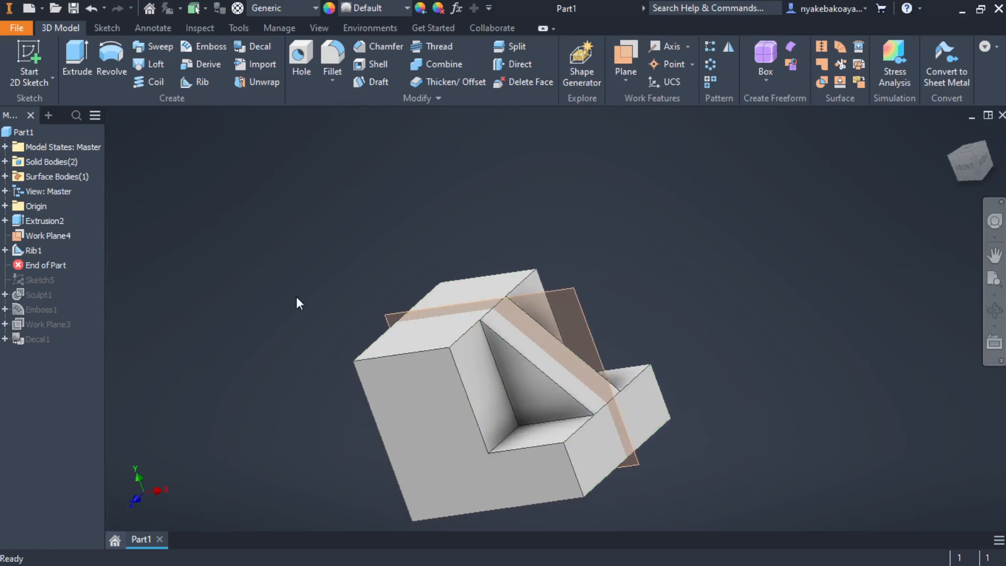
pyautogui.moveTo(467, 418); pyautogui.dragTo(464, 383, button='middle')
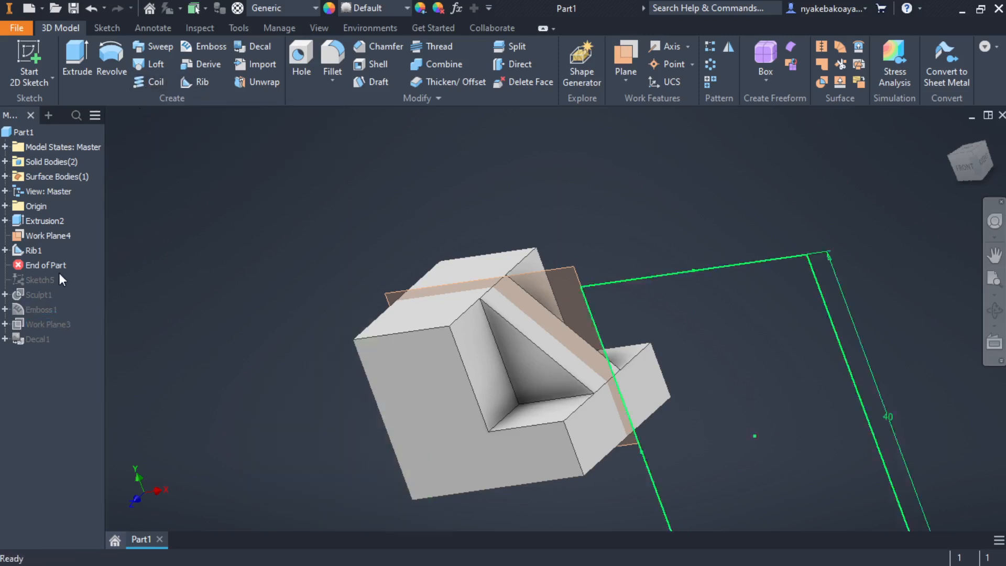
pyautogui.moveTo(48, 268); pyautogui.dragTo(50, 215)
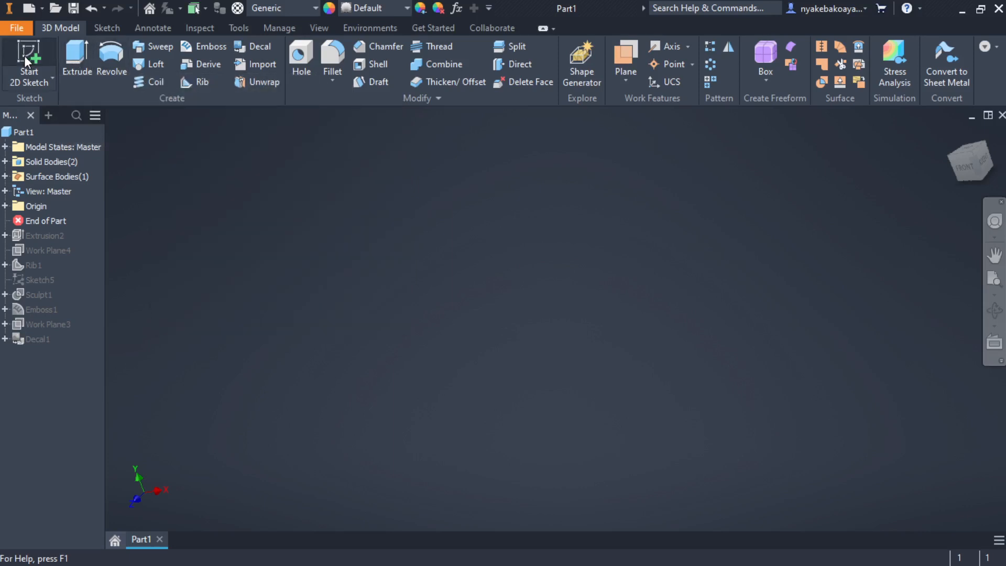
# Start a 2D sketch on the XY plane and draw a 5 mm diameter circle to the right of the origin
pyautogui.press('Escape')
pyautogui.click(29, 53)
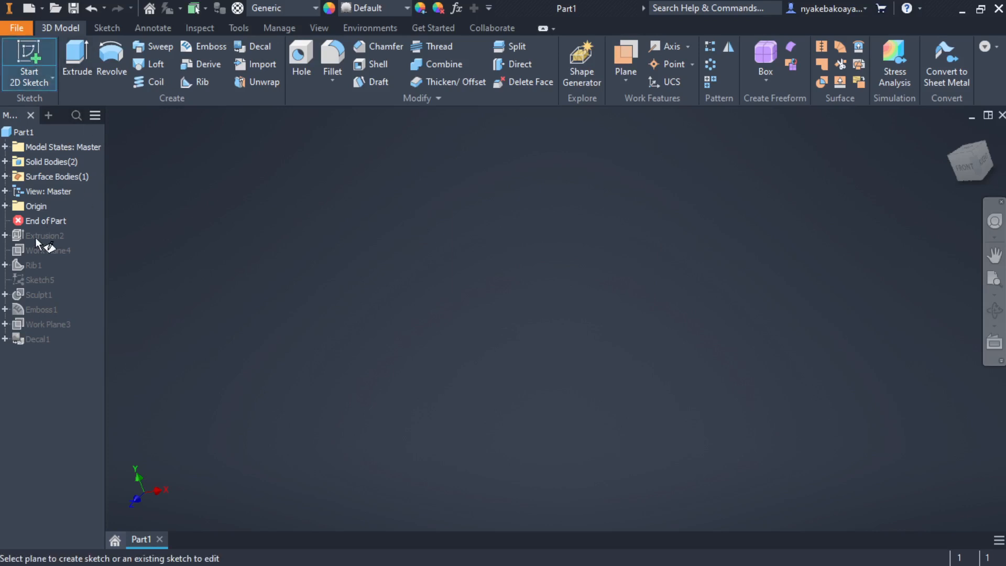
pyautogui.click(5, 206)
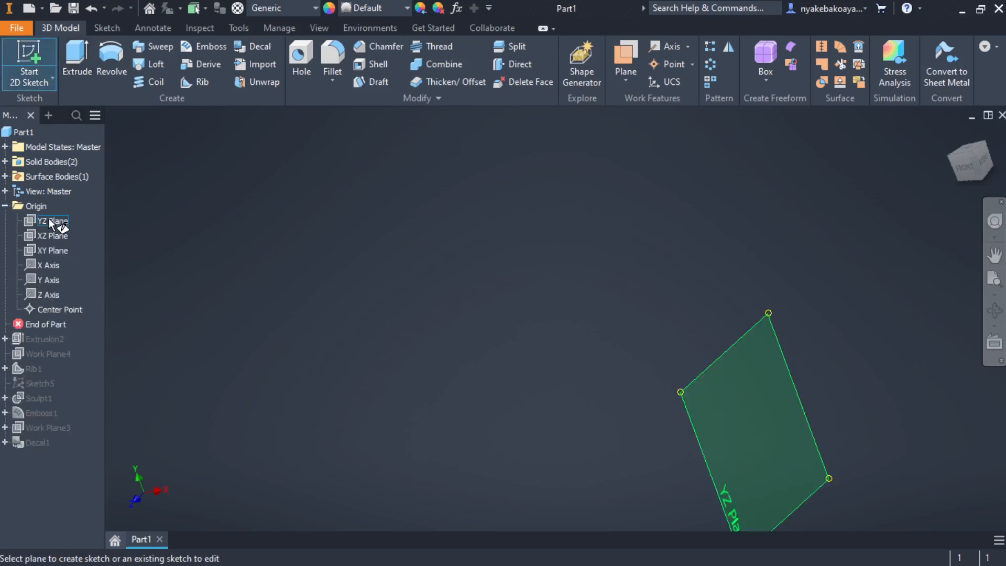
pyautogui.click(55, 249)
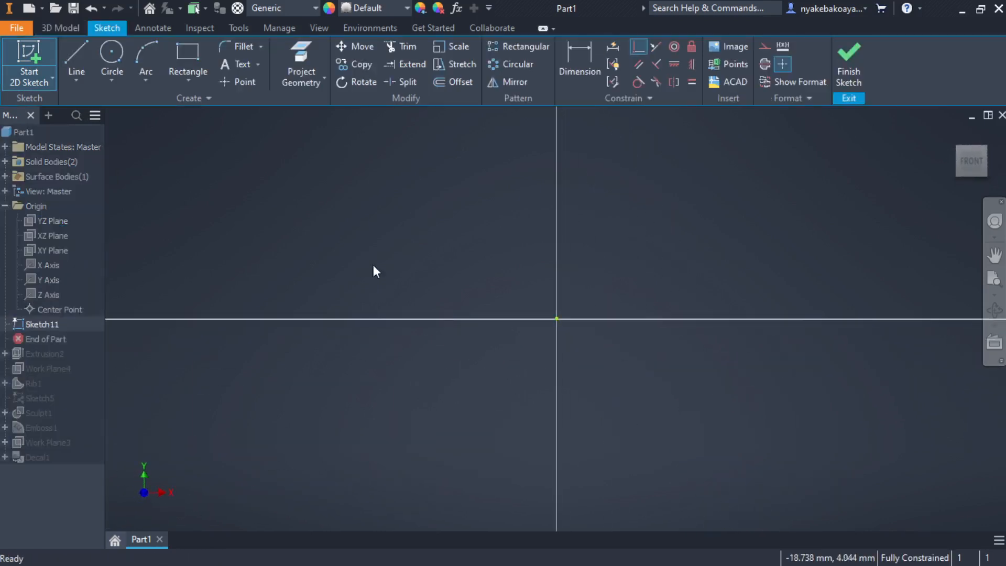
pyautogui.click(110, 55)
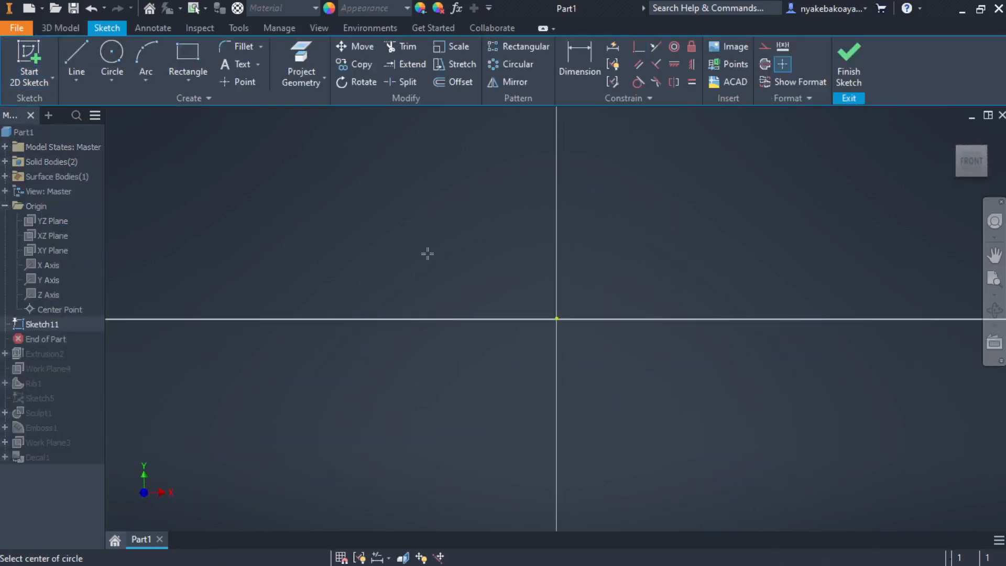
pyautogui.click(688, 317)
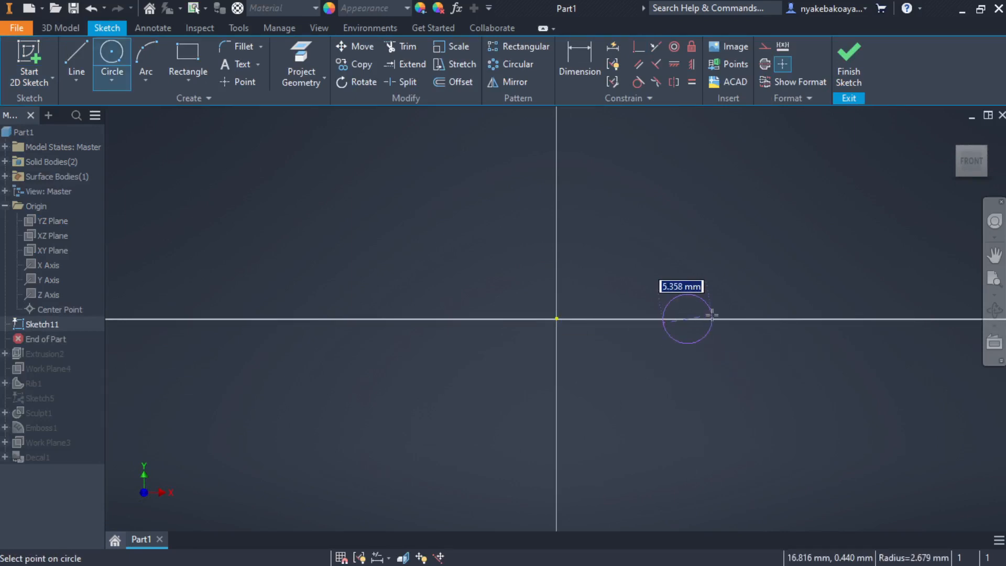
pyautogui.write('5')
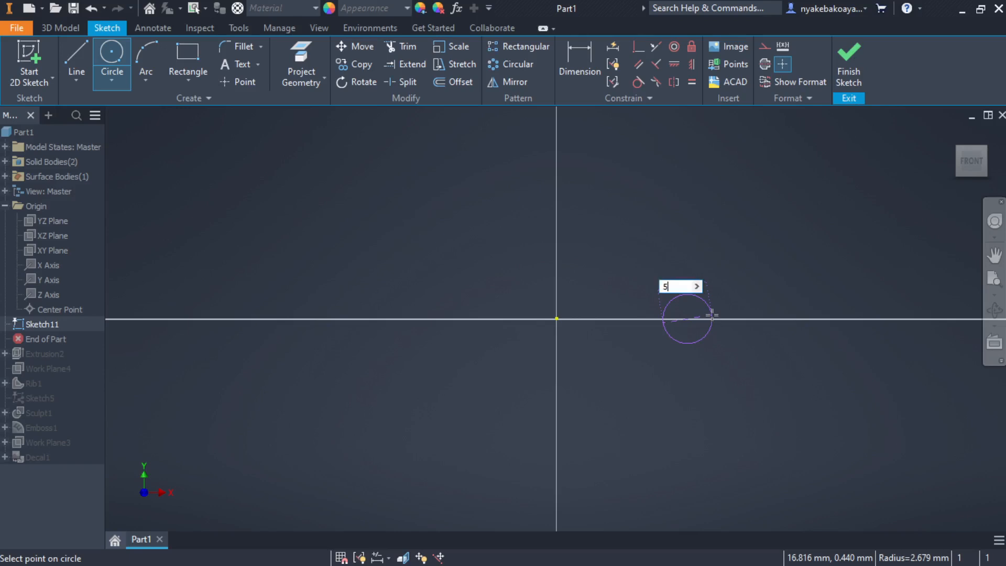
pyautogui.press('Return')
# Dimension the circle's centre 20 mm horizontally from the origin
pyautogui.click(586, 60)
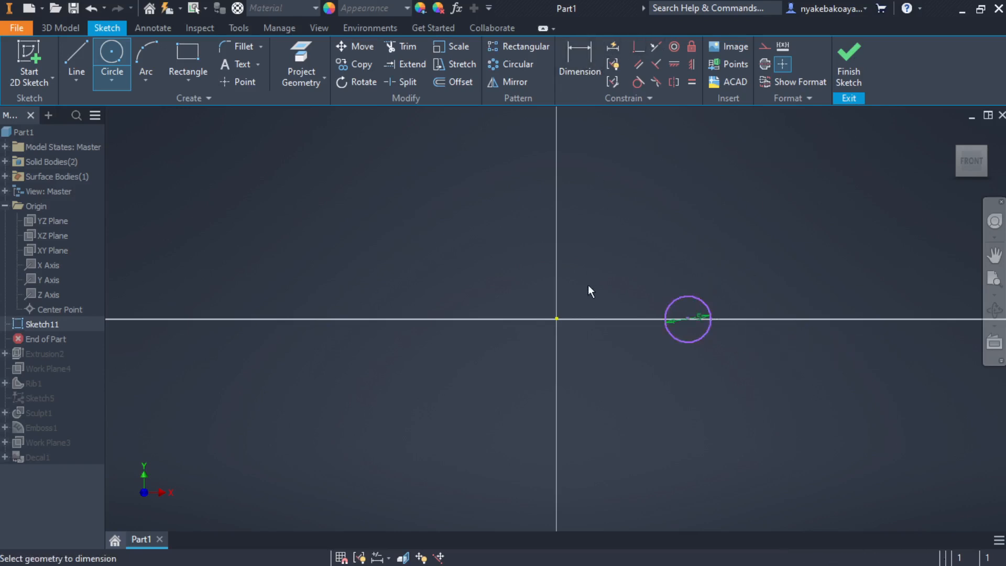
pyautogui.click(688, 318)
pyautogui.click(648, 377)
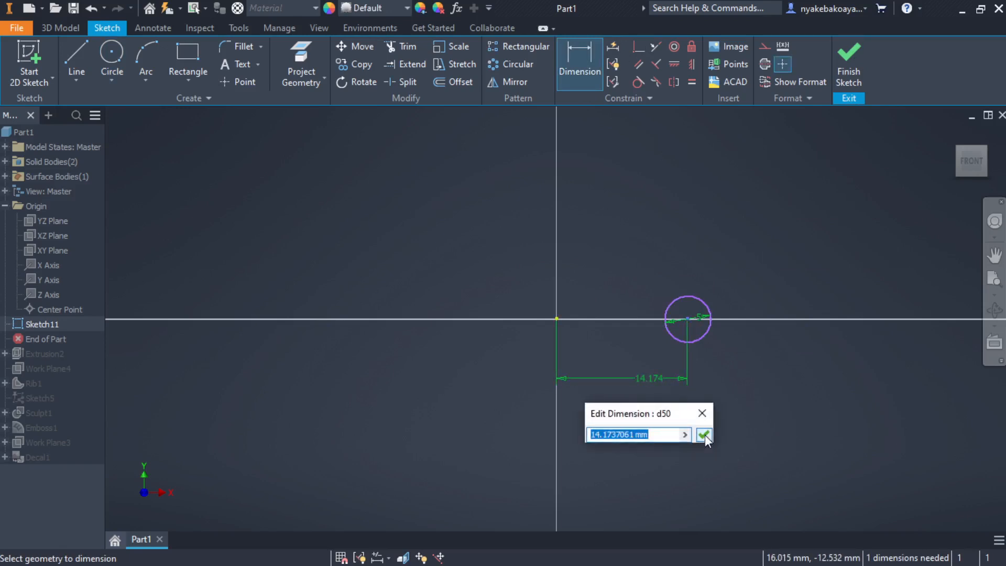
pyautogui.write('20')
pyautogui.click(704, 435)
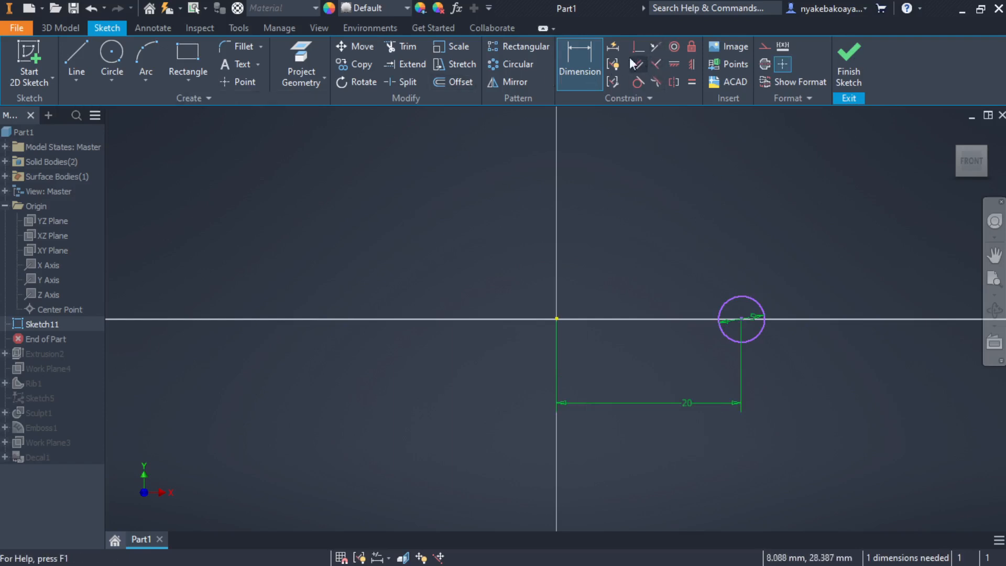
# Draw a 100 mm vertical centerline upward from the origin
pyautogui.click(74, 70)
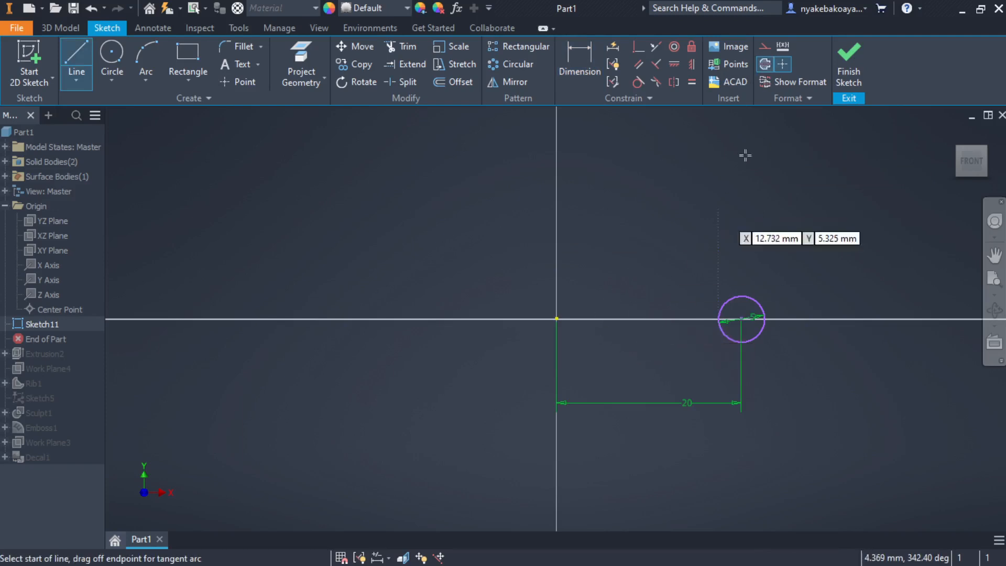
pyautogui.click(766, 65)
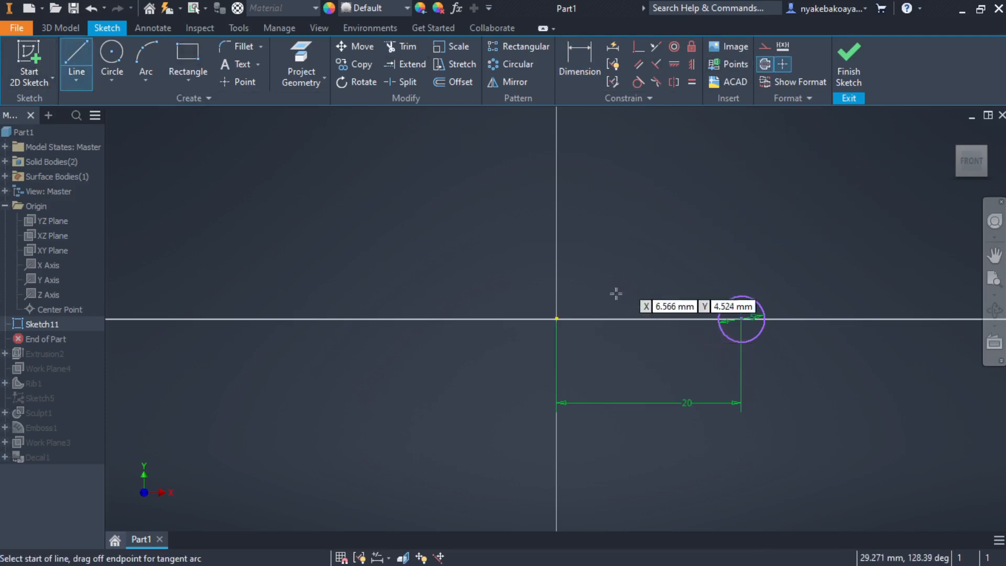
pyautogui.click(556, 318)
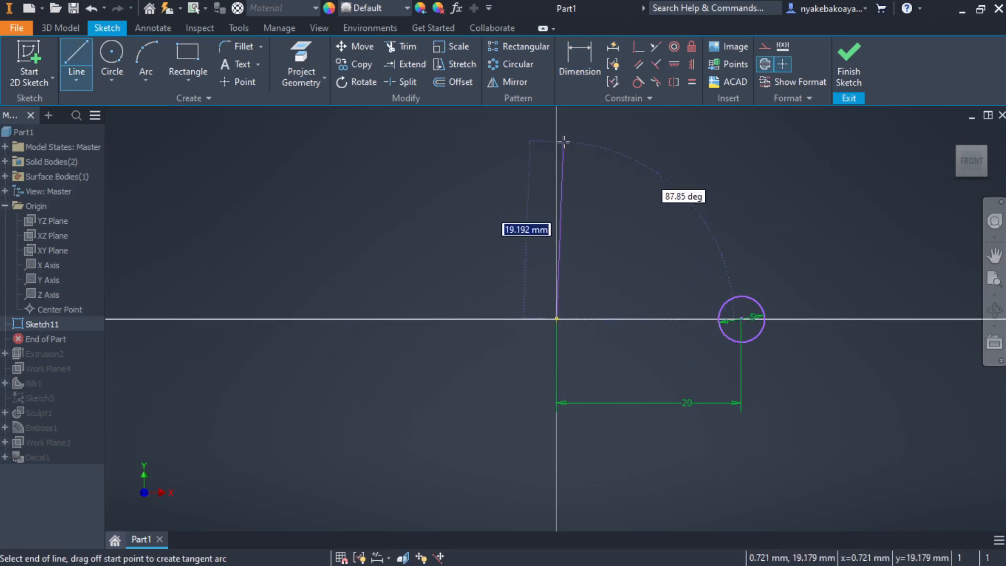
pyautogui.moveTo(564, 165); pyautogui.dragTo(561, 332, button='middle')
pyautogui.scroll(-6, 557, 330)
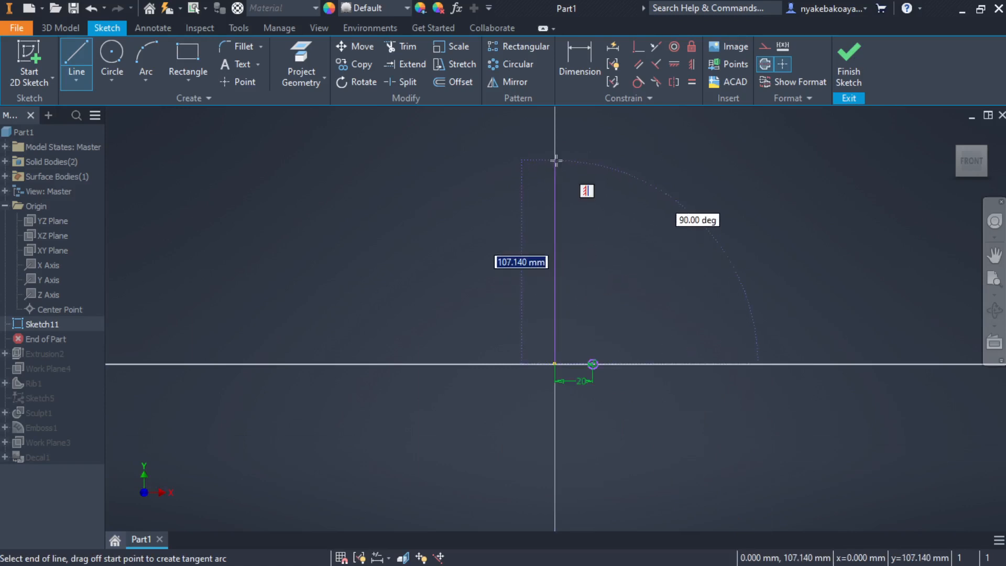
pyautogui.write('100')
pyautogui.press('Return')
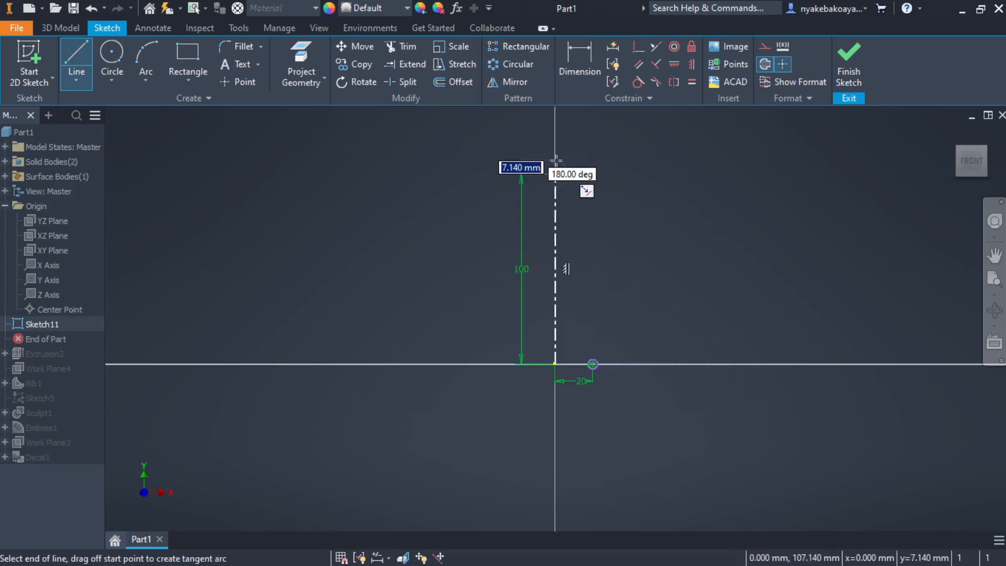
pyautogui.press('Escape')
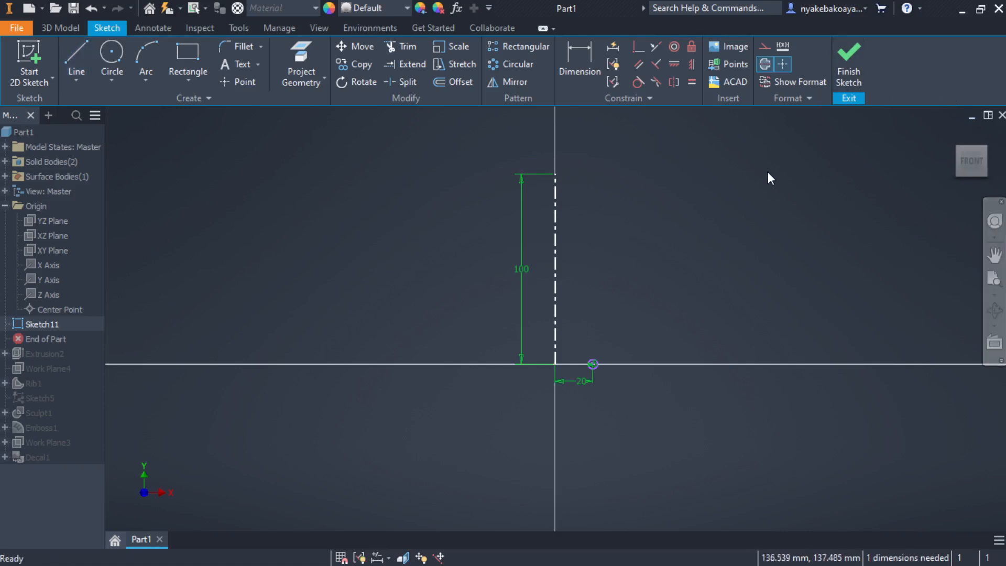
# Align the circle's centre horizontally with the origin using a horizontal constraint and finish the sketch
pyautogui.scroll(5, 550, 363)
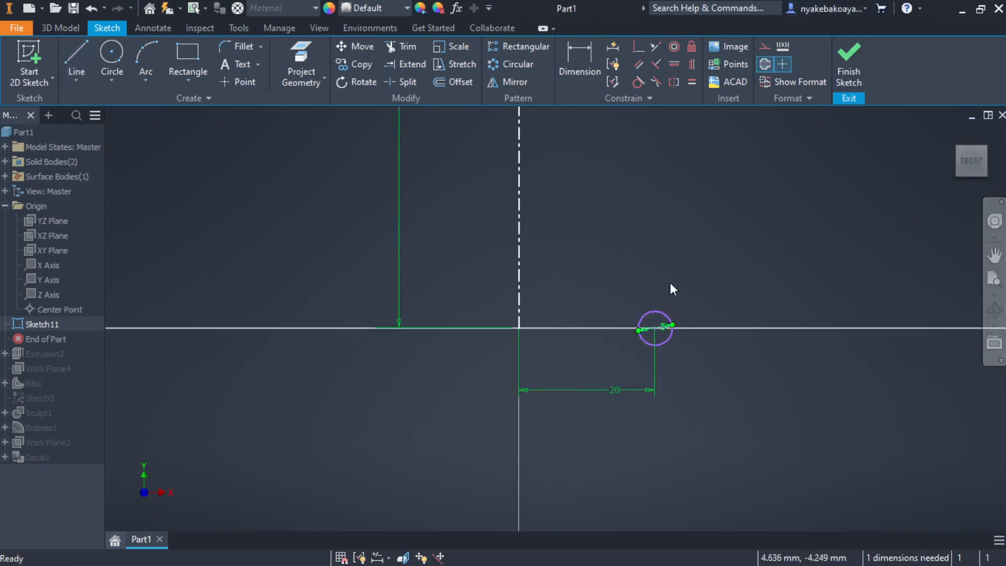
pyautogui.click(598, 50)
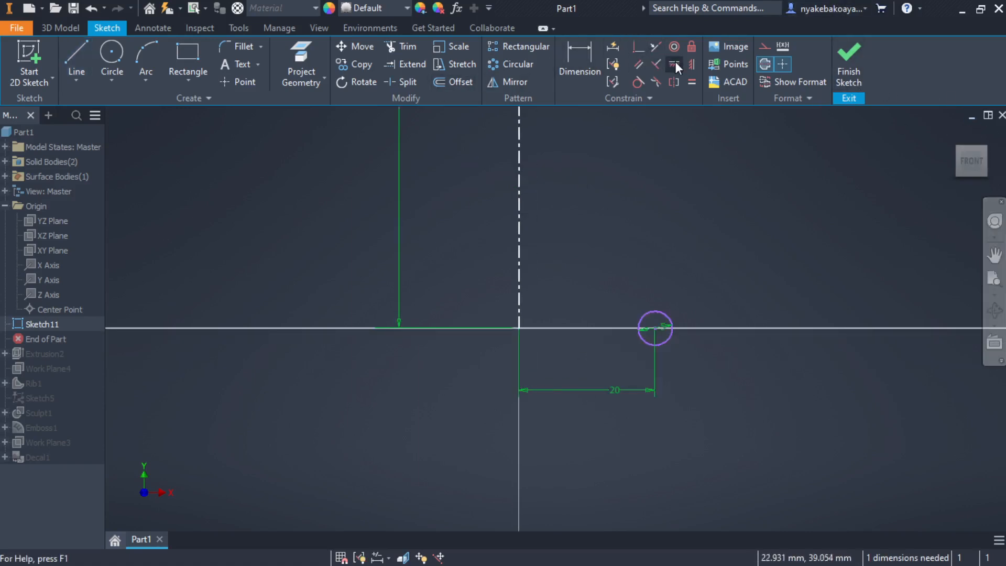
pyautogui.click(654, 328)
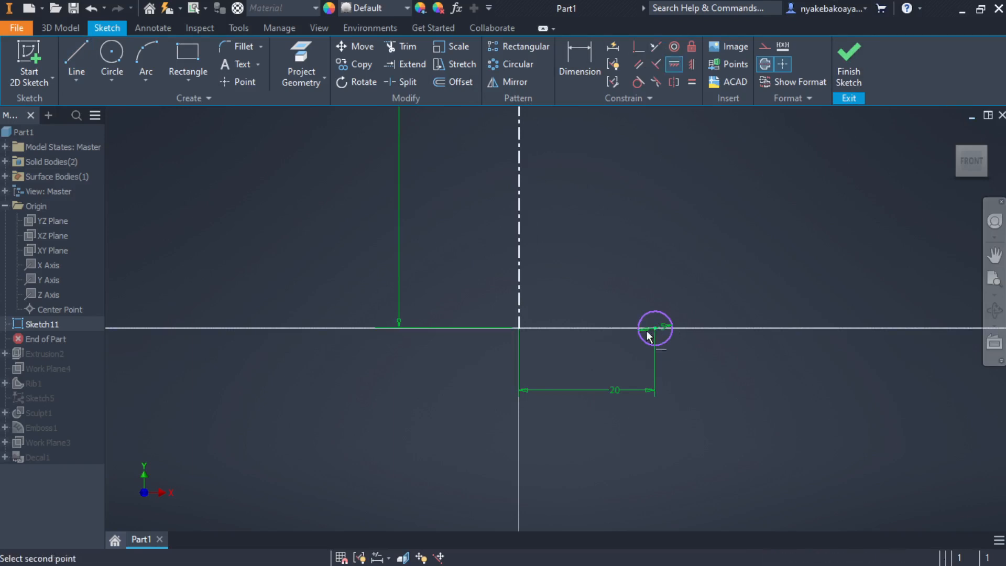
pyautogui.click(519, 328)
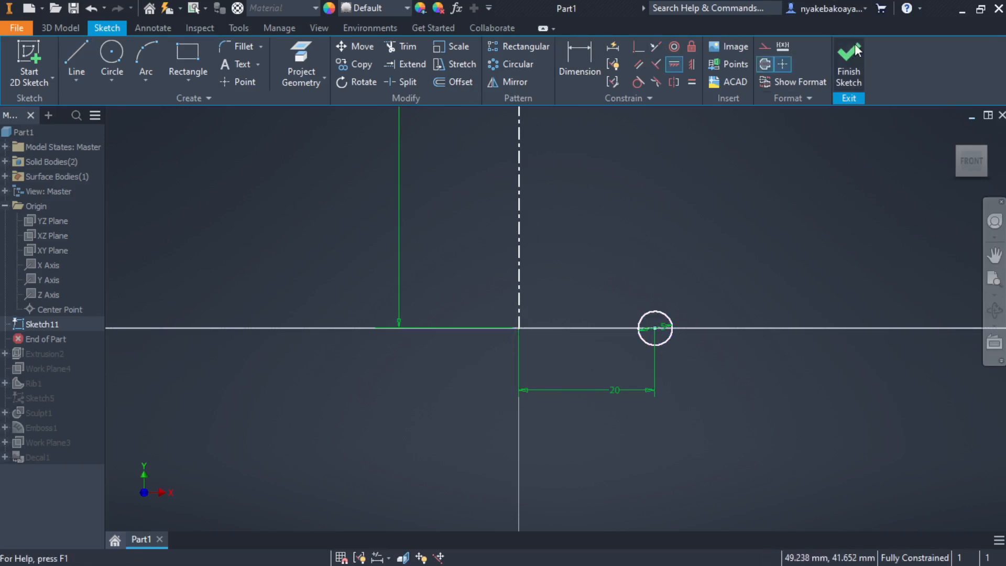
pyautogui.click(849, 55)
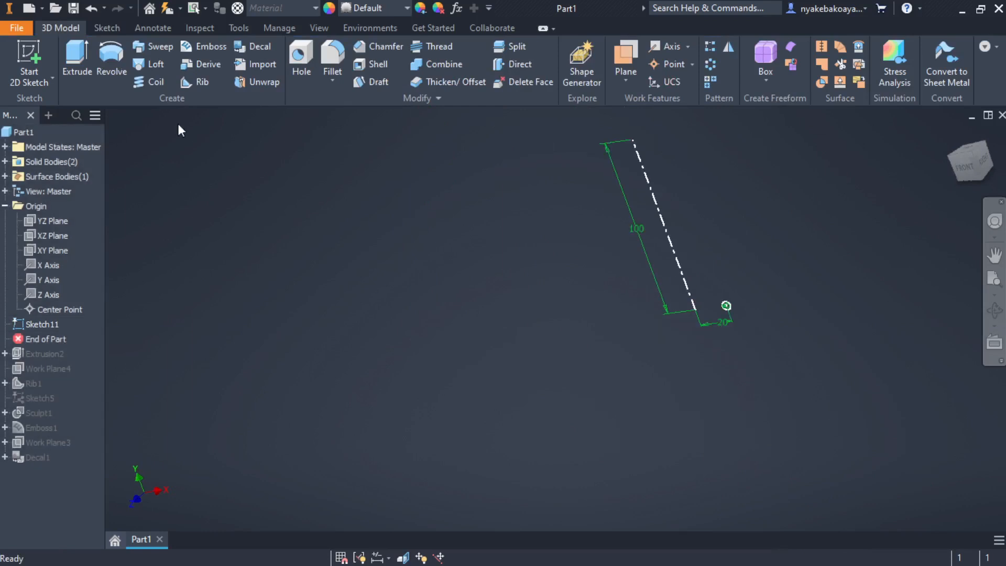
# Start a Coil of the circle around the centerline, keeping the Pitch and Height method, and set the pitch to 10 mm
pyautogui.click(150, 83)
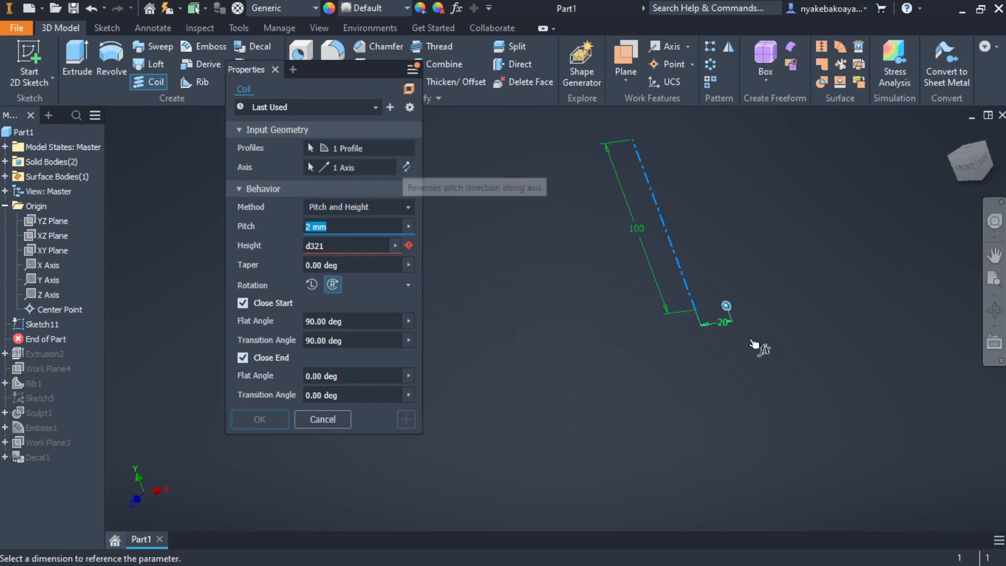
pyautogui.scroll(2, 743, 312)
pyautogui.scroll(3, 718, 309)
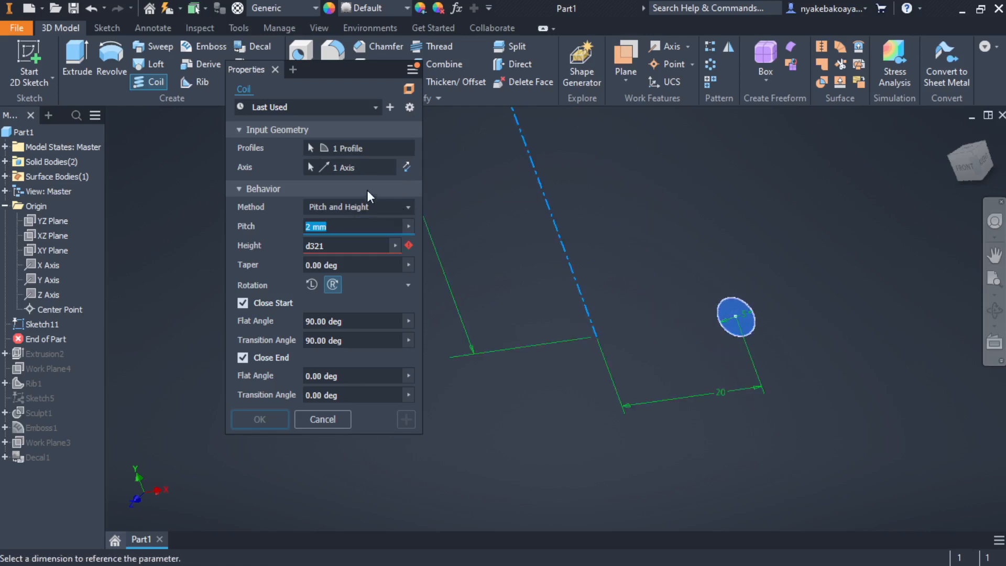
pyautogui.click(349, 168)
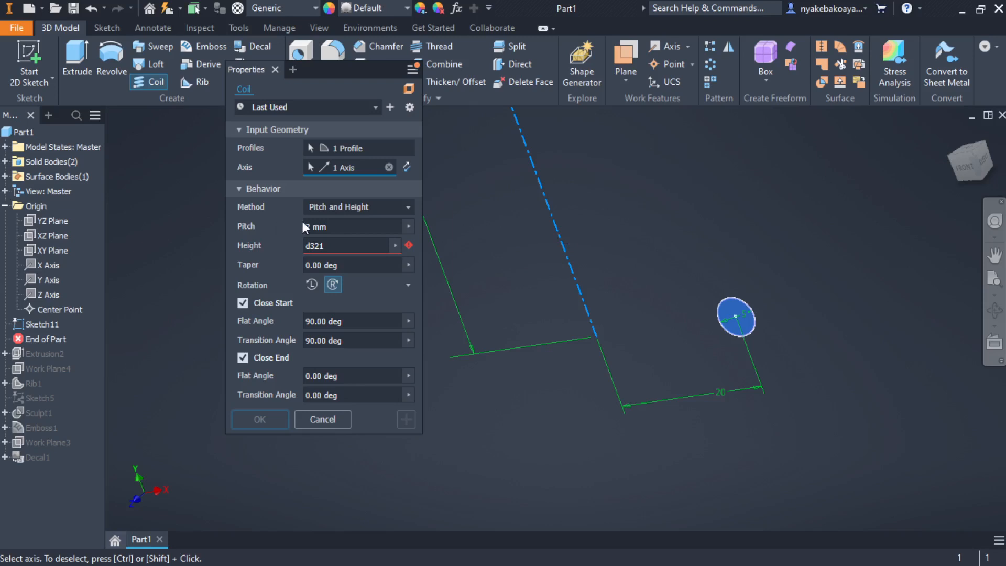
pyautogui.click(380, 207)
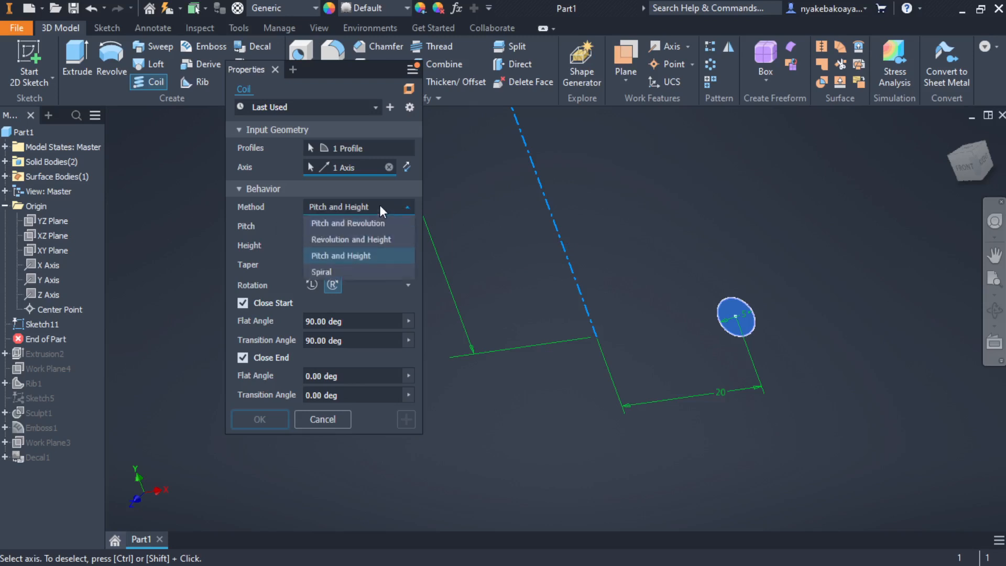
pyautogui.click(335, 206)
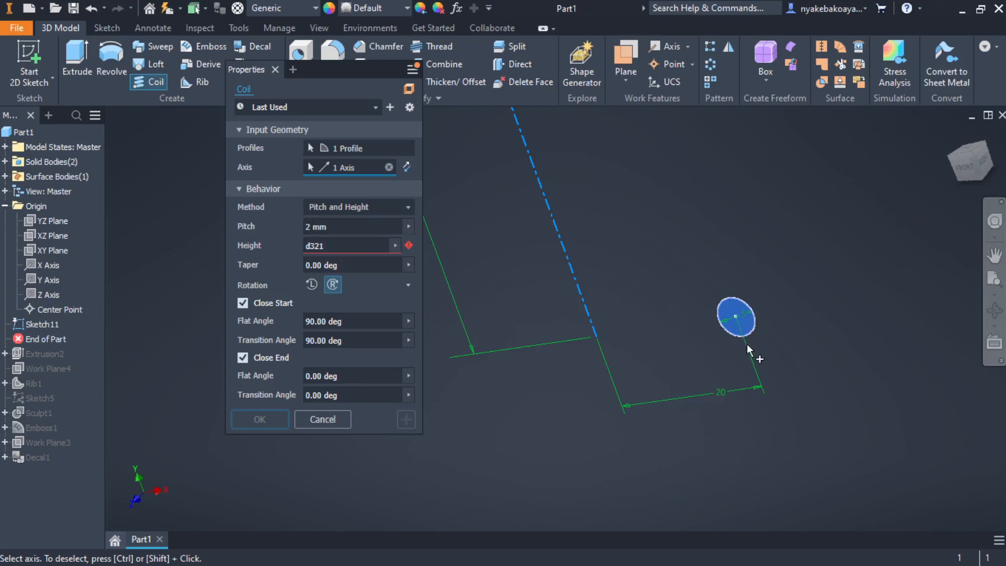
pyautogui.click(315, 227)
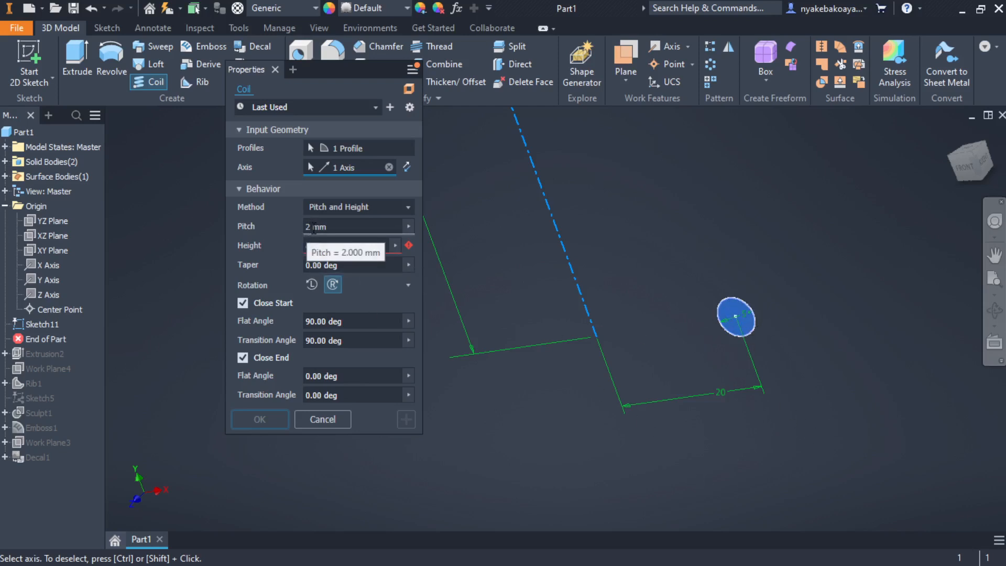
pyautogui.write('1')
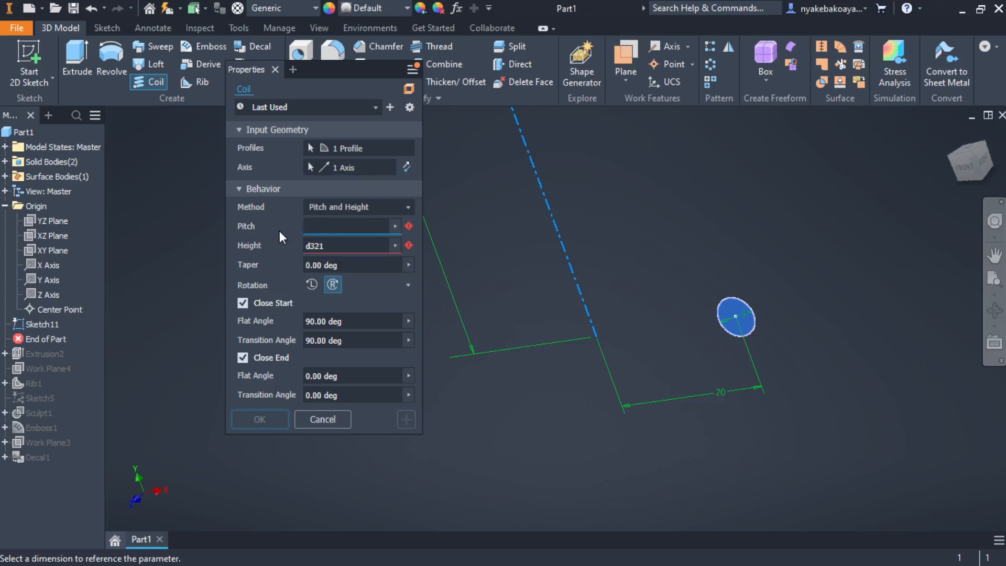
pyautogui.write('0')
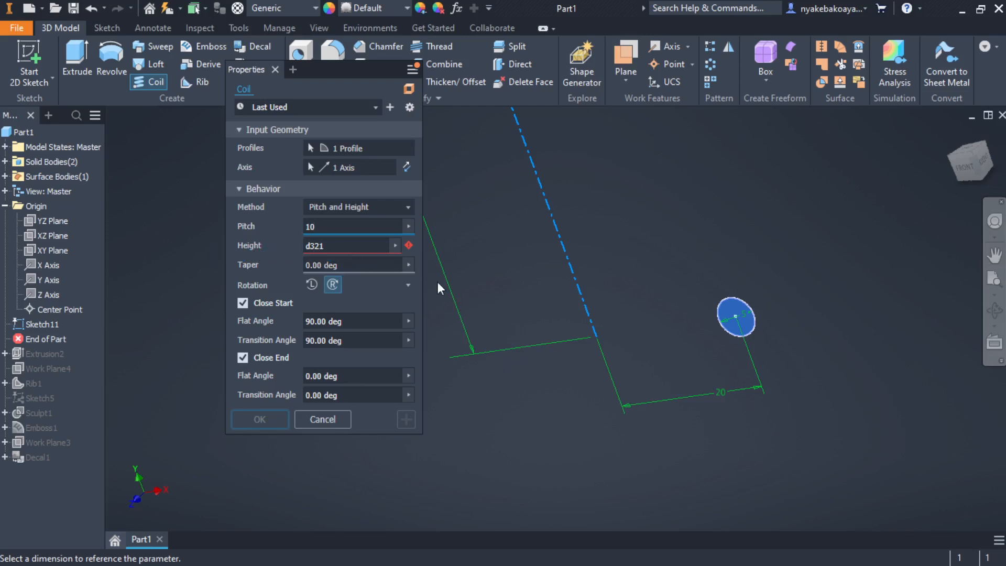
# Set the coil height by referencing the centerline's 100 mm sketch dimension
pyautogui.scroll(-3, 537, 280)
pyautogui.moveTo(538, 280); pyautogui.dragTo(567, 328, button='middle')
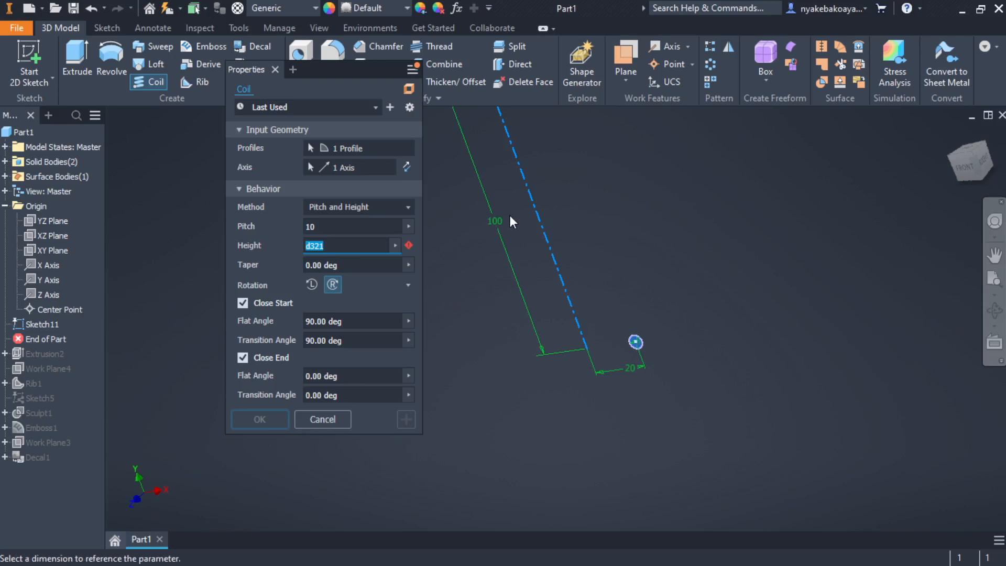
pyautogui.click(505, 228)
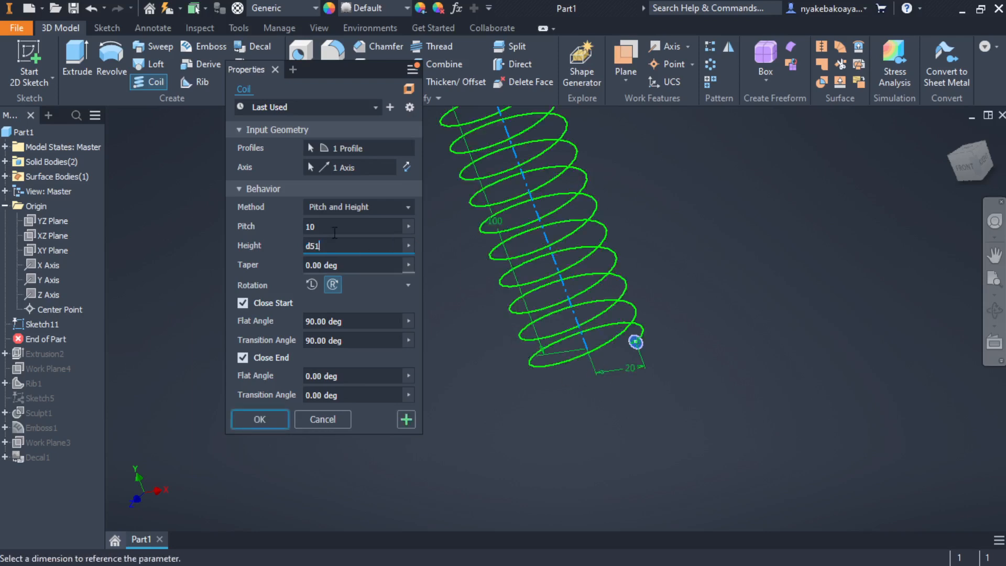
pyautogui.moveTo(616, 303); pyautogui.dragTo(629, 372, button='middle')
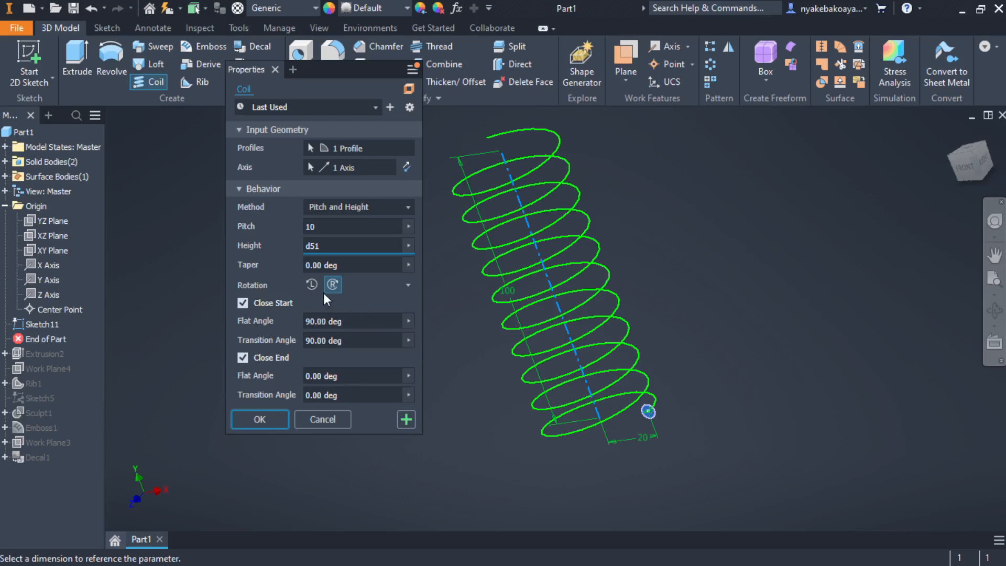
pyautogui.scroll(-1, 650, 418)
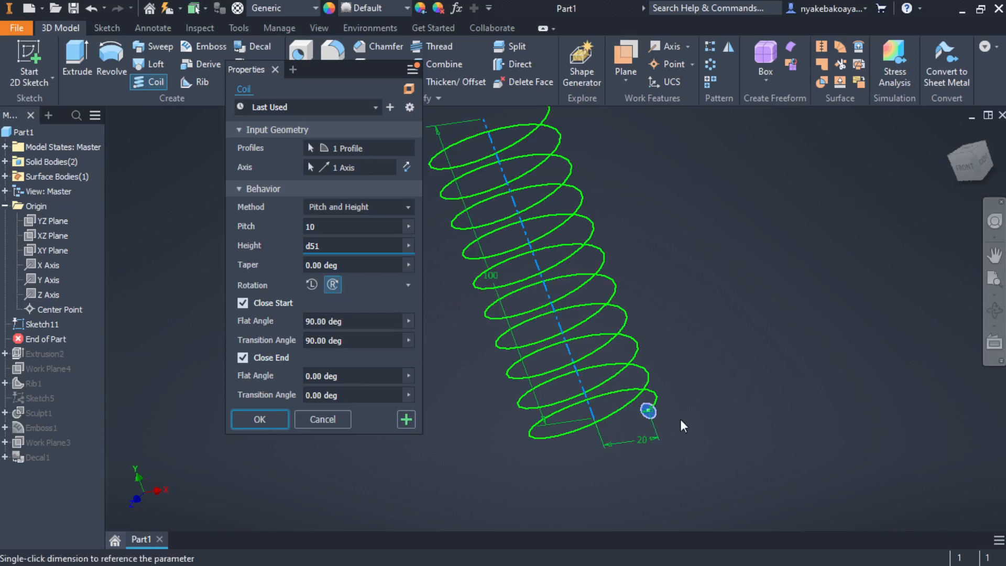
# Switch the coil to left-hand rotation and set the Close Start flat angle to 180 degrees
pyautogui.click(311, 284)
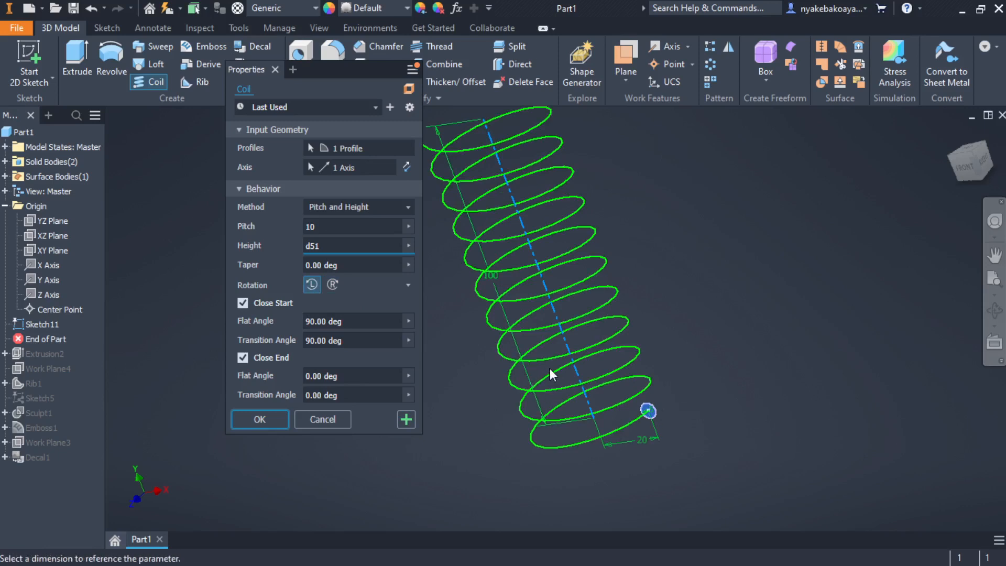
pyautogui.click(328, 321)
pyautogui.write('18')
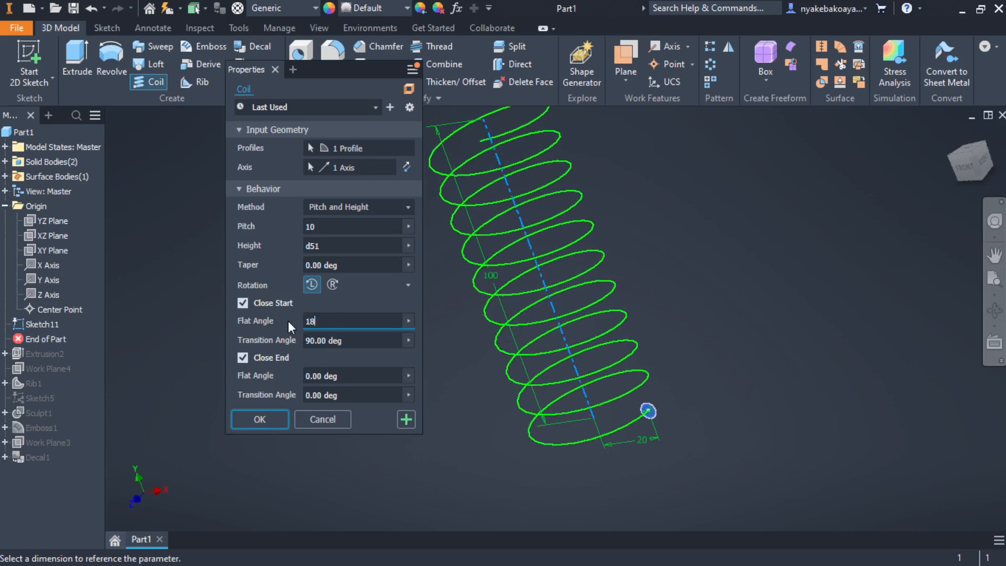
pyautogui.write('0')
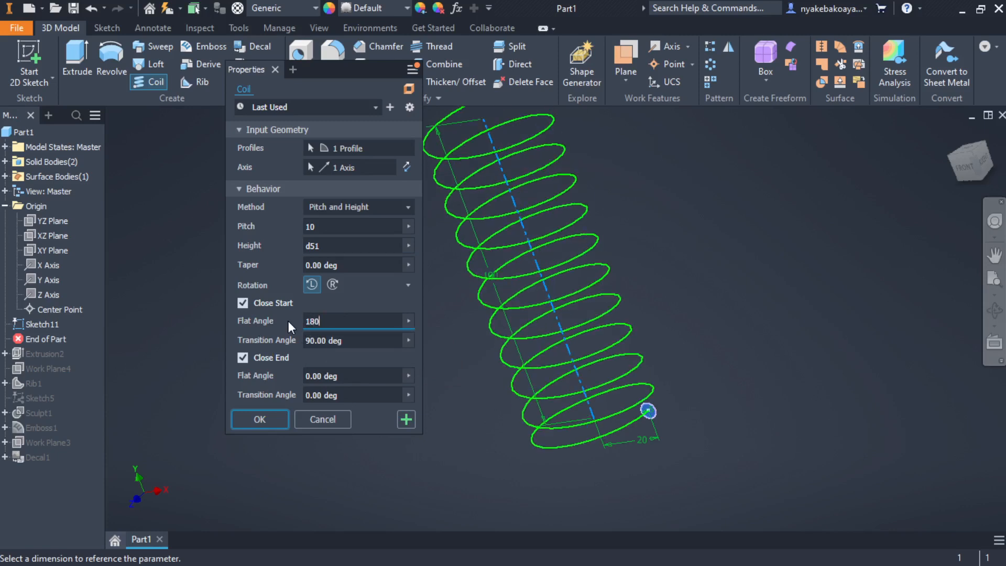
# Try Close Start flat angles of 90 and 180 degrees, comparing the coil preview from the front
pyautogui.press('BackSpace')
pyautogui.press('BackSpace')
pyautogui.press('BackSpace')
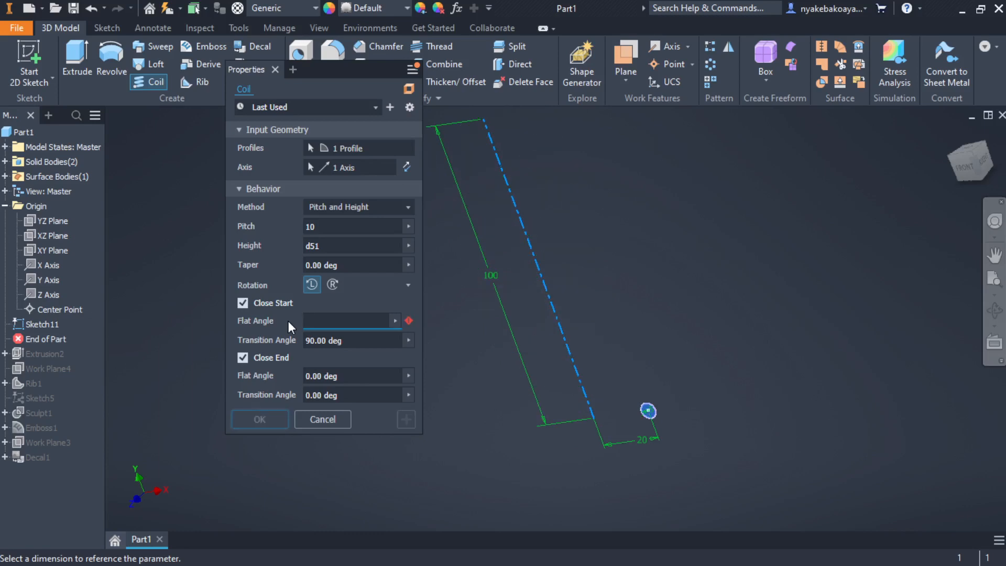
pyautogui.write('90')
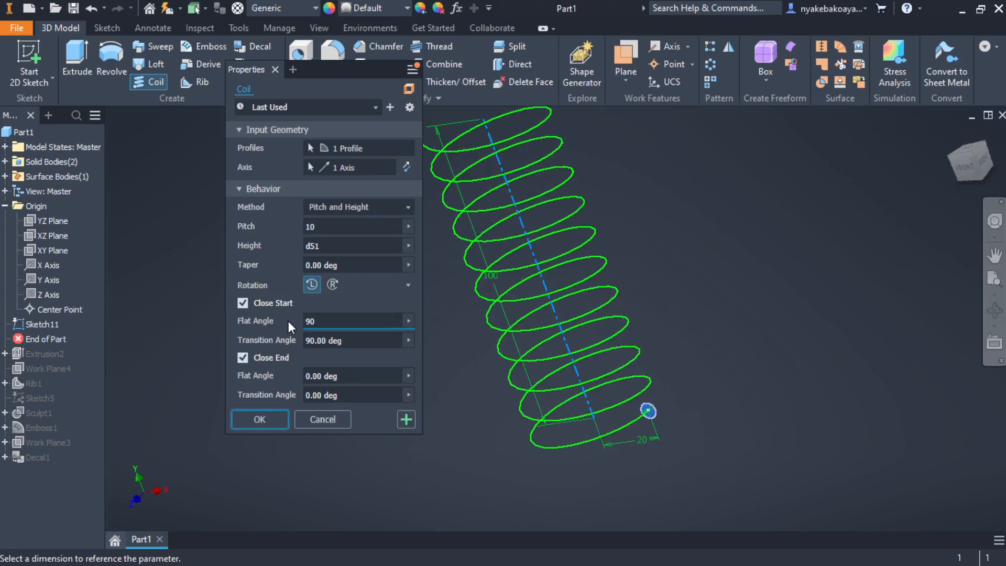
pyautogui.press('BackSpace')
pyautogui.press('BackSpace')
pyautogui.write('180')
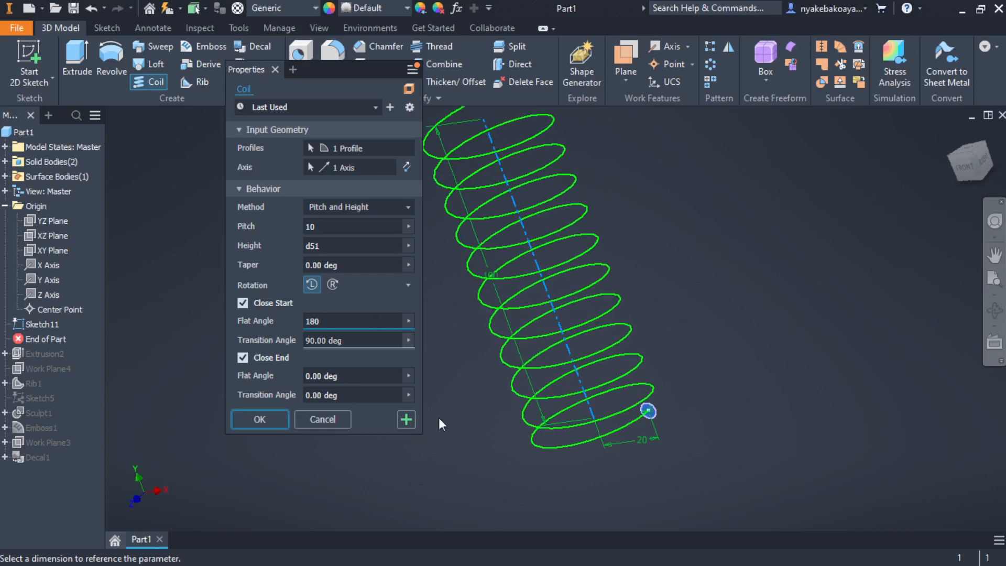
pyautogui.keyDown('shift'); pyautogui.moveTo(685, 510); pyautogui.dragTo(767, 437, button='middle'); pyautogui.keyUp('shift')
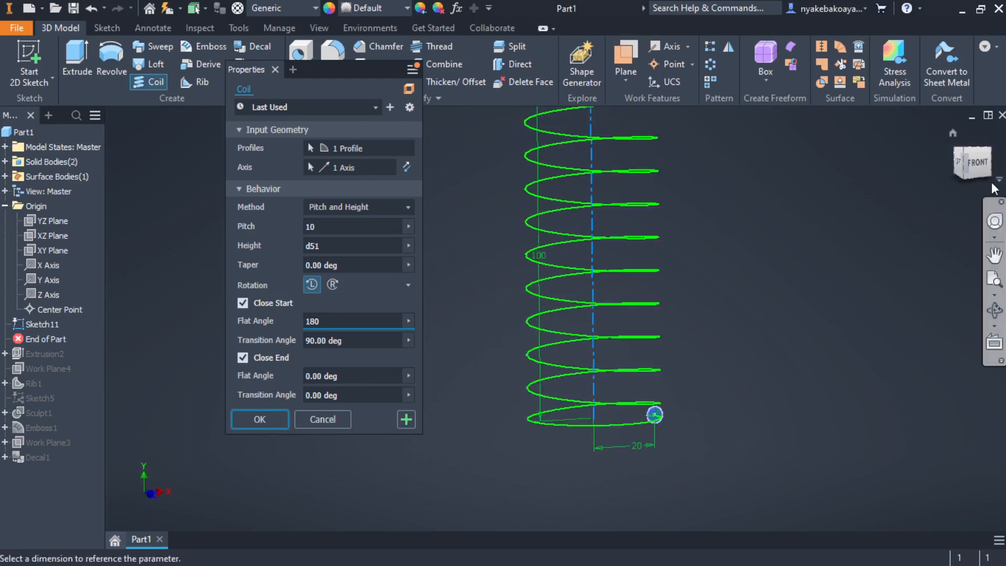
pyautogui.click(977, 163)
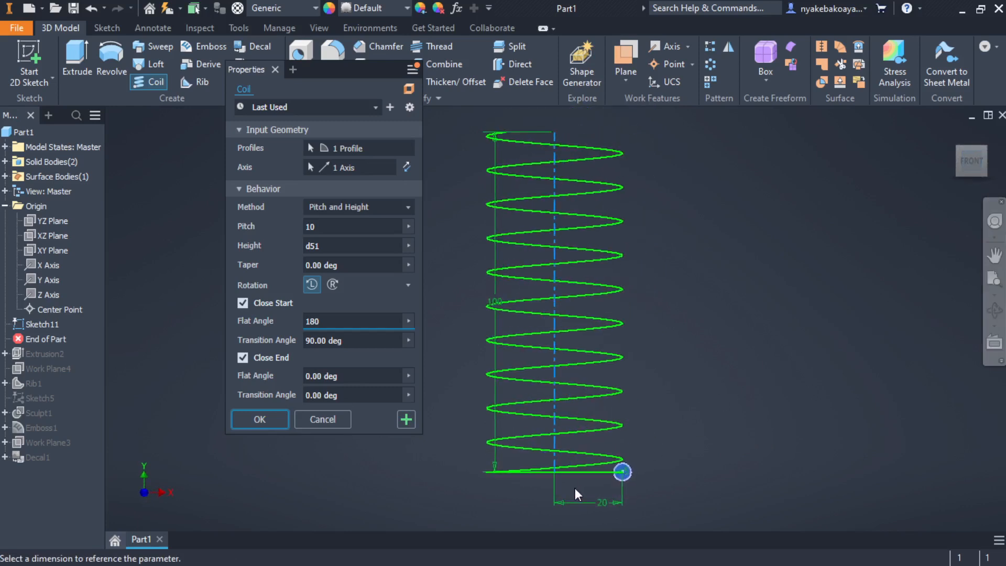
pyautogui.moveTo(576, 489); pyautogui.dragTo(626, 492, button='middle')
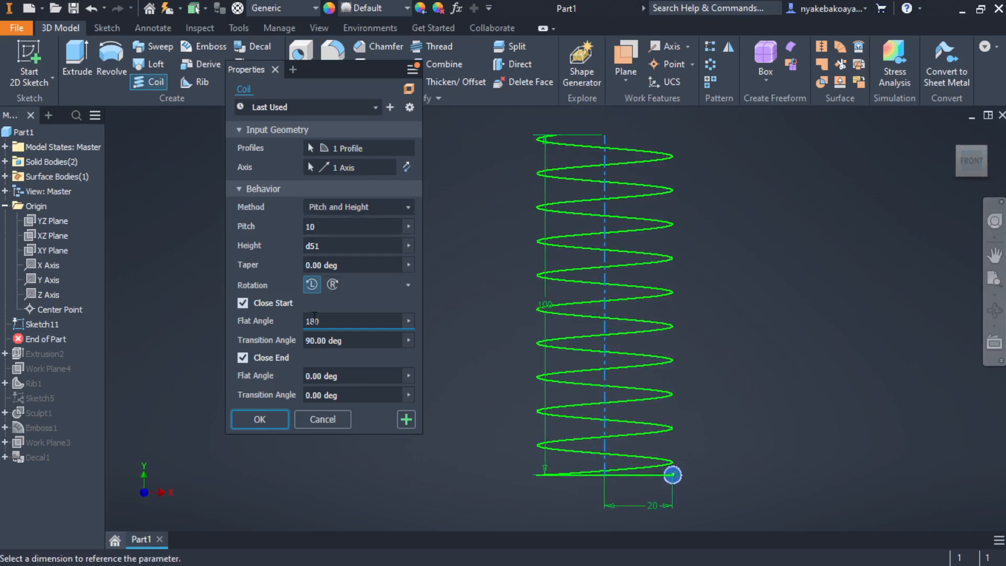
# Try a Close Start flat angle of 360 degrees and inspect the preview at the coil's lower end
pyautogui.moveTo(321, 320); pyautogui.dragTo(299, 322)
pyautogui.write('36')
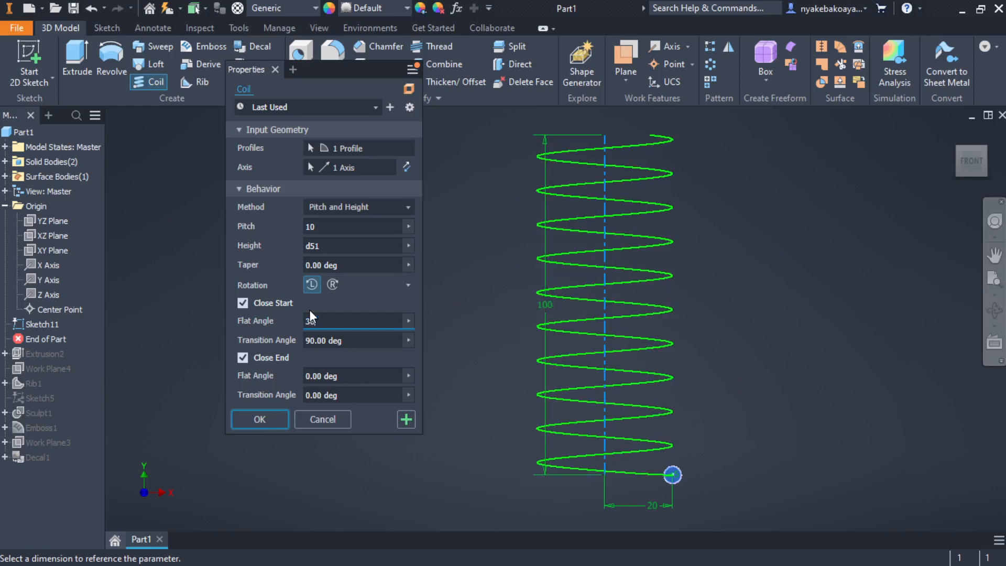
pyautogui.write('0')
pyautogui.keyDown('shift'); pyautogui.moveTo(740, 362); pyautogui.dragTo(729, 409, button='middle'); pyautogui.keyUp('shift')
pyautogui.scroll(3, 595, 490)
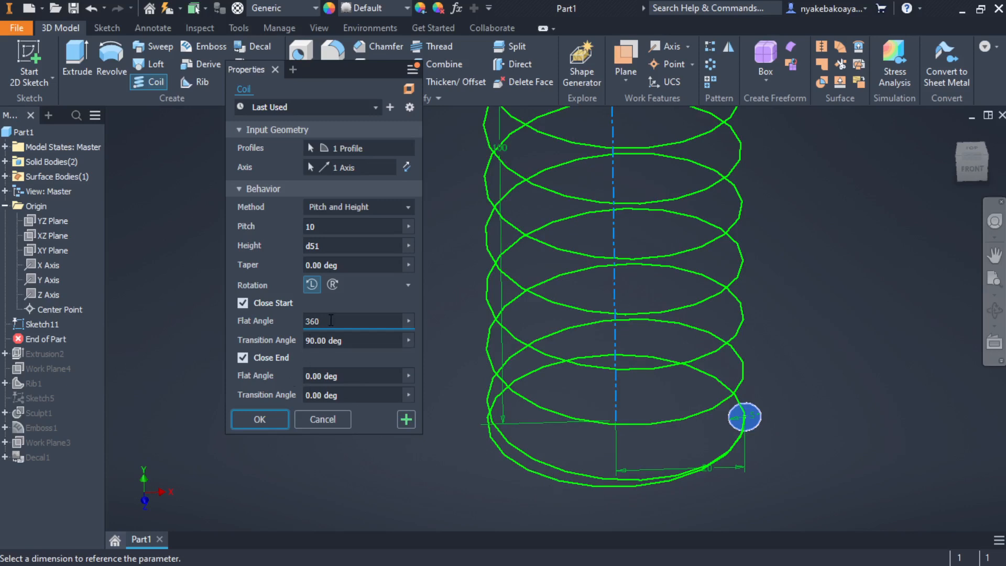
# Set the Close Start flat angle to 90 degrees and its transition angle to 180 degrees, checking the coil preview
pyautogui.moveTo(330, 321); pyautogui.dragTo(275, 319)
pyautogui.write('90')
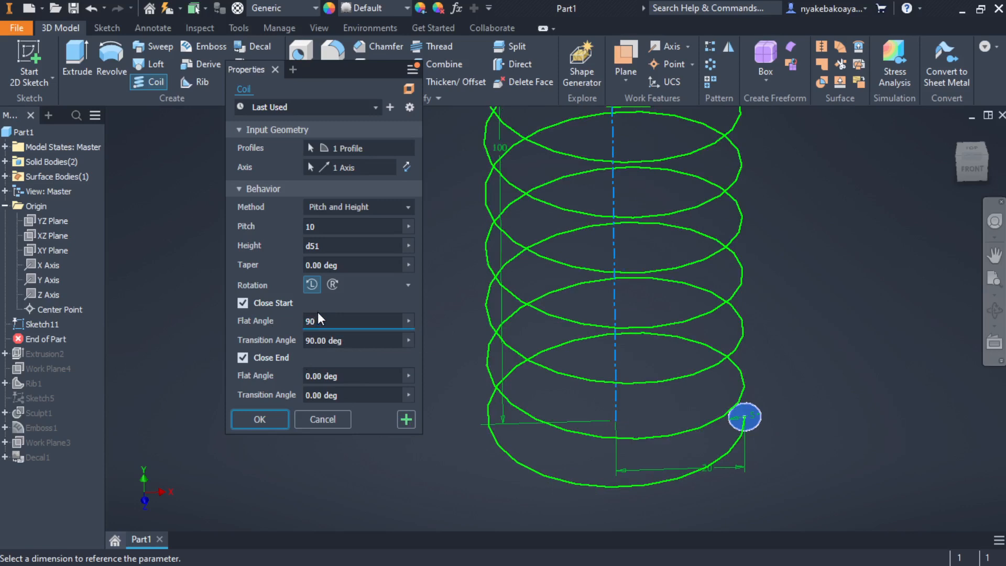
pyautogui.click(329, 341)
pyautogui.write('1')
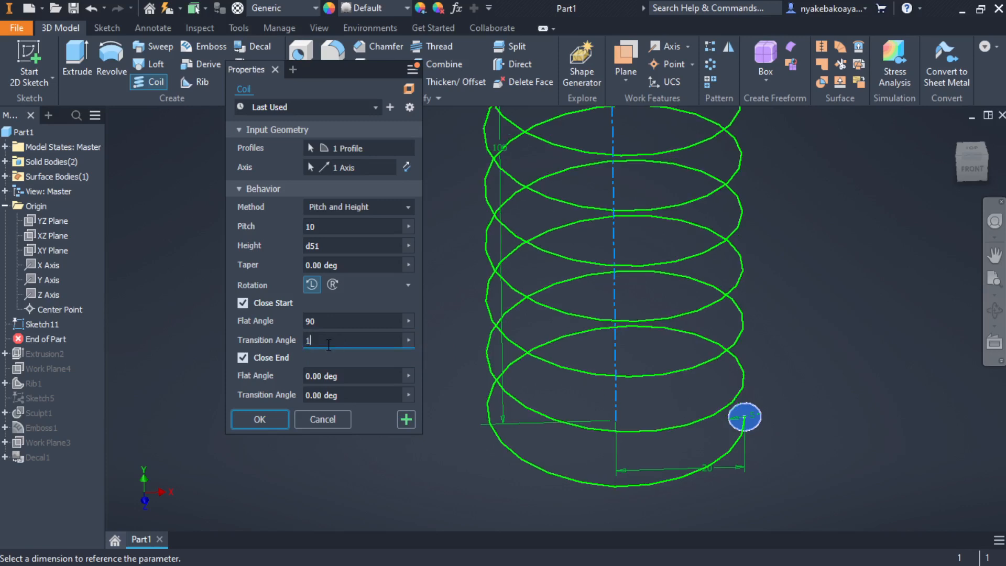
pyautogui.write('80')
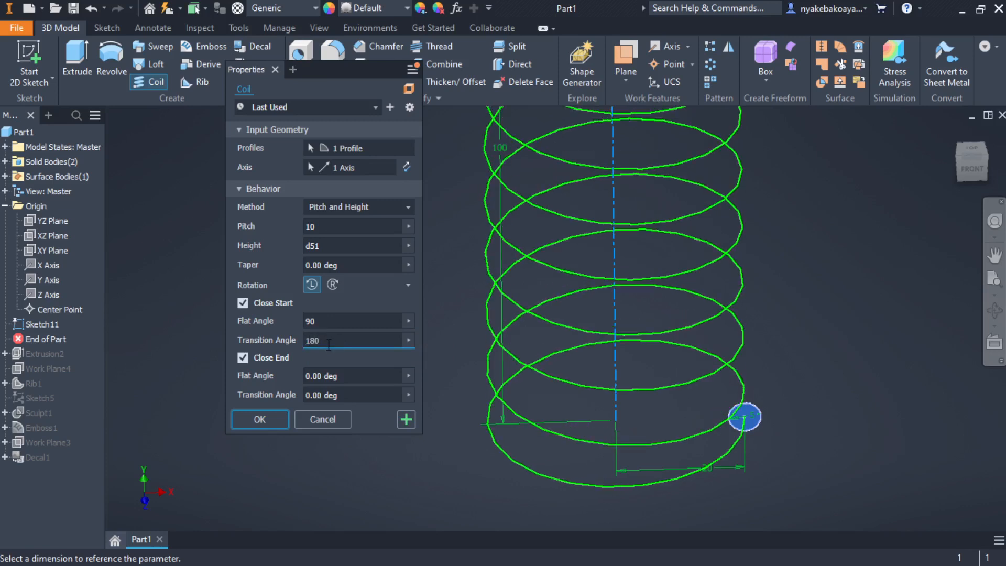
pyautogui.scroll(-5, 638, 452)
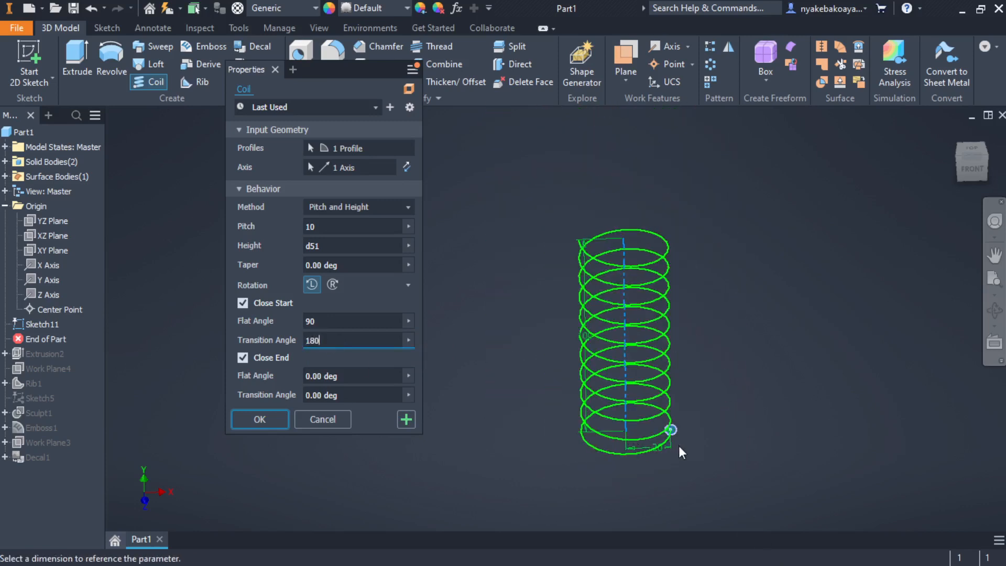
pyautogui.keyDown('shift'); pyautogui.moveTo(679, 445); pyautogui.dragTo(694, 407, button='middle'); pyautogui.keyUp('shift')
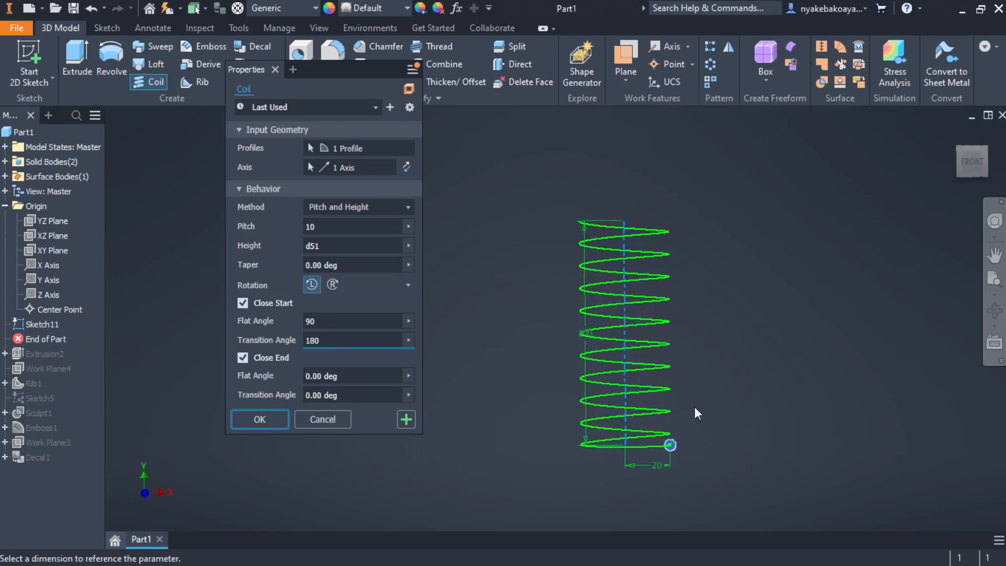
pyautogui.click(964, 161)
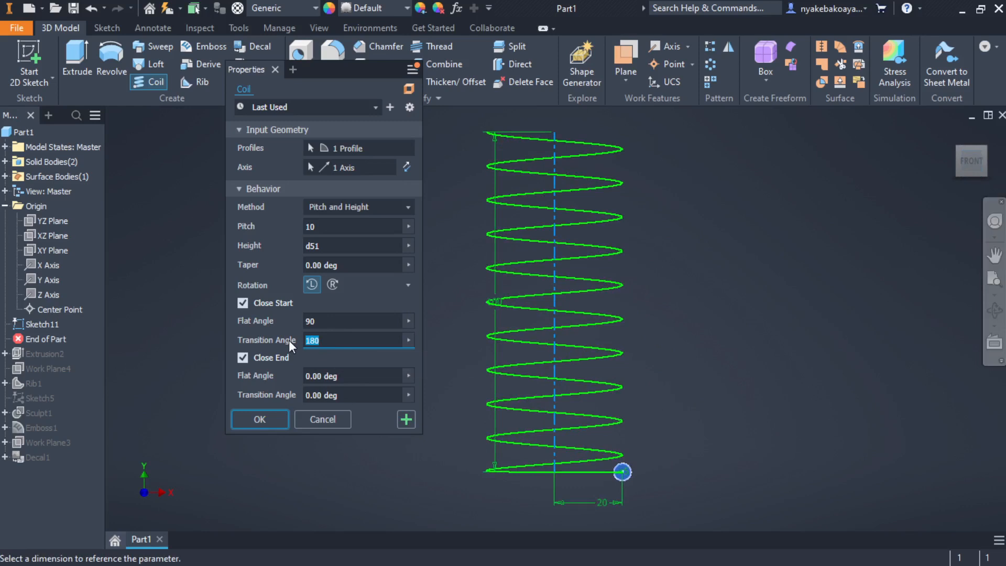
# Set the Close Start transition angle to 360 degrees and create the coil
pyautogui.write('36')
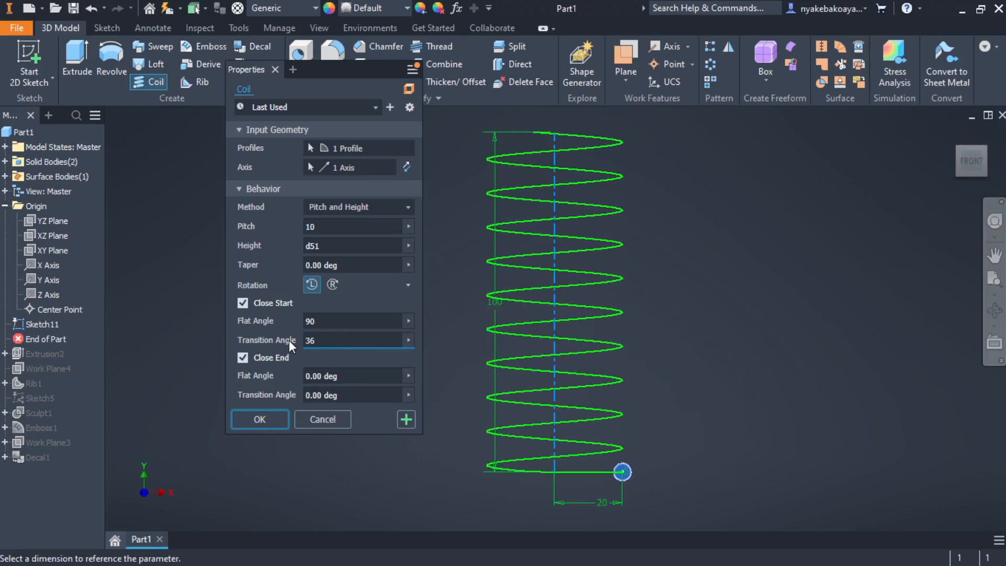
pyautogui.write('0')
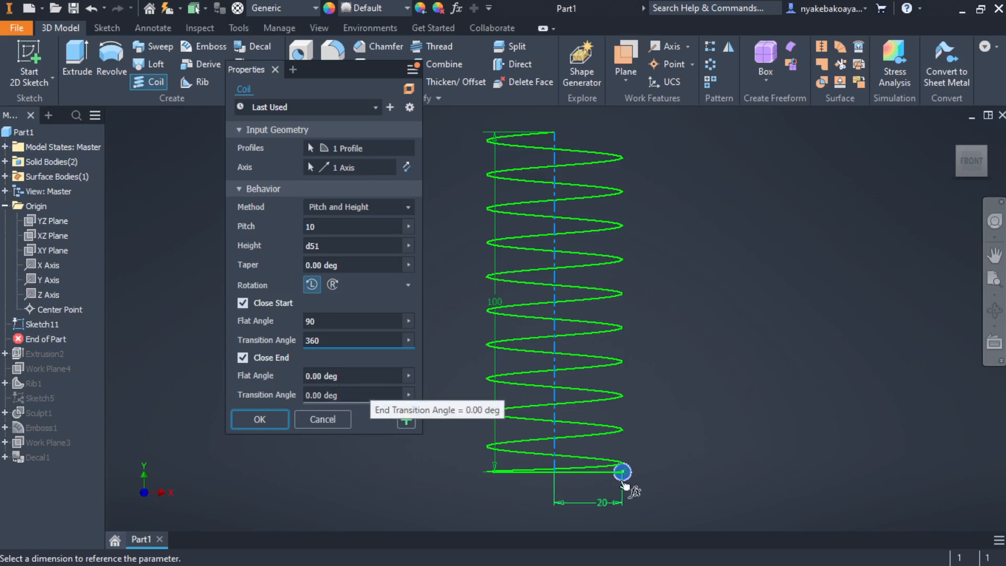
pyautogui.scroll(3, 608, 479)
pyautogui.scroll(4, 635, 471)
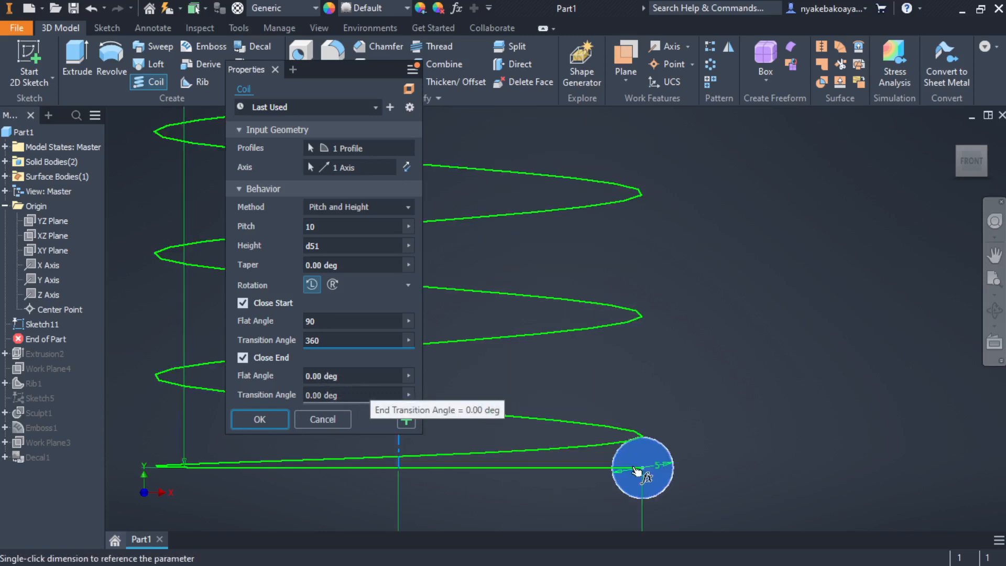
pyautogui.scroll(-3, 636, 471)
pyautogui.click(260, 419)
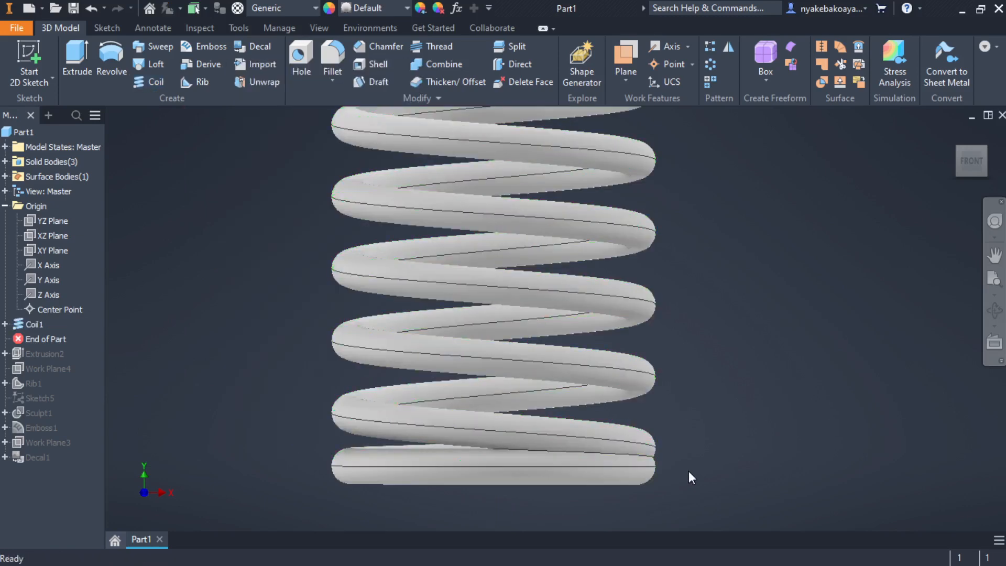
# Edit the coil to try a Close End flat angle of 30 degrees and accept the edit
pyautogui.scroll(2, 688, 474)
pyautogui.keyDown('shift'); pyautogui.moveTo(688, 476); pyautogui.dragTo(524, 477, button='middle'); pyautogui.keyUp('shift')
pyautogui.scroll(-4, 524, 477)
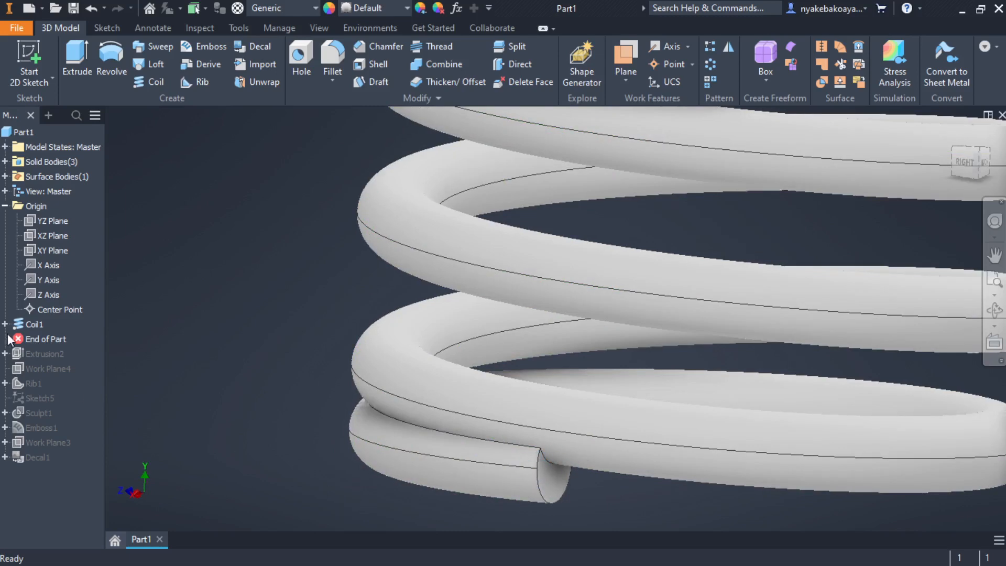
pyautogui.click(34, 323)
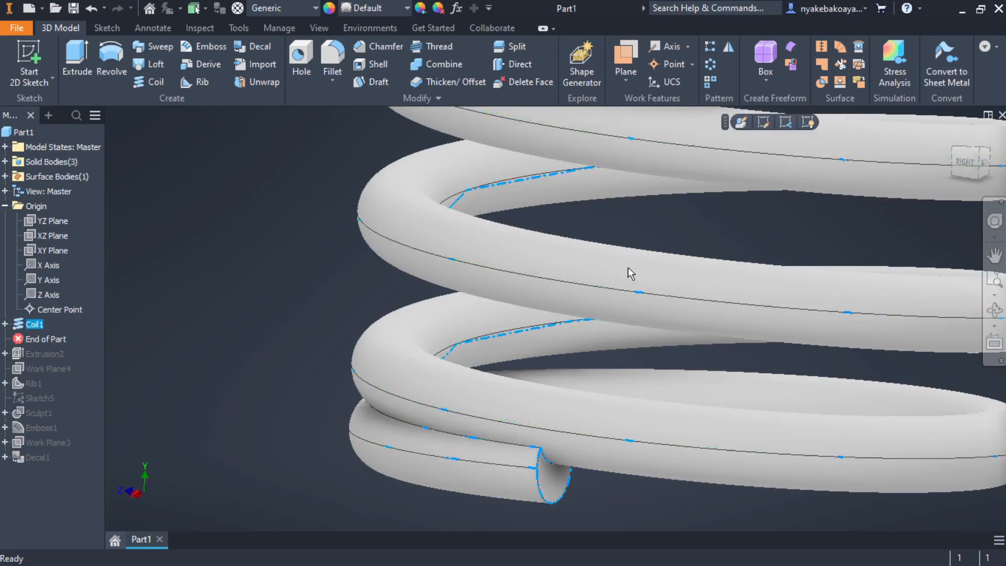
pyautogui.click(733, 124)
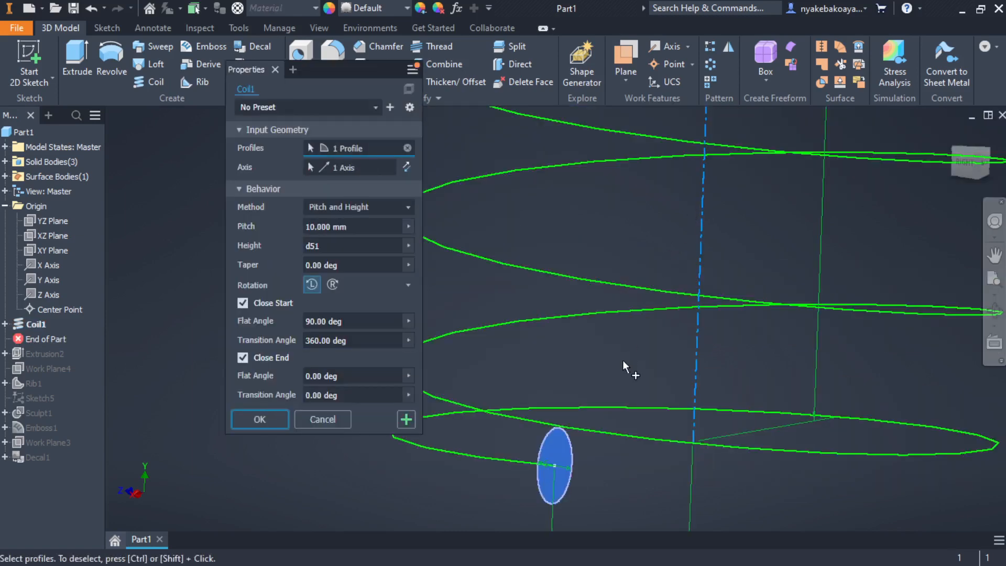
pyautogui.click(332, 341)
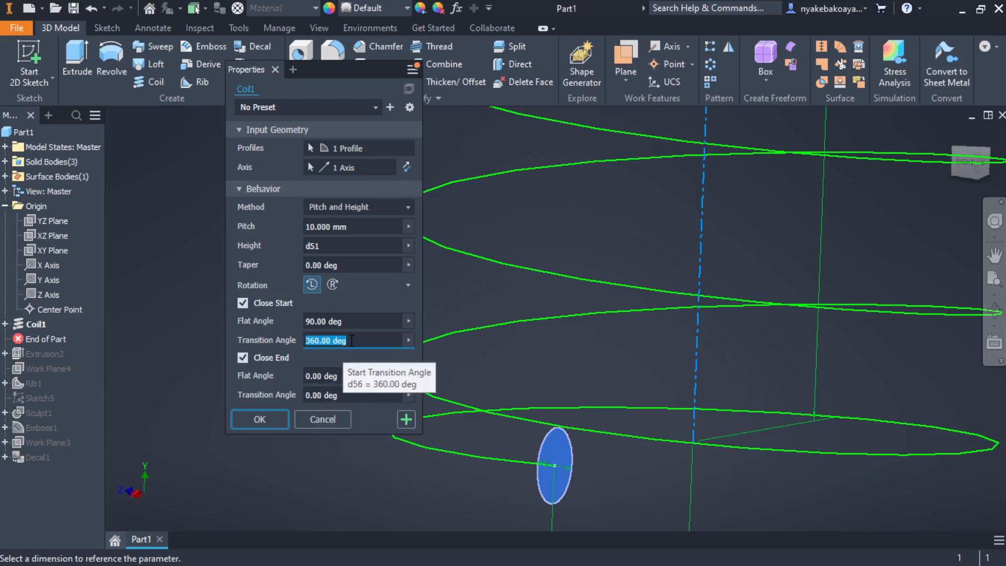
pyautogui.scroll(5, 556, 431)
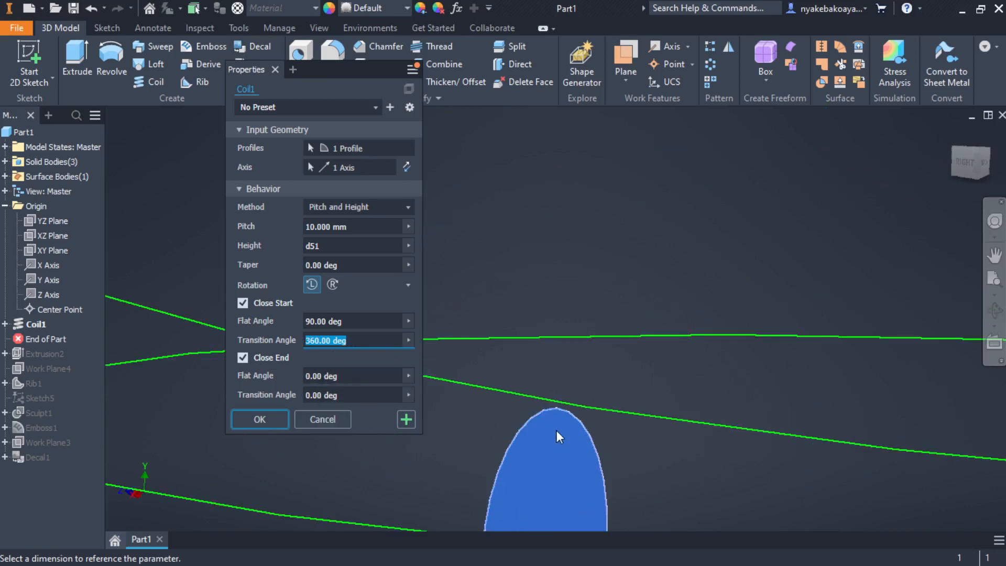
pyautogui.scroll(-6, 559, 402)
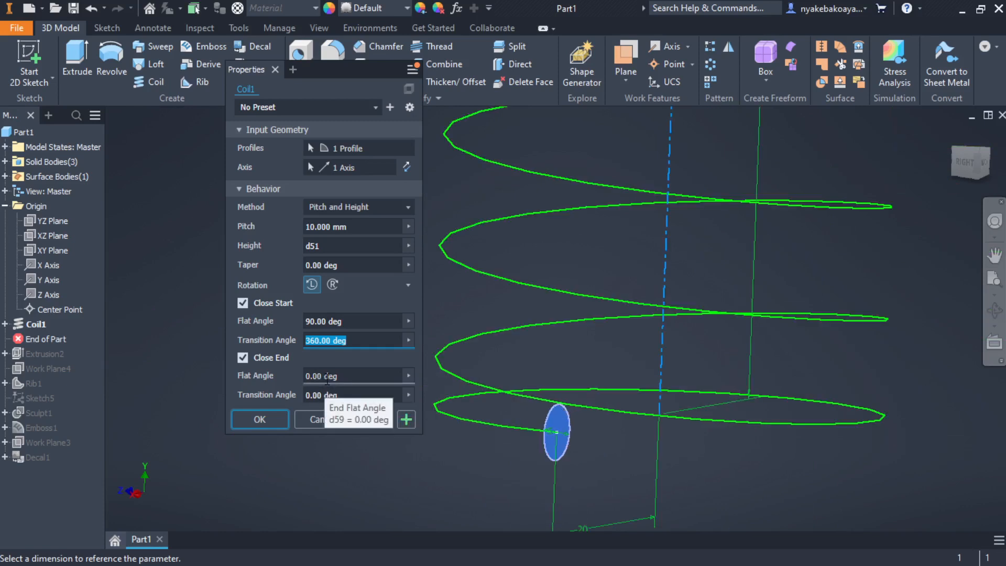
pyautogui.click(316, 377)
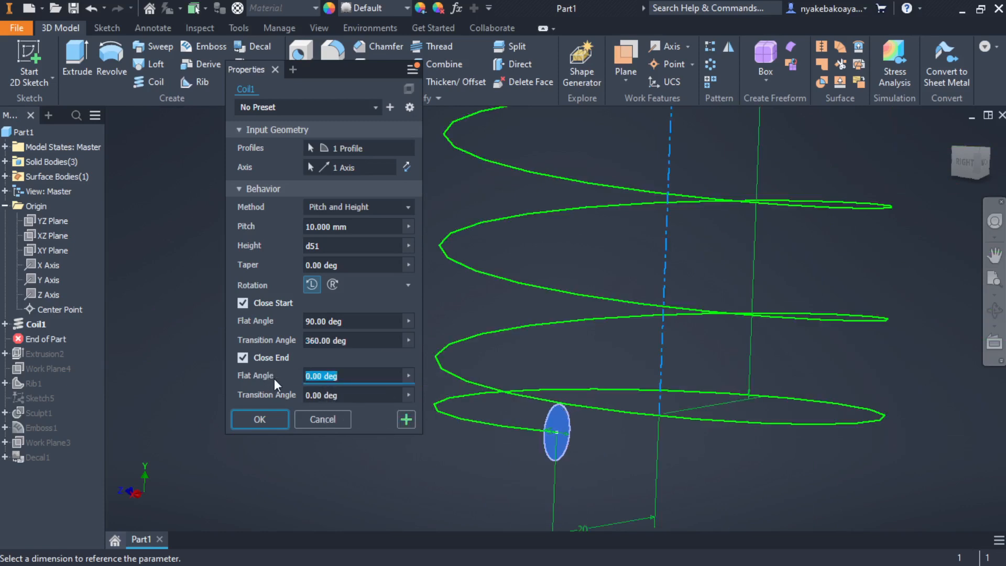
pyautogui.write('30')
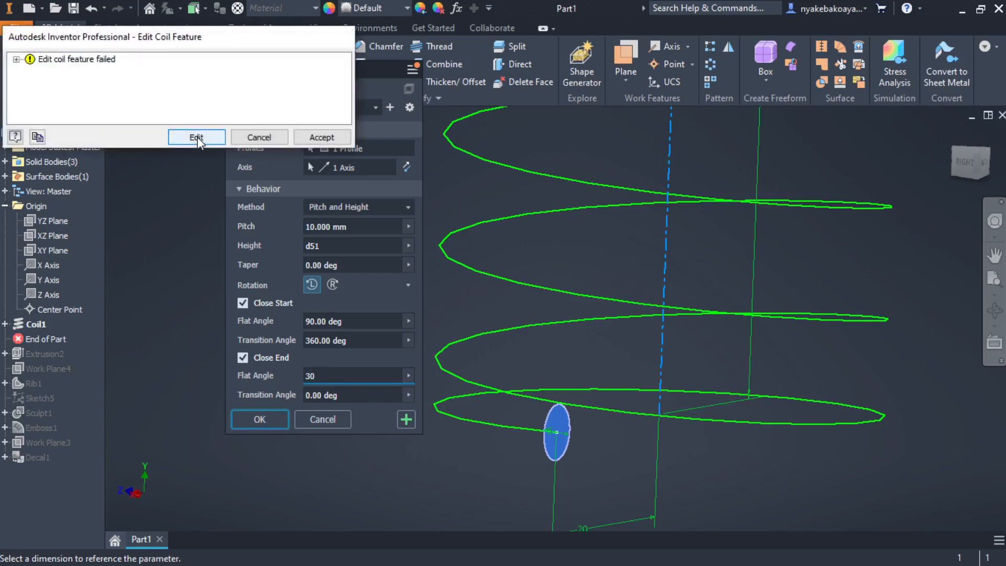
pyautogui.click(317, 136)
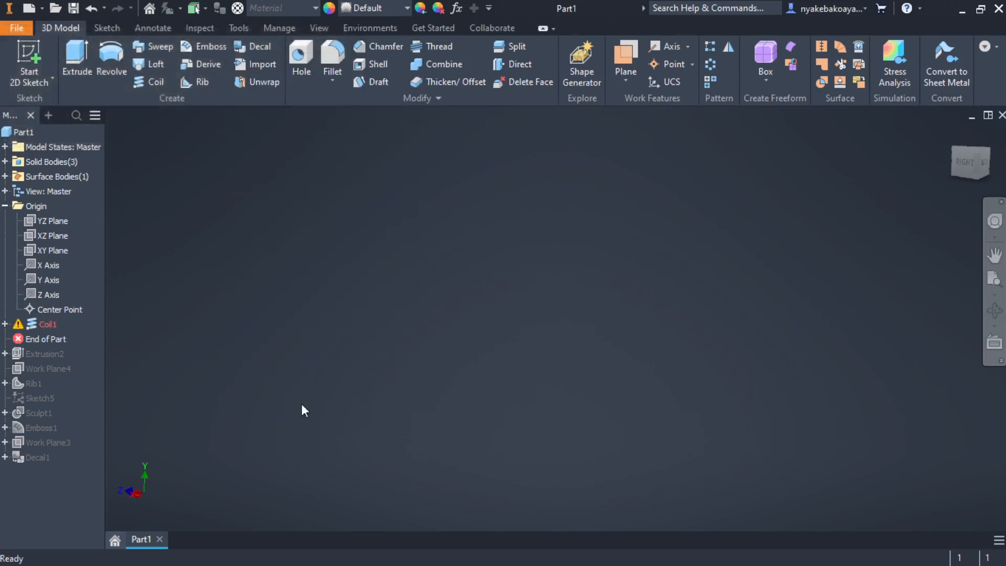
# Edit the coil again, setting the Close End flat angle to 0 and the Close Start transition angle to 90 degrees
pyautogui.click(48, 325)
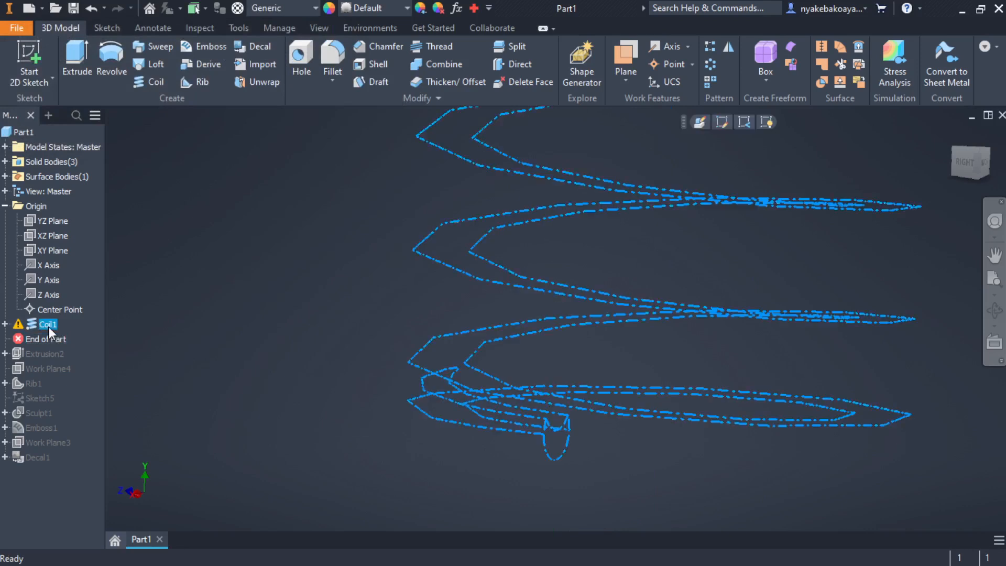
pyautogui.click(699, 122)
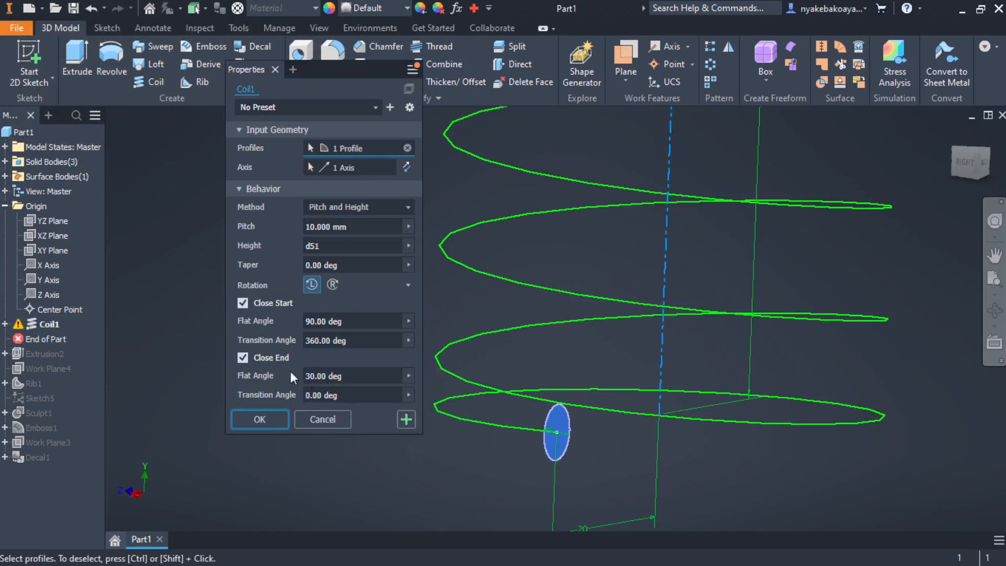
pyautogui.click(324, 376)
pyautogui.write('0')
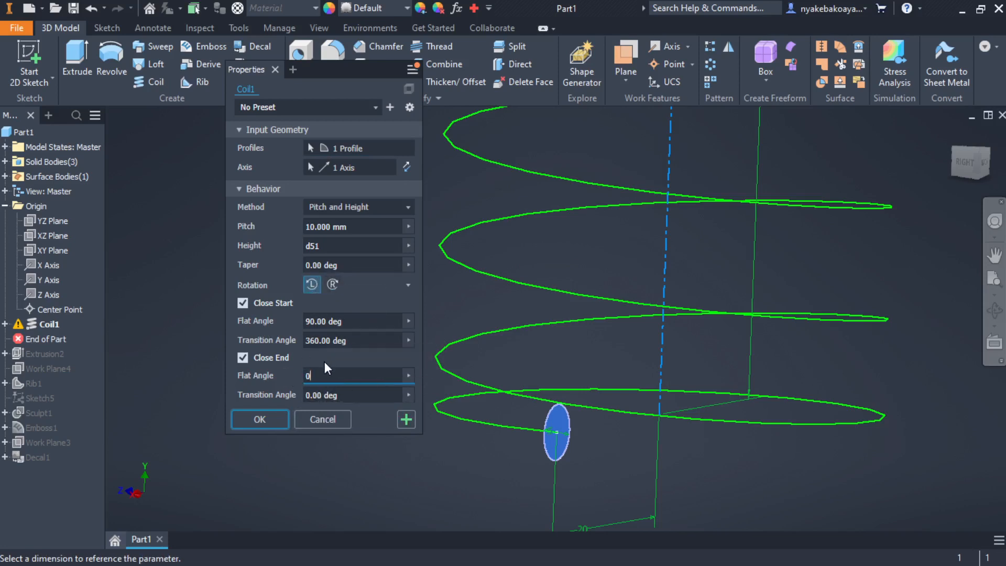
pyautogui.click(335, 341)
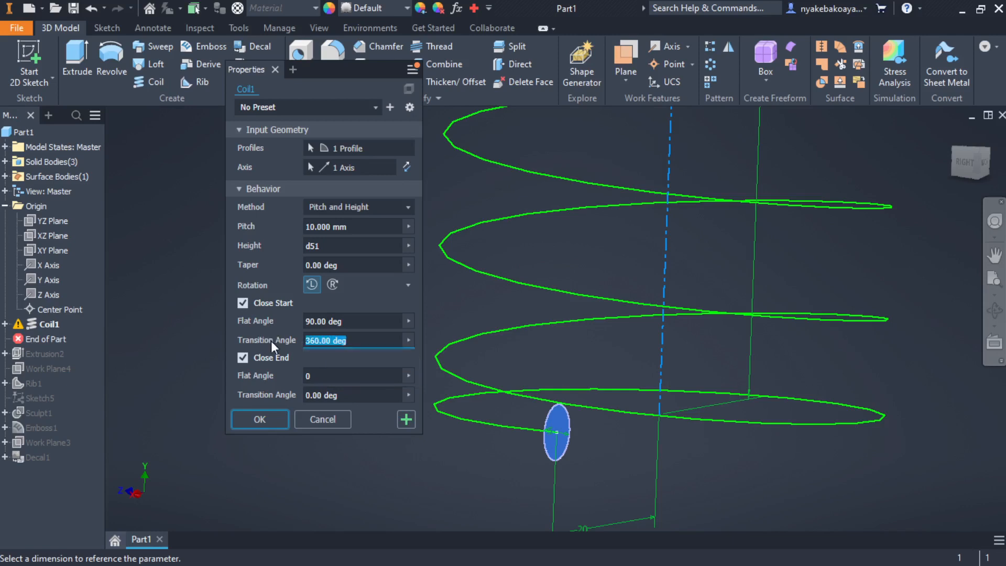
pyautogui.write('90')
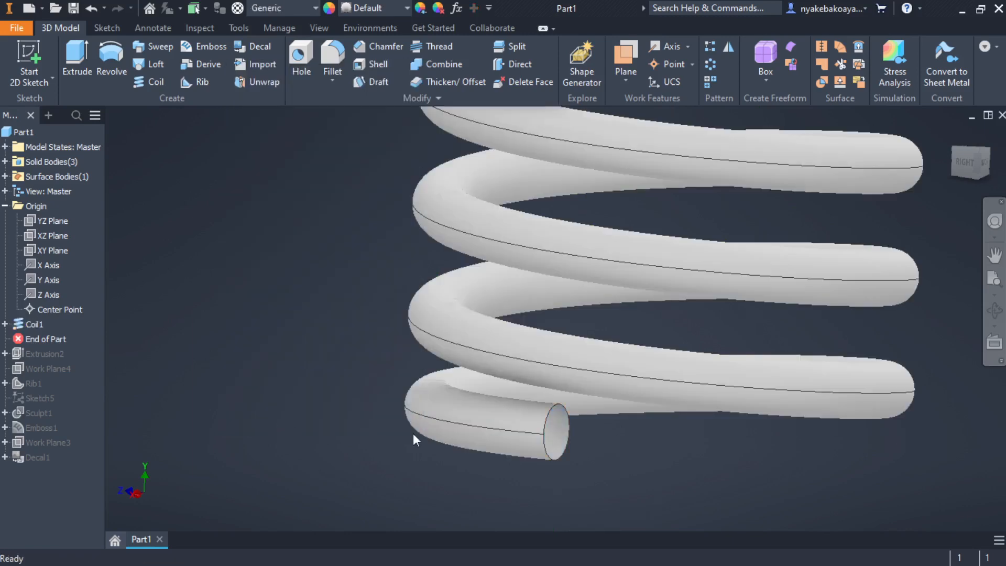
pyautogui.scroll(5, 549, 413)
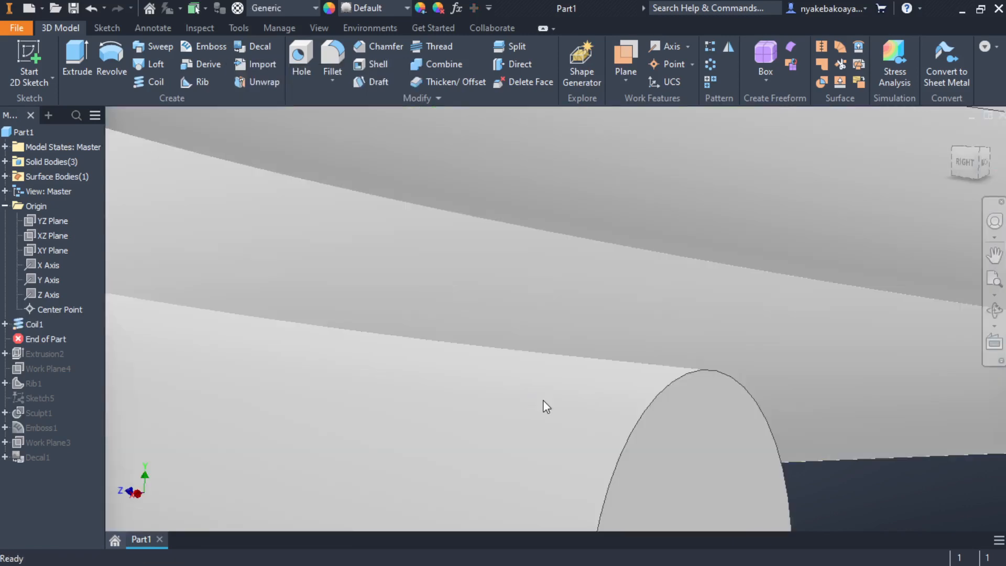
pyautogui.scroll(-6, 543, 401)
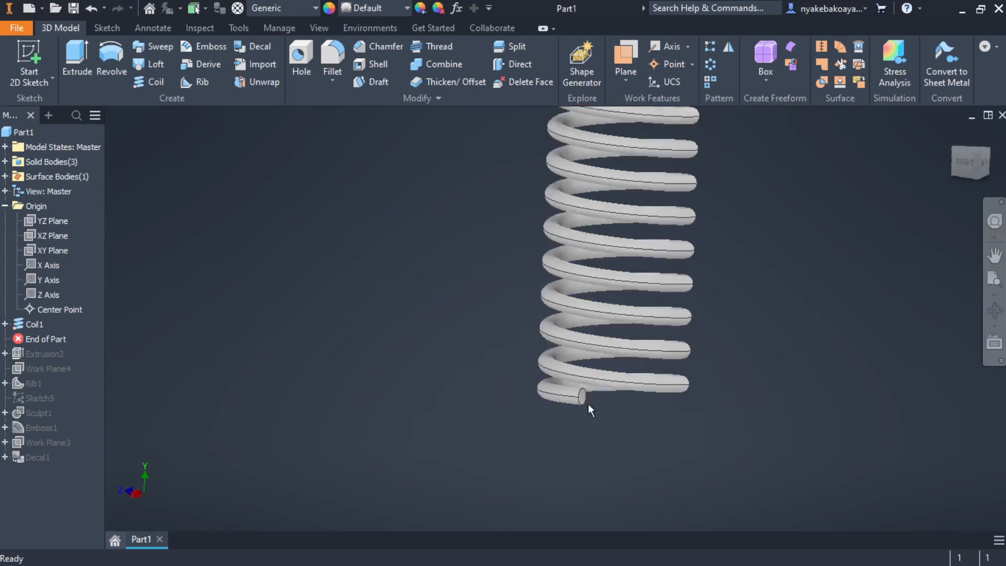
pyautogui.moveTo(588, 404); pyautogui.dragTo(529, 461, button='middle')
pyautogui.keyDown('shift'); pyautogui.moveTo(654, 375); pyautogui.dragTo(521, 304, button='middle'); pyautogui.keyUp('shift')
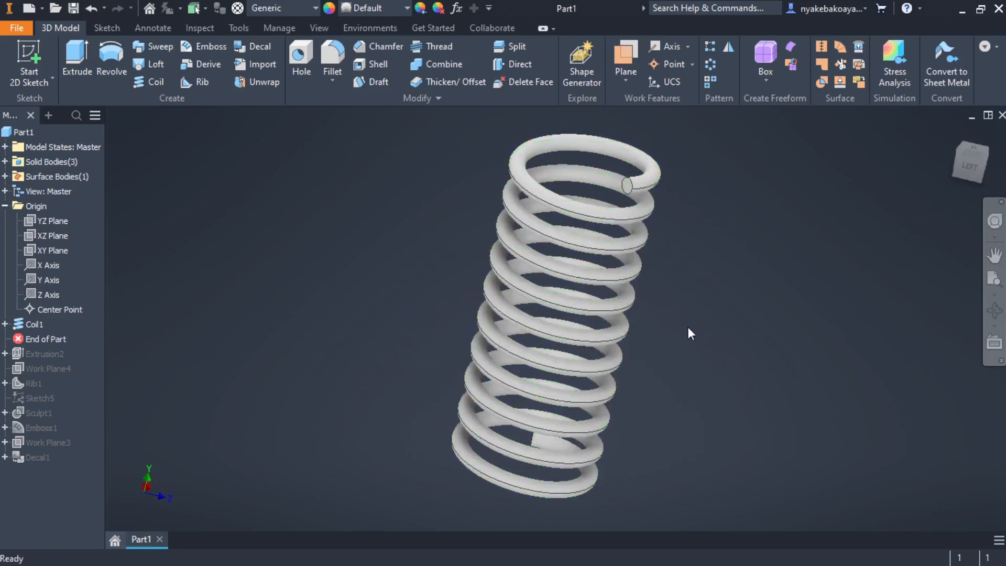
# Examine the finished coil's flat start and open end from the front, along its axis and from the side
pyautogui.keyDown('shift'); pyautogui.moveTo(687, 332); pyautogui.dragTo(528, 307, button='middle'); pyautogui.keyUp('shift')
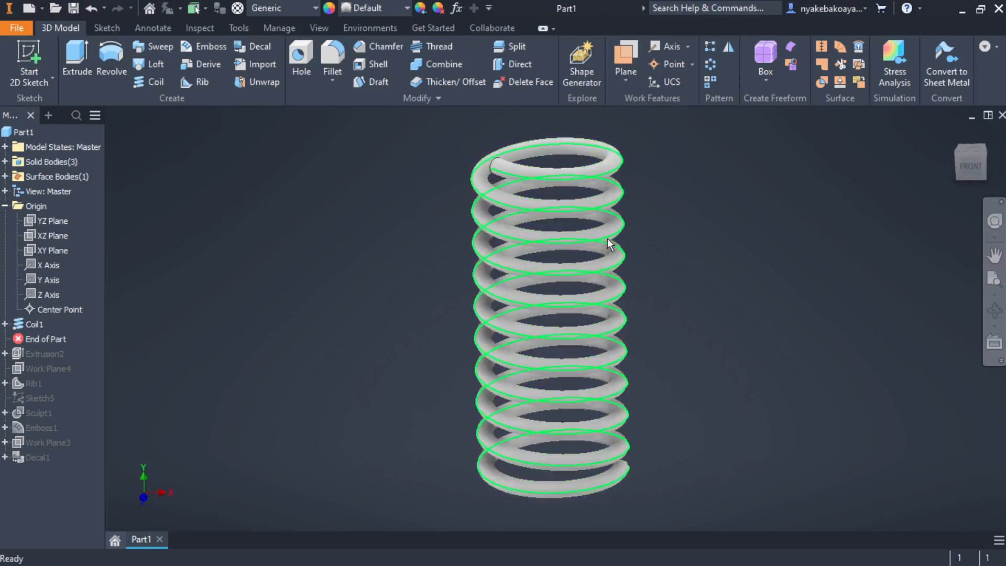
pyautogui.moveTo(744, 321); pyautogui.dragTo(797, 312, button='middle')
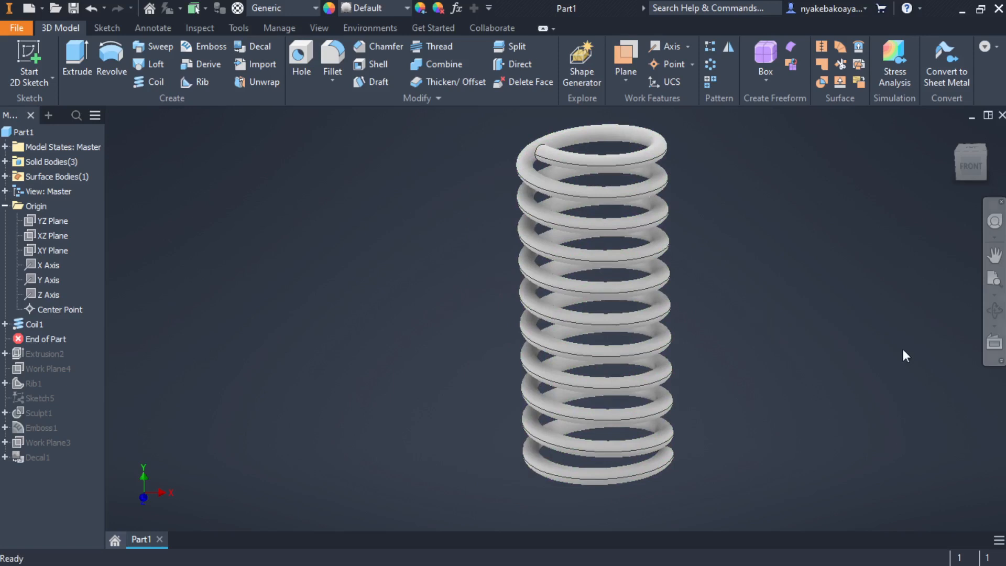
pyautogui.click(969, 167)
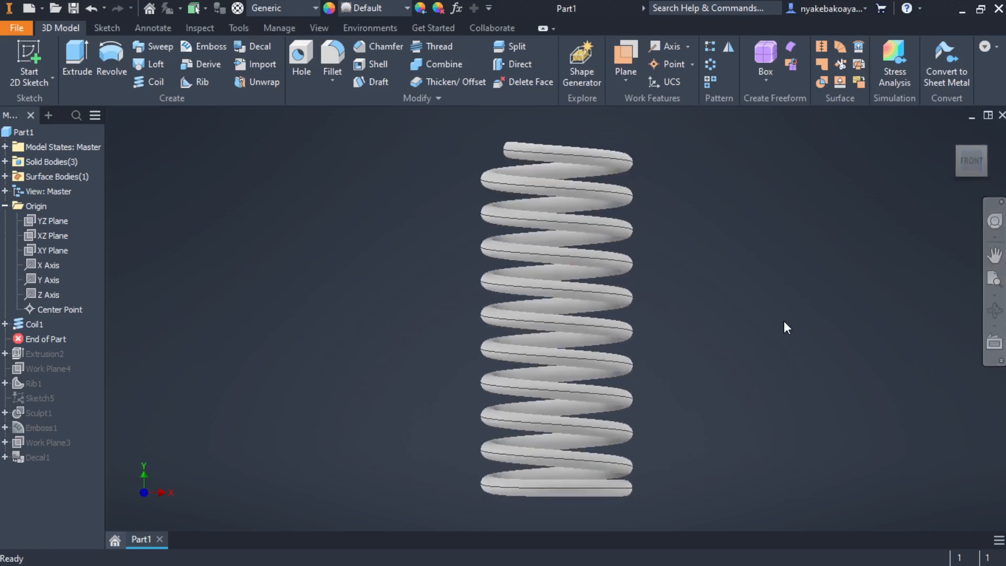
pyautogui.moveTo(748, 344); pyautogui.dragTo(719, 328, button='middle')
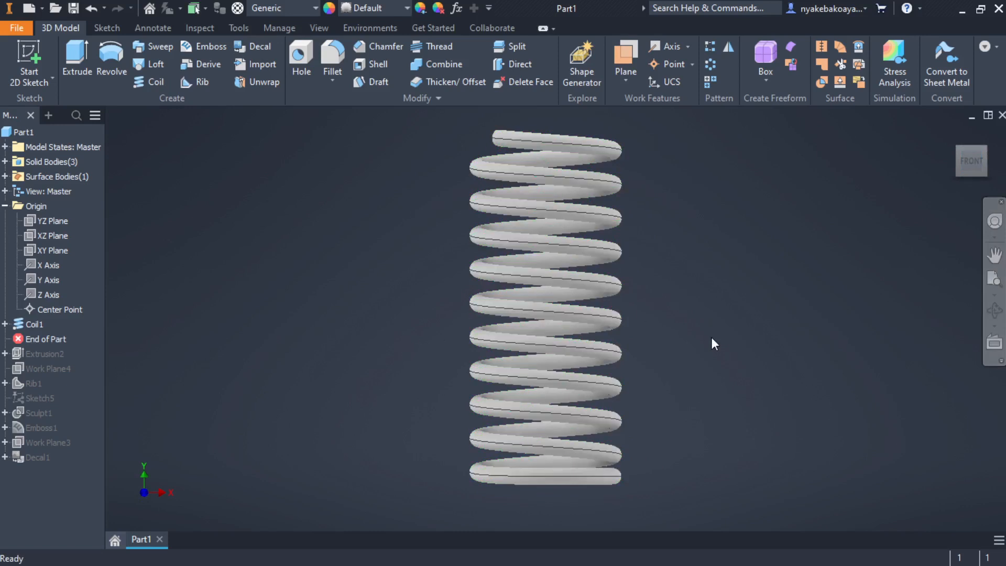
pyautogui.keyDown('shift'); pyautogui.moveTo(712, 343); pyautogui.dragTo(419, 335, button='middle'); pyautogui.keyUp('shift')
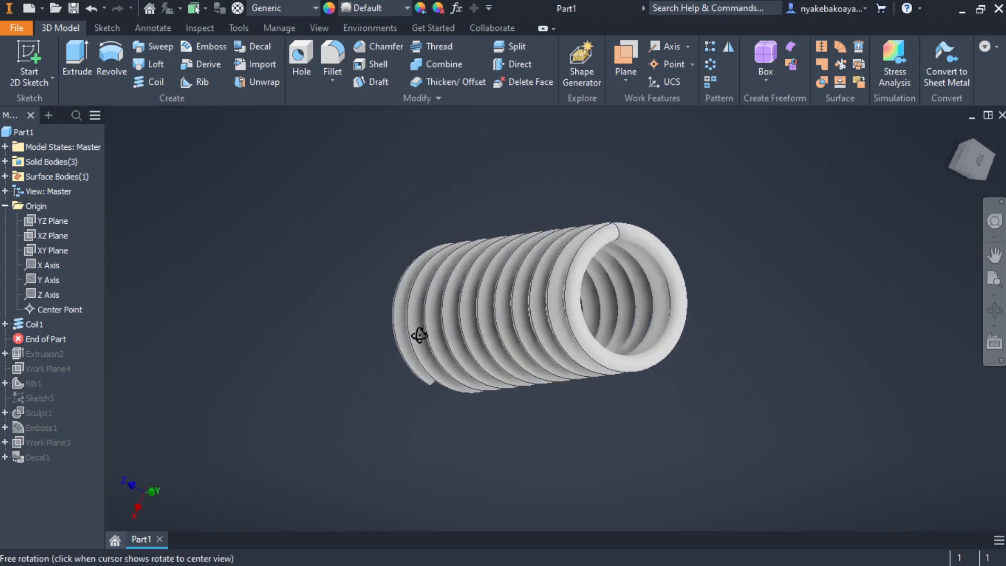
pyautogui.scroll(3, 606, 333)
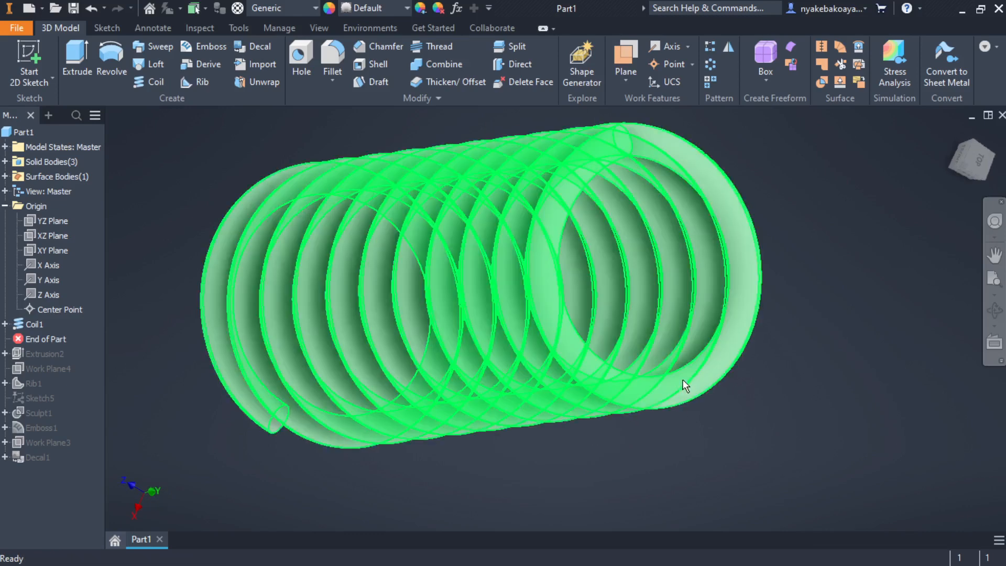
pyautogui.moveTo(689, 394); pyautogui.dragTo(854, 275, button='middle')
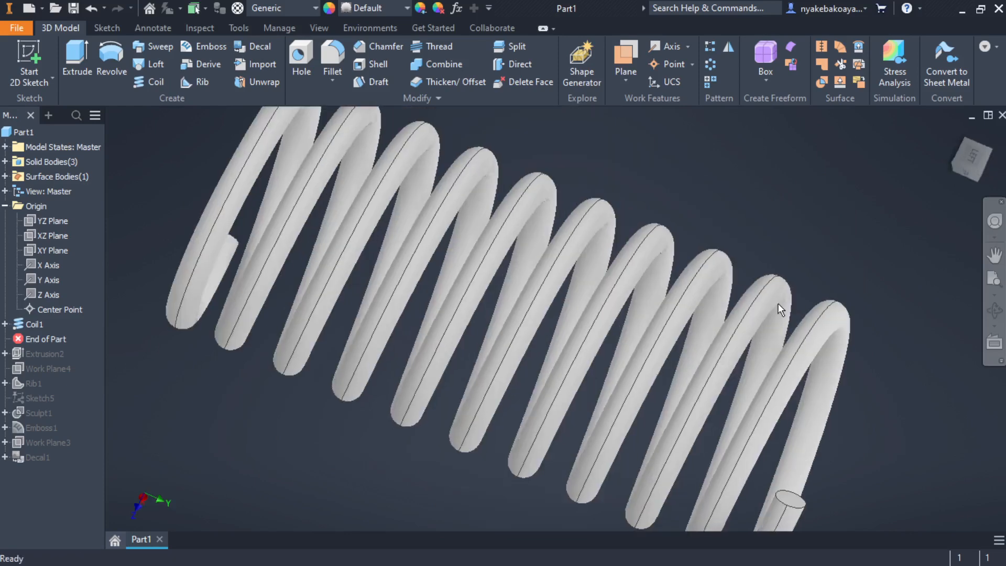
pyautogui.keyDown('shift'); pyautogui.moveTo(778, 303); pyautogui.dragTo(726, 357, button='middle'); pyautogui.keyUp('shift')
pyautogui.scroll(-3, 726, 355)
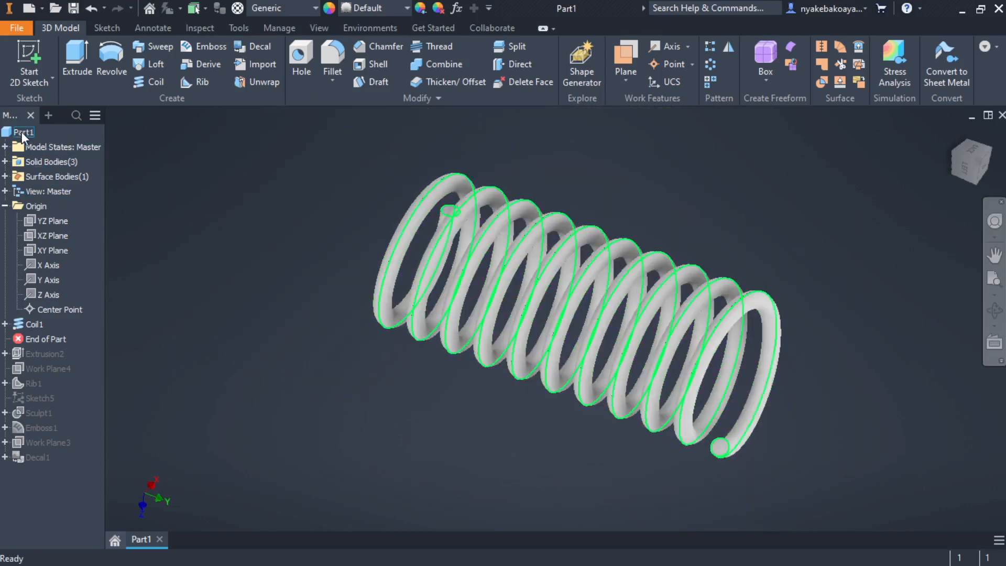
pyautogui.scroll(3, 774, 371)
pyautogui.scroll(-6, 730, 370)
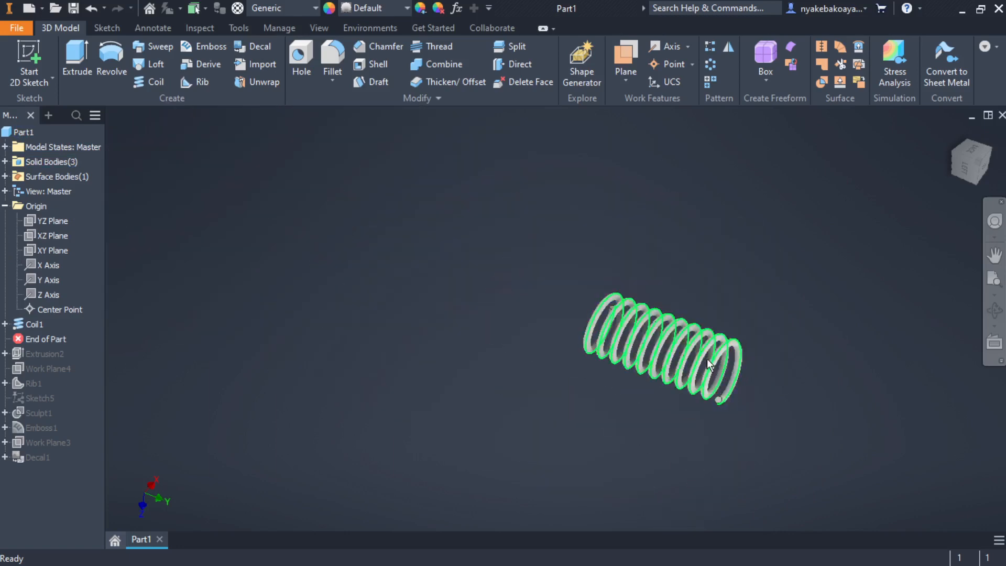
pyautogui.scroll(3, 698, 360)
pyautogui.scroll(4, 659, 326)
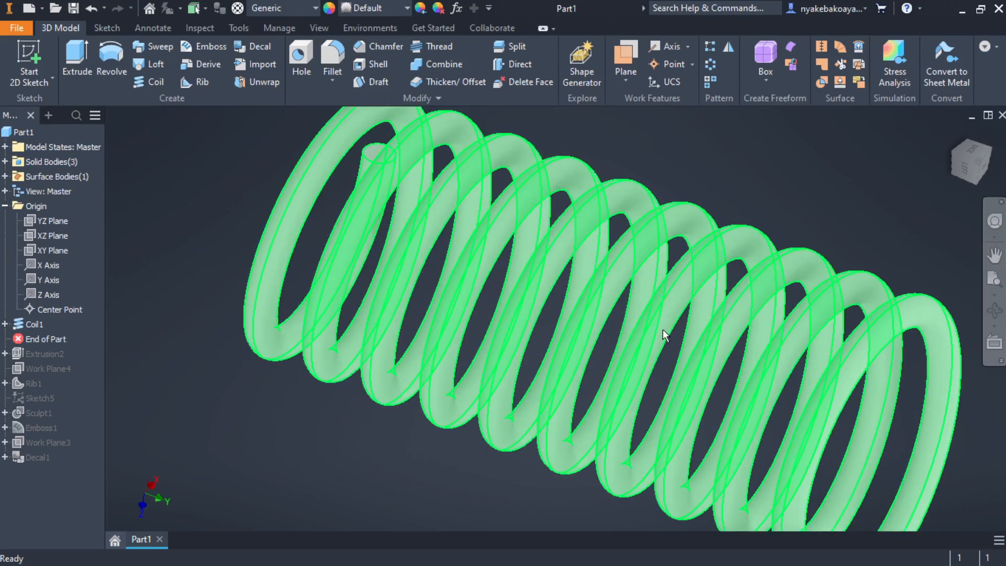
pyautogui.scroll(-5, 662, 330)
pyautogui.scroll(6, 660, 331)
pyautogui.scroll(-5, 660, 331)
pyautogui.scroll(3, 660, 331)
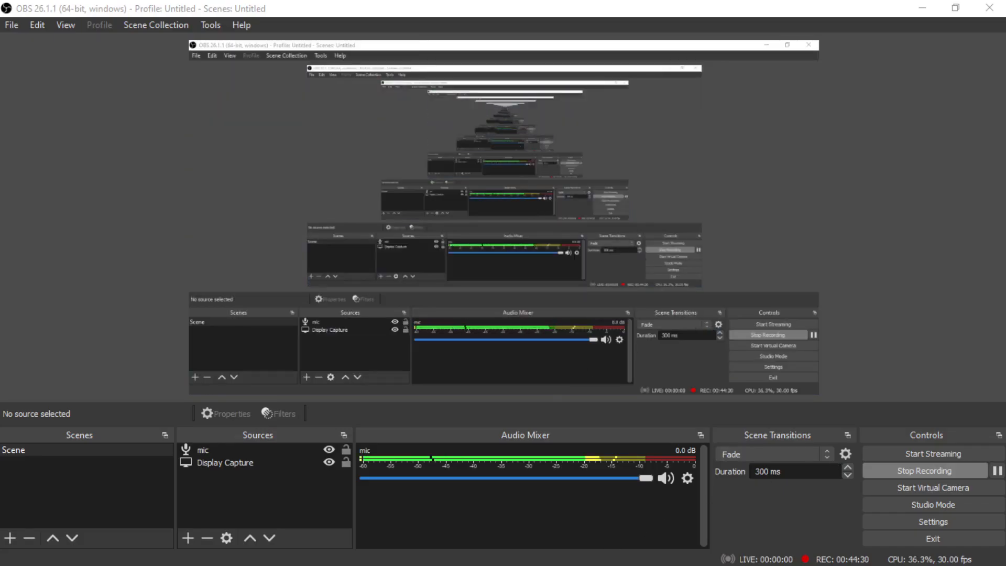
# Return to Inventor and apply the Chrome - Polished appearance to the spring
pyautogui.moveTo(415, 558)
pyautogui.click(312, 556)
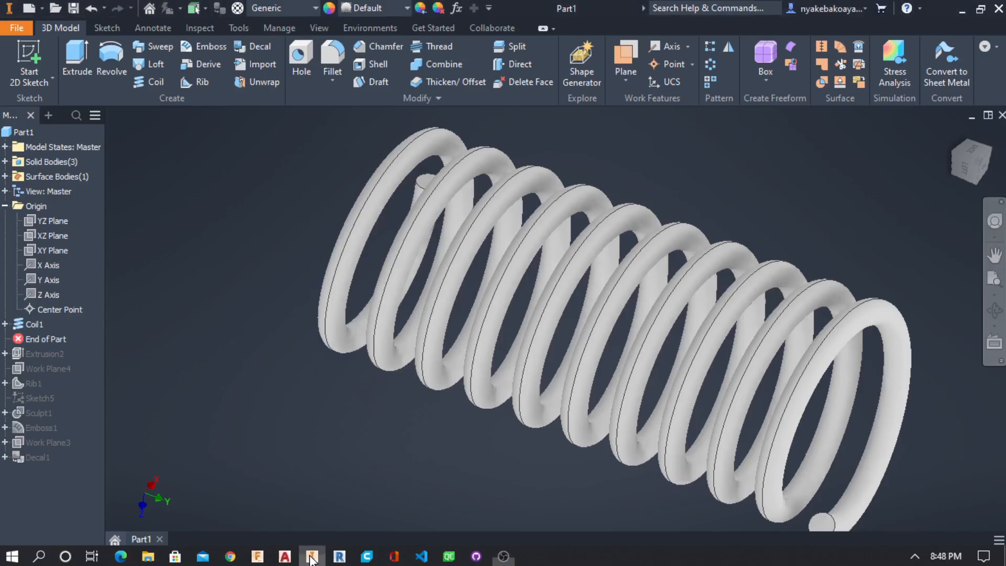
pyautogui.click(377, 8)
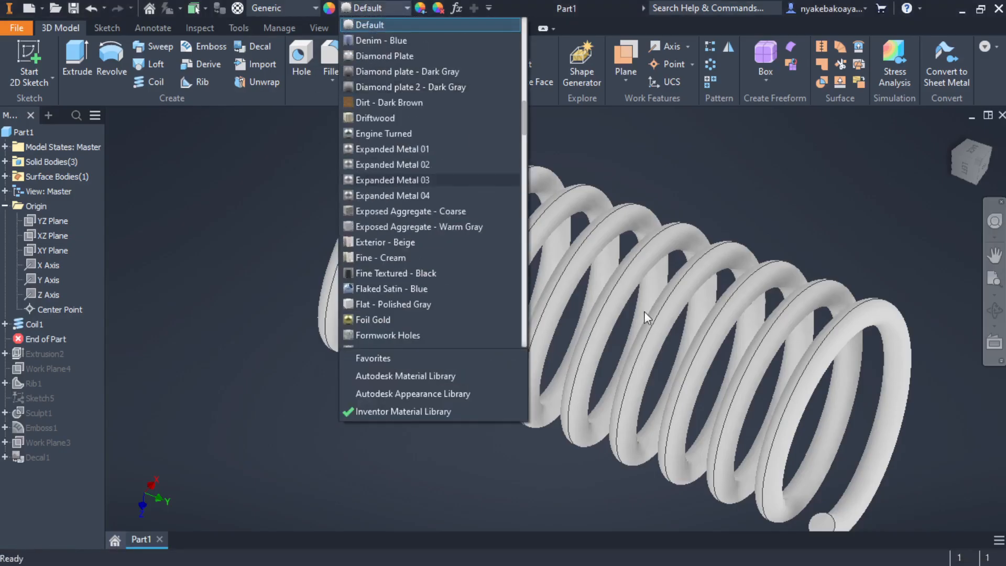
pyautogui.scroll(-4, 398, 284)
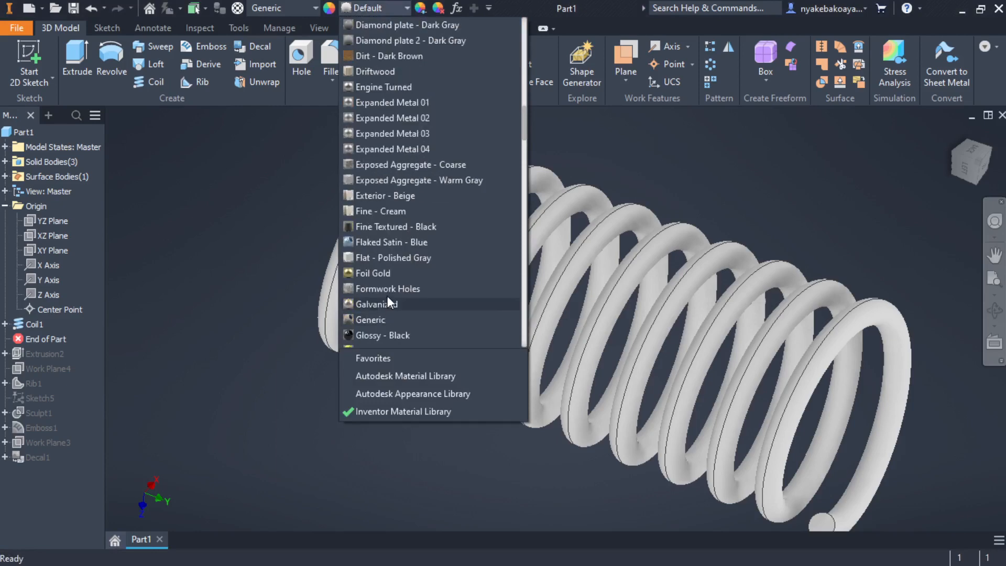
pyautogui.scroll(-4, 397, 296)
pyautogui.scroll(12, 399, 262)
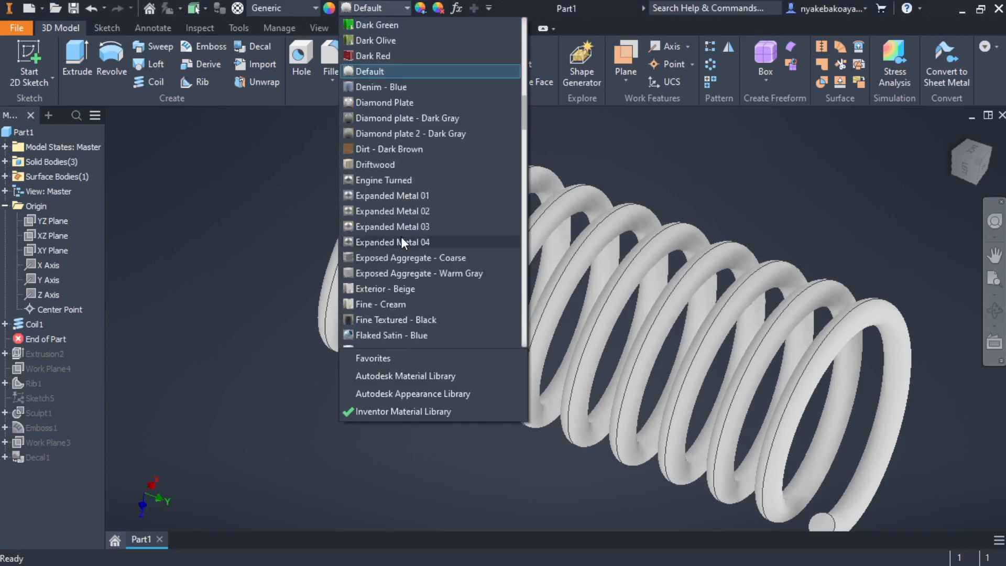
pyautogui.scroll(3, 401, 236)
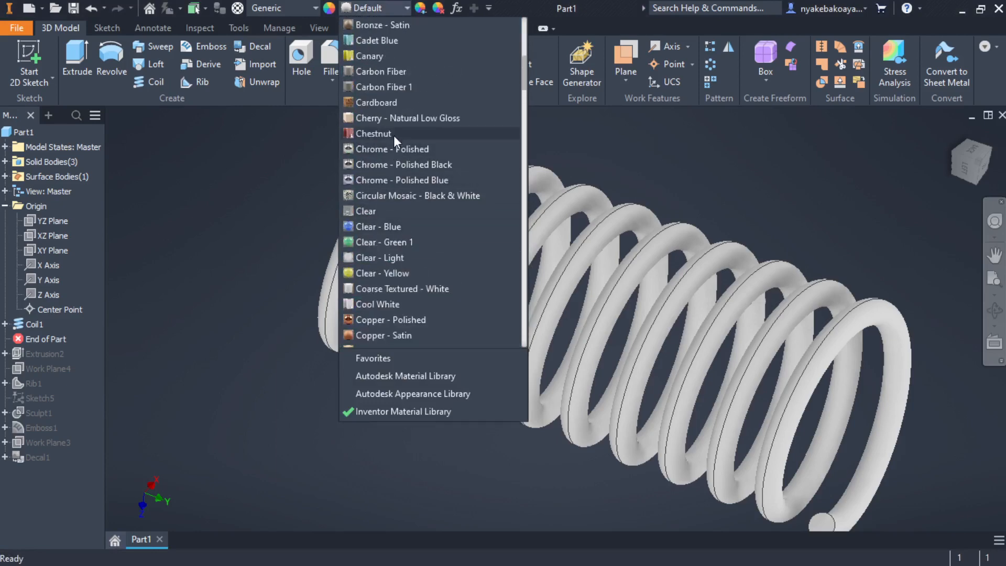
pyautogui.click(393, 154)
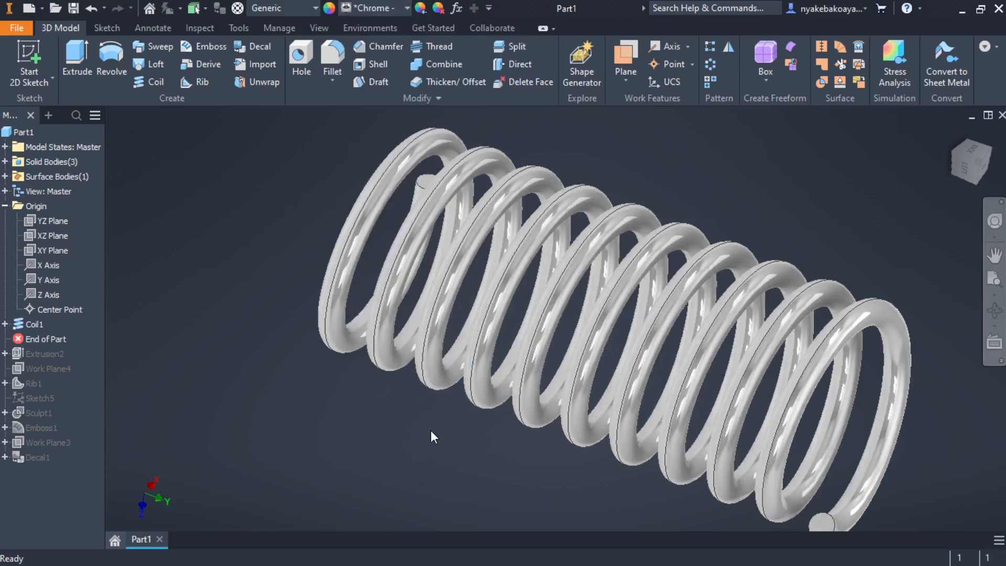
# Set the visual style to Realistic so the chrome spring is displayed without edge lines
pyautogui.keyDown('shift'); pyautogui.moveTo(430, 429); pyautogui.dragTo(434, 394, button='middle'); pyautogui.keyUp('shift')
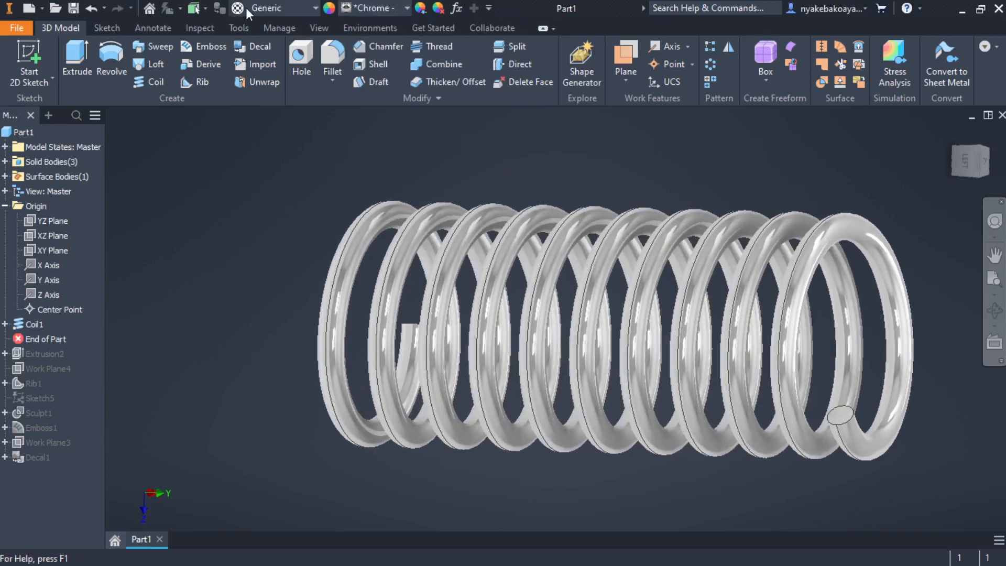
pyautogui.click(318, 34)
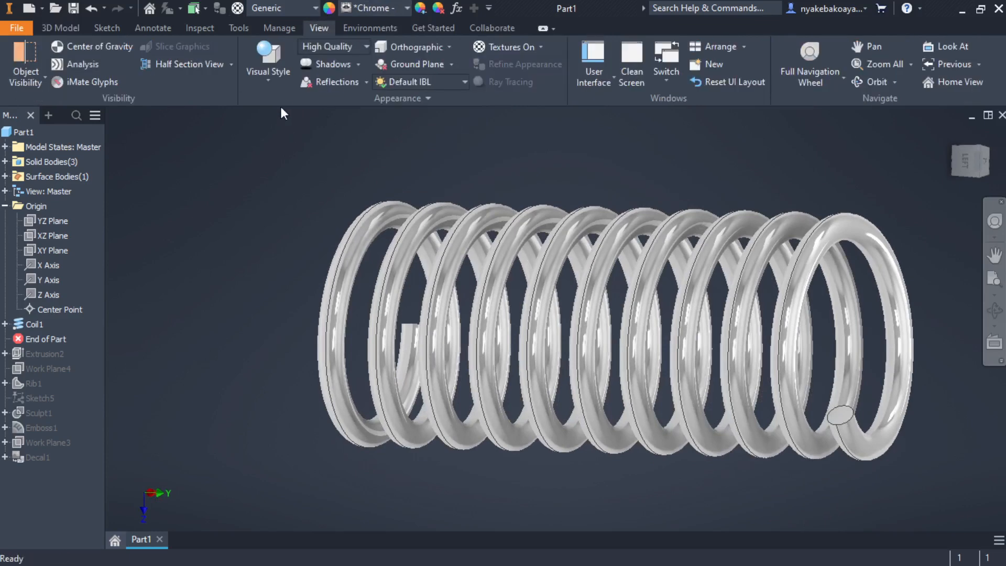
pyautogui.click(271, 80)
pyautogui.click(317, 176)
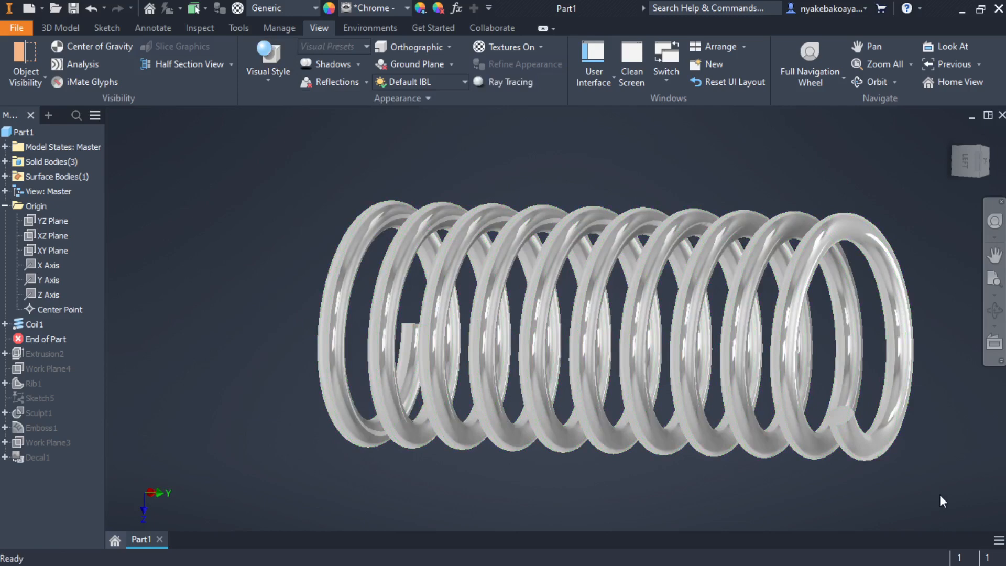
pyautogui.keyDown('shift'); pyautogui.moveTo(938, 495); pyautogui.dragTo(865, 441, button='middle'); pyautogui.keyUp('shift')
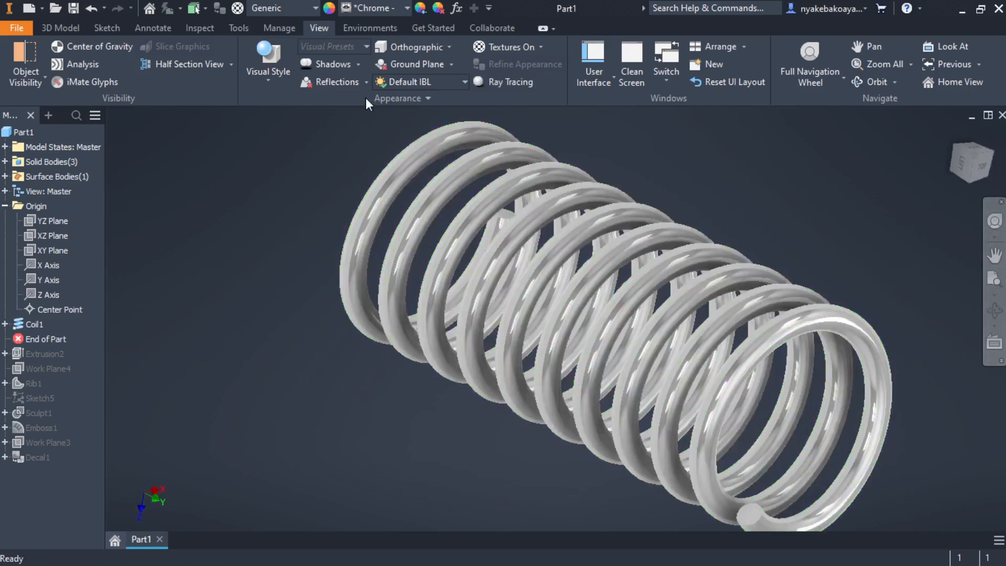
# Switch the model view from orthographic to Perspective projection and frame the whole spring at an angle
pyautogui.click(426, 45)
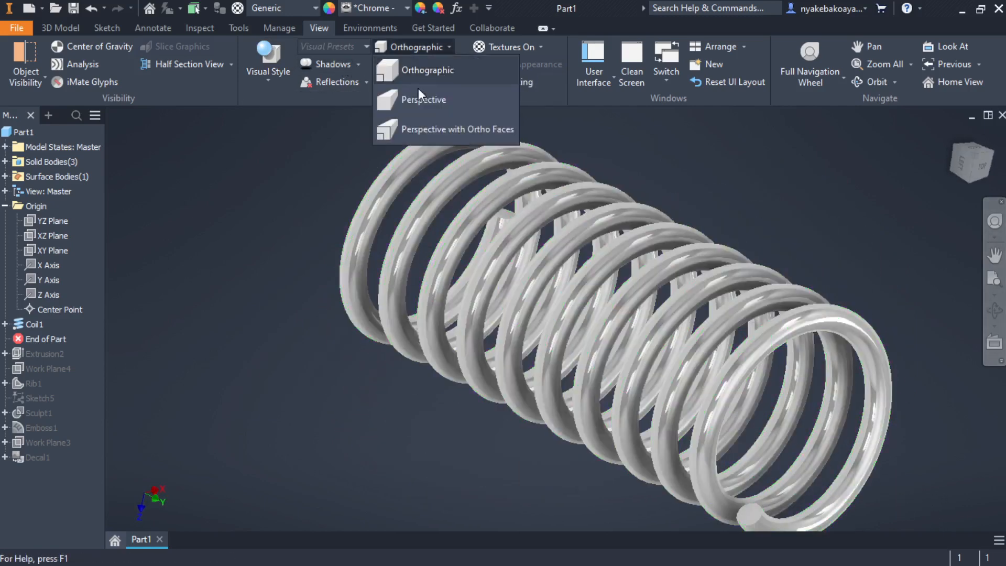
pyautogui.click(414, 98)
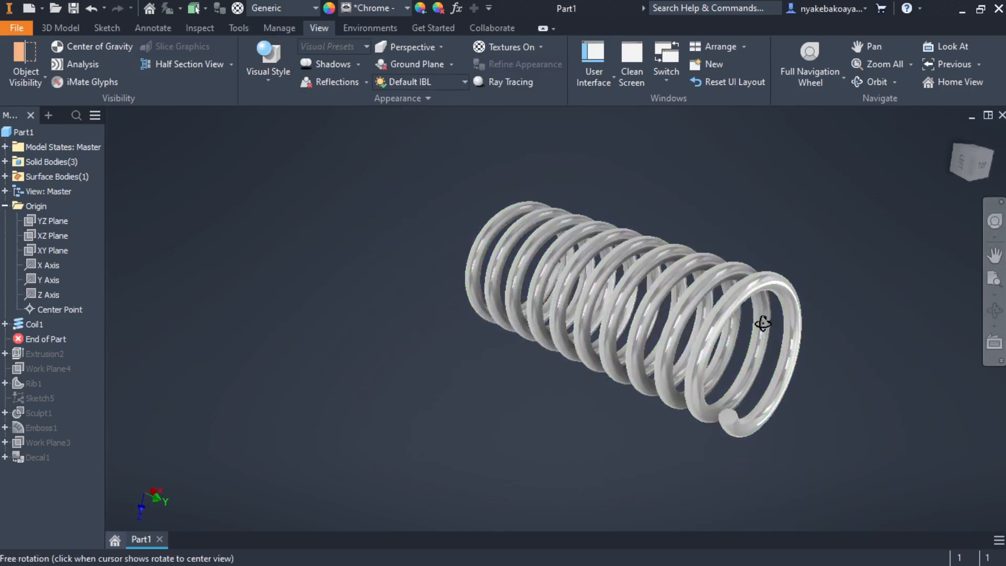
pyautogui.keyDown('shift'); pyautogui.moveTo(763, 321); pyautogui.dragTo(739, 367, button='middle'); pyautogui.keyUp('shift')
pyautogui.scroll(5, 786, 326)
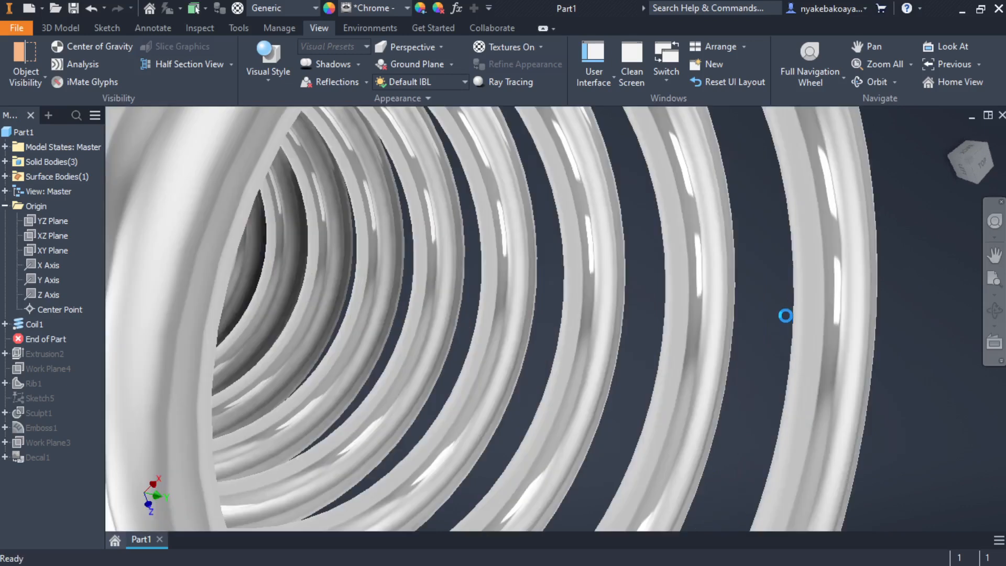
pyautogui.scroll(-6, 787, 308)
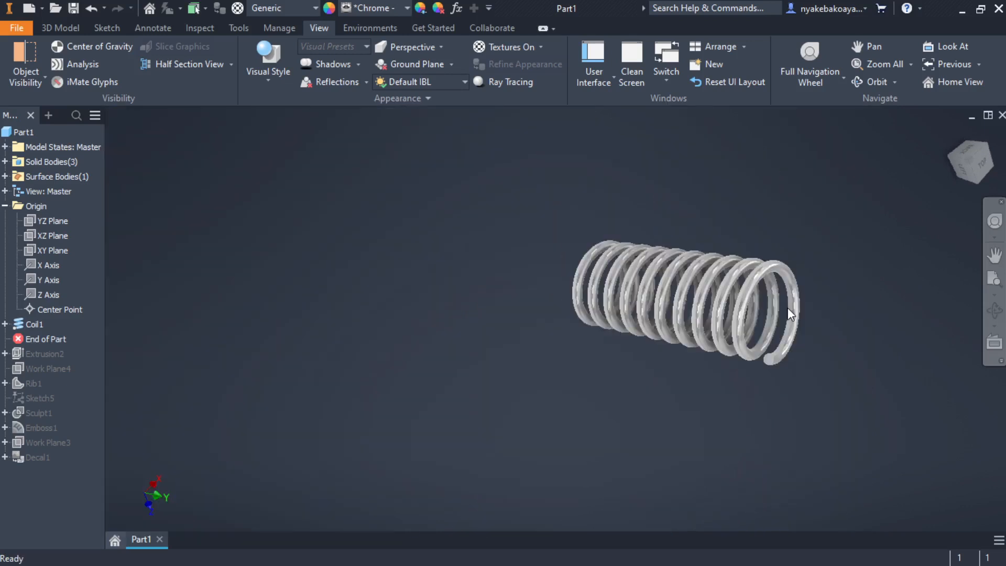
pyautogui.scroll(5, 788, 307)
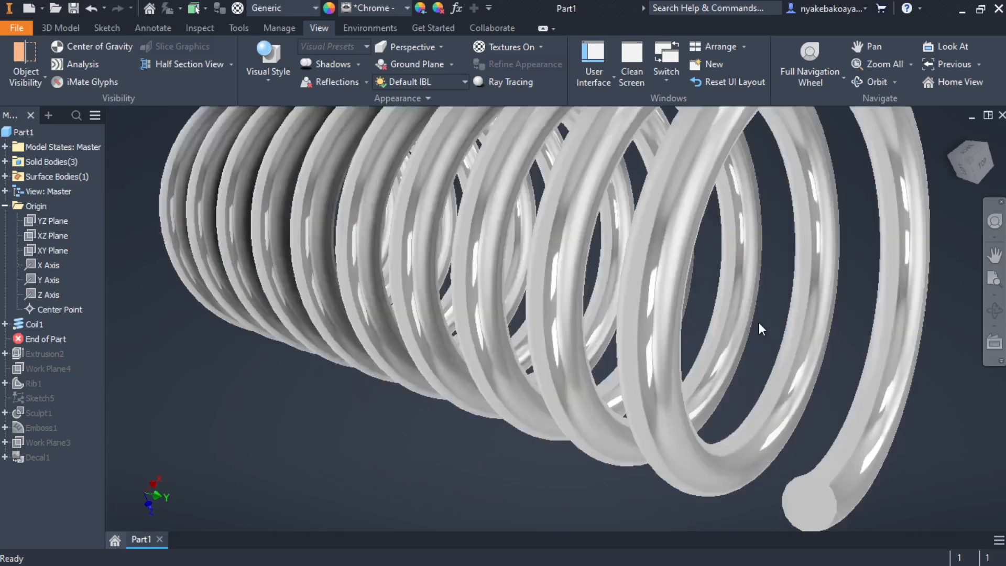
pyautogui.scroll(-2, 758, 322)
pyautogui.moveTo(758, 322); pyautogui.dragTo(705, 328, button='middle')
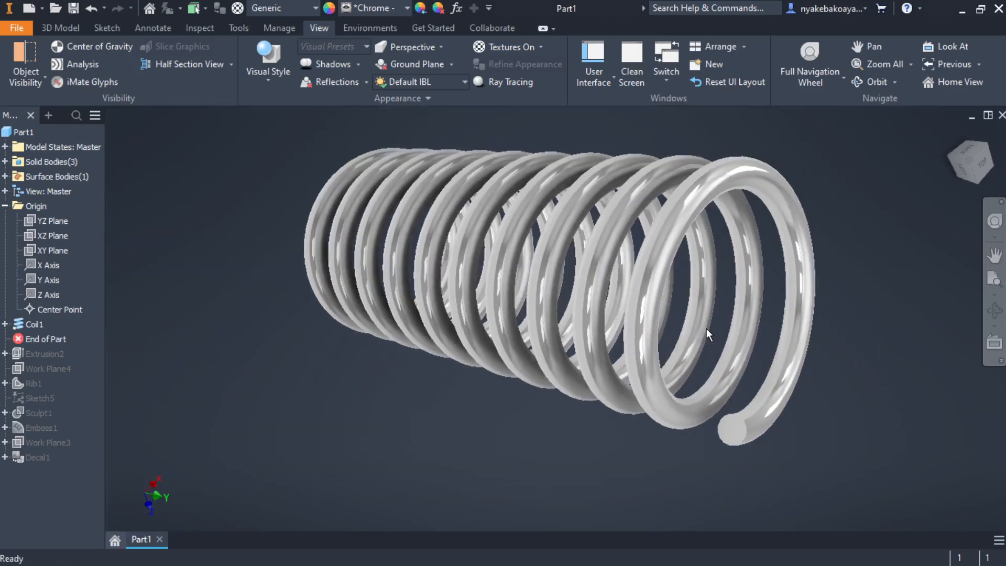
pyautogui.click(503, 556)
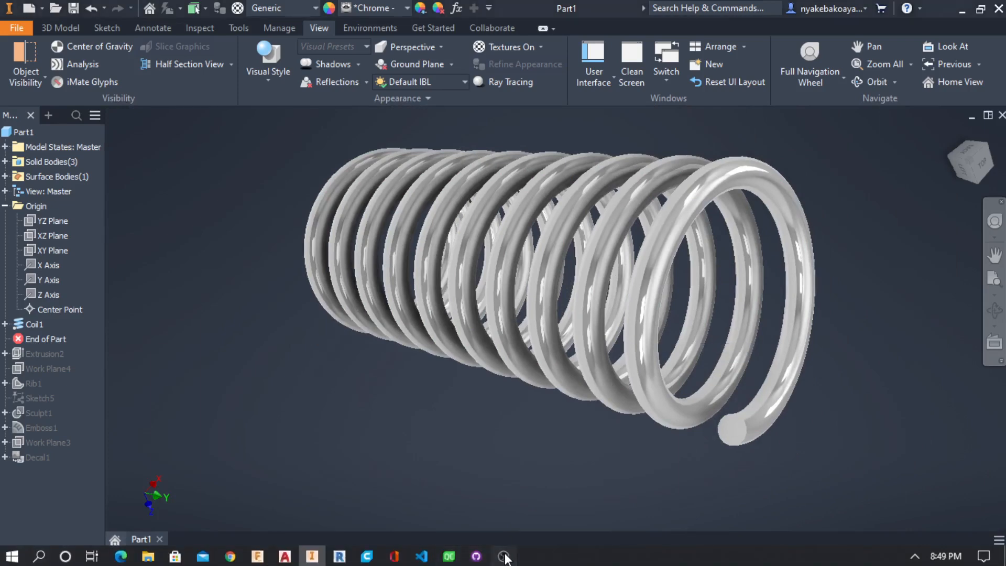